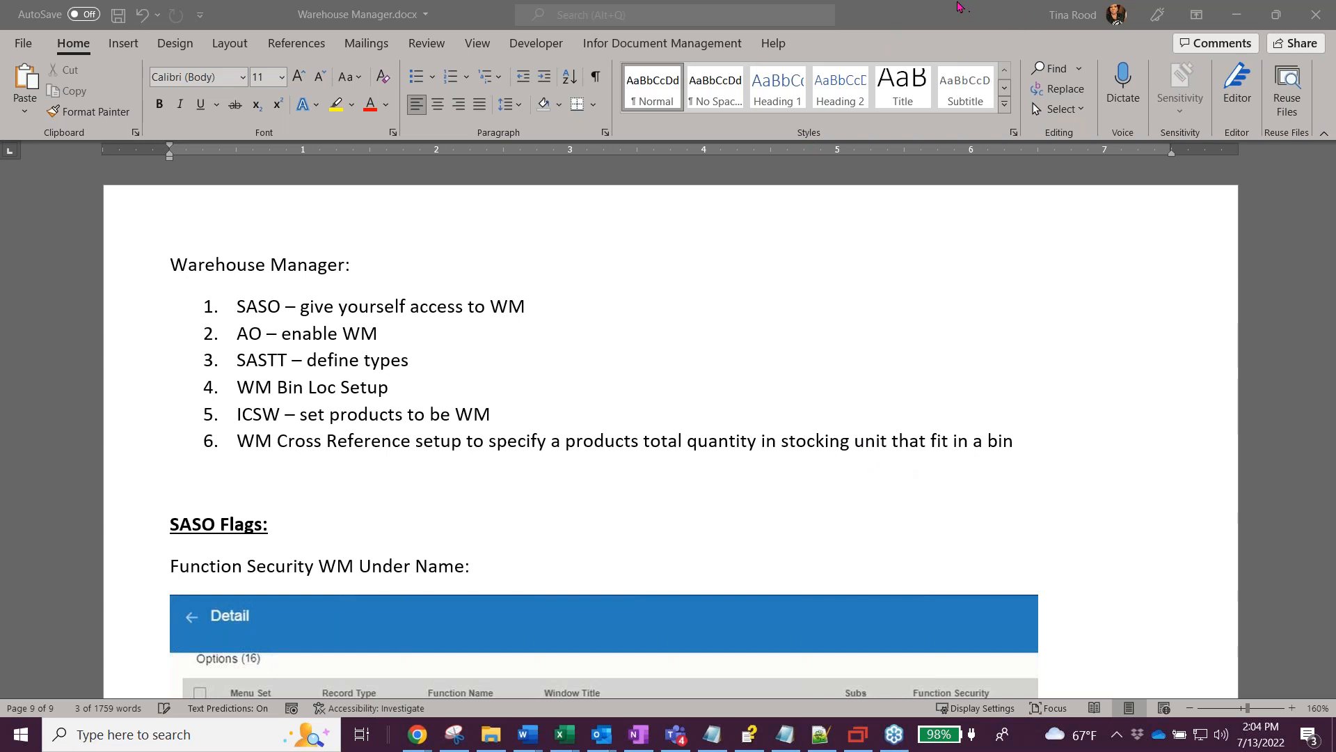
Switch from the Warehouse Manager Word document to the Infor CloudSuite Distribution browser window and maximize it.
double_click(921, 8)
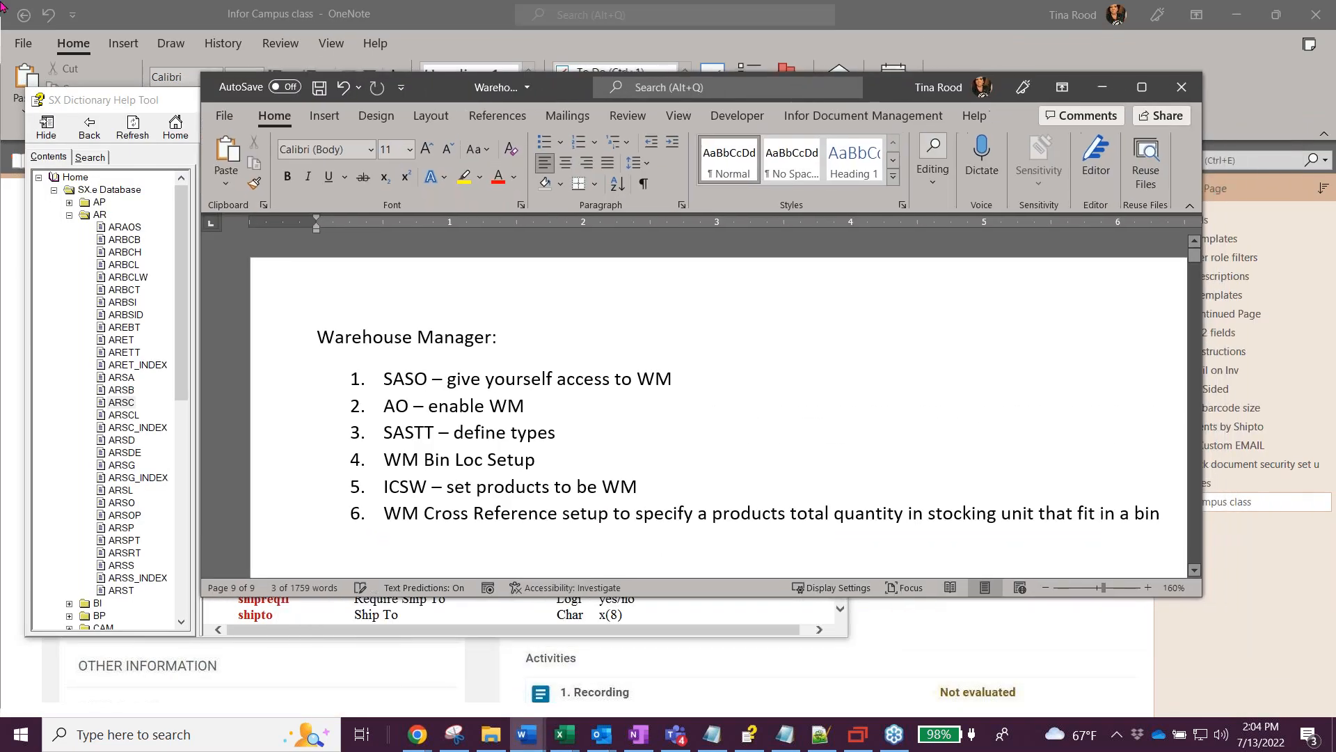
key(alt+Tab)
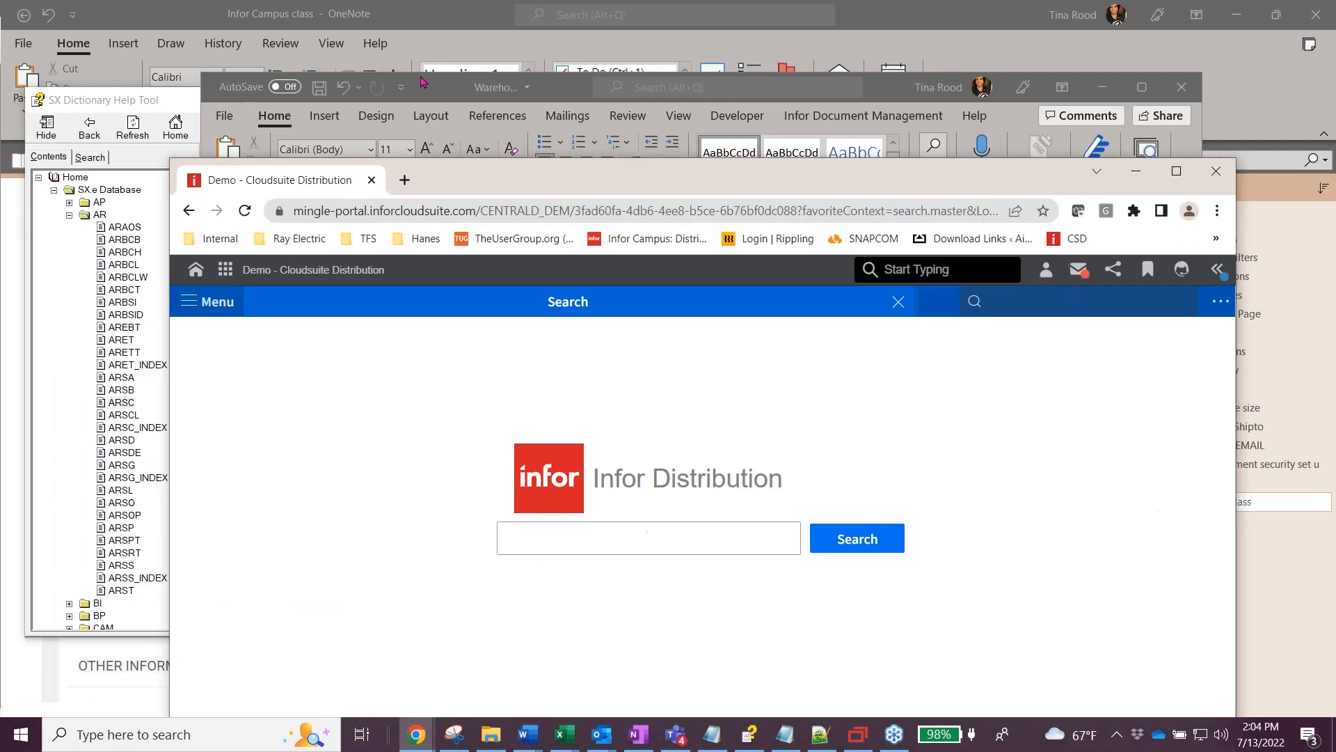
drag(420, 89, 0, 108)
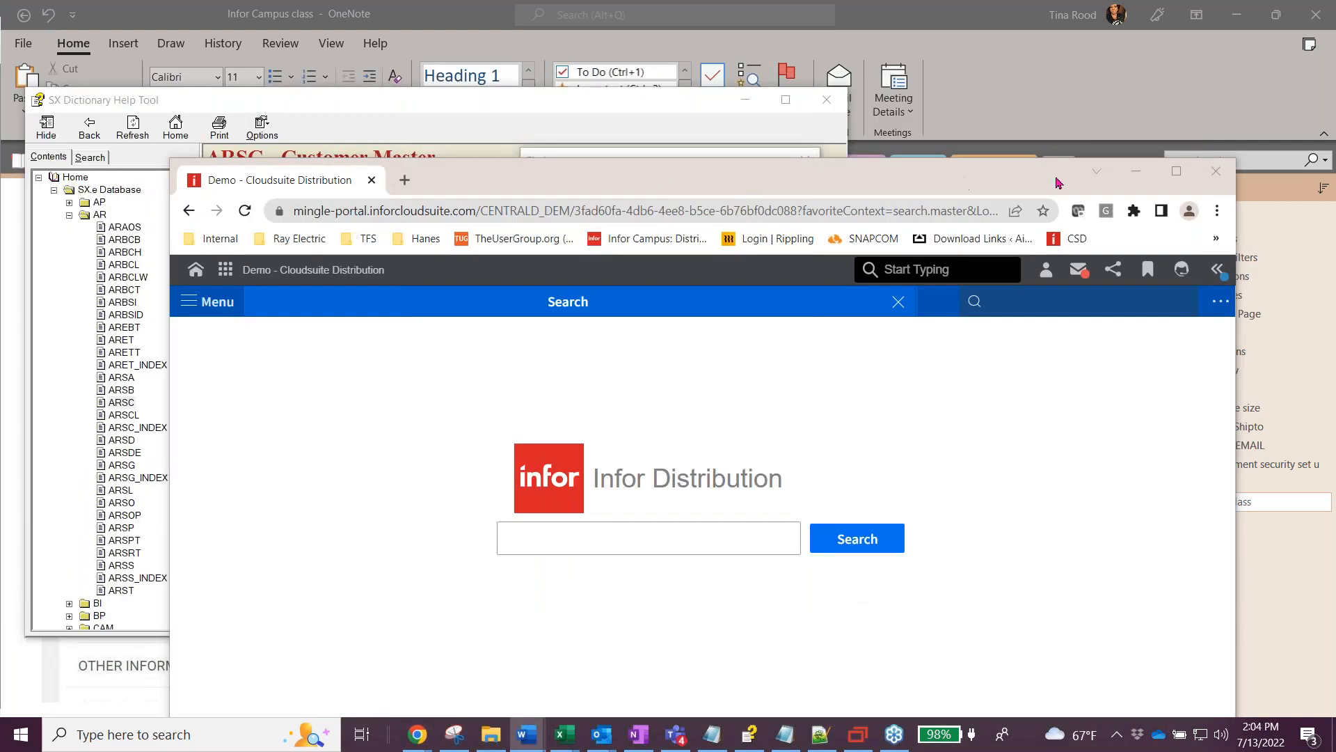
click(1175, 172)
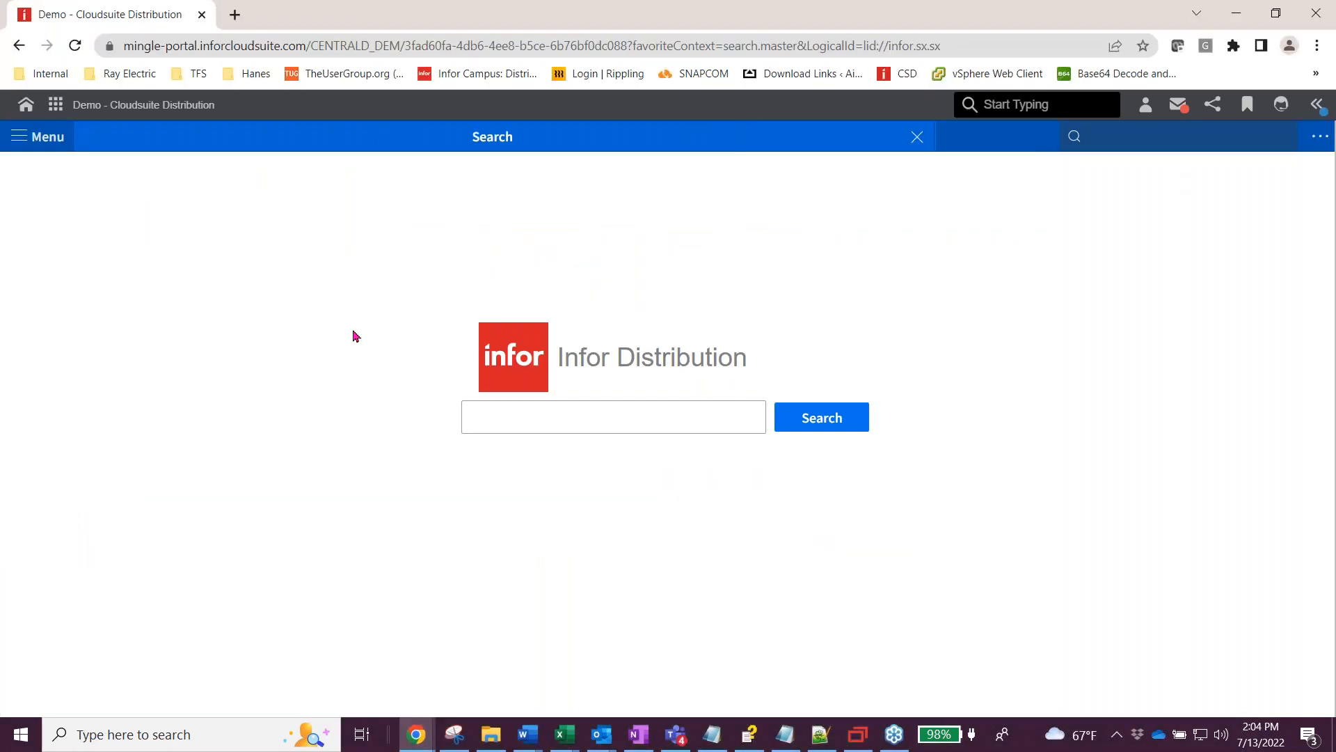
key(alt+Tab)
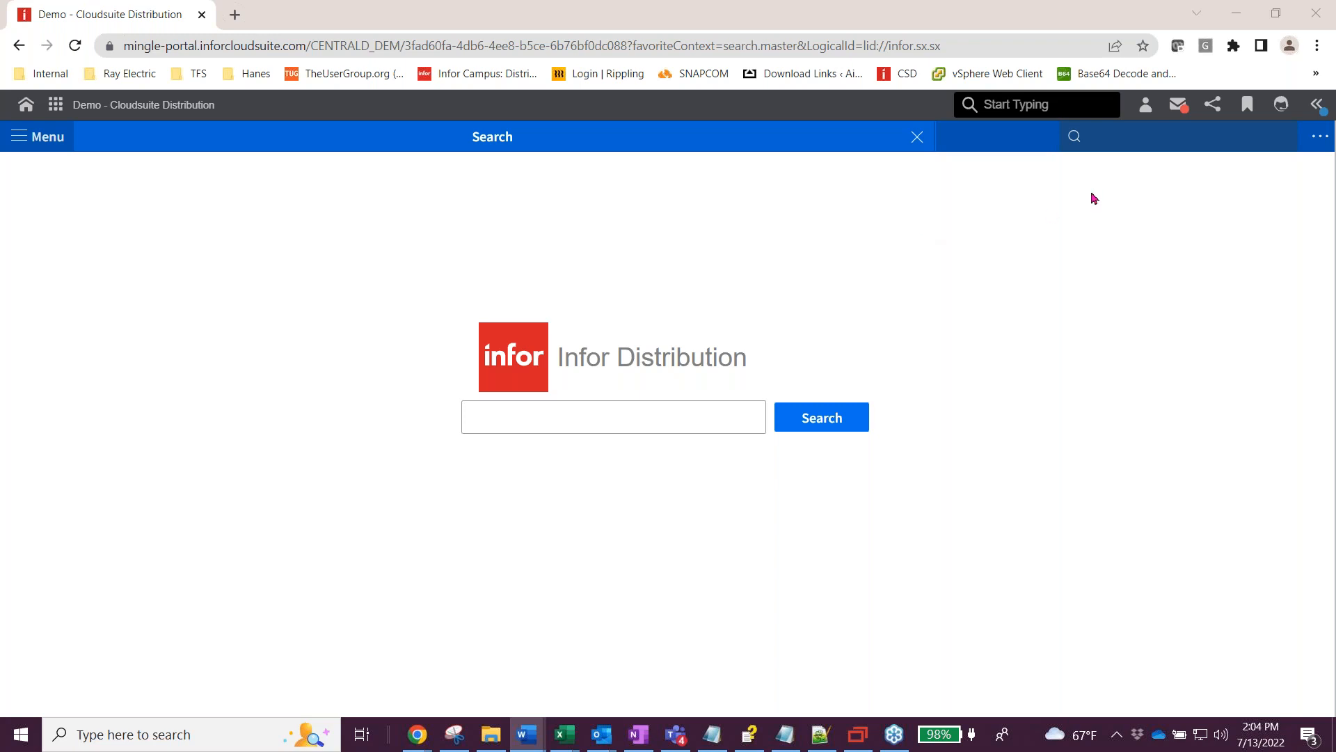
Open Operator Setup (saso) and search for your own operator record.
click(1118, 140)
text(saso)
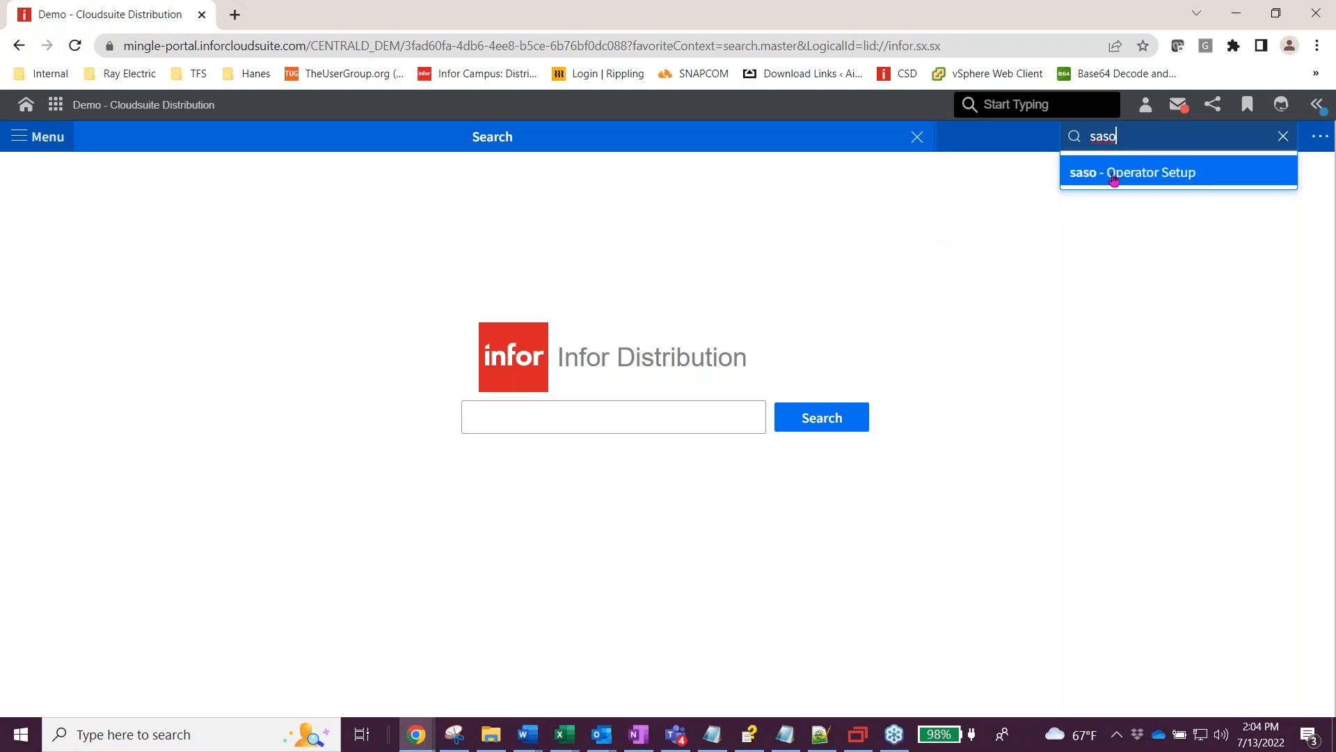
click(1113, 175)
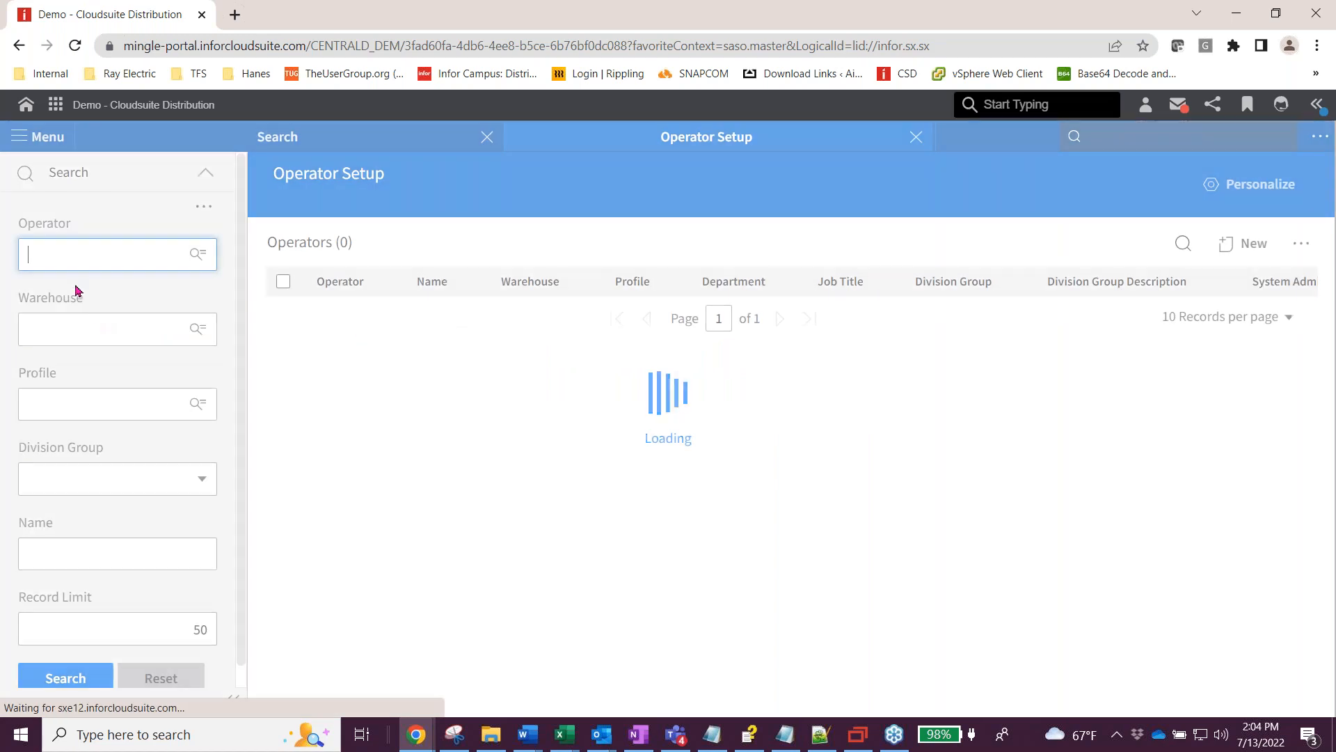
click(76, 255)
click(66, 292)
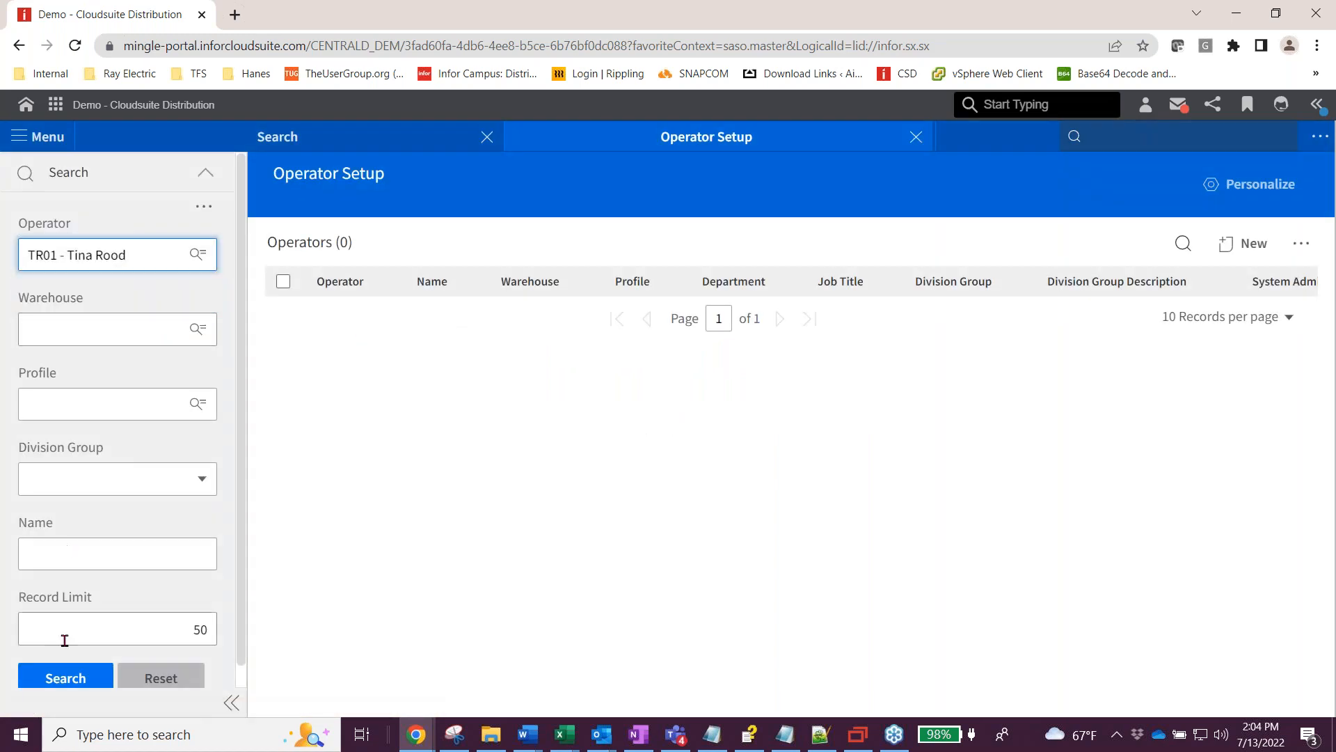
click(61, 679)
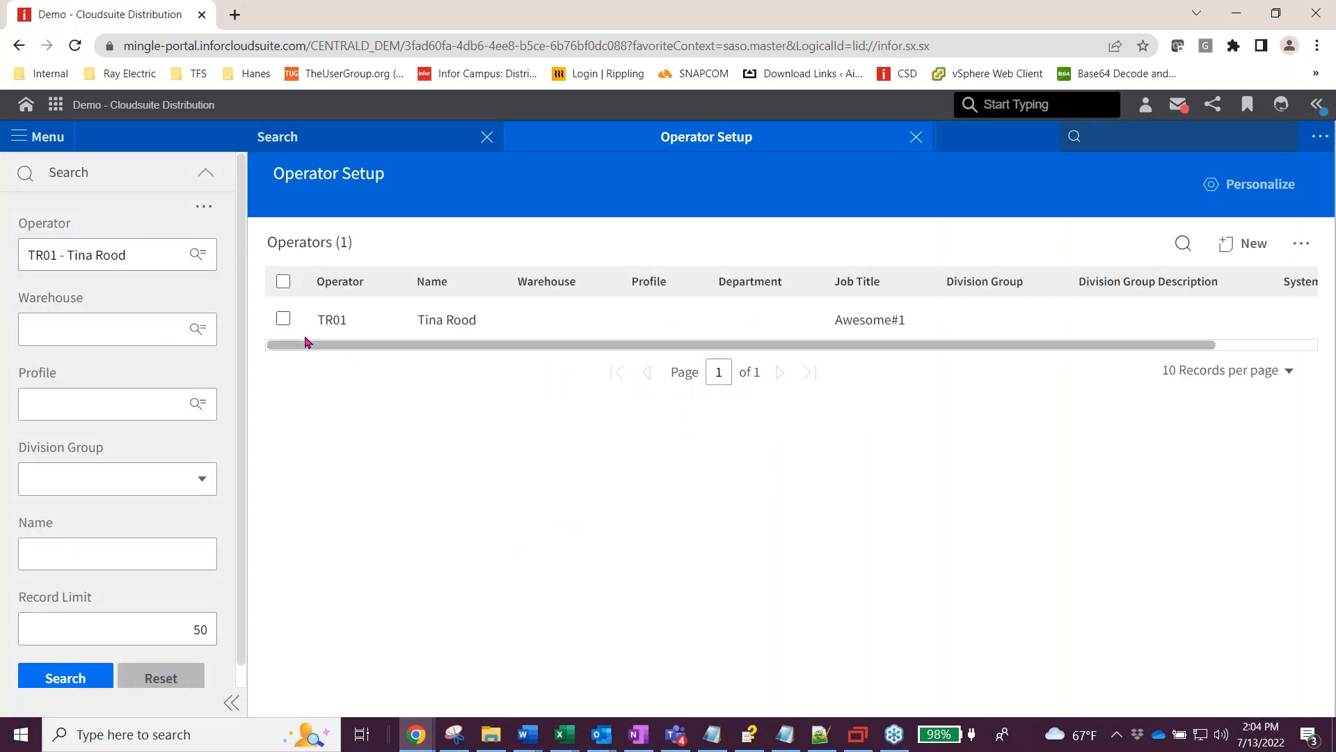
Open the operator record for editing and search its Function Security for web menu functions named wm*.
click(284, 318)
click(1203, 289)
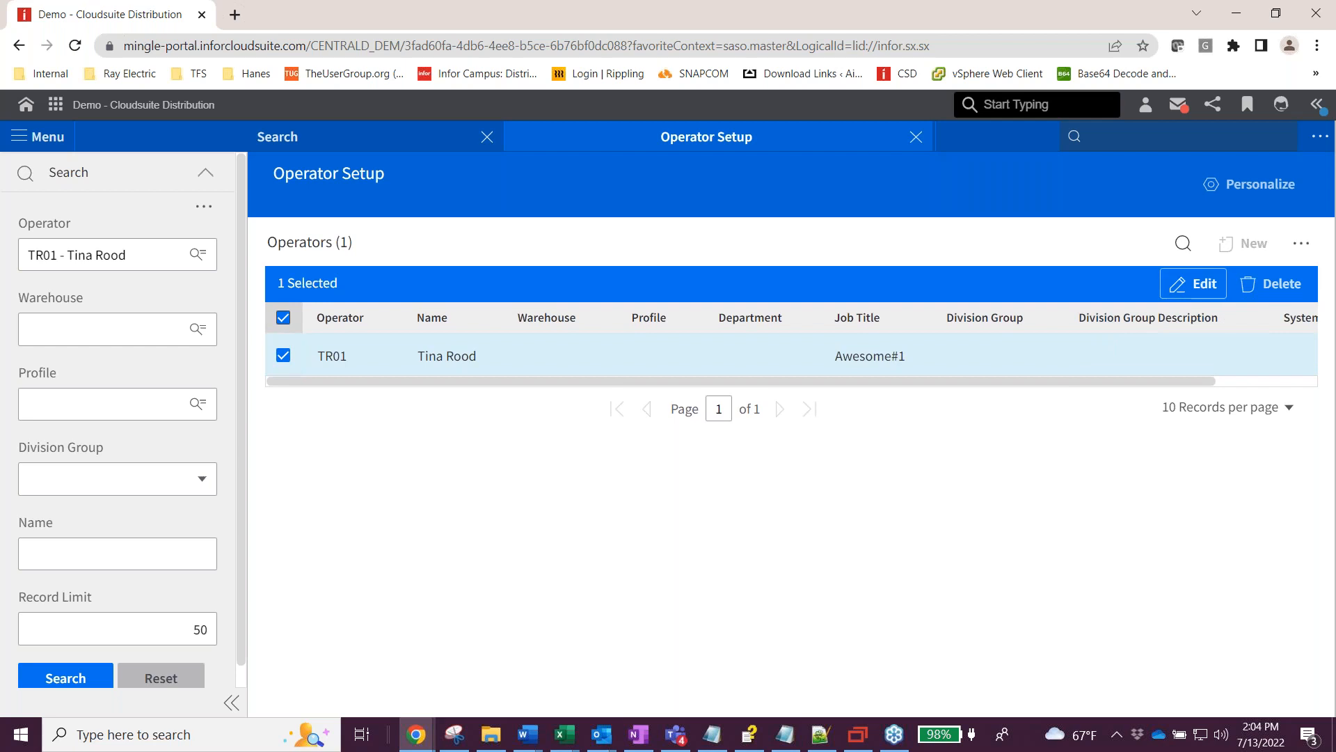
click(754, 245)
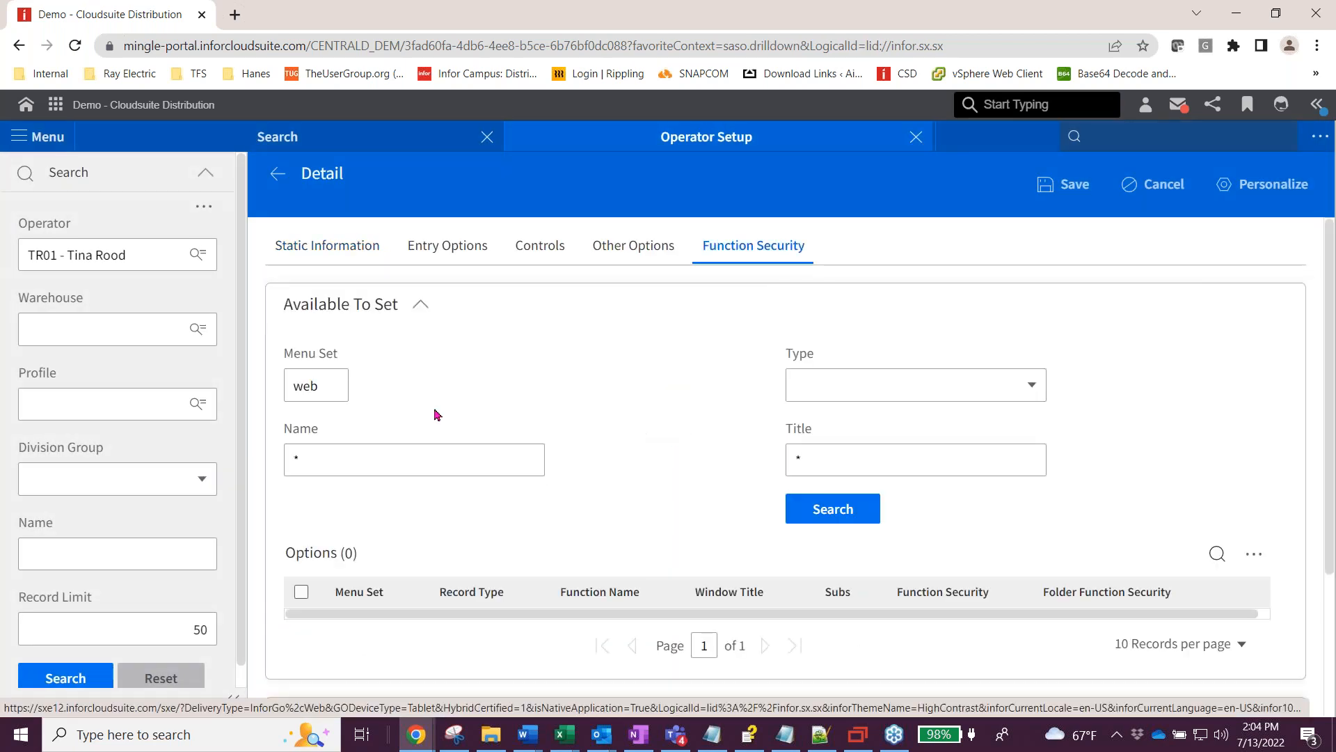
double_click(291, 454)
text(wm)
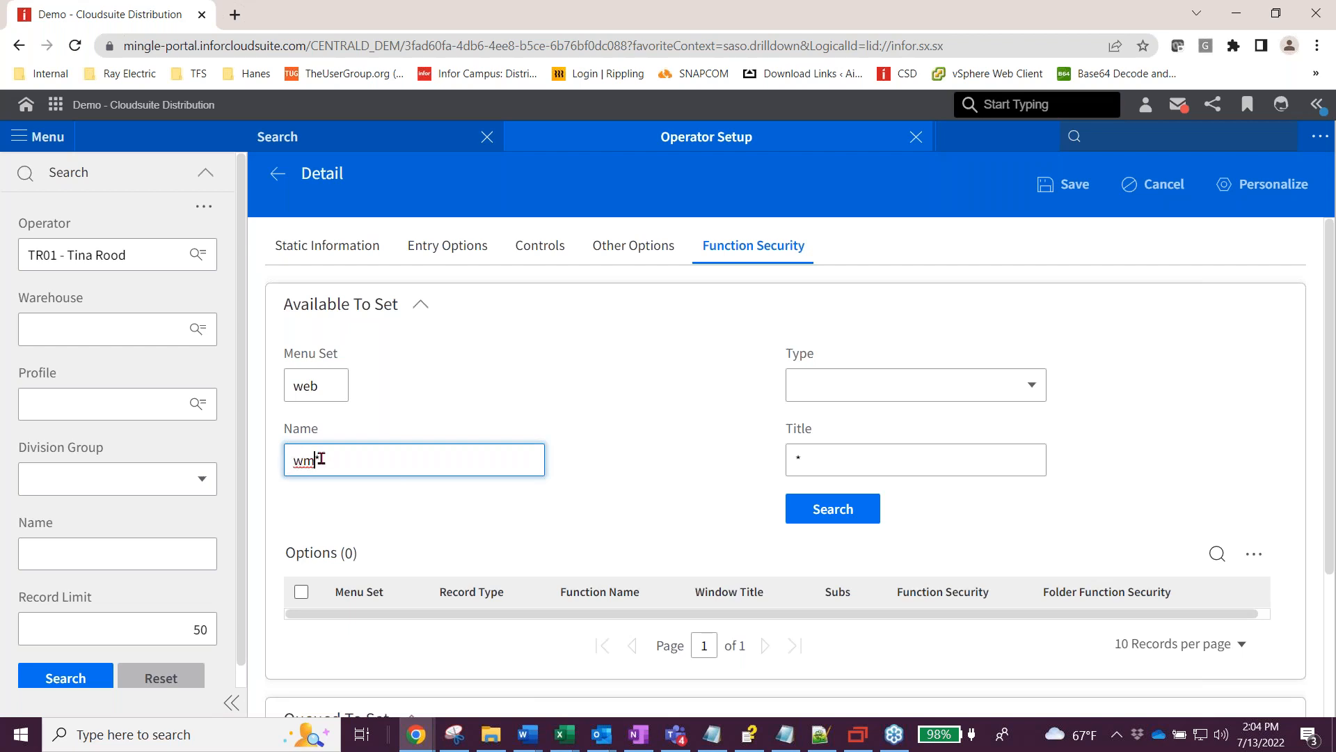
click(833, 507)
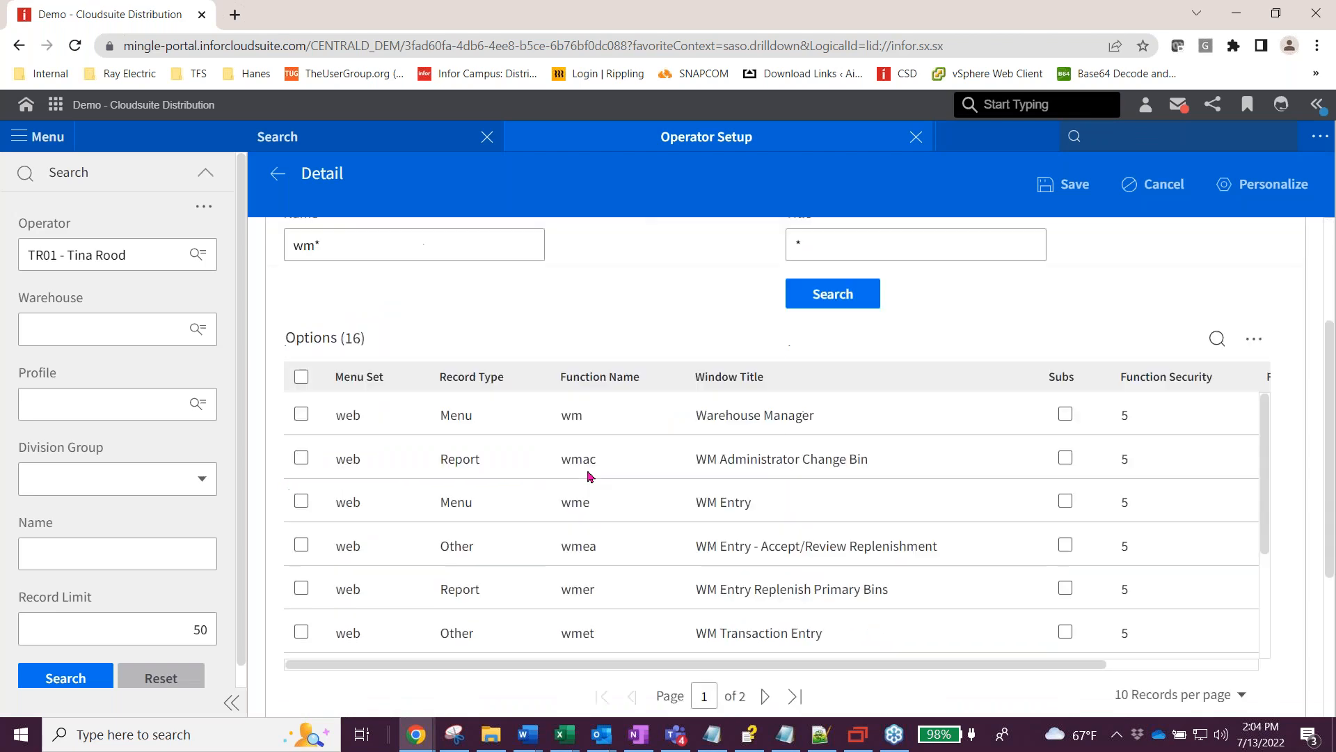
Review both pages of the wm functions and their security levels, then cancel the record and close Operator Setup.
scroll(588, 477, down, 3)
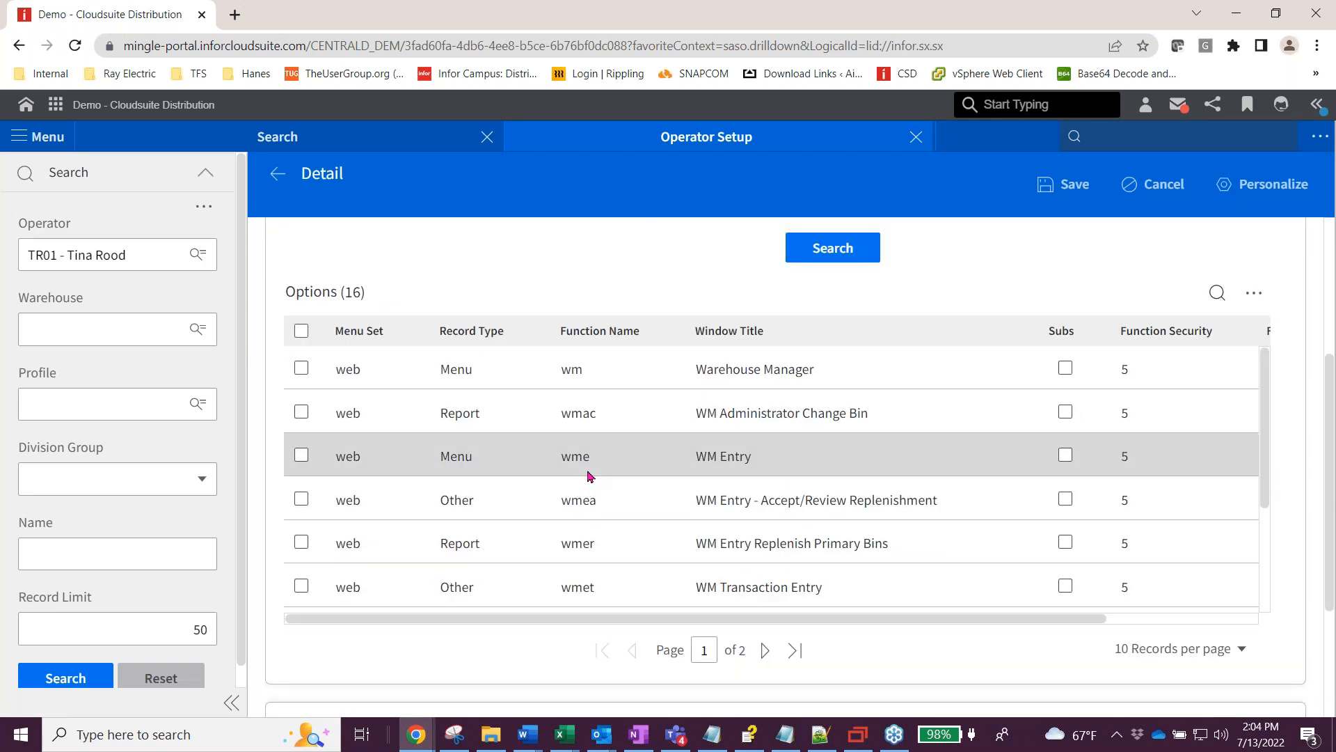
click(769, 650)
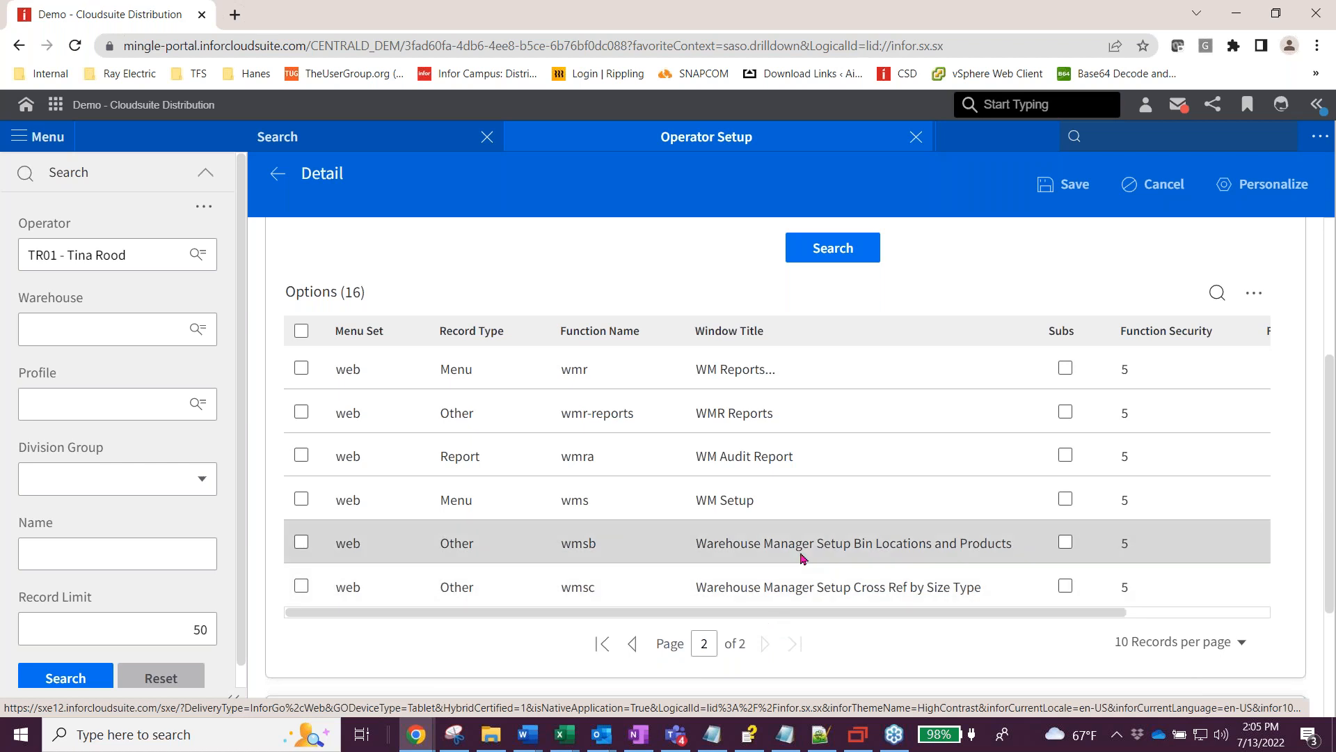
click(631, 646)
scroll(988, 519, down, 5)
scroll(988, 518, up, 3)
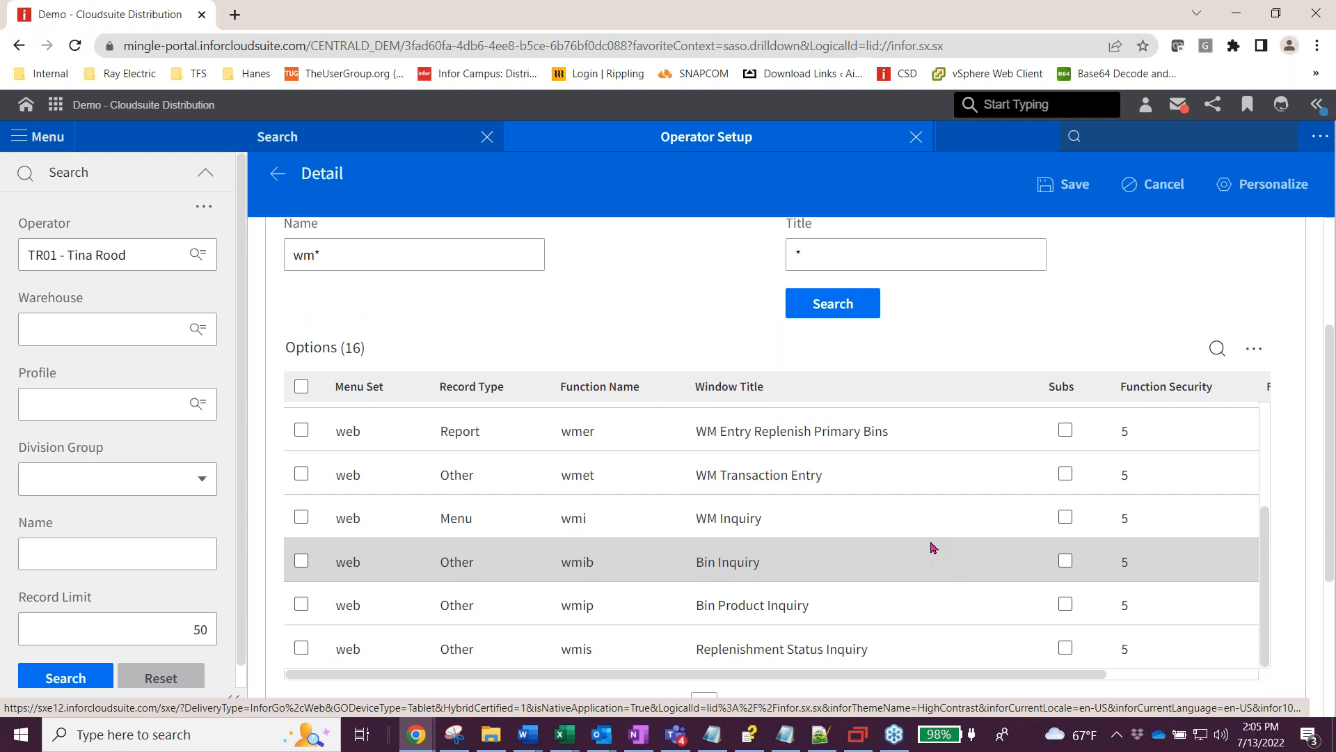
scroll(933, 547, up, 3)
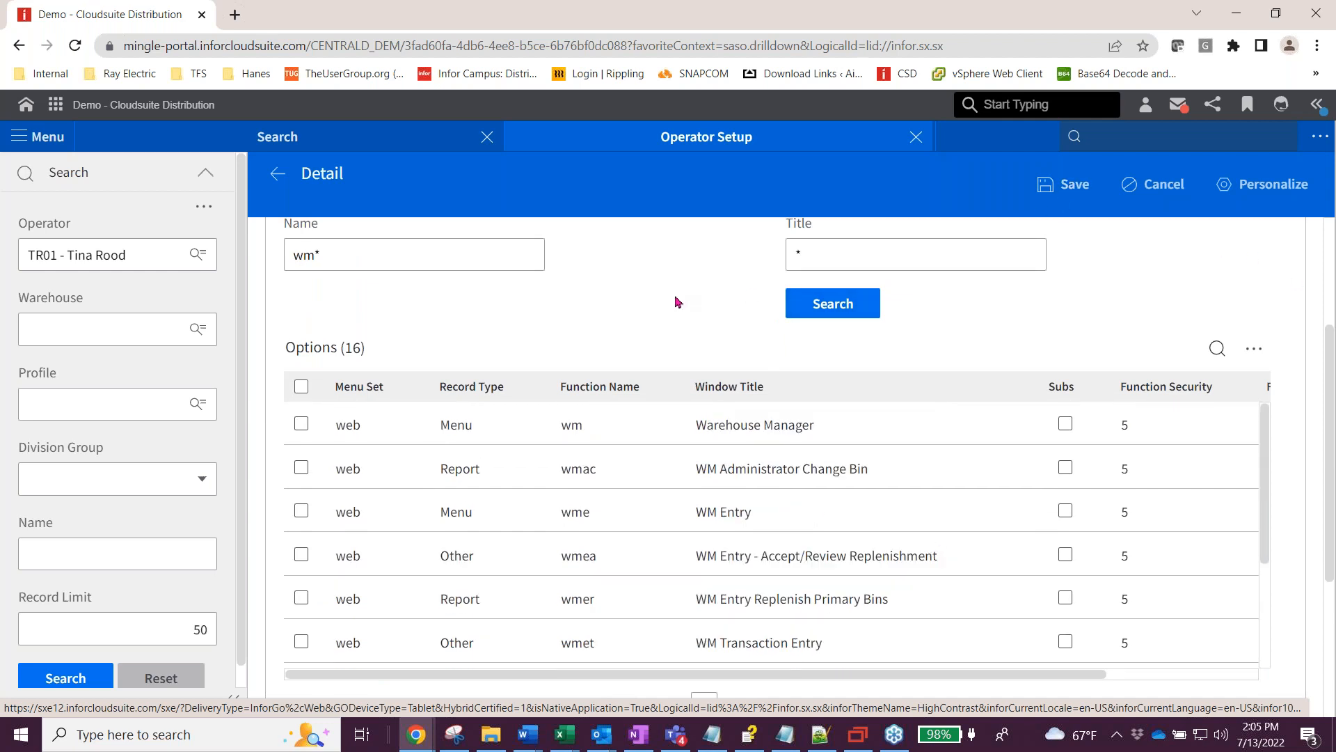
click(1153, 189)
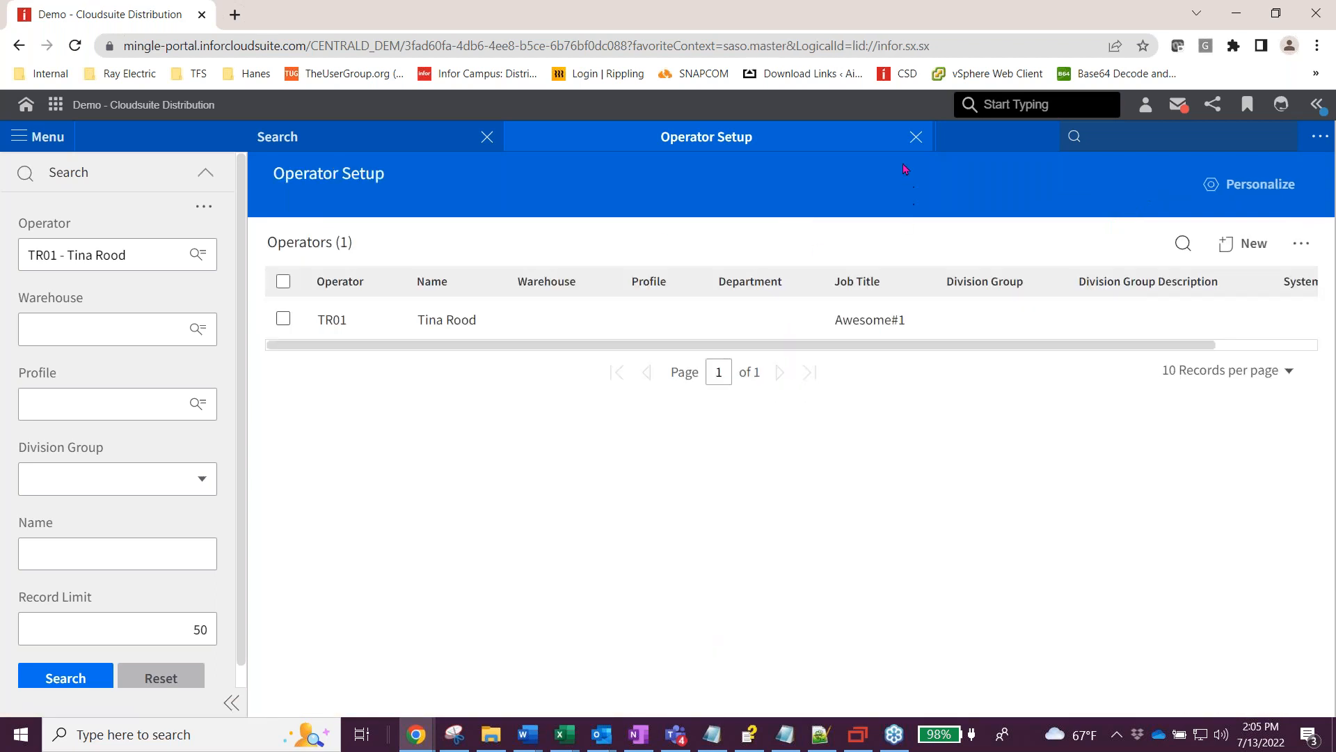
click(916, 137)
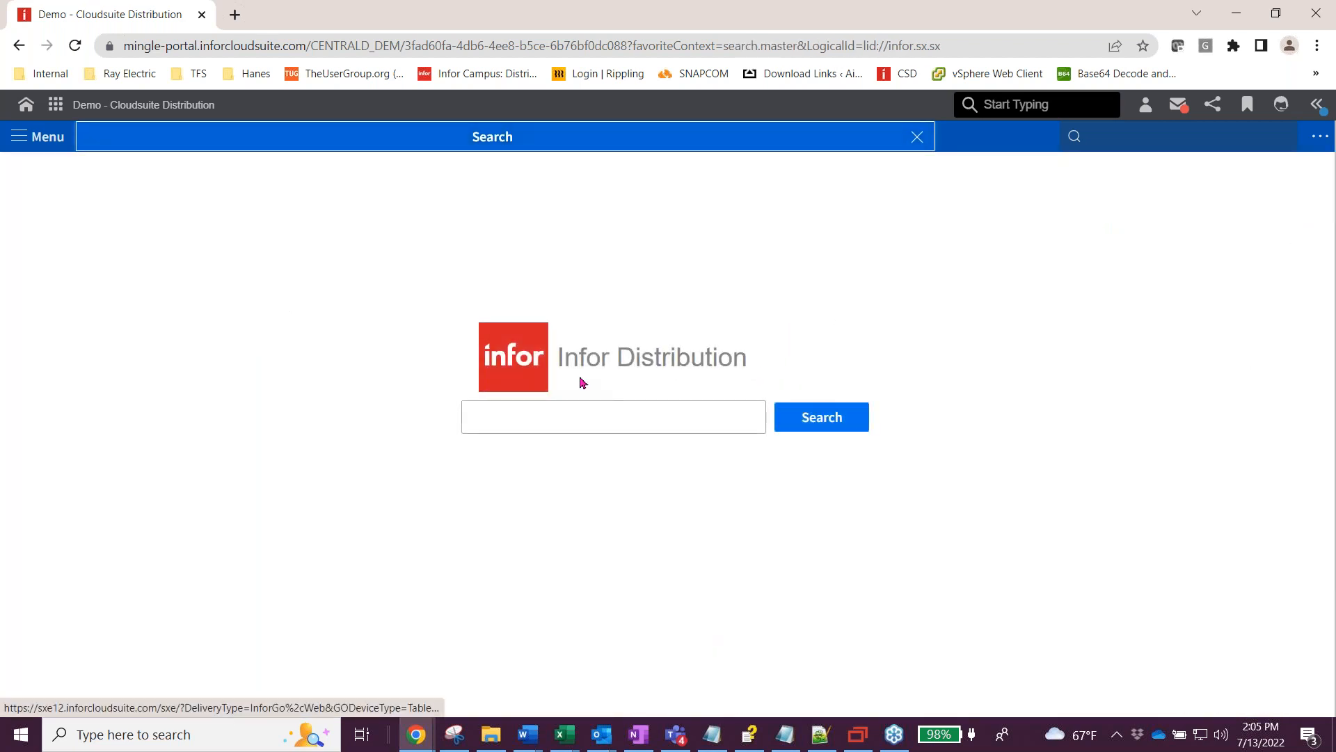
Open Administrator Options (ao), examine the Warehouse Manager settings under Products, and close Administrator Options.
click(527, 734)
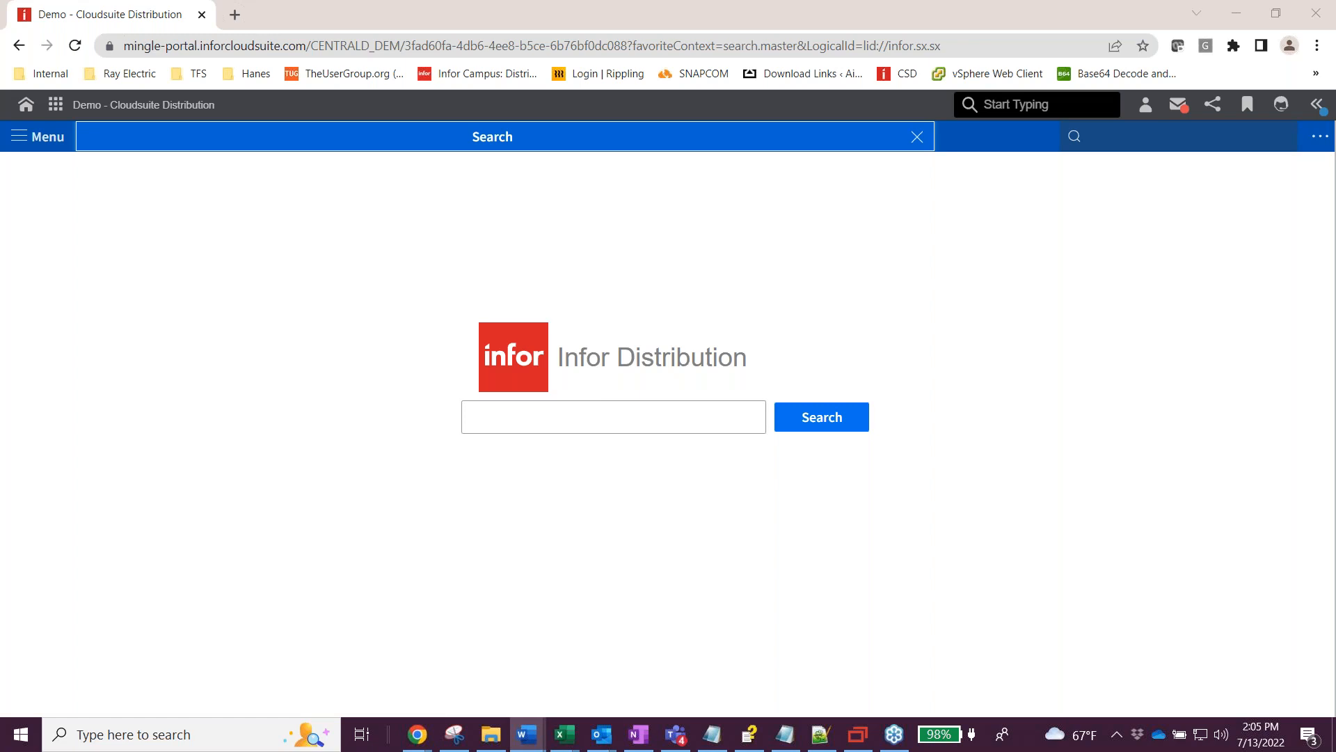
click(1111, 138)
text(ao)
key(Return)
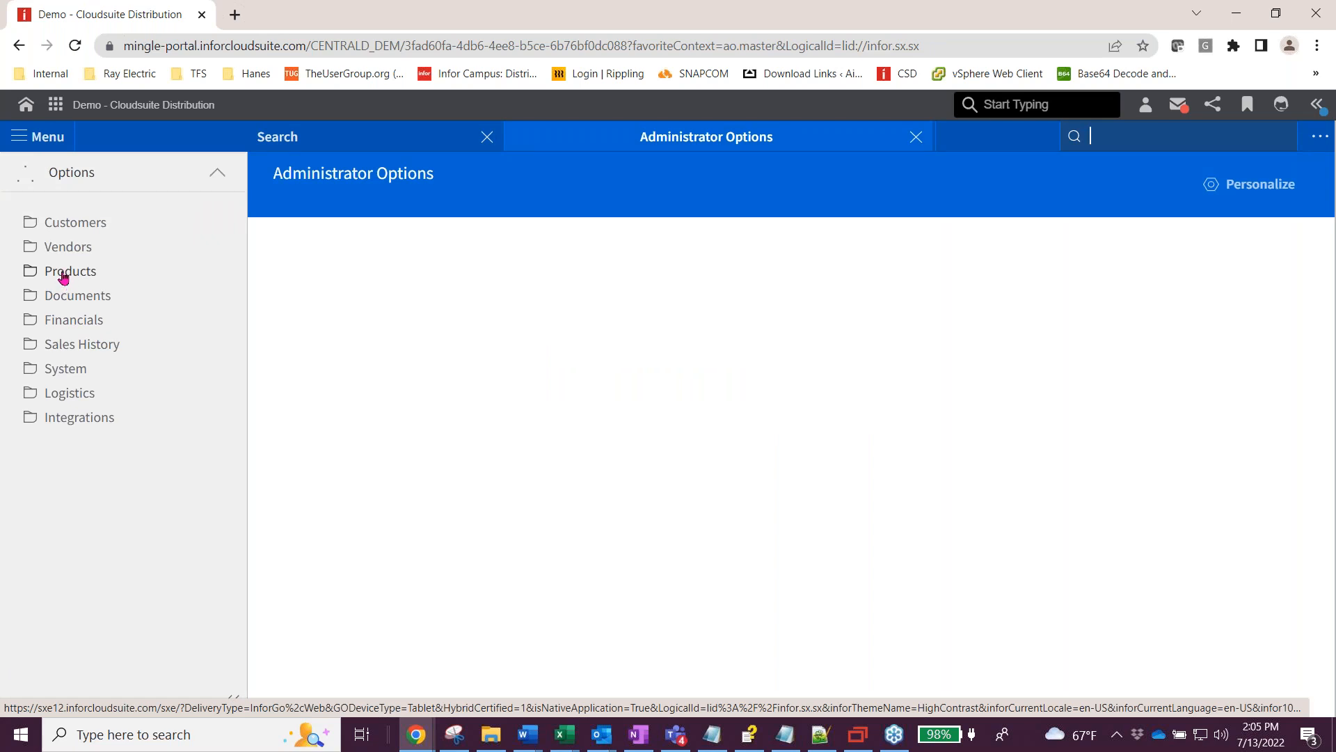
click(64, 277)
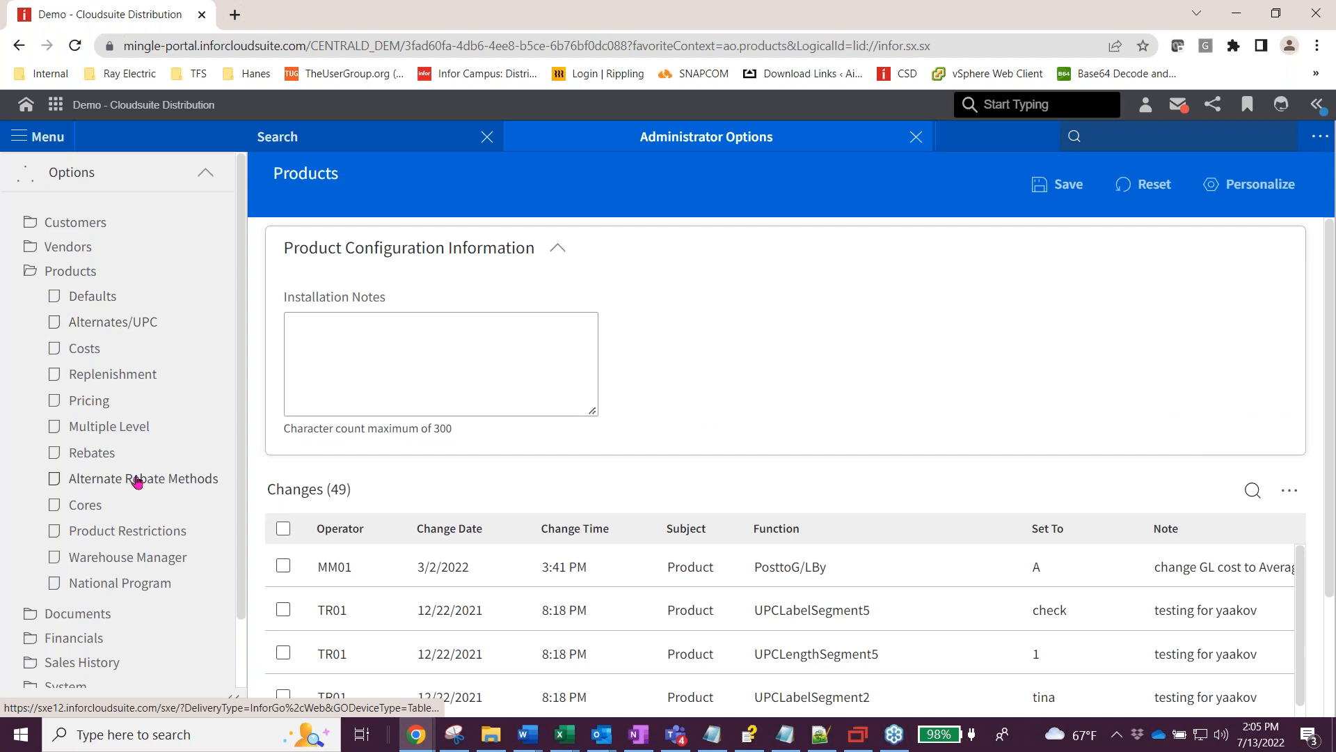
click(114, 561)
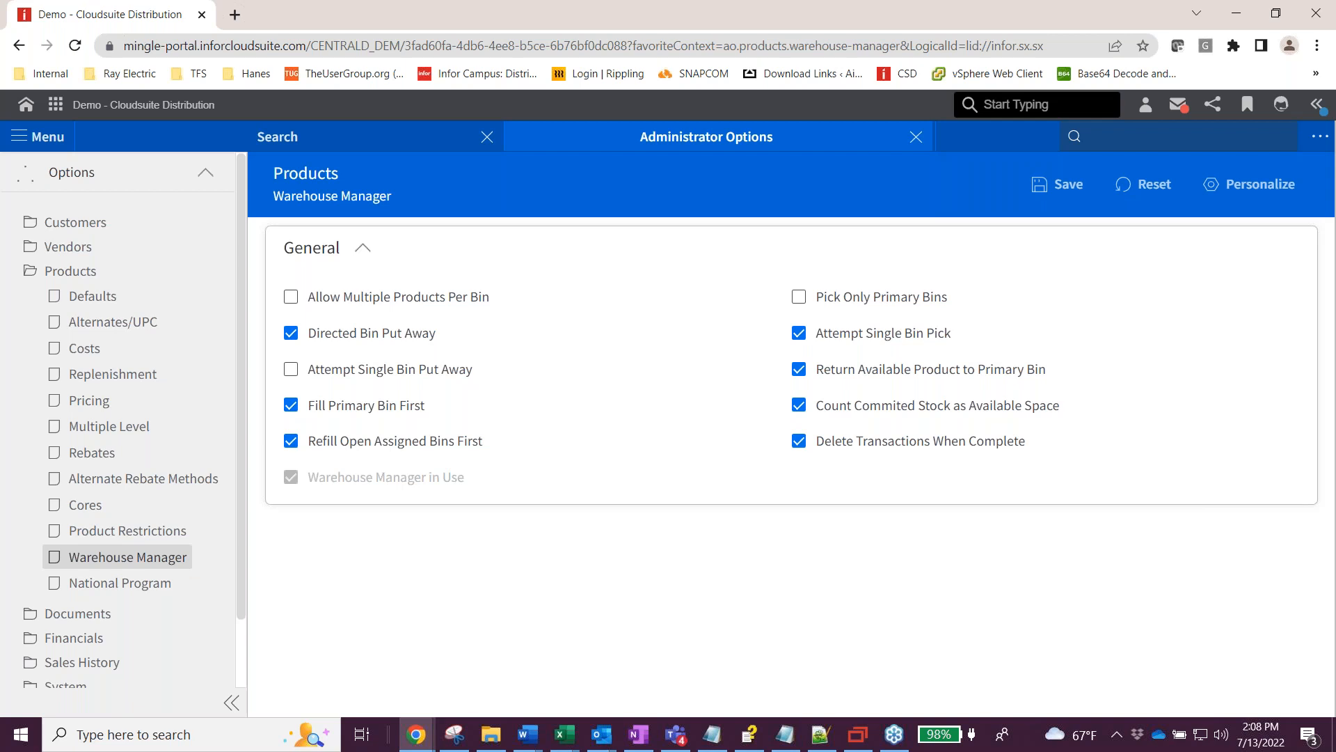
key(alt+Tab)
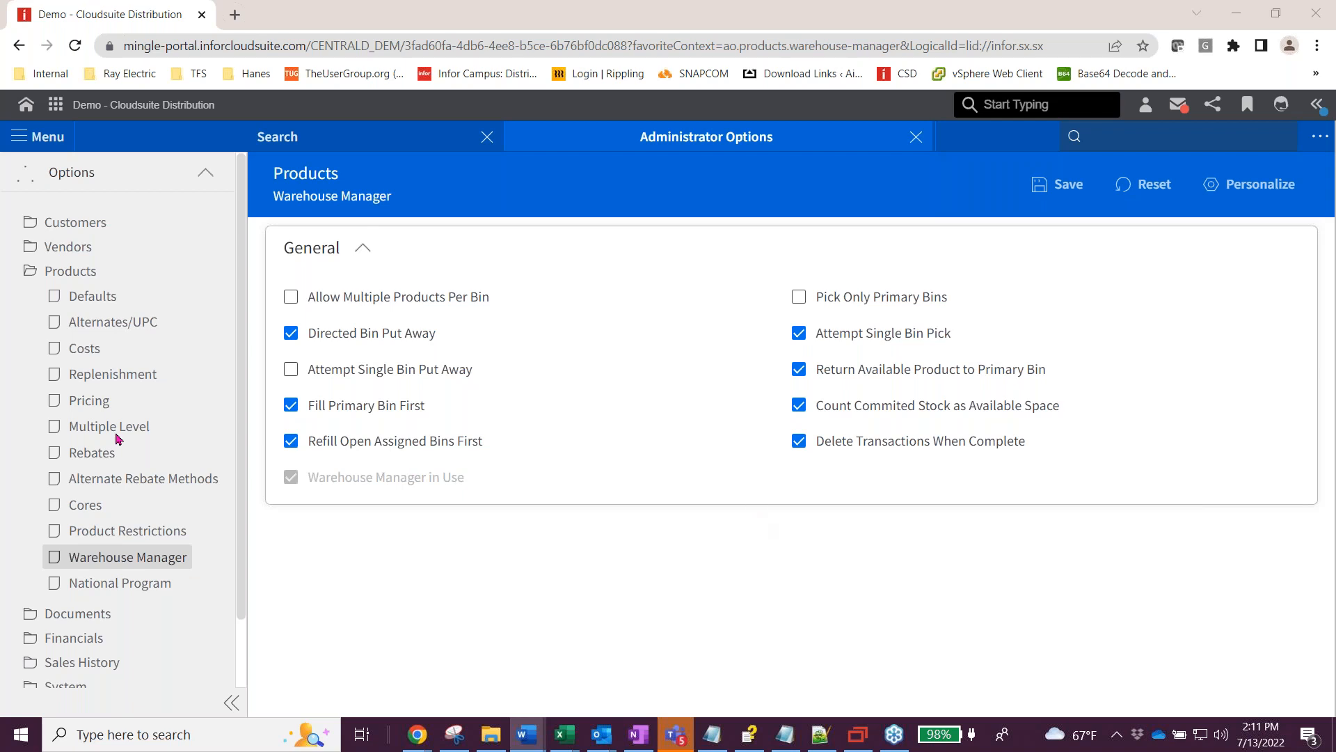
click(916, 138)
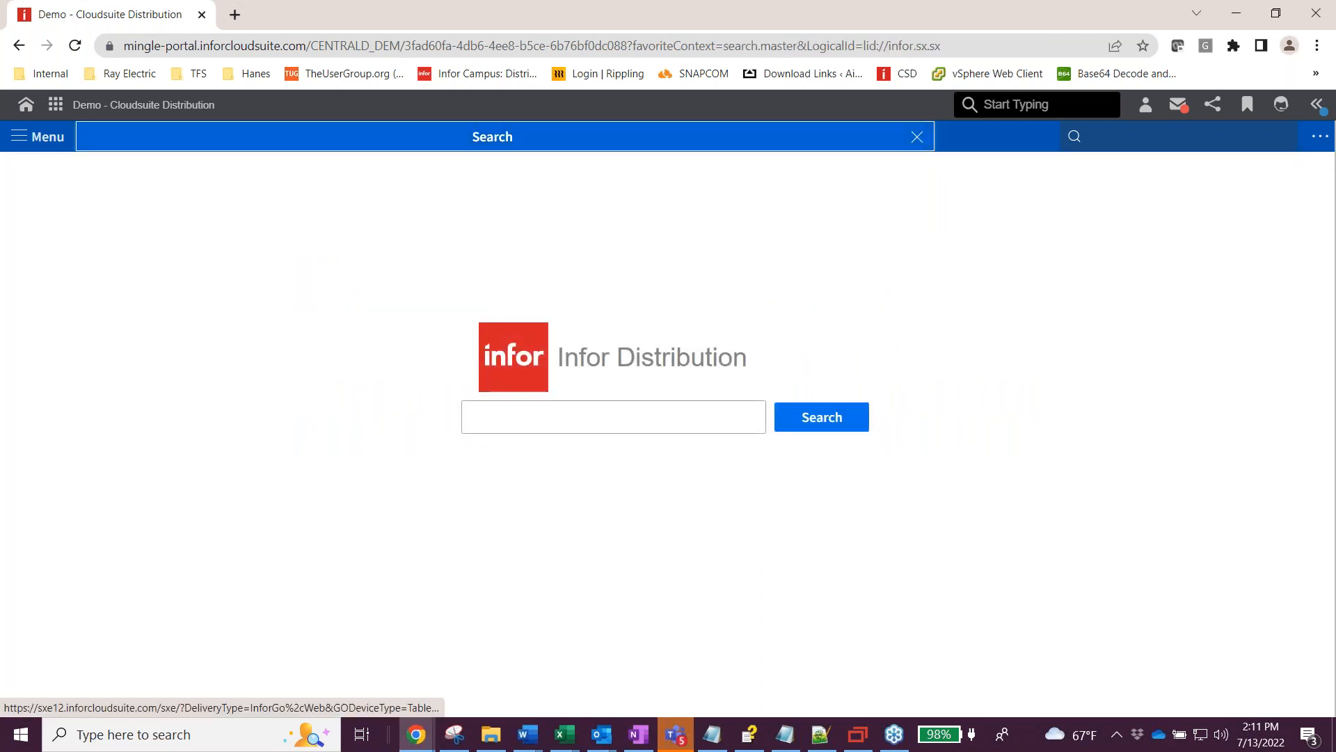
Open Table Code Value Setup (sastt) and list the values of the Bin Type table.
click(1153, 141)
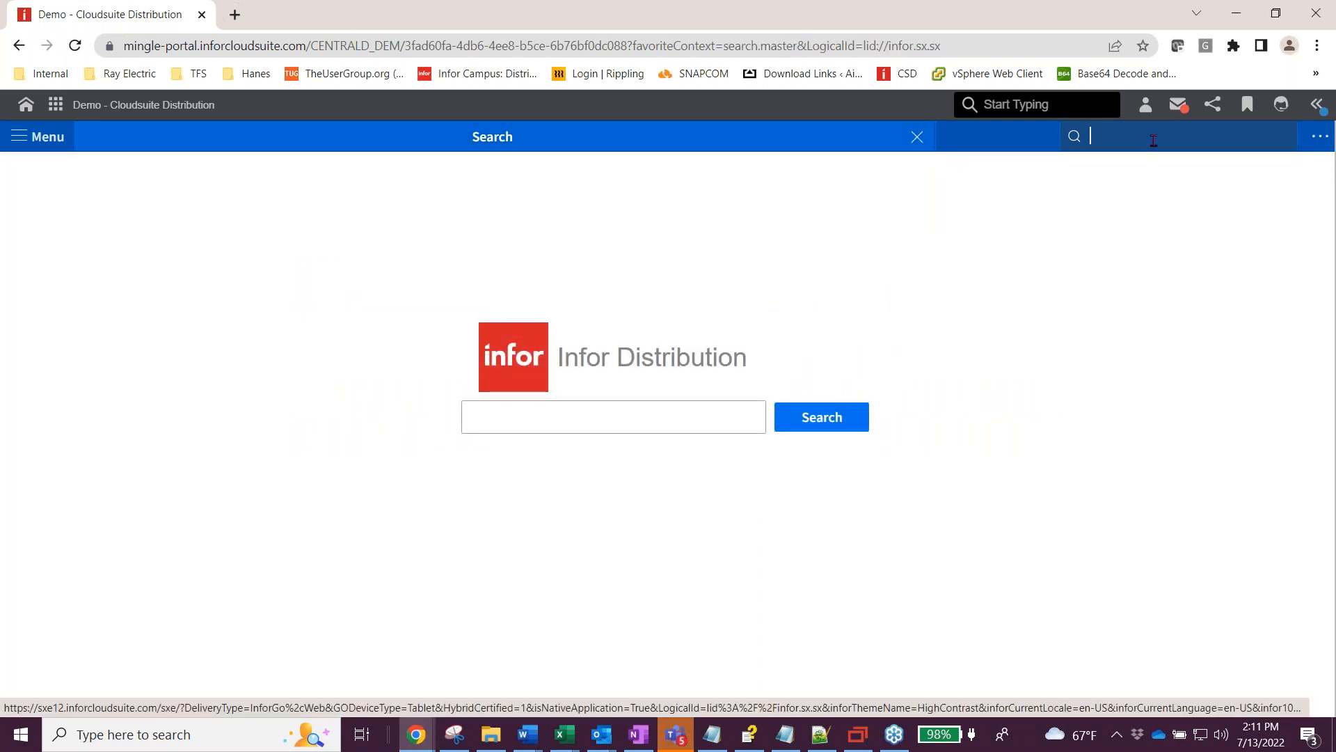
text(sastt)
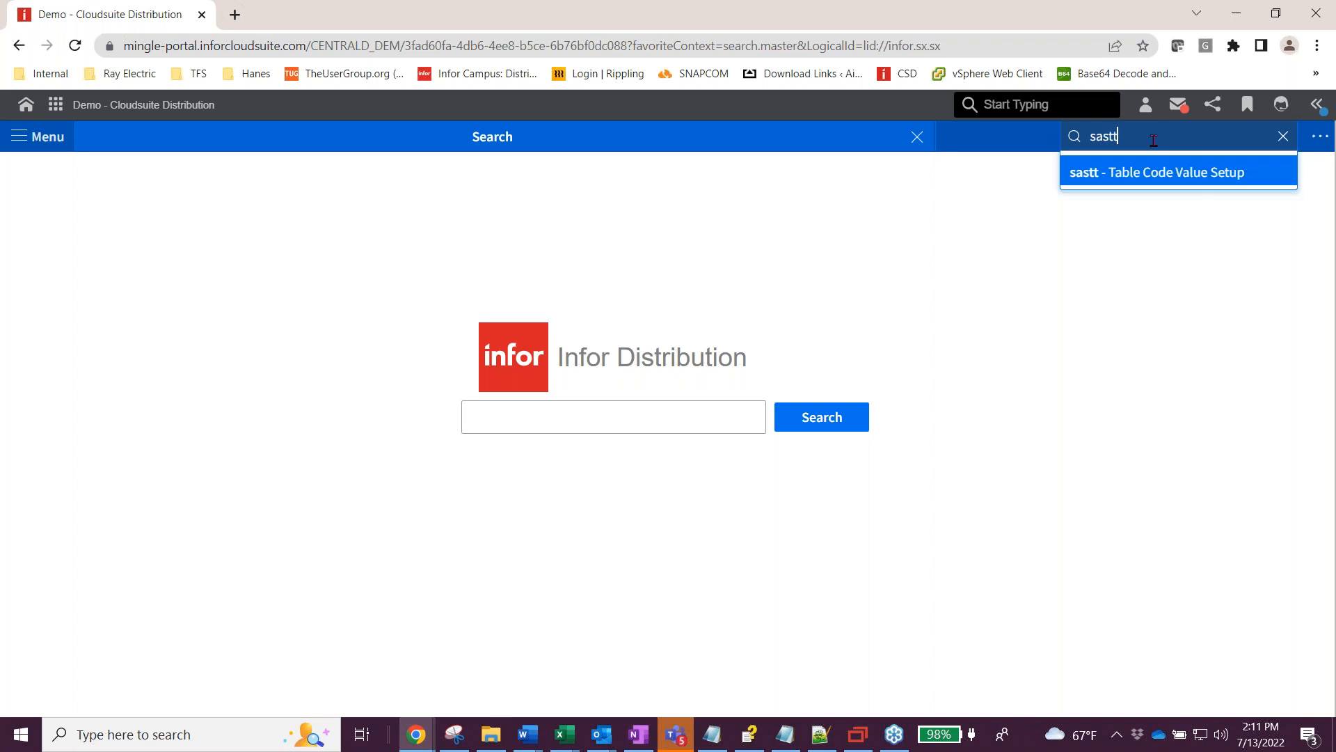
key(Return)
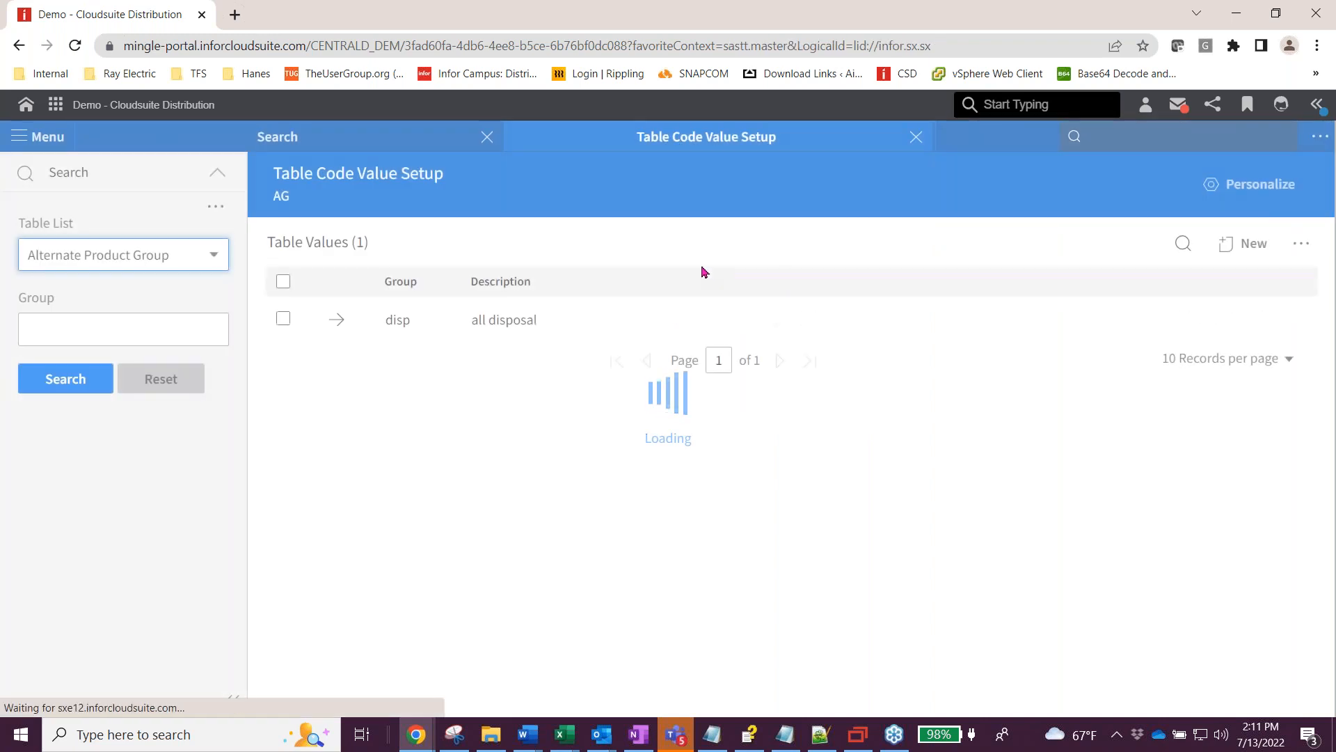
click(220, 260)
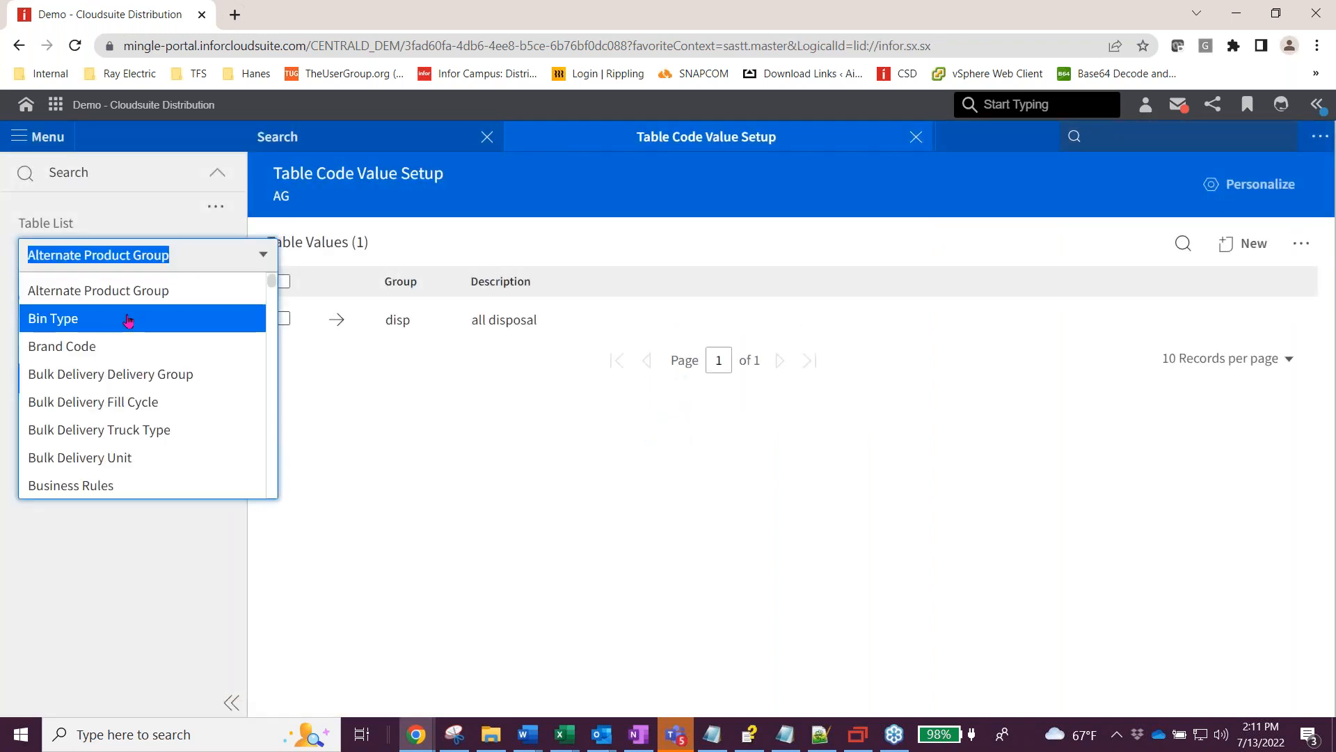
click(160, 316)
click(63, 386)
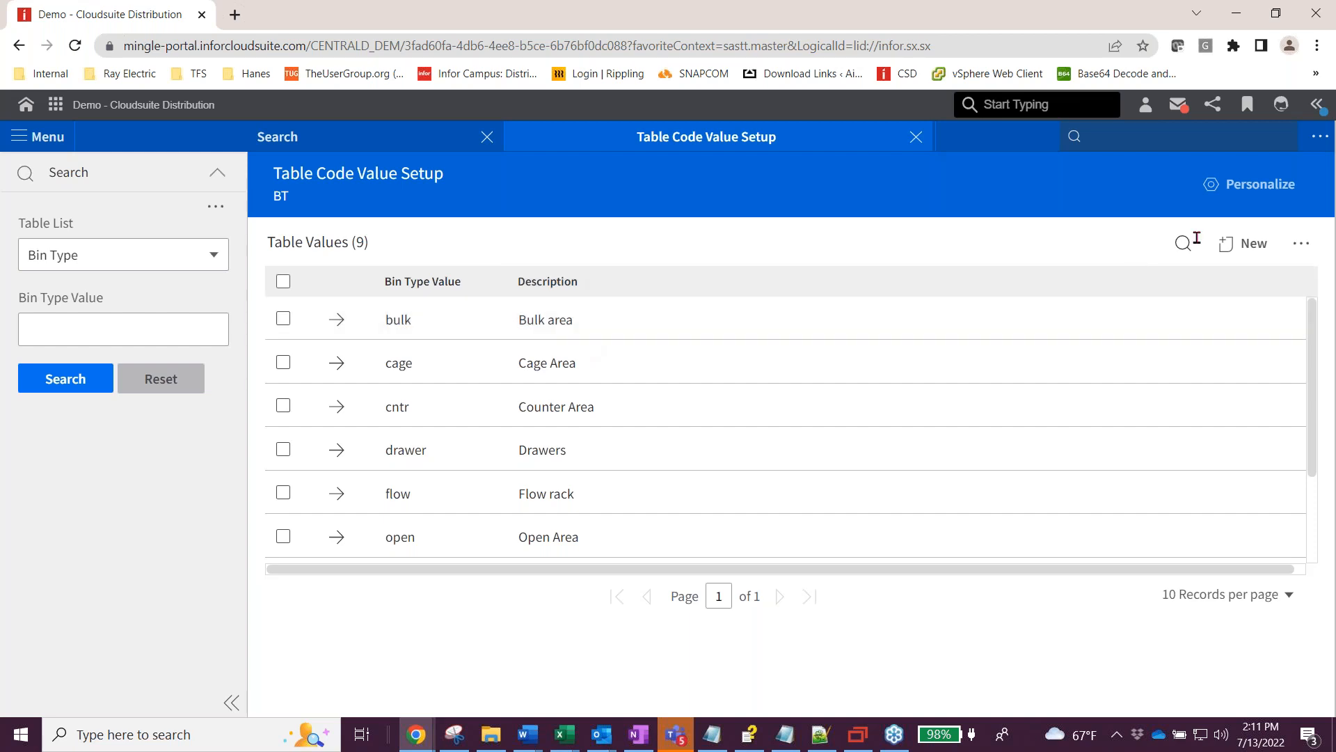
Examine the bulk bin type's details and the blank form for a new bin type, returning to the Bin Type list.
click(336, 319)
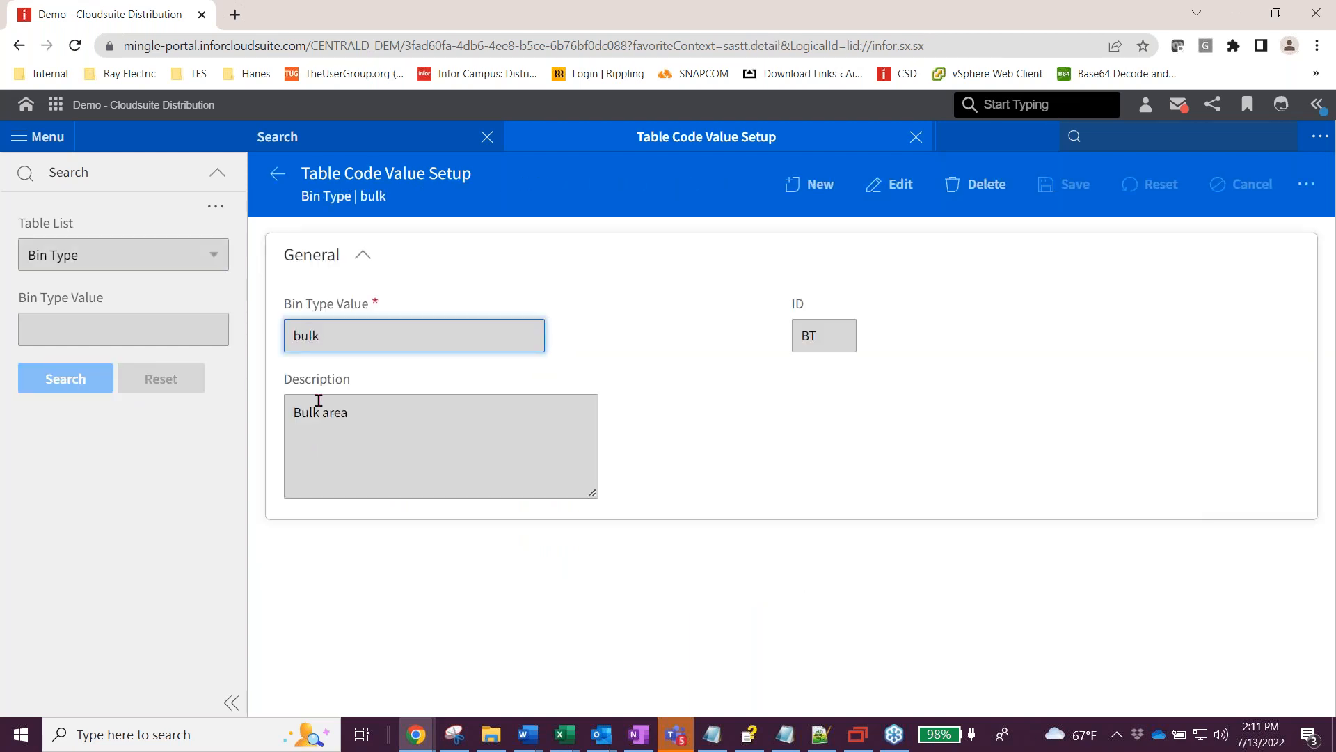
click(276, 179)
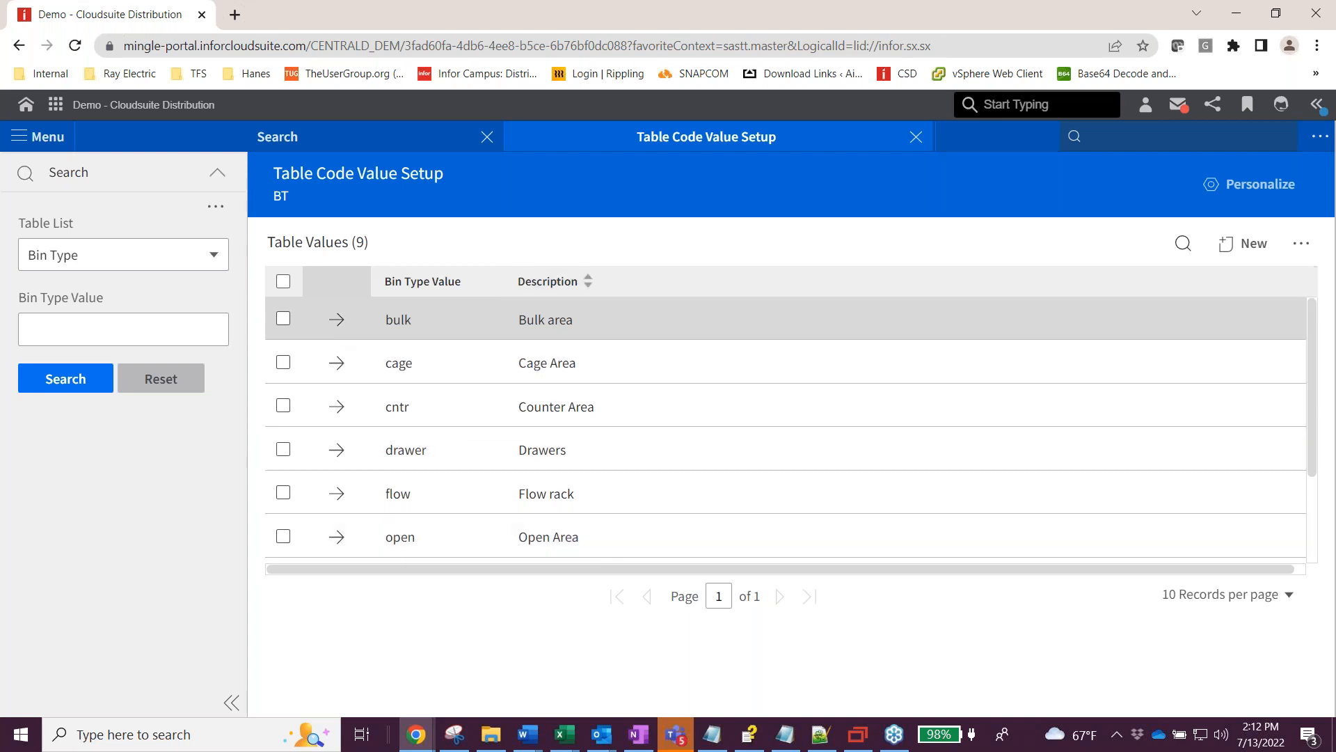
click(1247, 245)
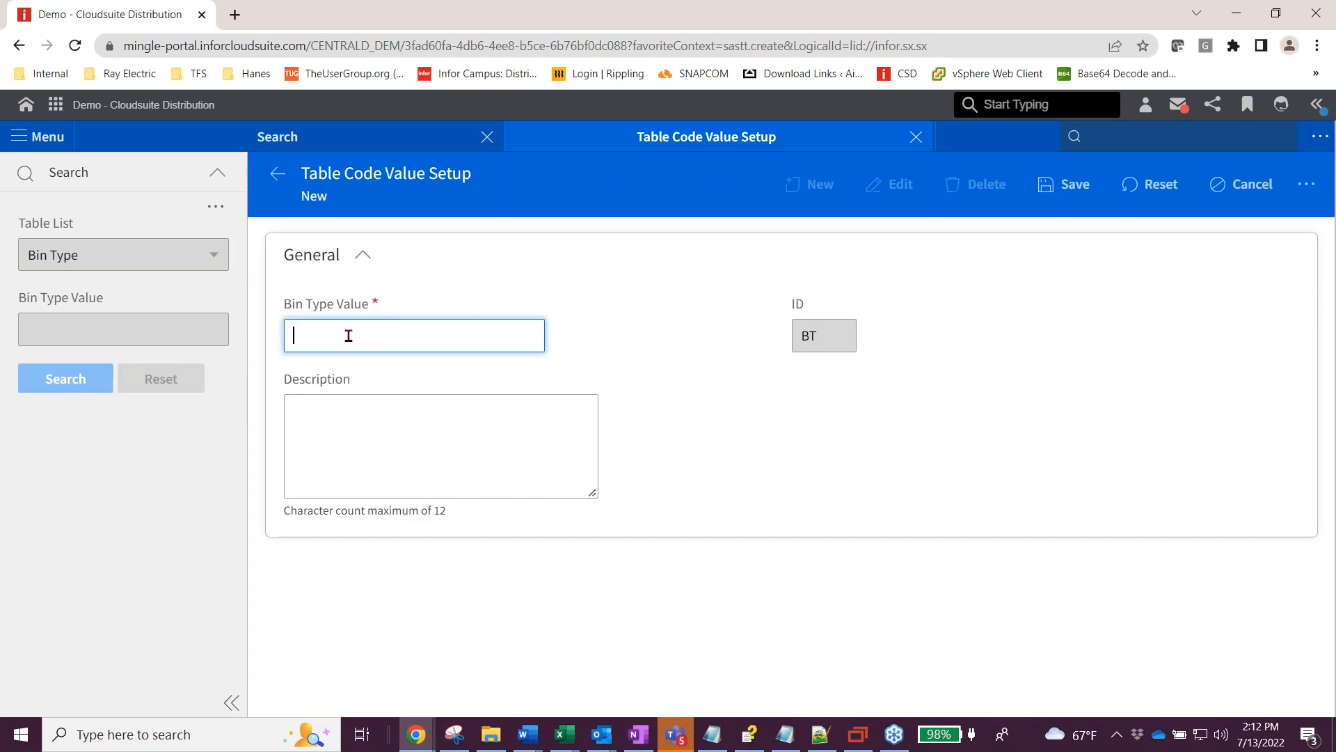
click(323, 417)
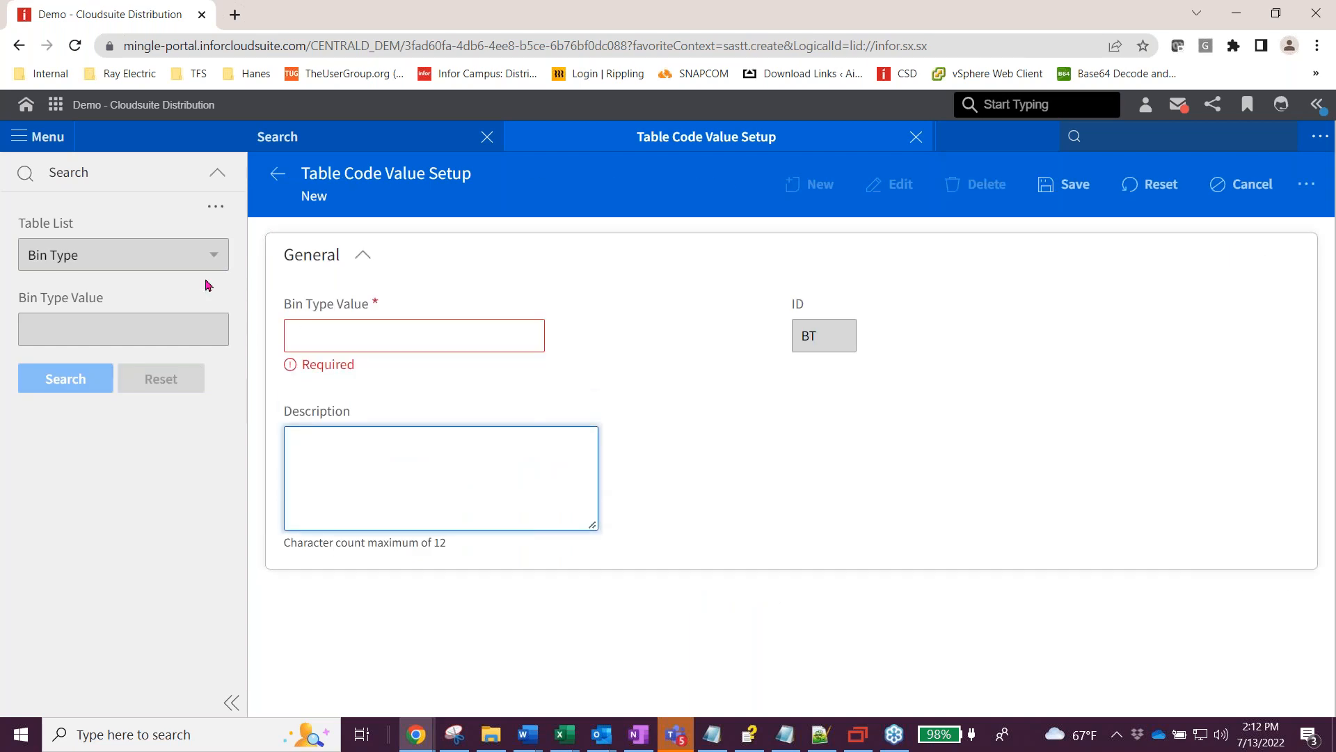
click(278, 174)
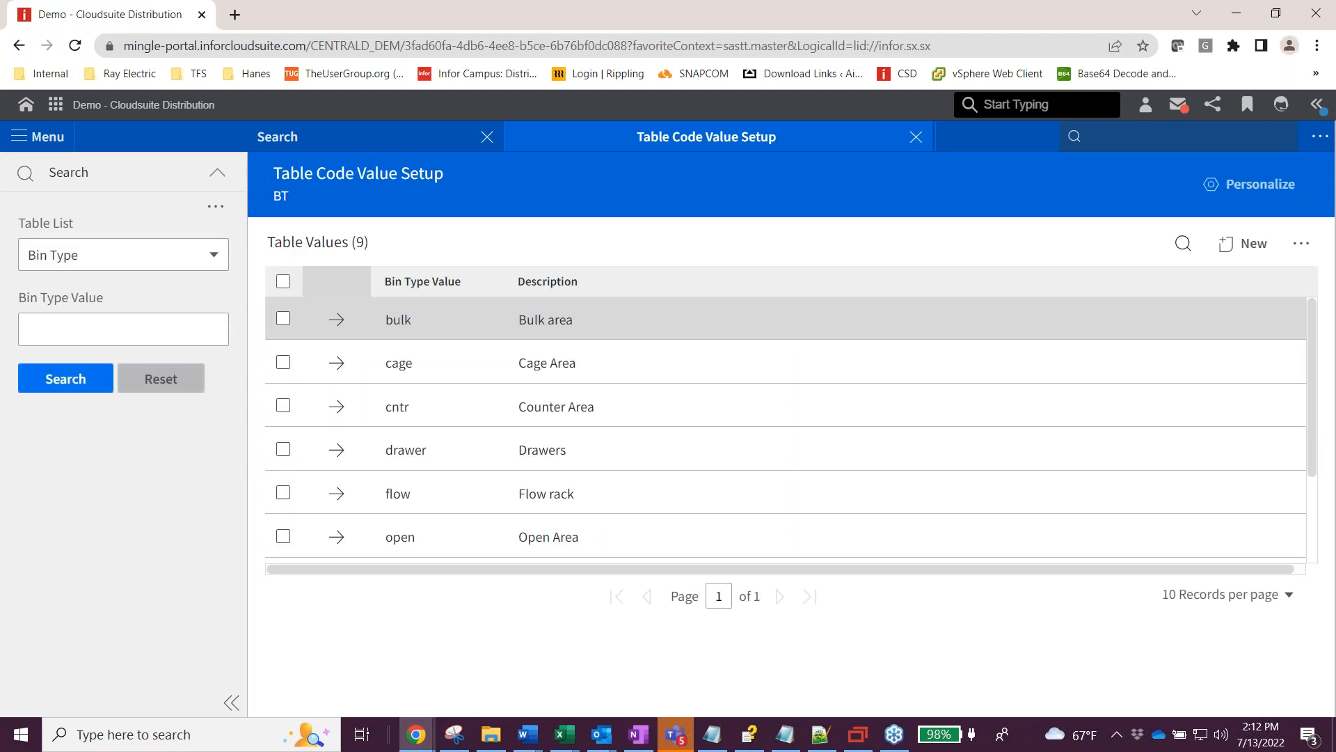
List the values of the Size Type table in Table Code Value Setup.
click(215, 256)
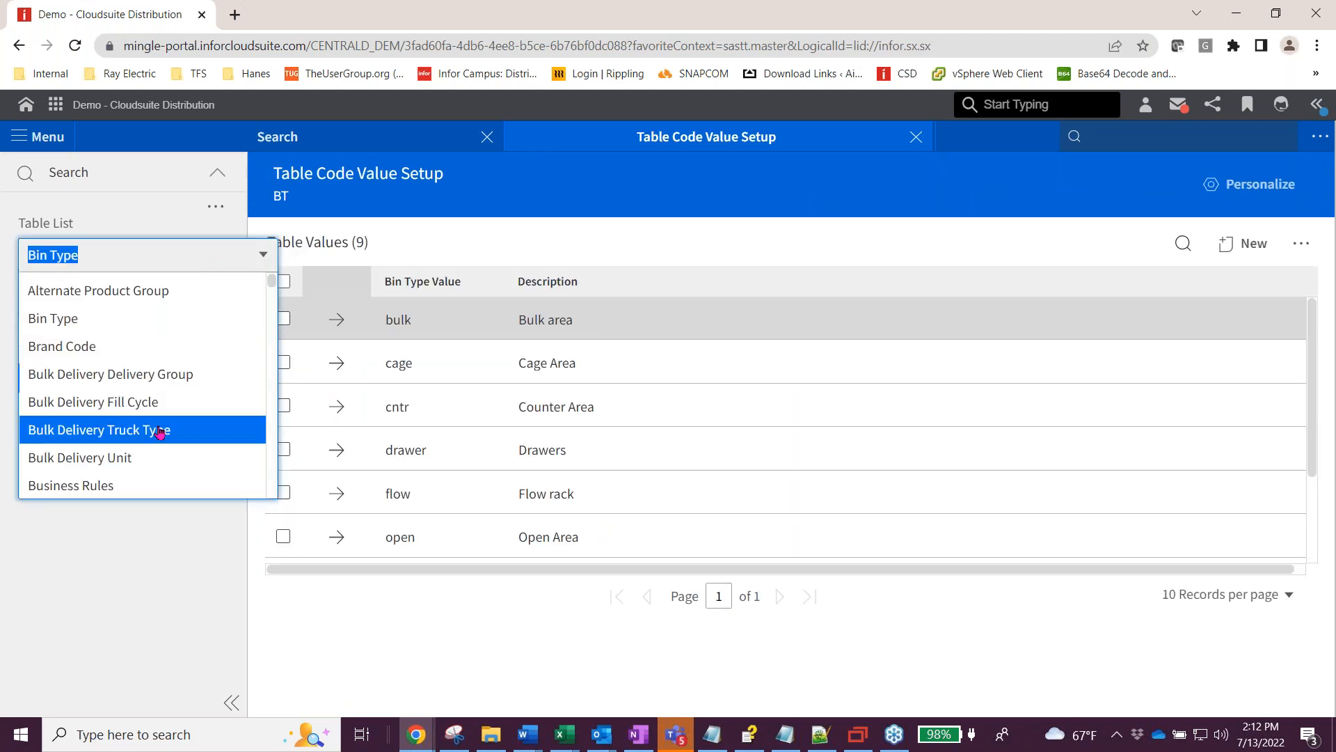
scroll(160, 432, down, 8)
scroll(159, 432, down, 10)
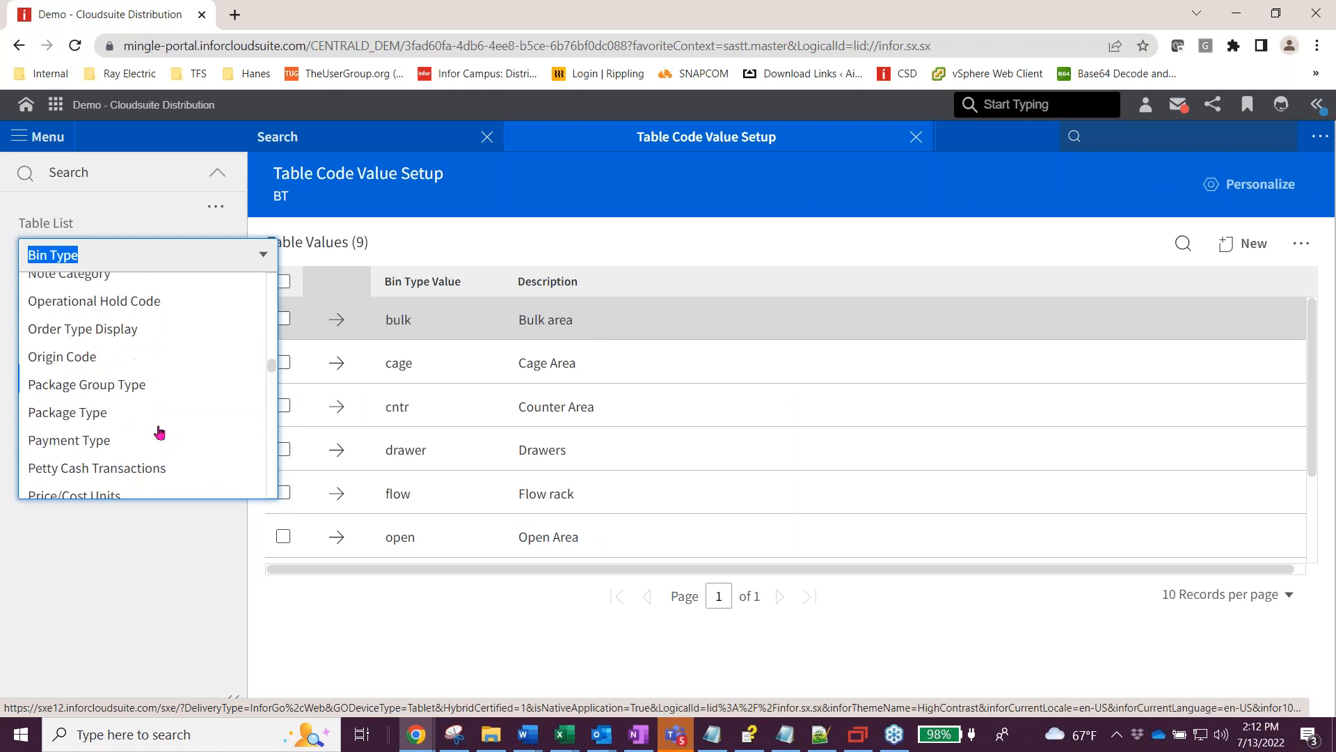
scroll(160, 431, down, 5)
scroll(159, 431, down, 10)
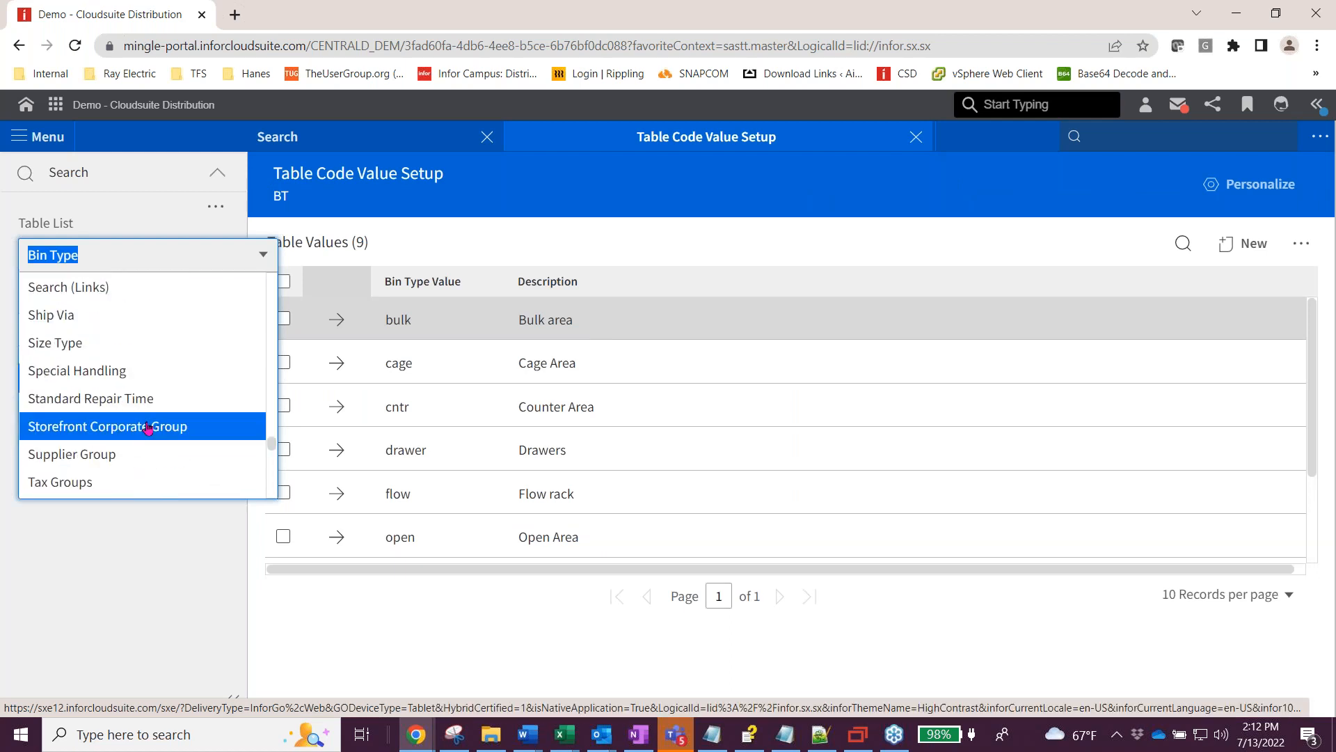
click(86, 354)
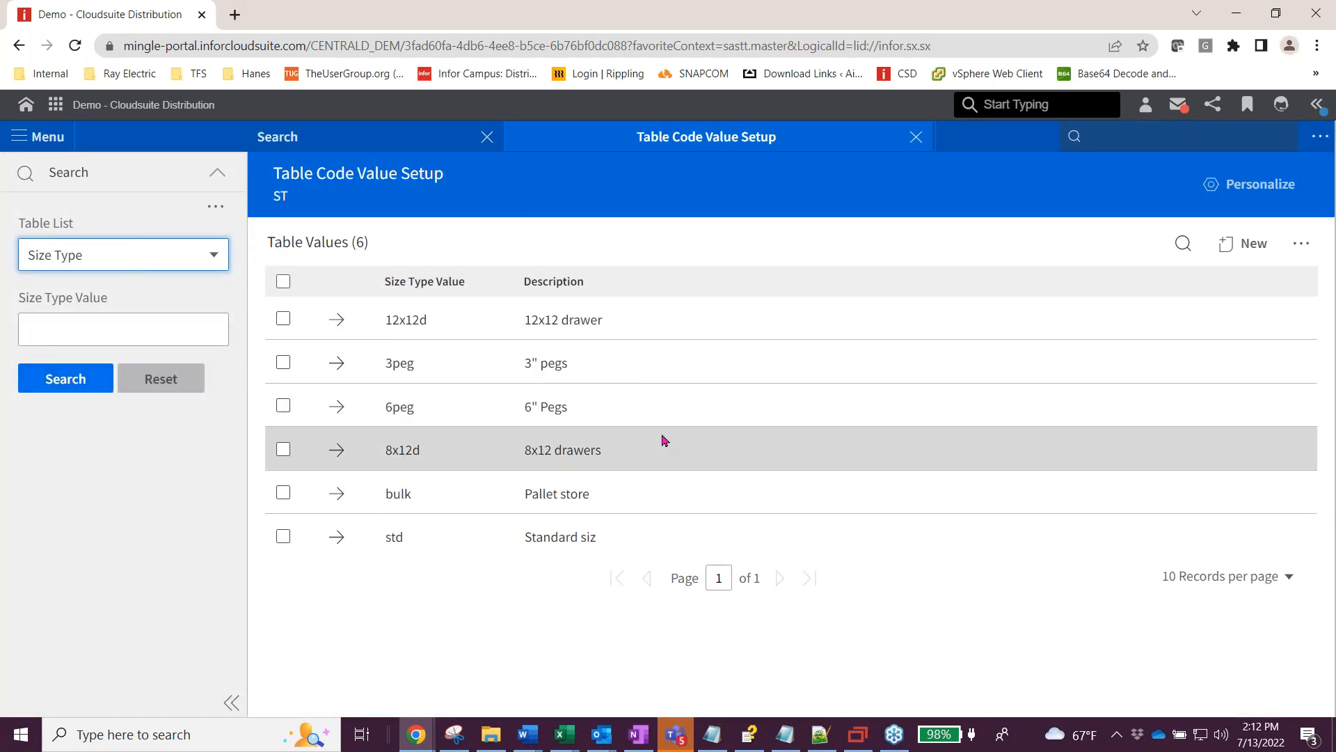
Examine the 12x12d size type's details, return to the list, and close Table Code Value Setup.
click(337, 319)
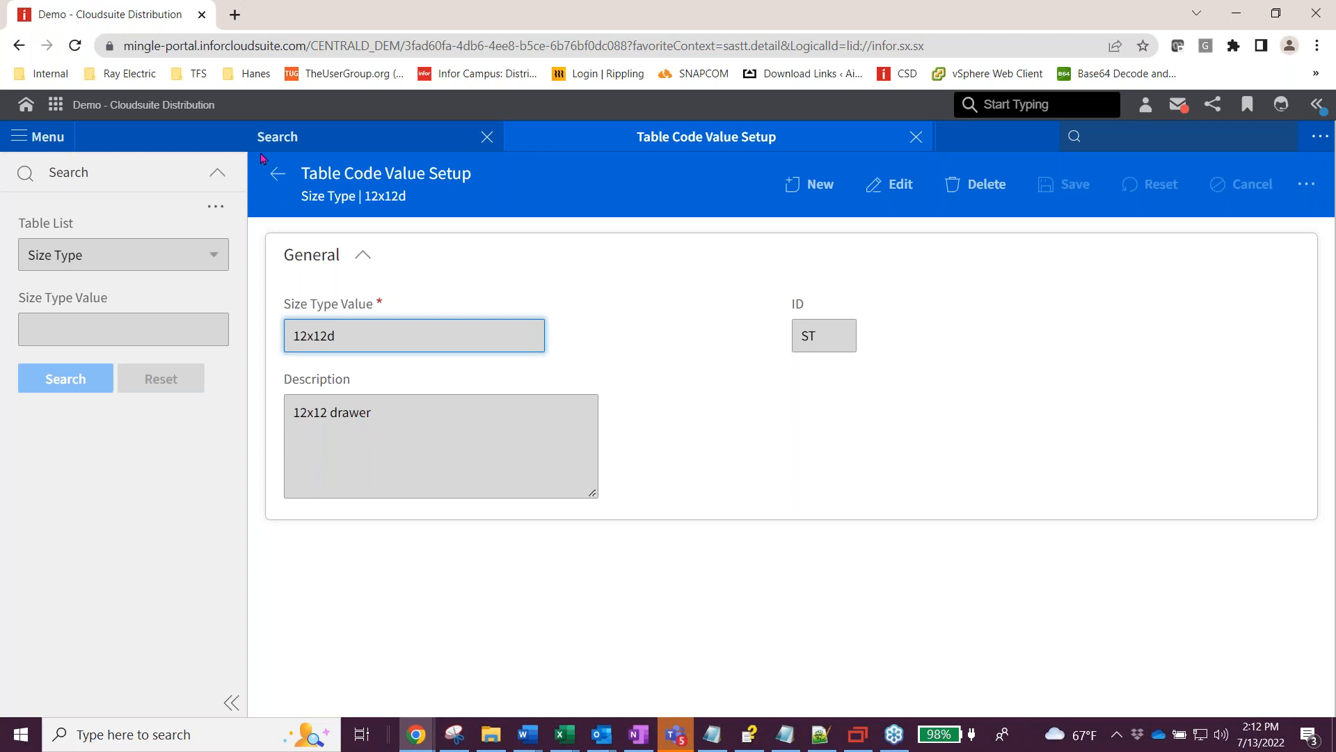
click(278, 174)
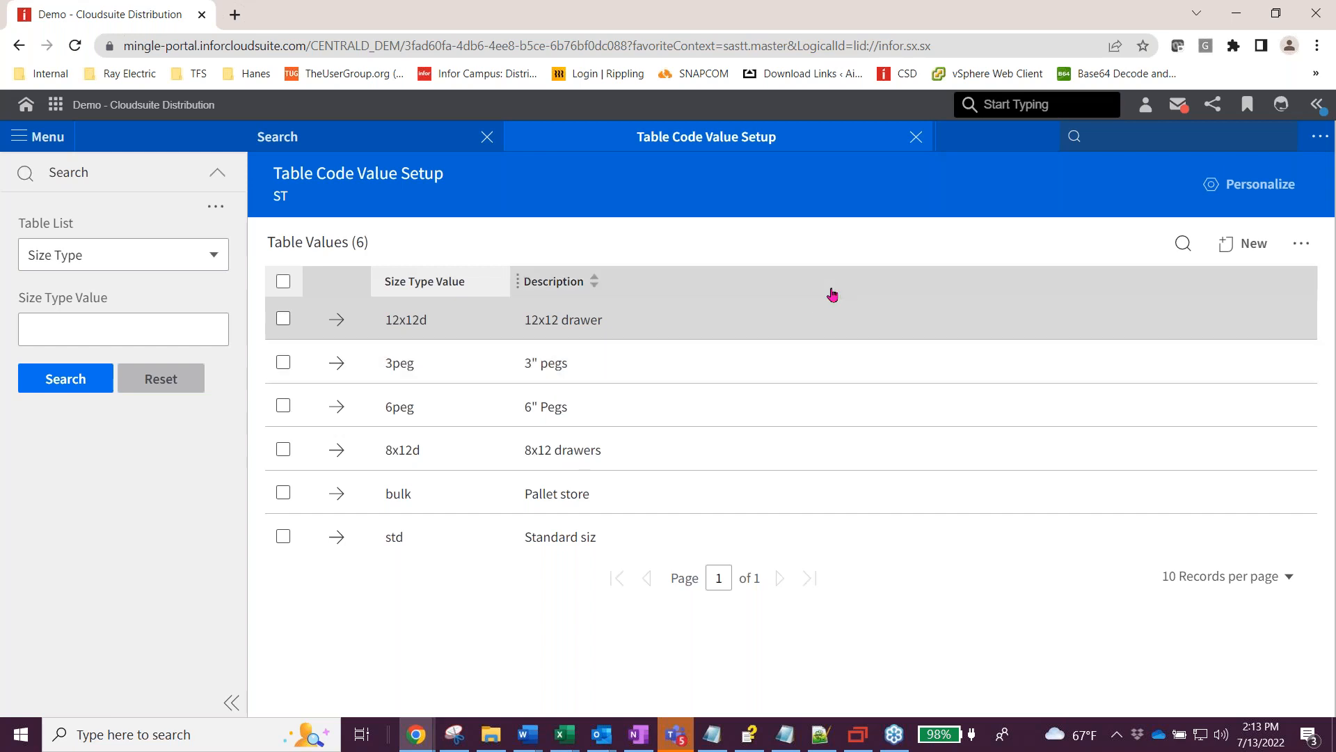
click(916, 139)
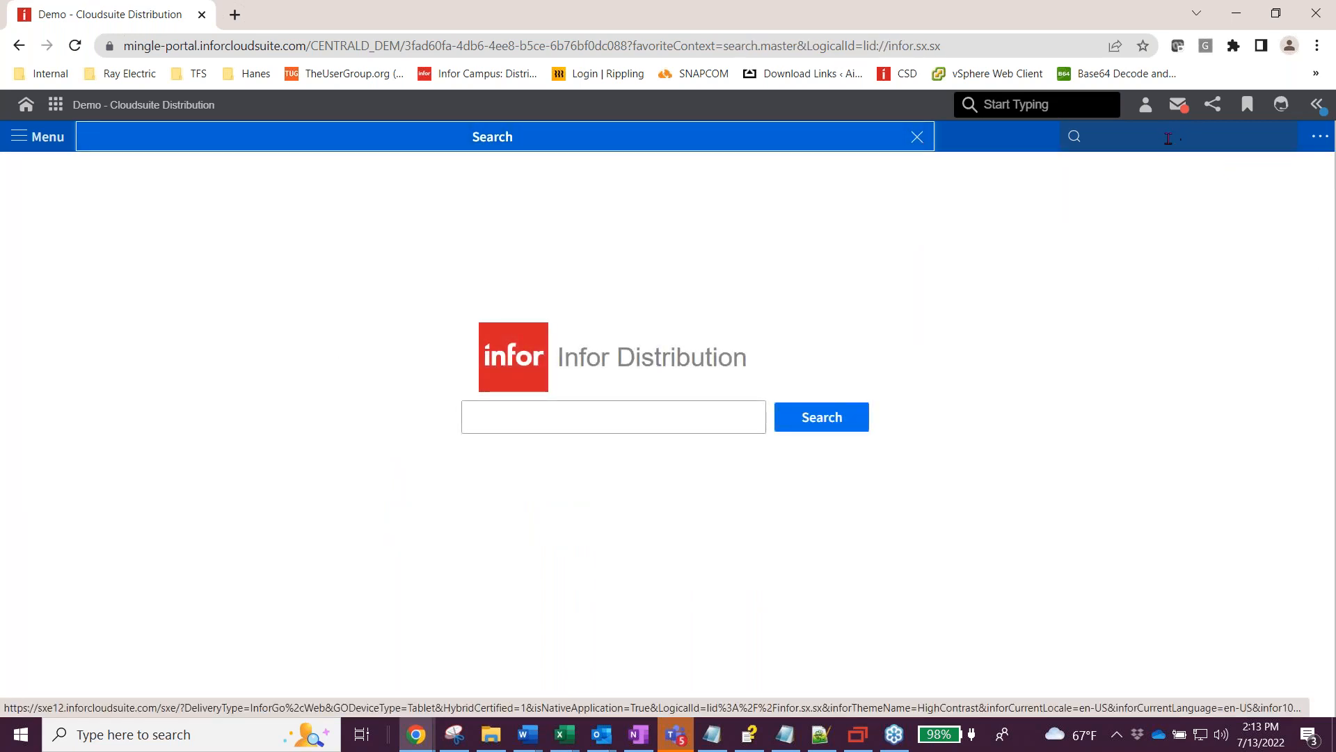
Open Warehouse Product Setup (icsw) and search for product 1-134 in warehouse 04 - NxT Distribution Dallas.
text(icsw)
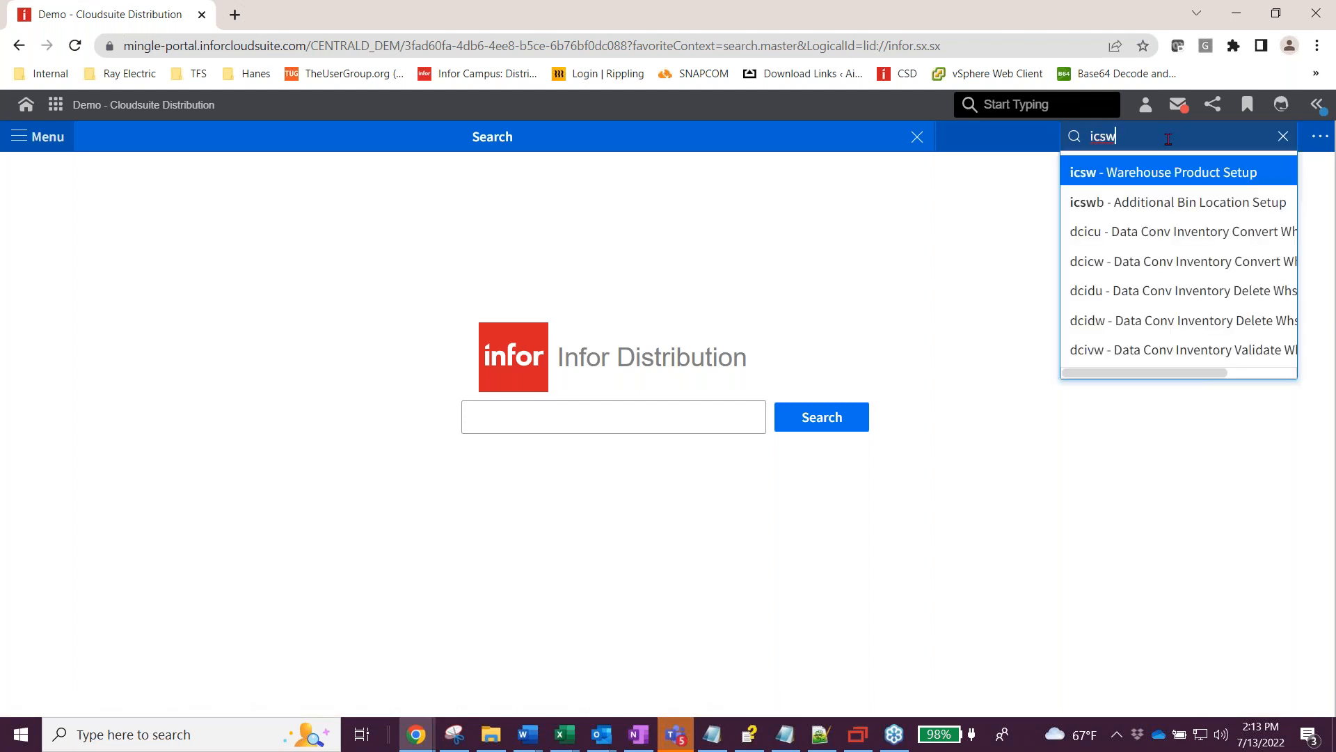
key(Return)
click(68, 260)
click(70, 293)
click(60, 328)
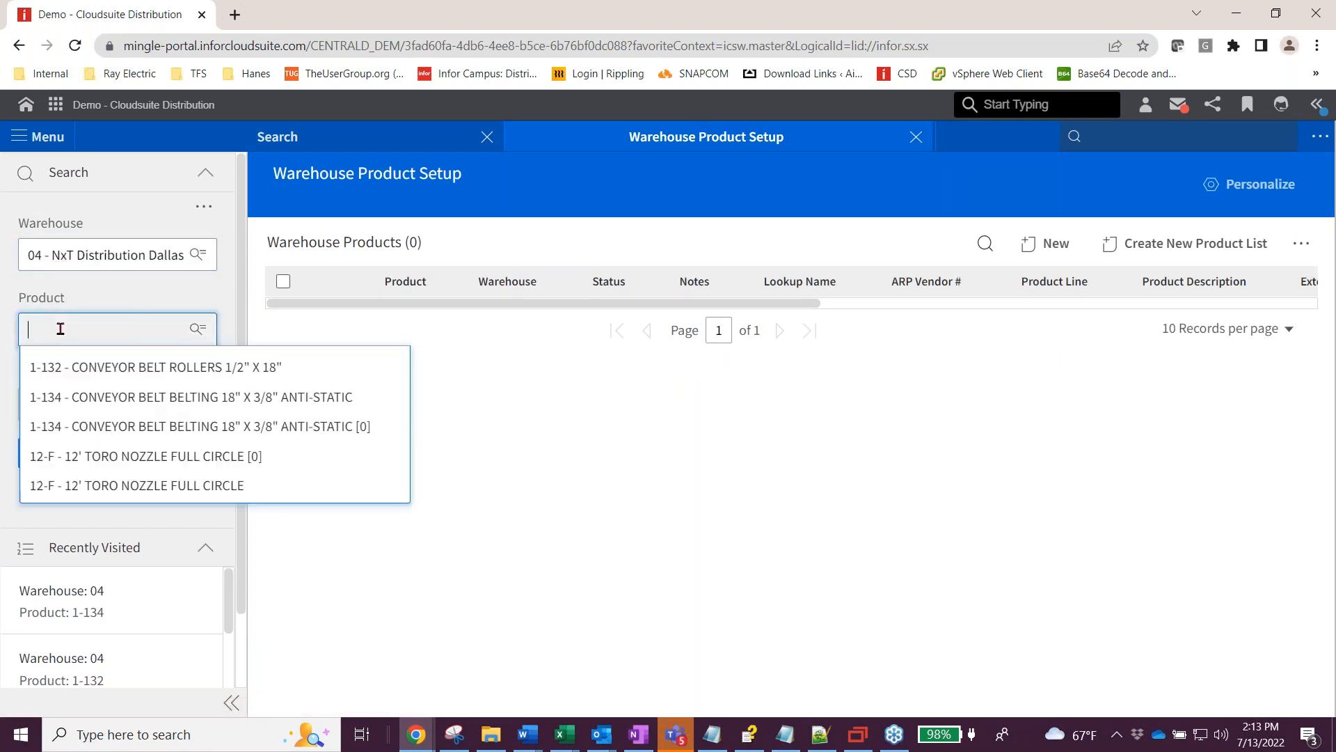
click(63, 397)
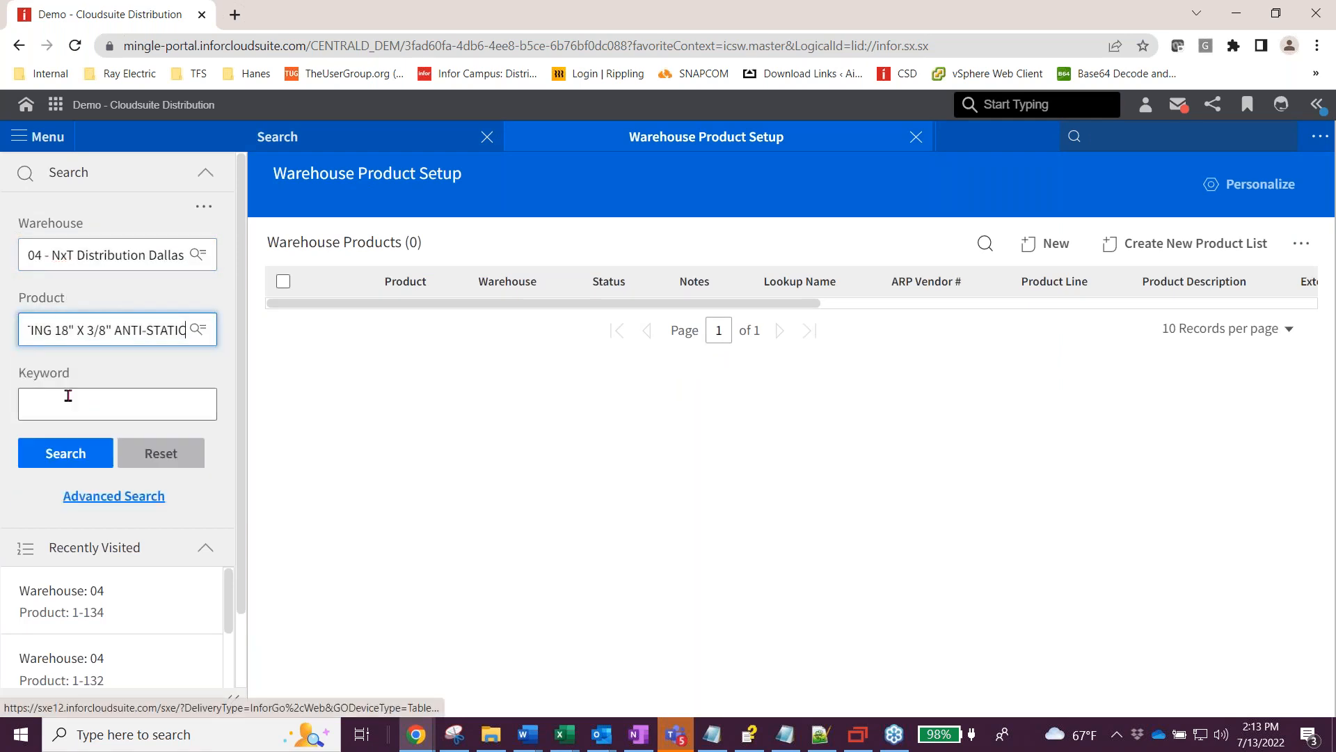
click(58, 456)
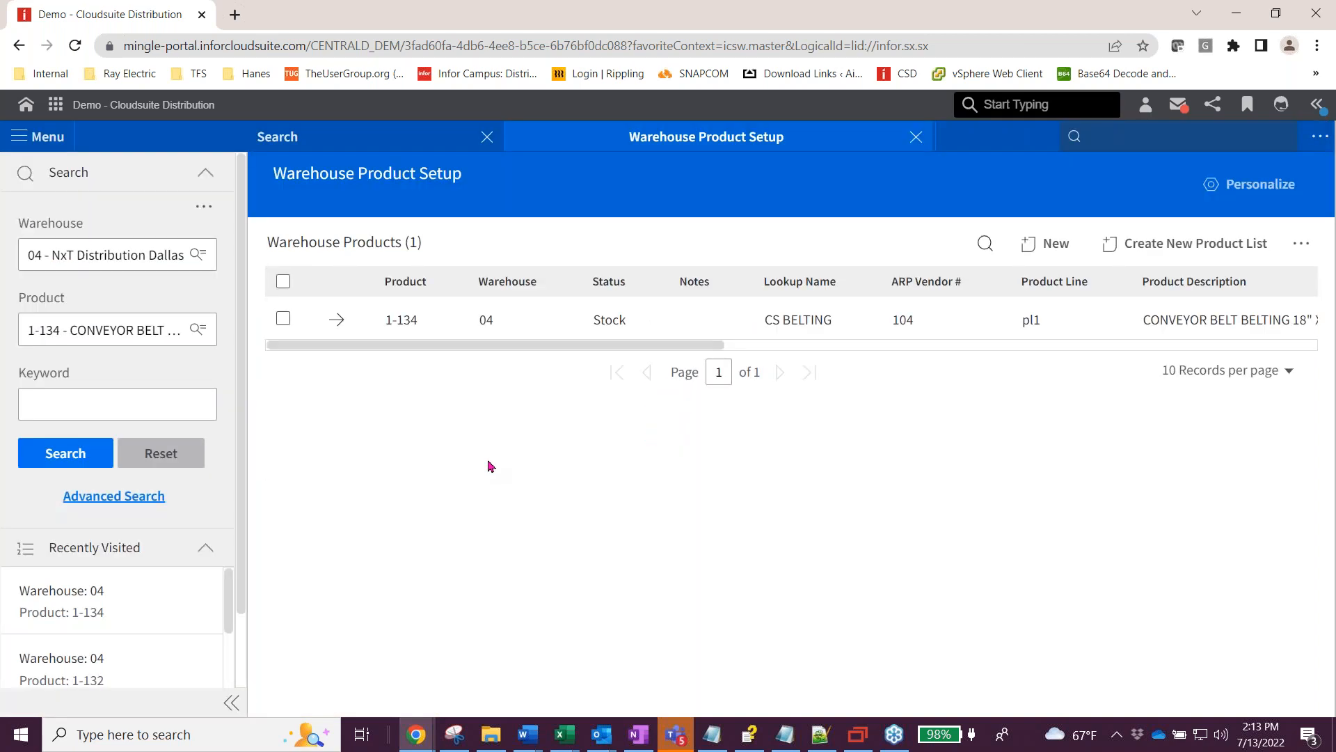
Enable Warehouse Manager in the Location settings of product 1-134 in warehouse 04 and save the record.
click(337, 321)
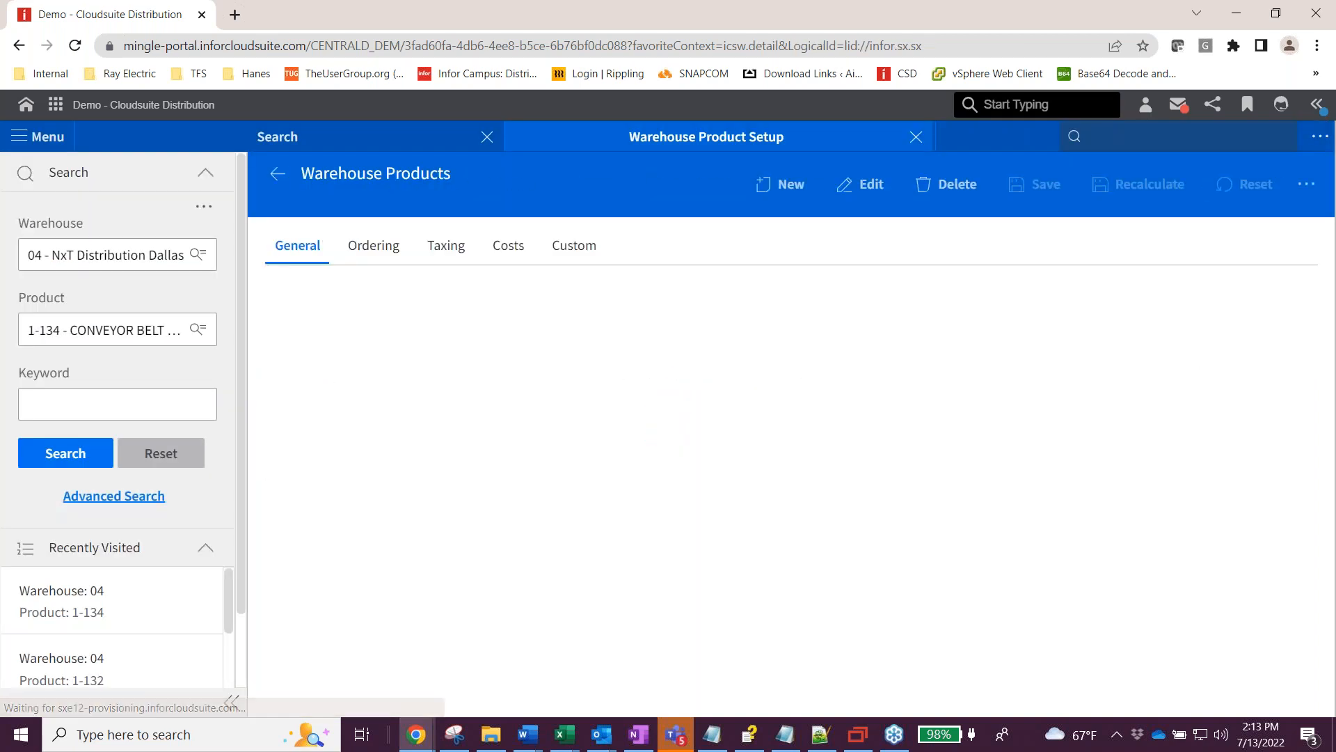
scroll(454, 462, down, 20)
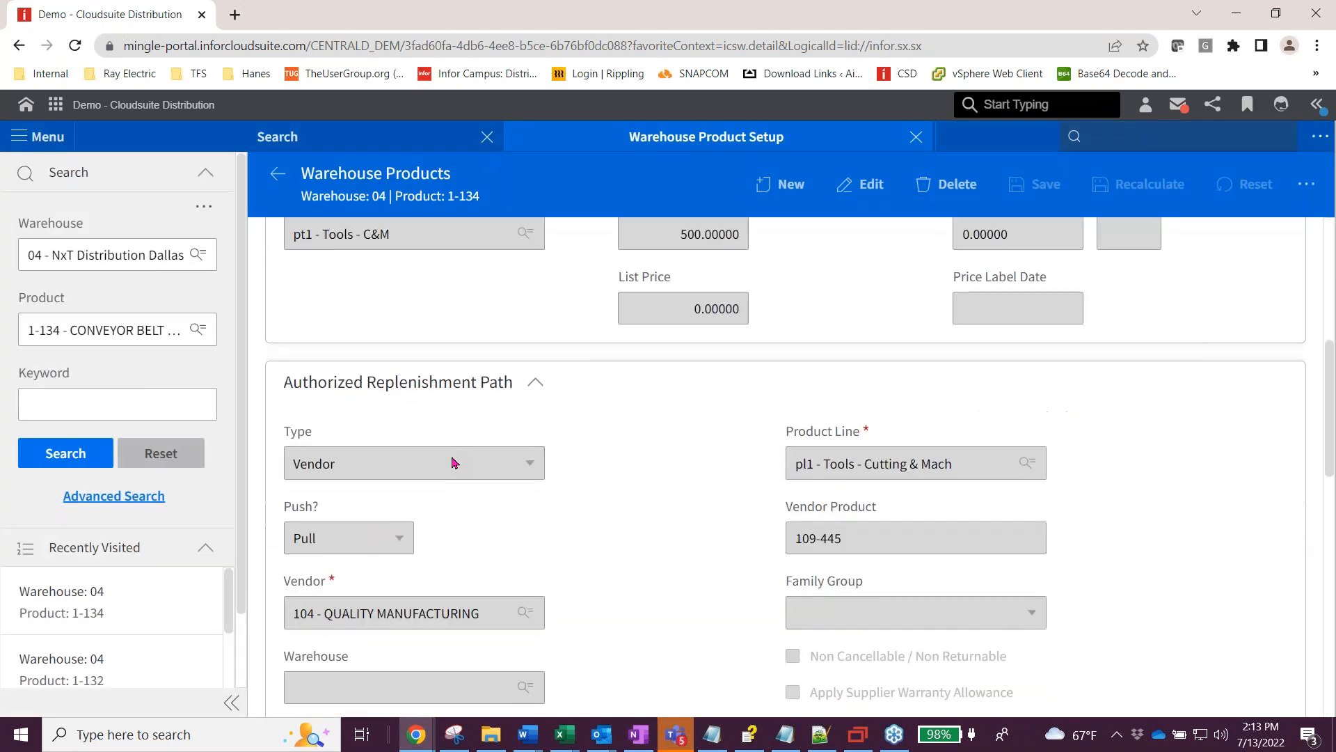
scroll(453, 462, up, 5)
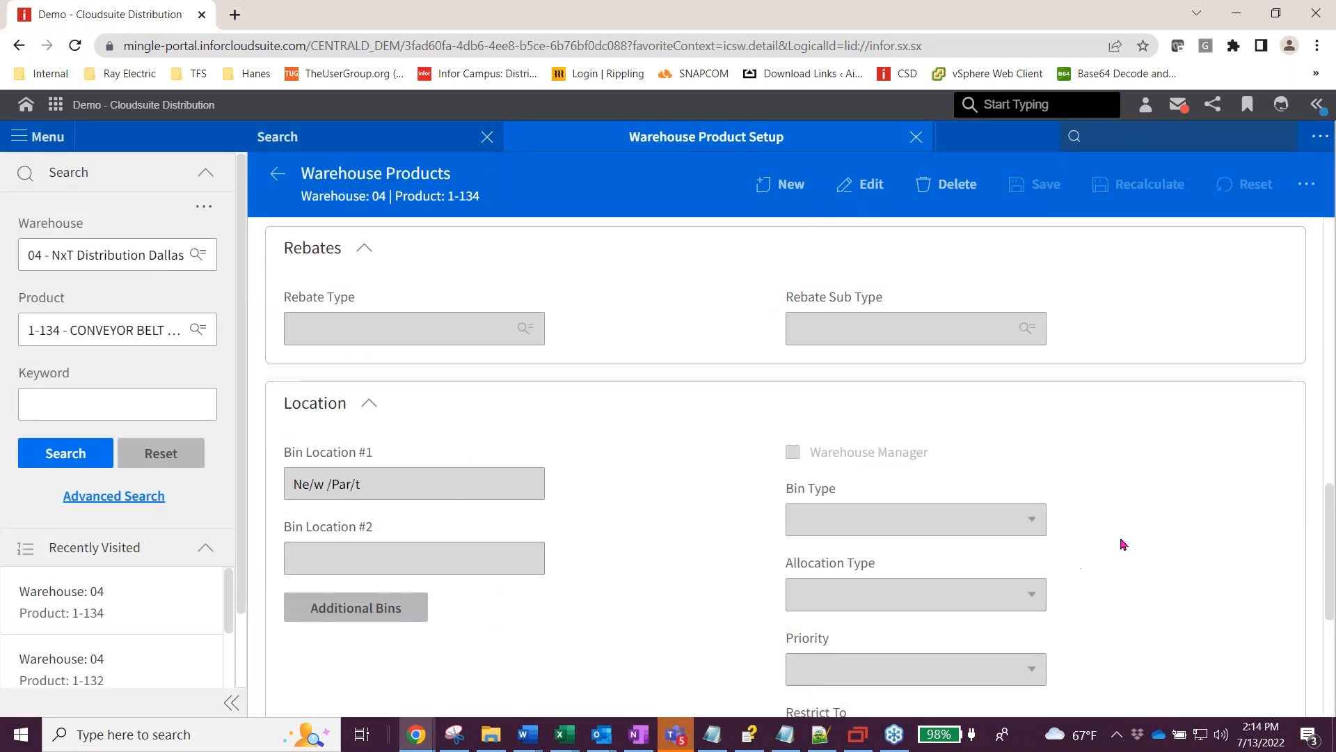
scroll(1139, 552, down, 2)
scroll(1139, 551, up, 1)
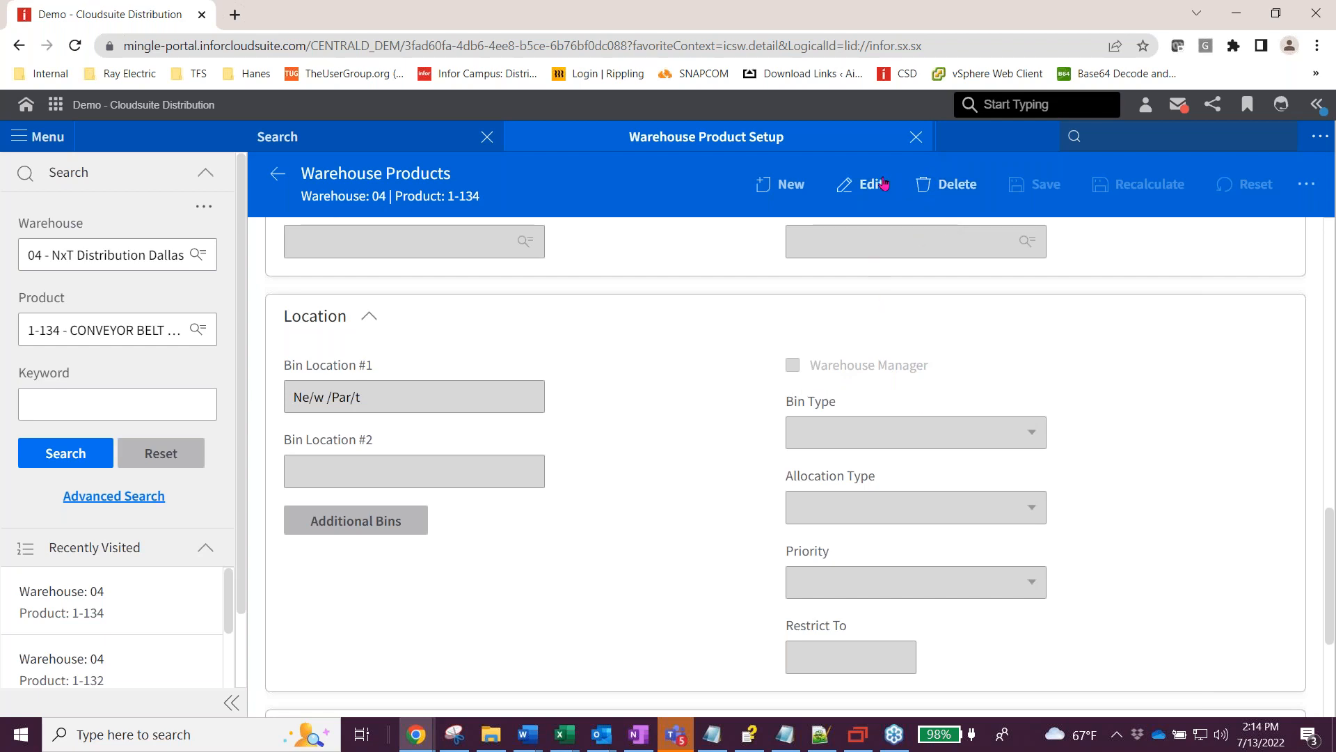
click(860, 184)
click(792, 364)
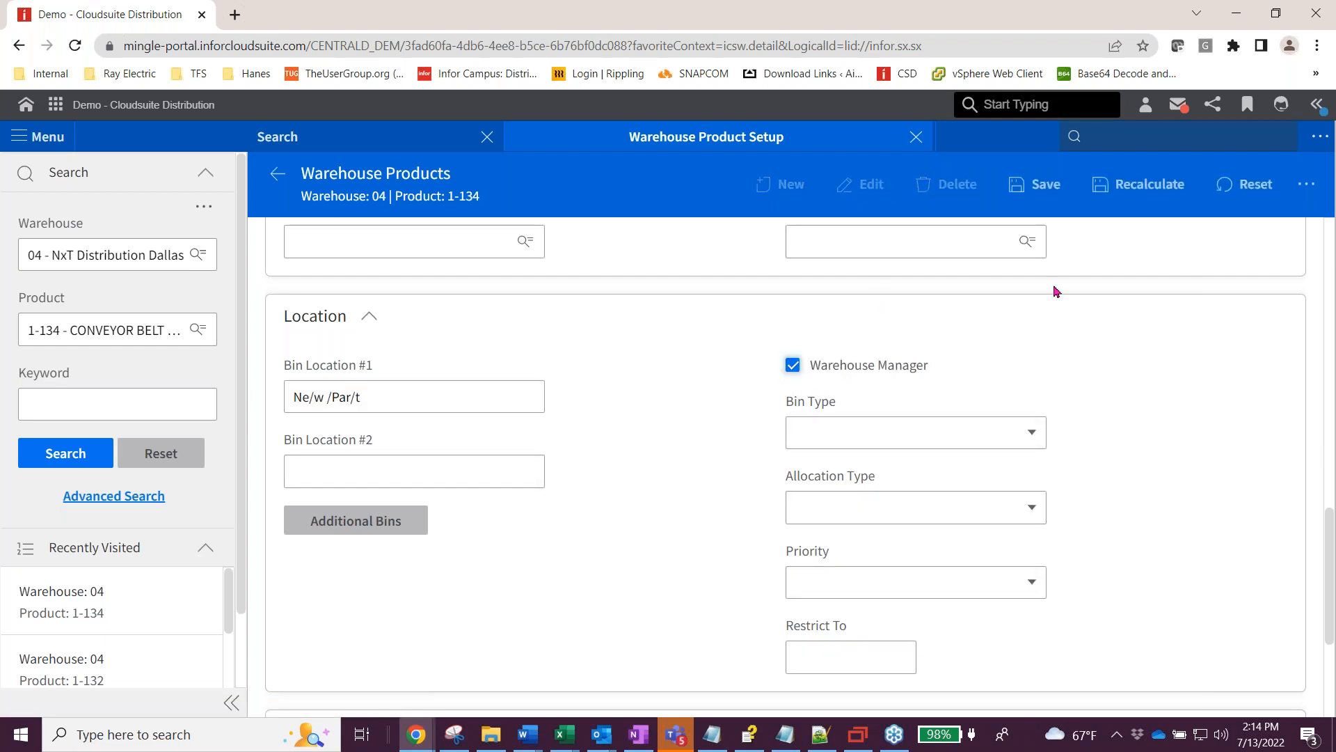
click(1042, 182)
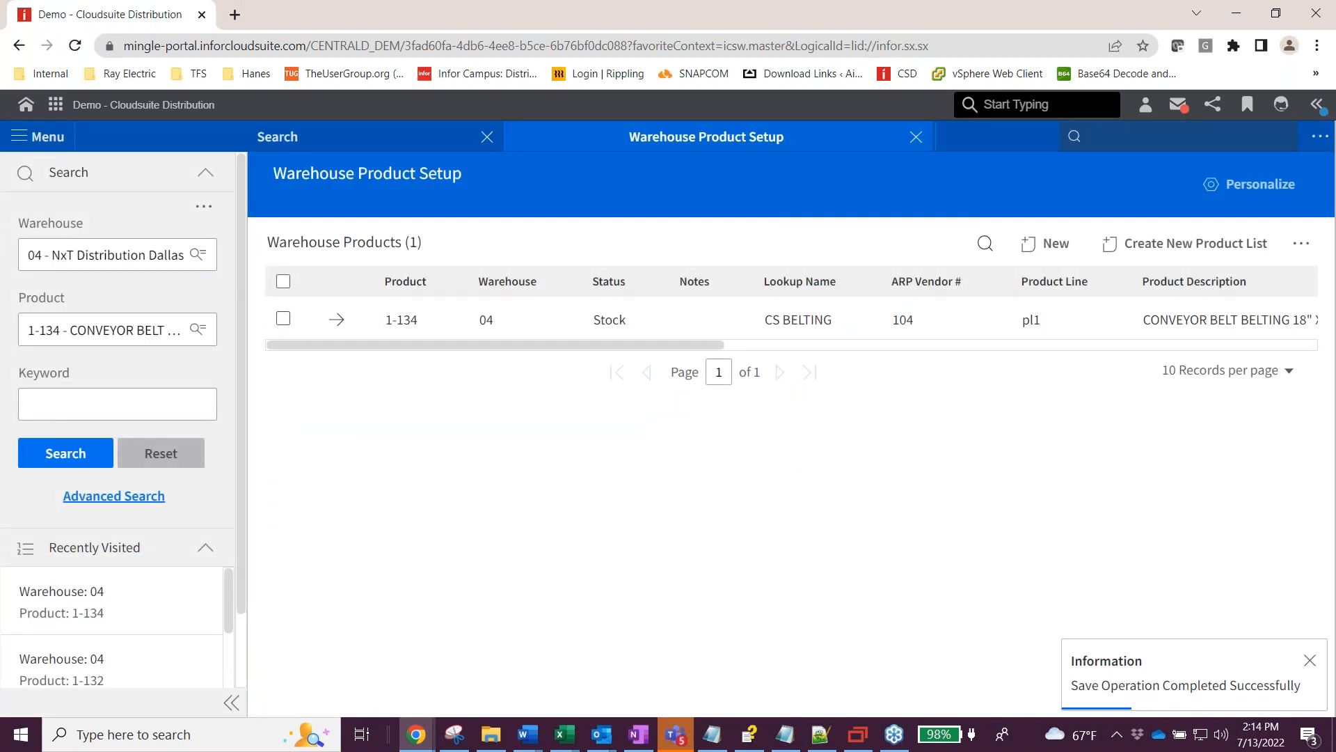
Reopen the product 1-134 record and set its Bin Type to Drawers in the Location settings.
click(337, 320)
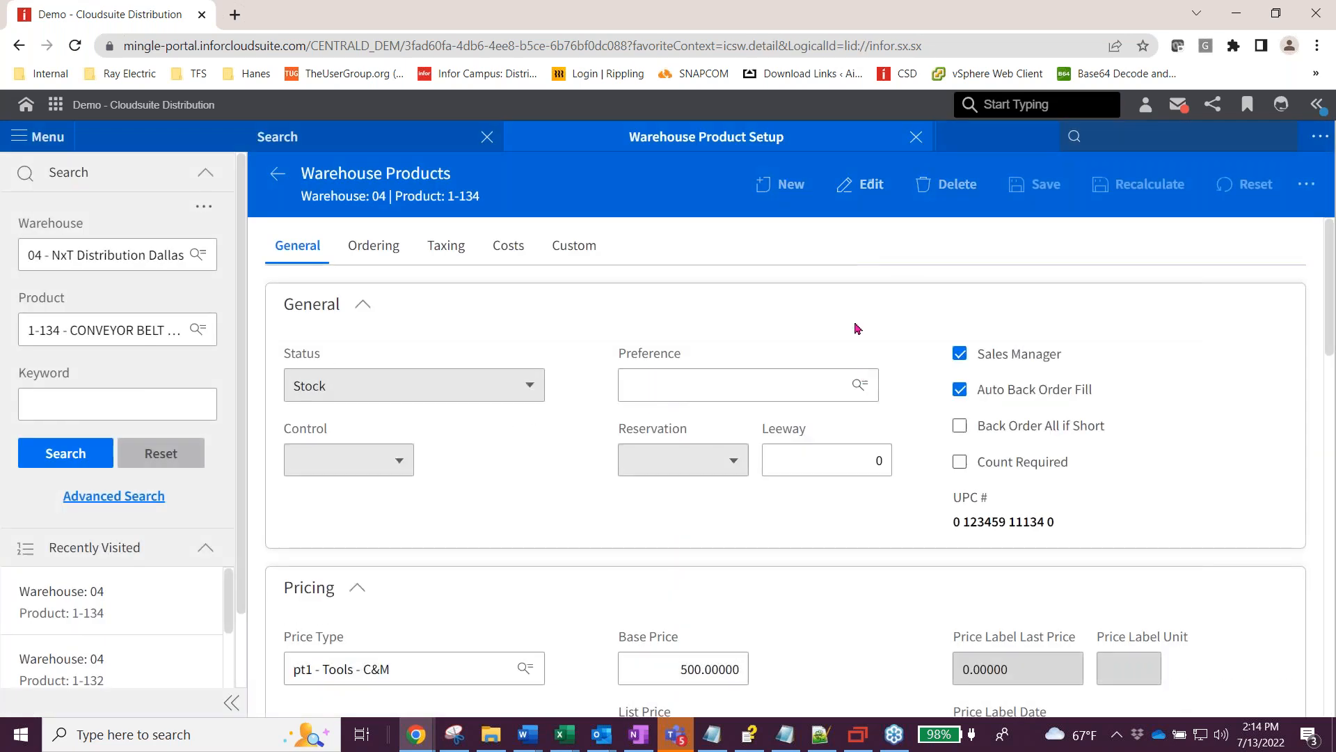
scroll(858, 328, down, 15)
scroll(842, 361, up, 2)
scroll(842, 365, down, 6)
scroll(840, 367, up, 1)
scroll(821, 365, up, 1)
click(807, 424)
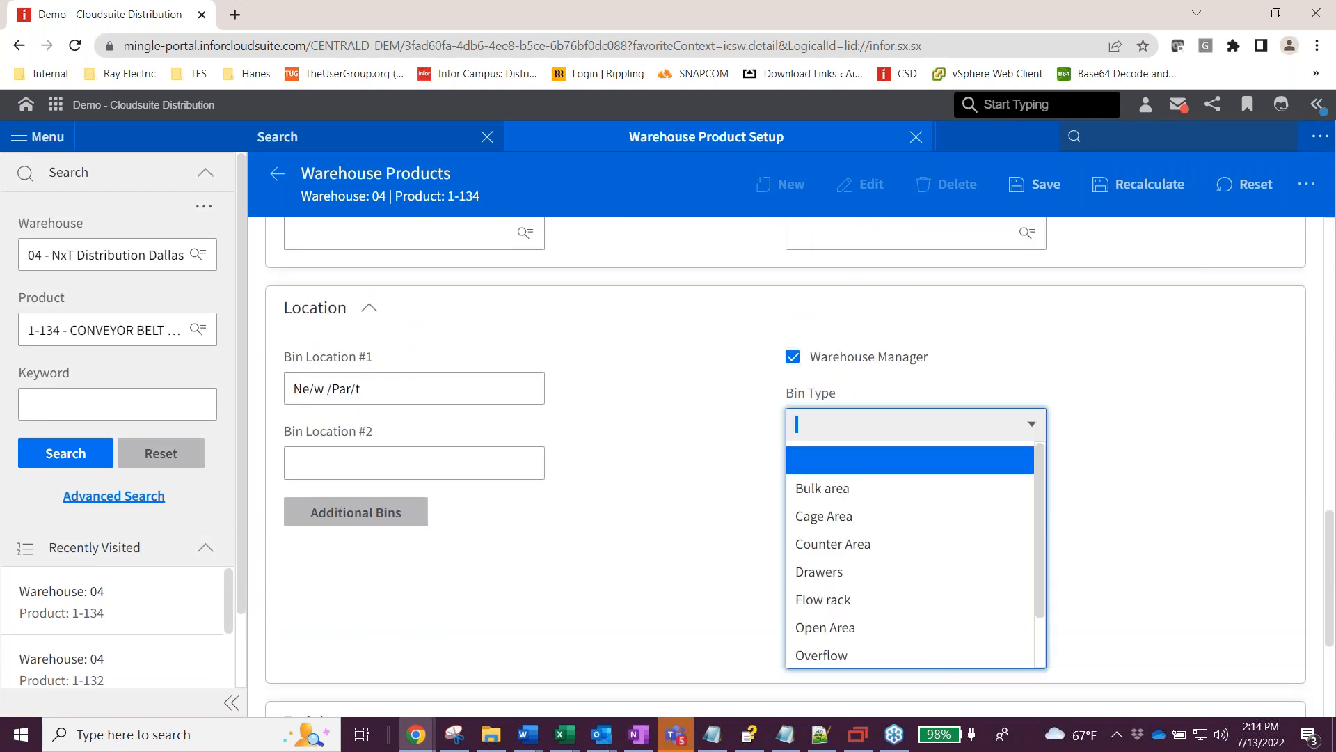
click(856, 574)
Review the Allocation Type and Priority options for the product, leaving both fields blank.
click(859, 507)
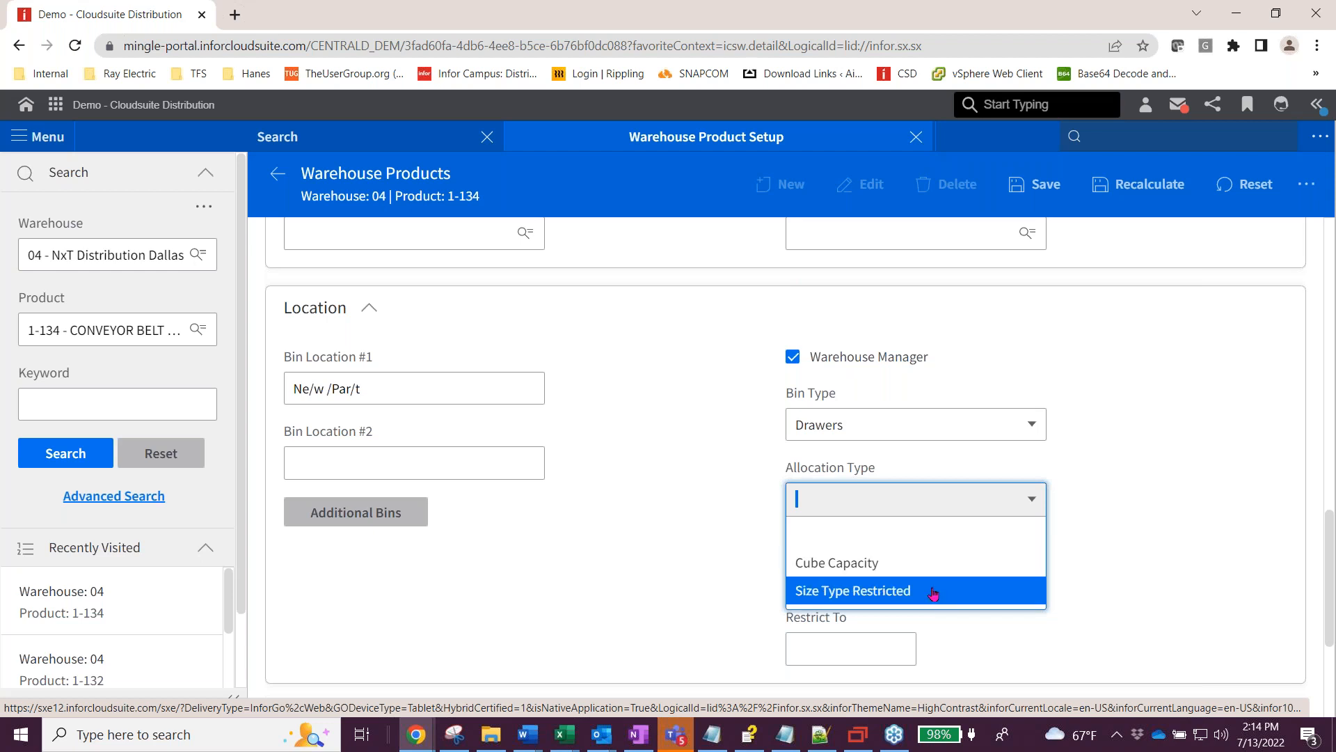
click(1122, 478)
click(1028, 575)
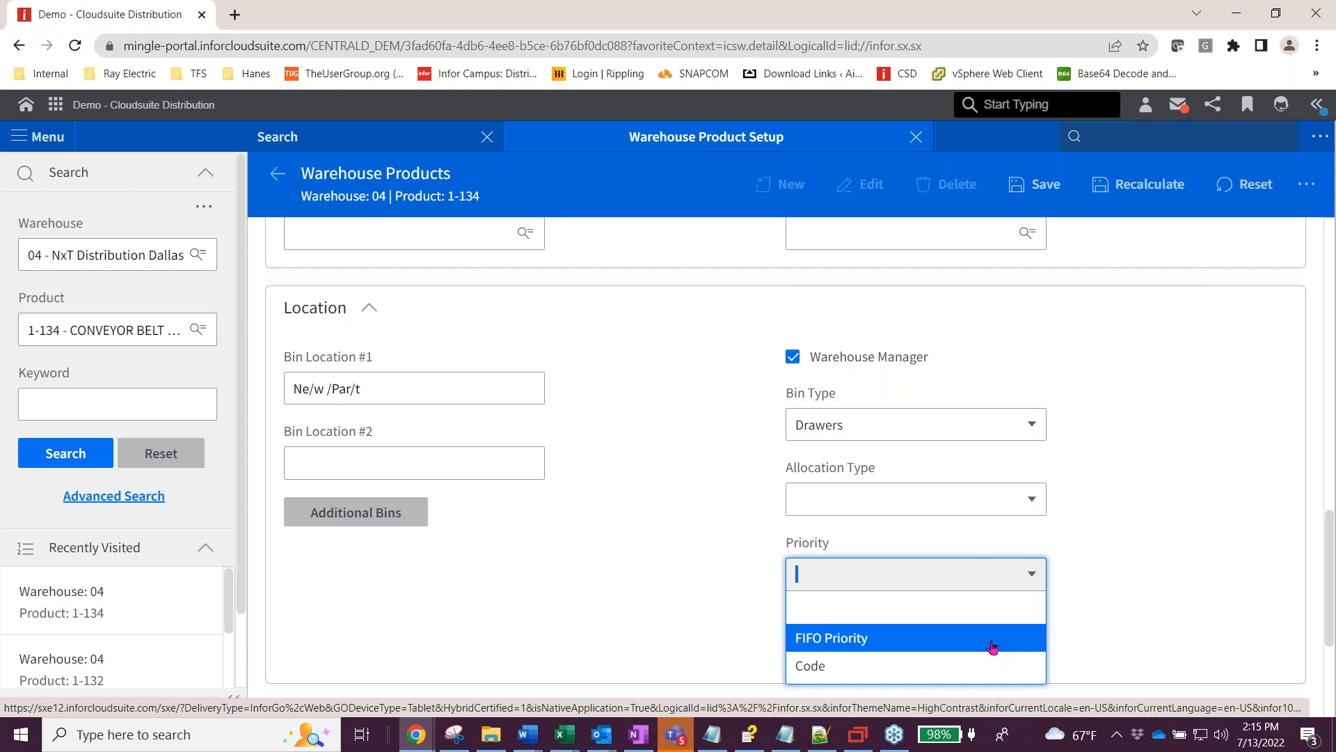
click(1106, 569)
scroll(934, 587, down, 1)
click(799, 555)
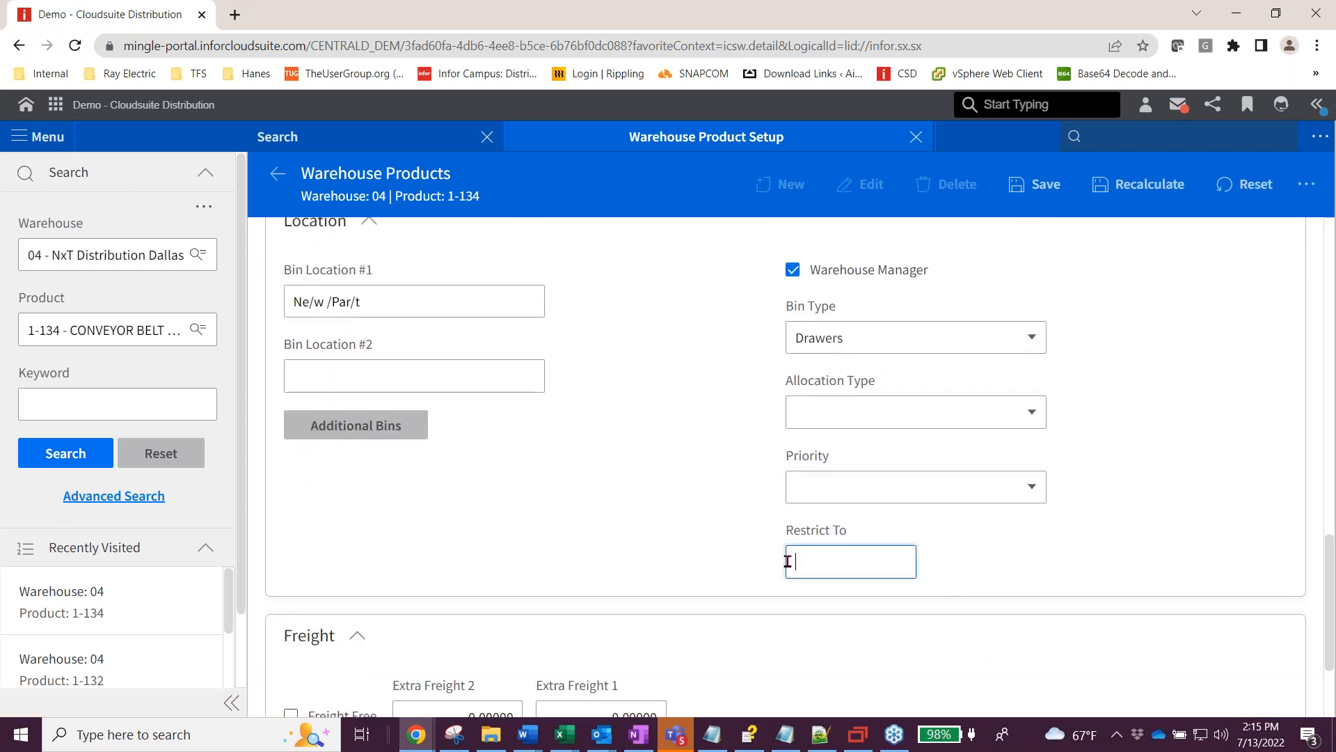
text(aa/11)
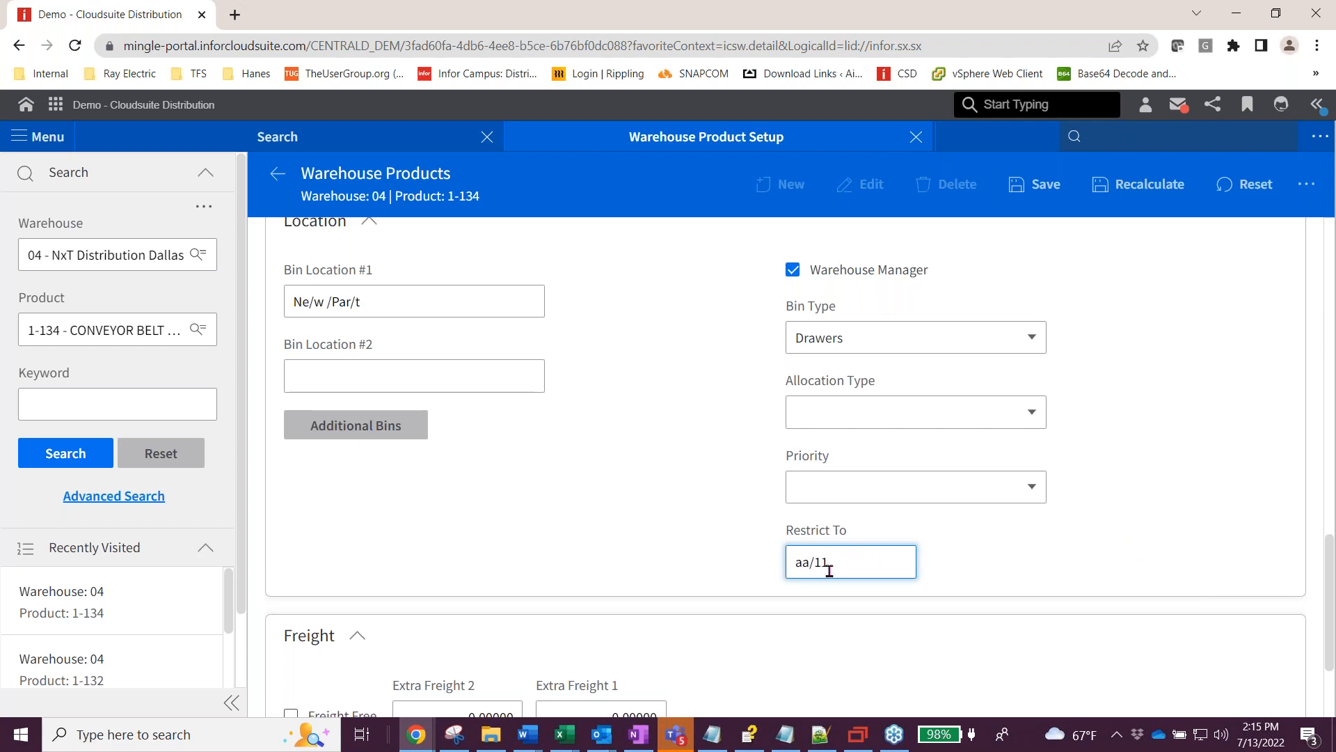
Set the product's Bin Location #1 to aa/11/bbb/222.
drag(367, 301, 289, 303)
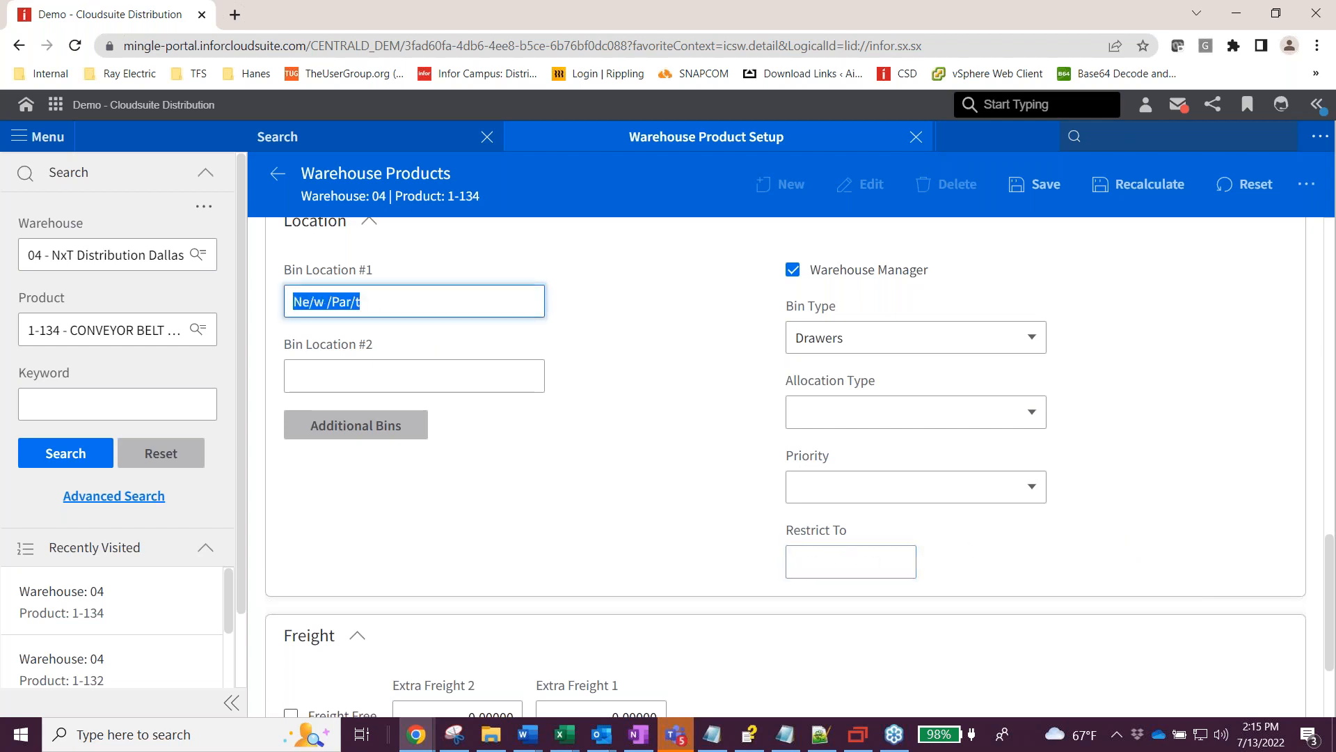
text(aa)
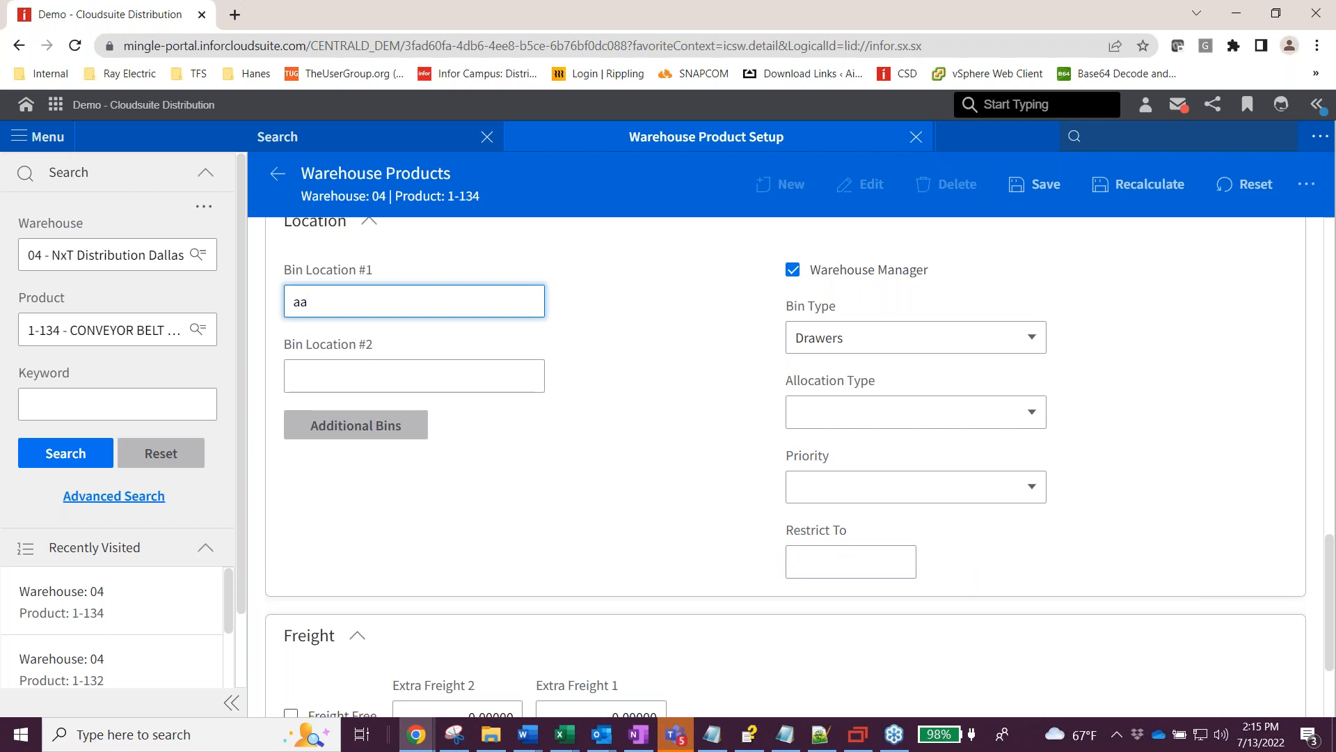
text(/11/bbb/222)
Restrict the product to bins starting with aa/ and save the warehouse product record.
click(837, 560)
text(aa/11)
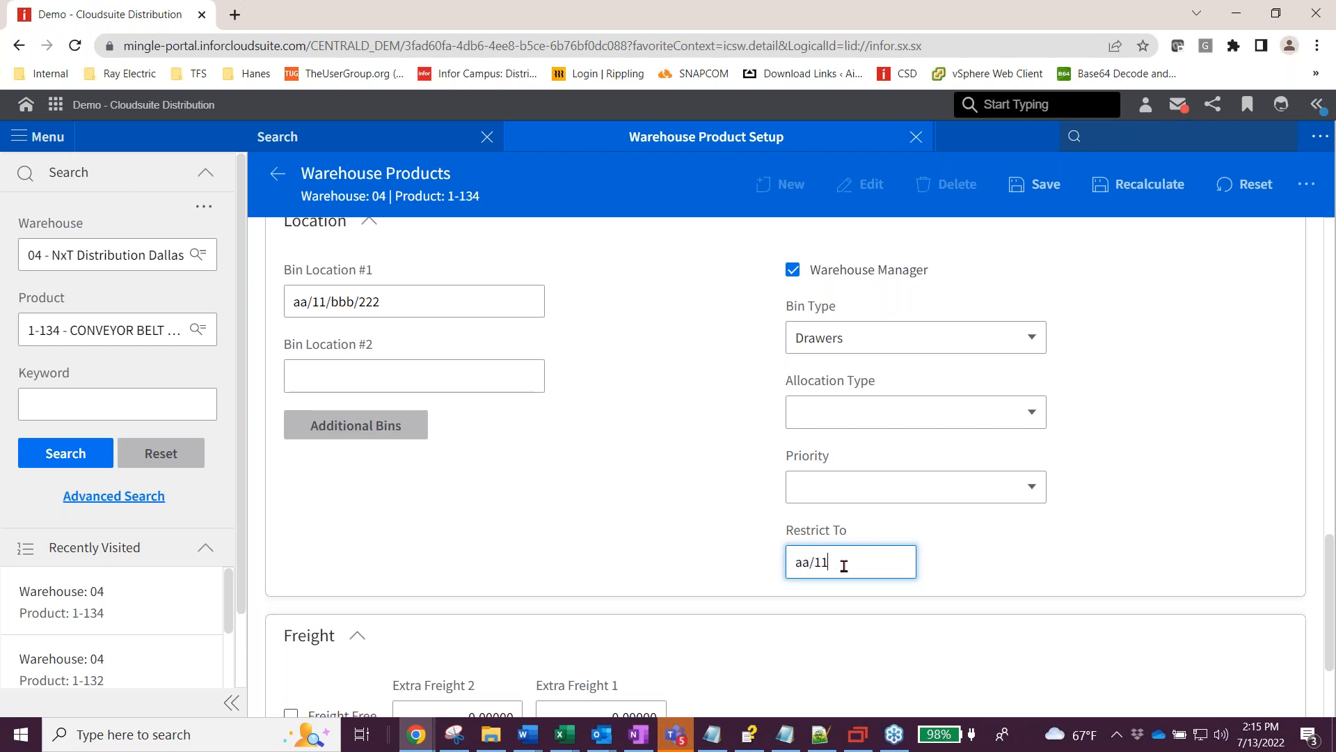
key(BackSpace)
key(BackSpace)
text(\)
key(BackSpace)
scroll(679, 529, up, 1)
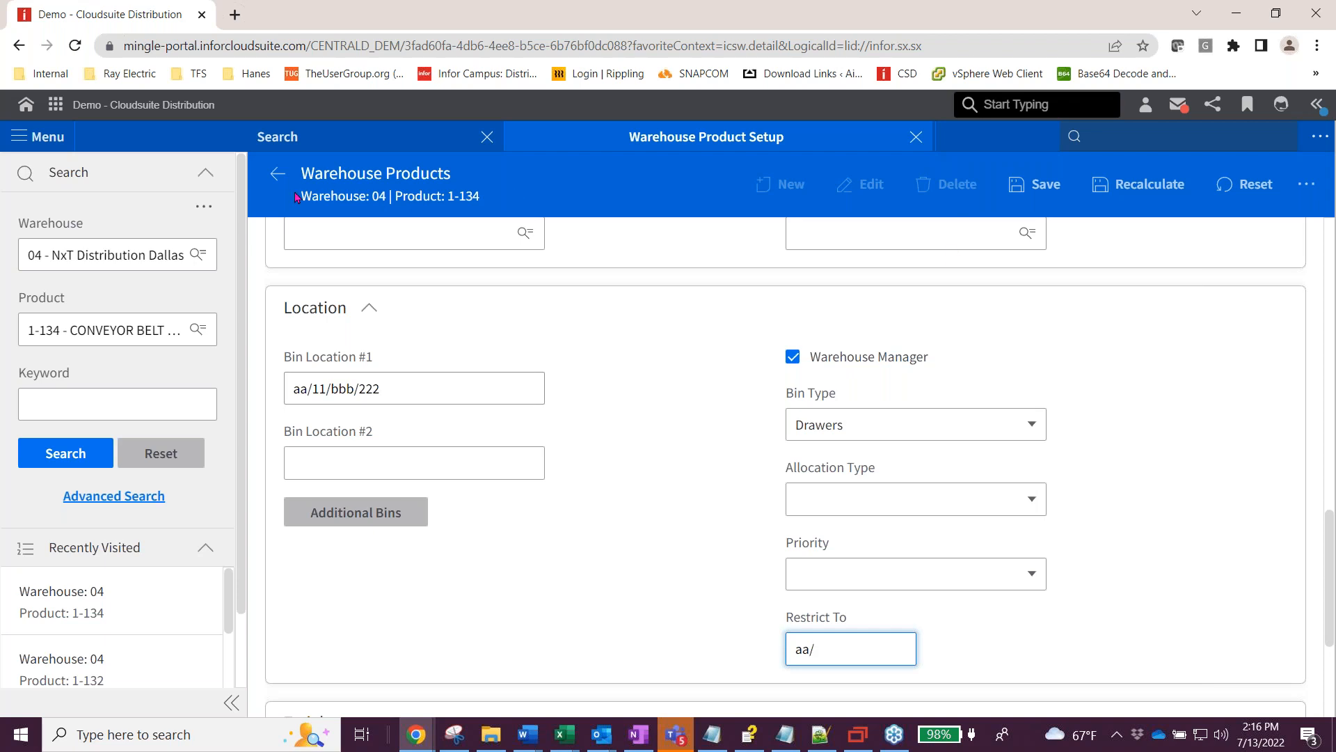
click(1041, 185)
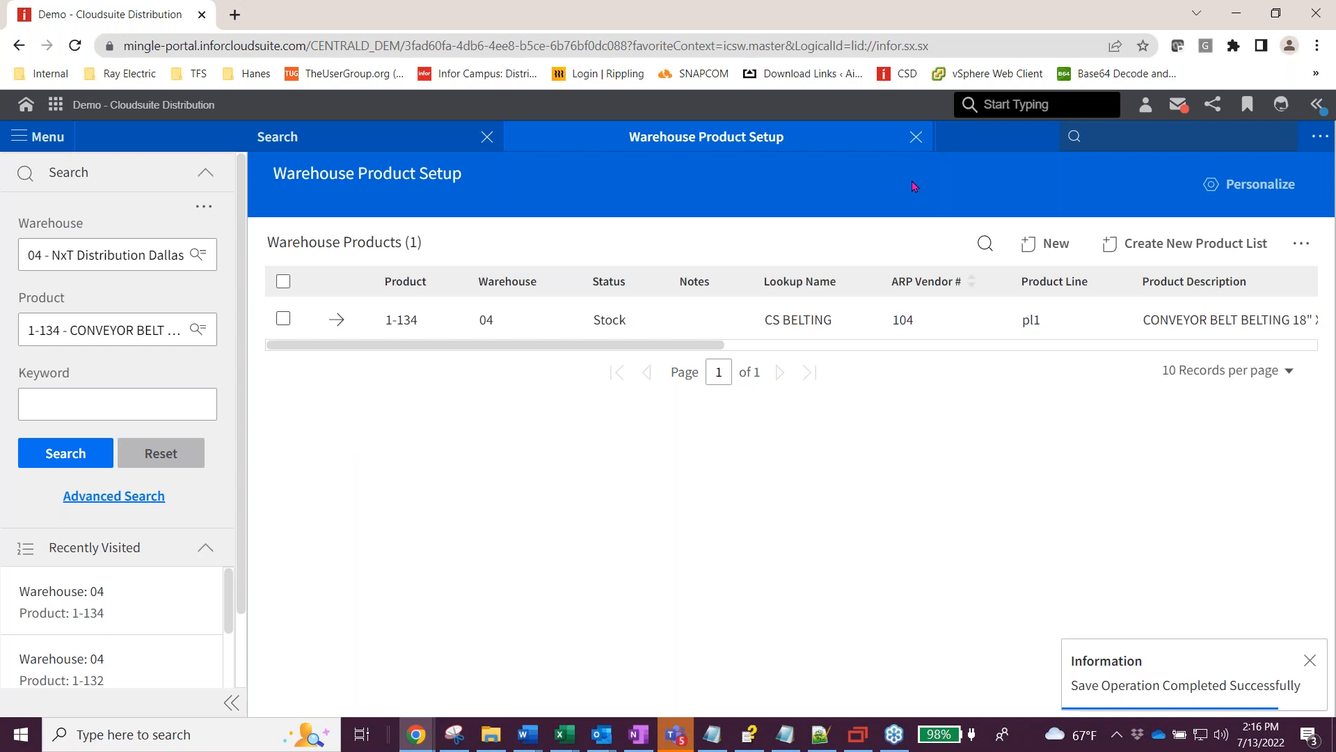
Close Warehouse Product Setup and open Bin Location and Product Setup (wmsb).
click(918, 137)
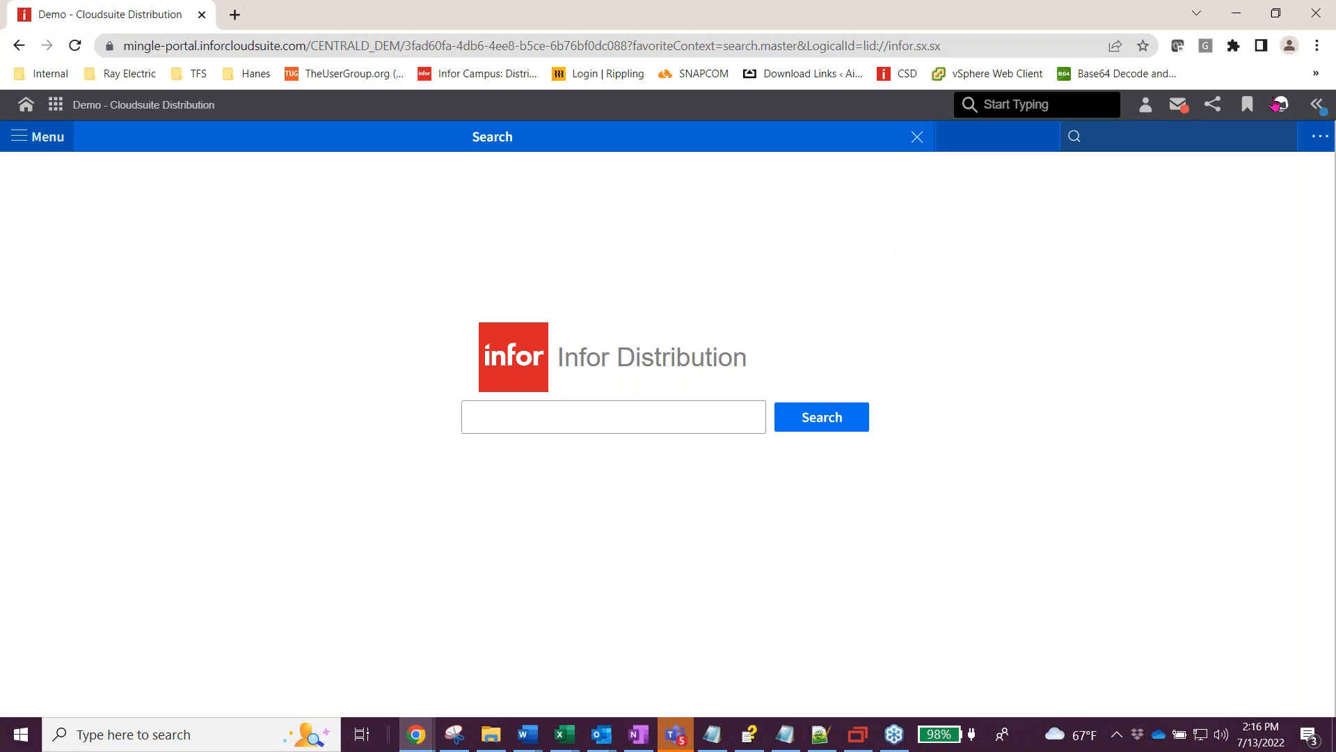
text(wms)
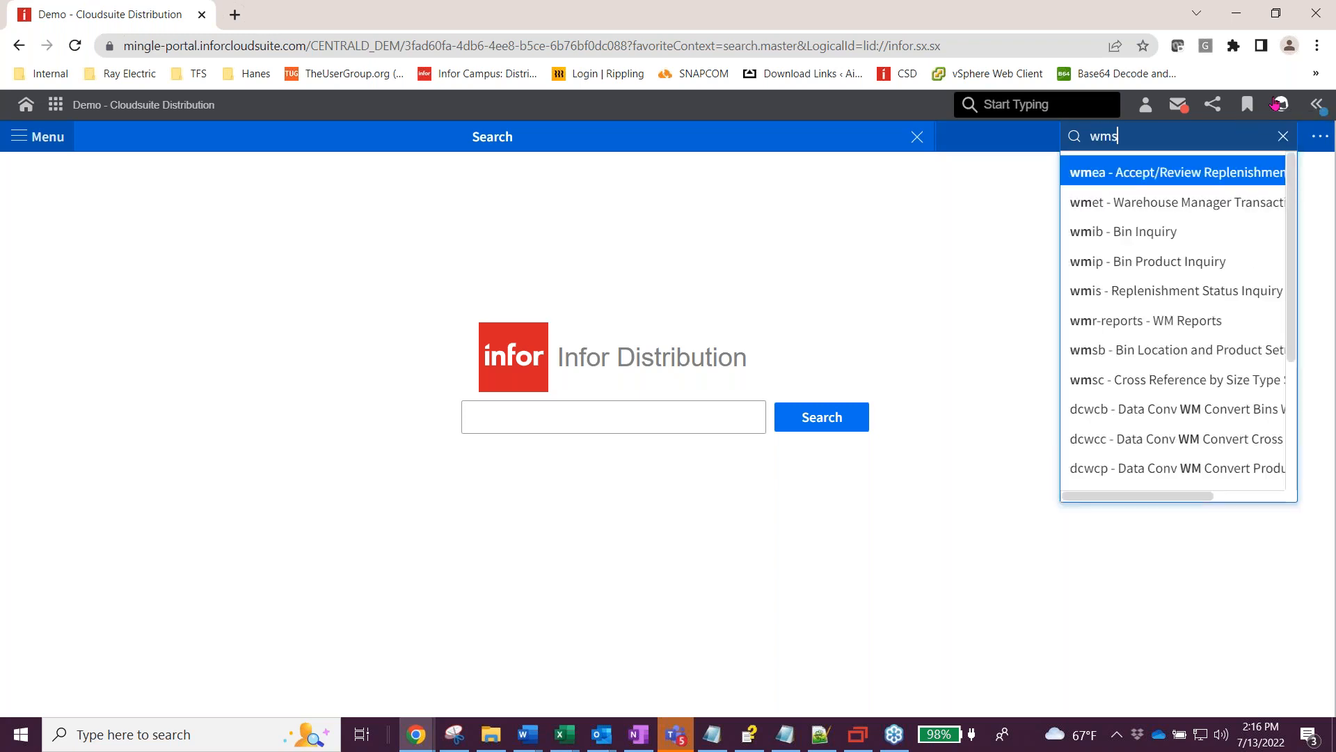
text(b)
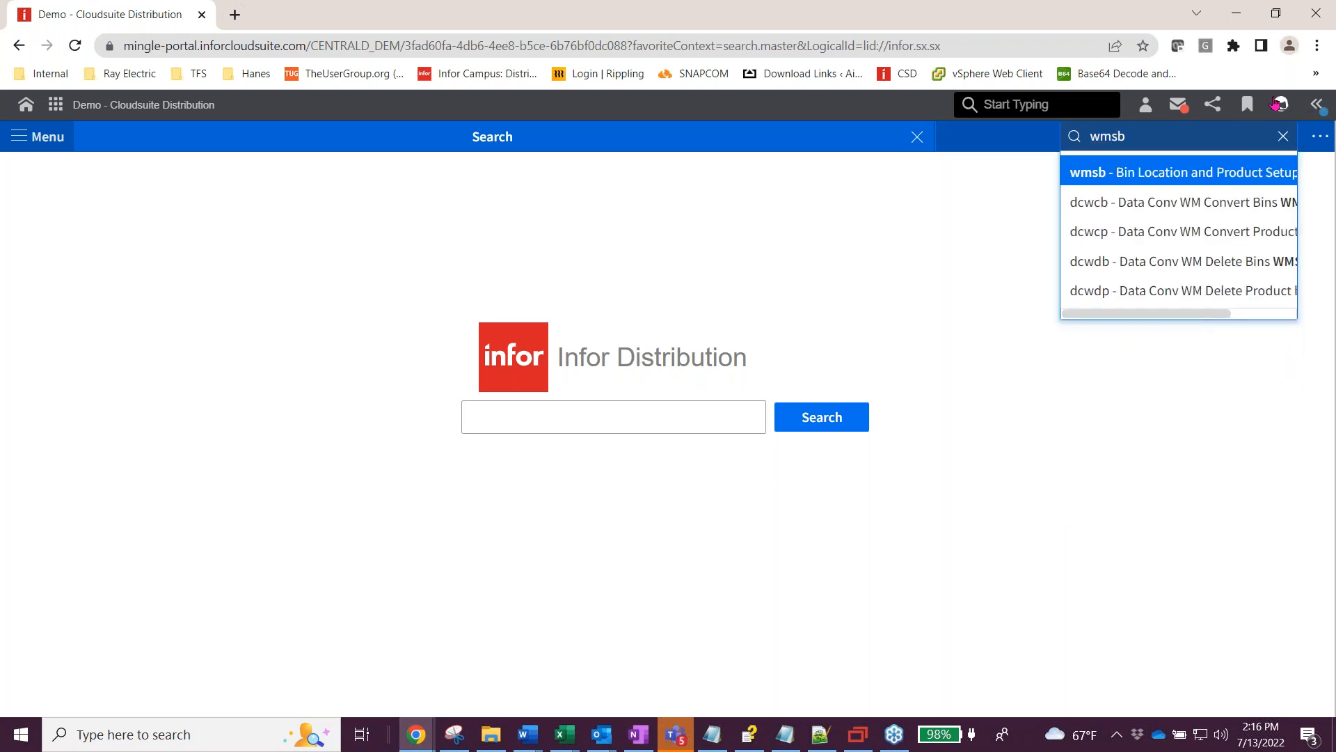
click(1178, 182)
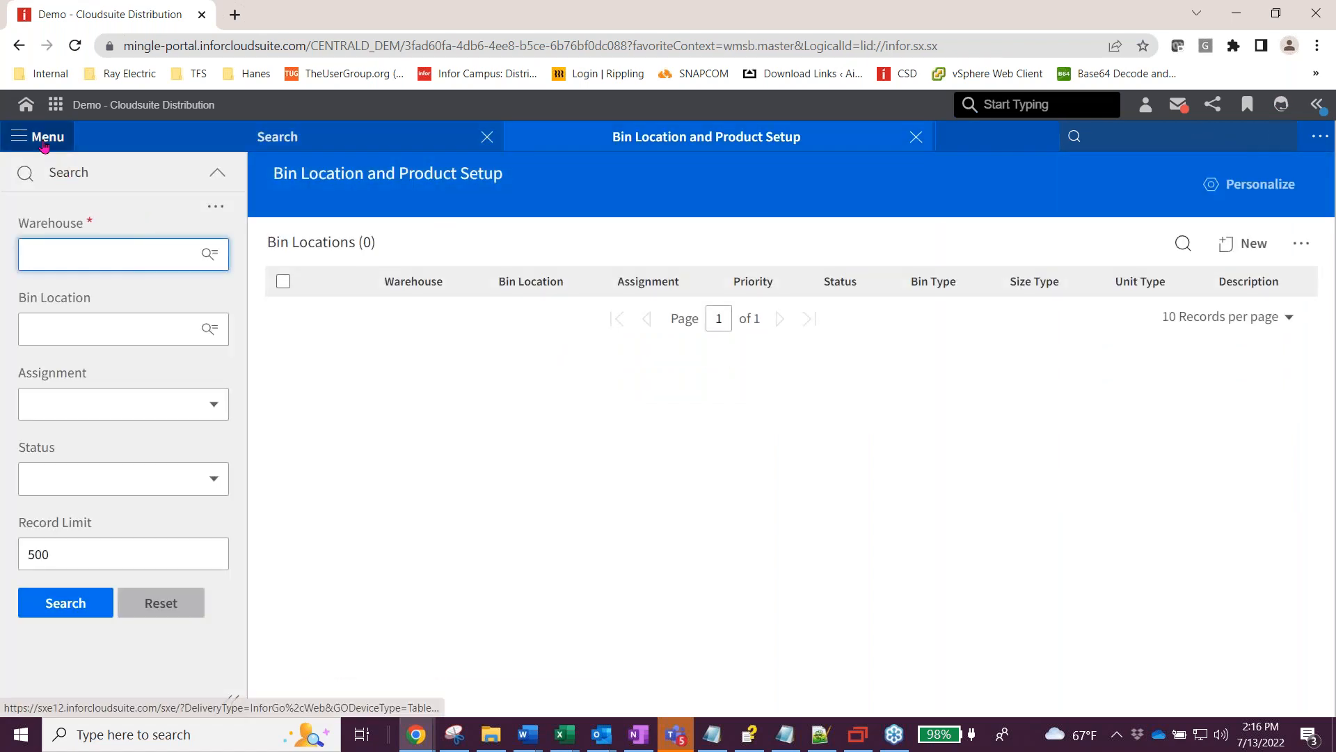
Expand the Warehouse Manager module in the application navigation to view its function groups.
click(38, 136)
scroll(80, 437, down, 10)
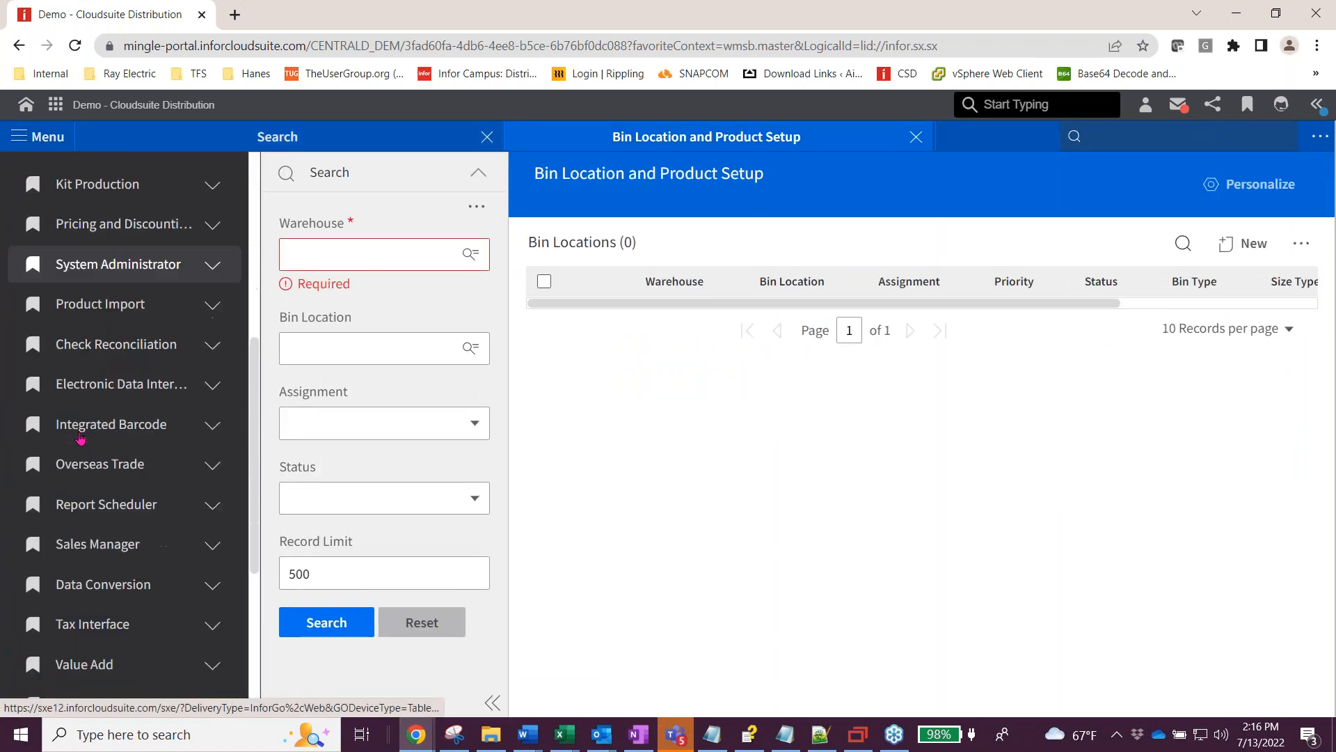
scroll(80, 437, down, 2)
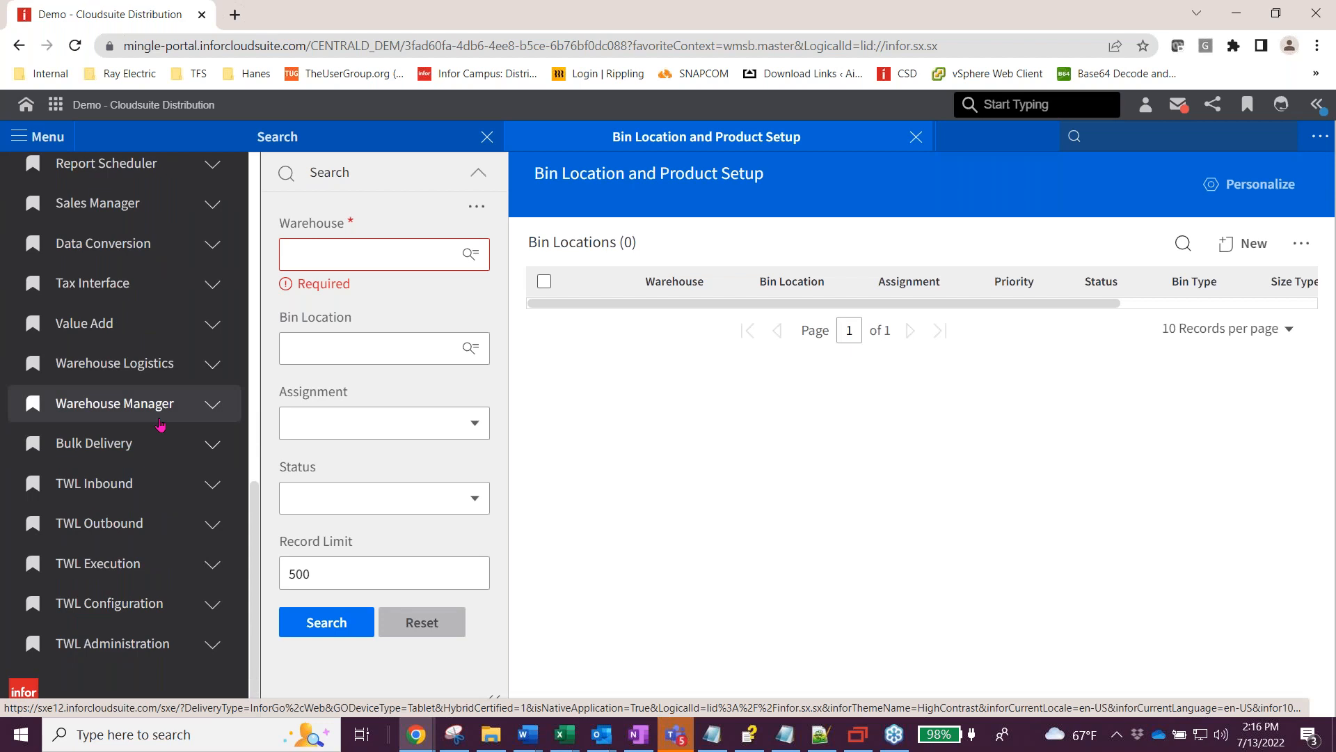
click(208, 409)
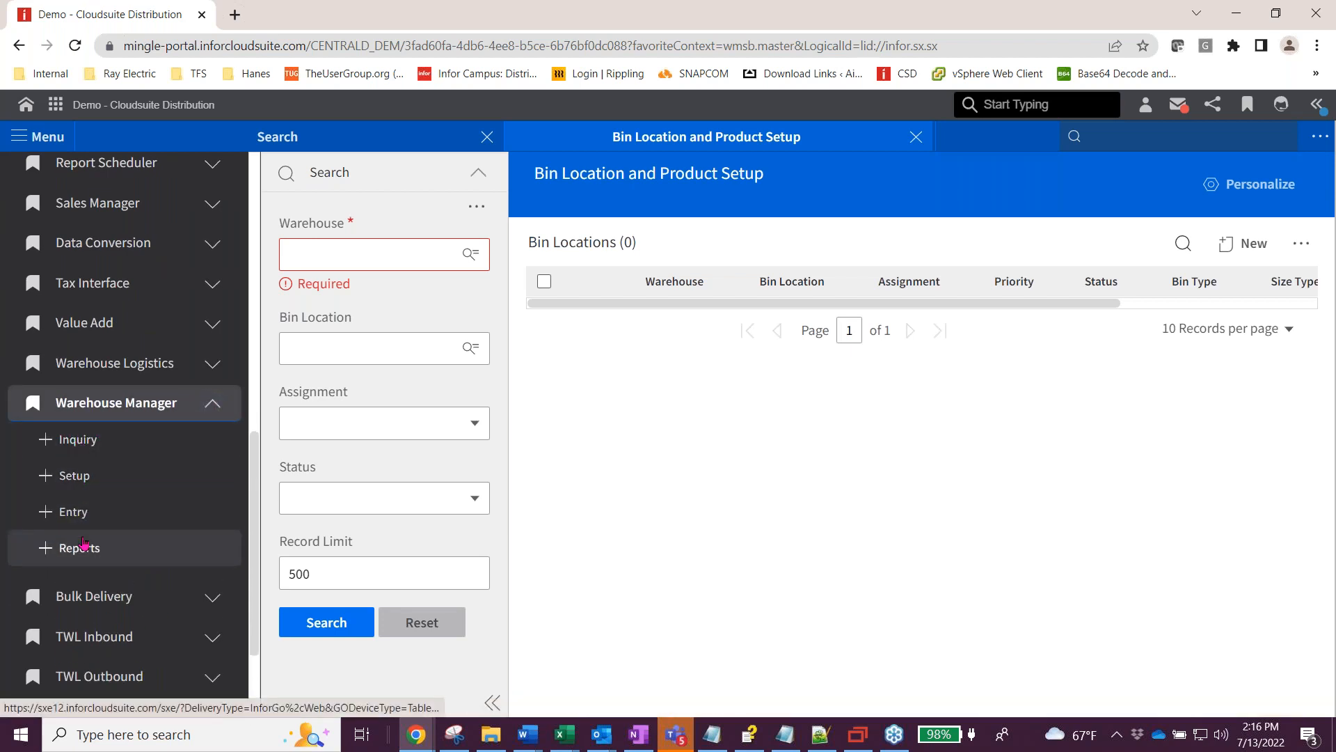
Hide the application navigation and search for bin locations in warehouse 04 - NxT Distribution Dallas.
click(223, 409)
click(40, 137)
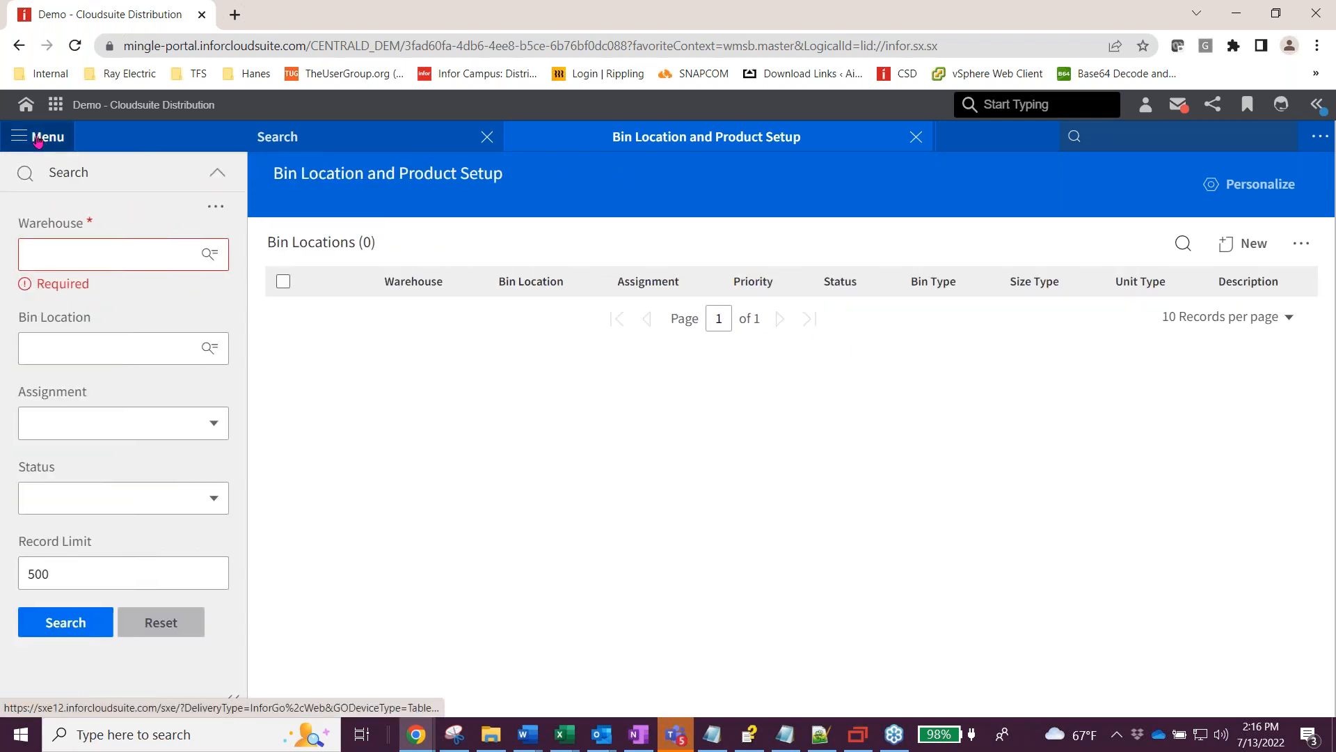
click(79, 259)
click(79, 293)
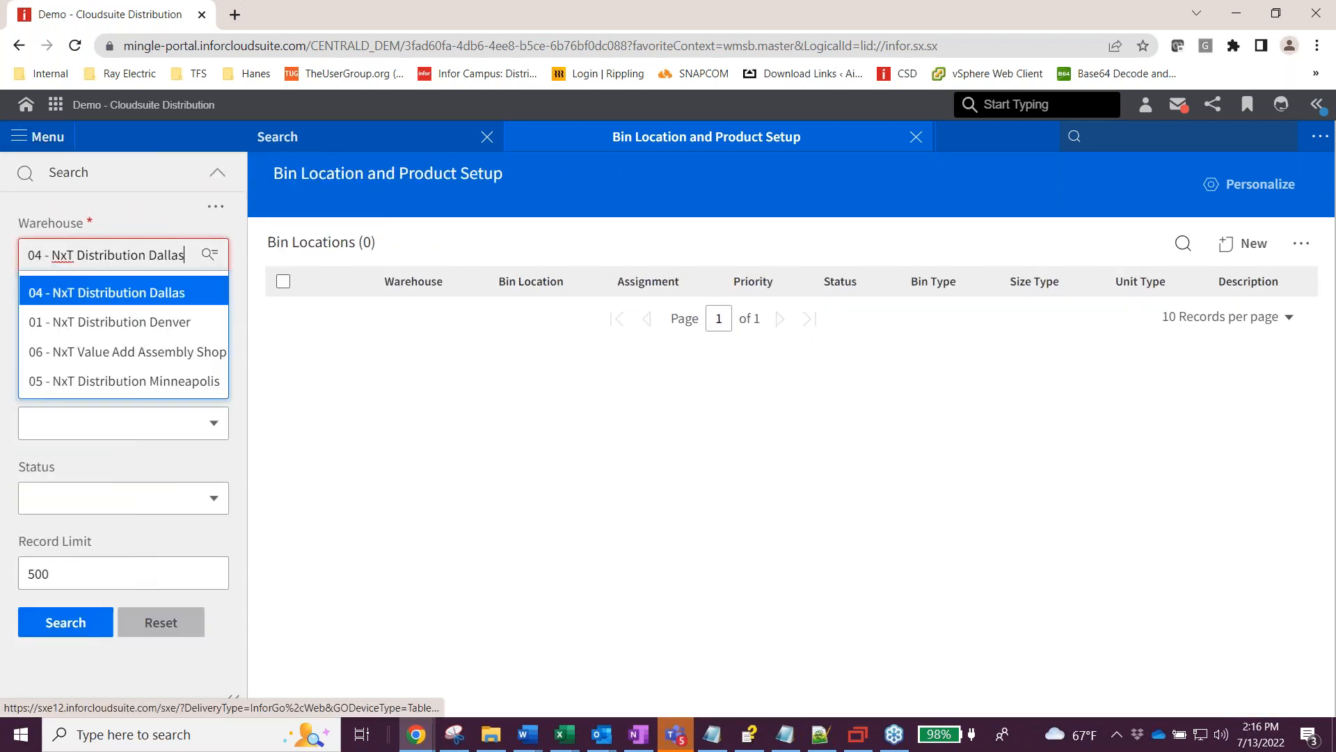
click(60, 607)
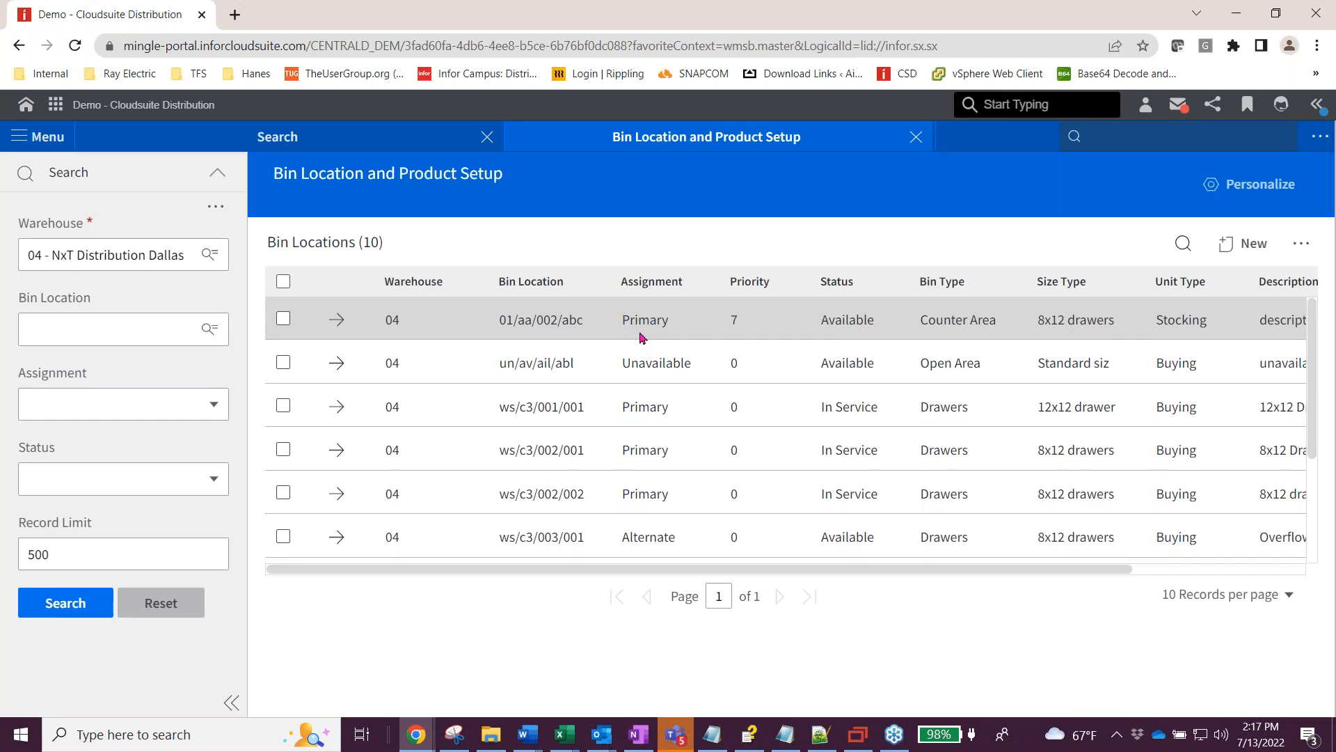
Open the record for bin location 01/aa/002/abc and make it editable.
mouse_move(944, 330)
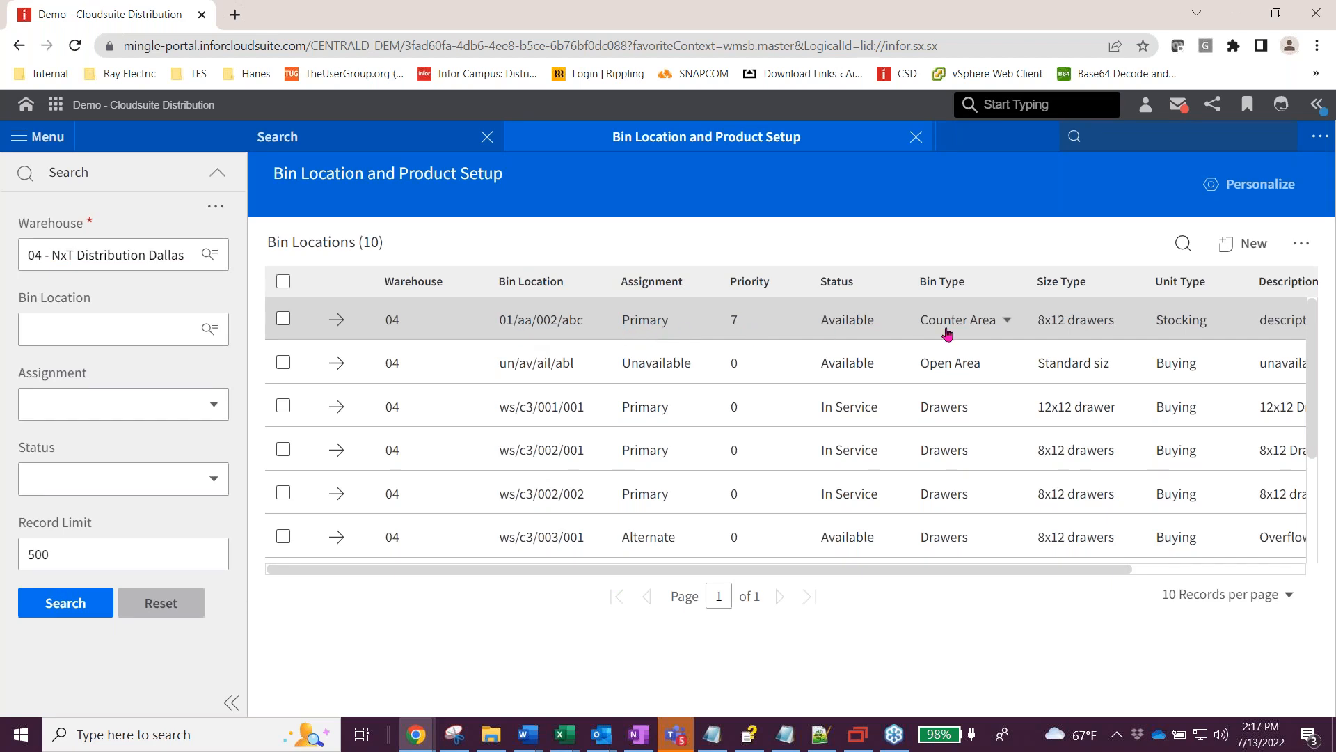
click(1010, 326)
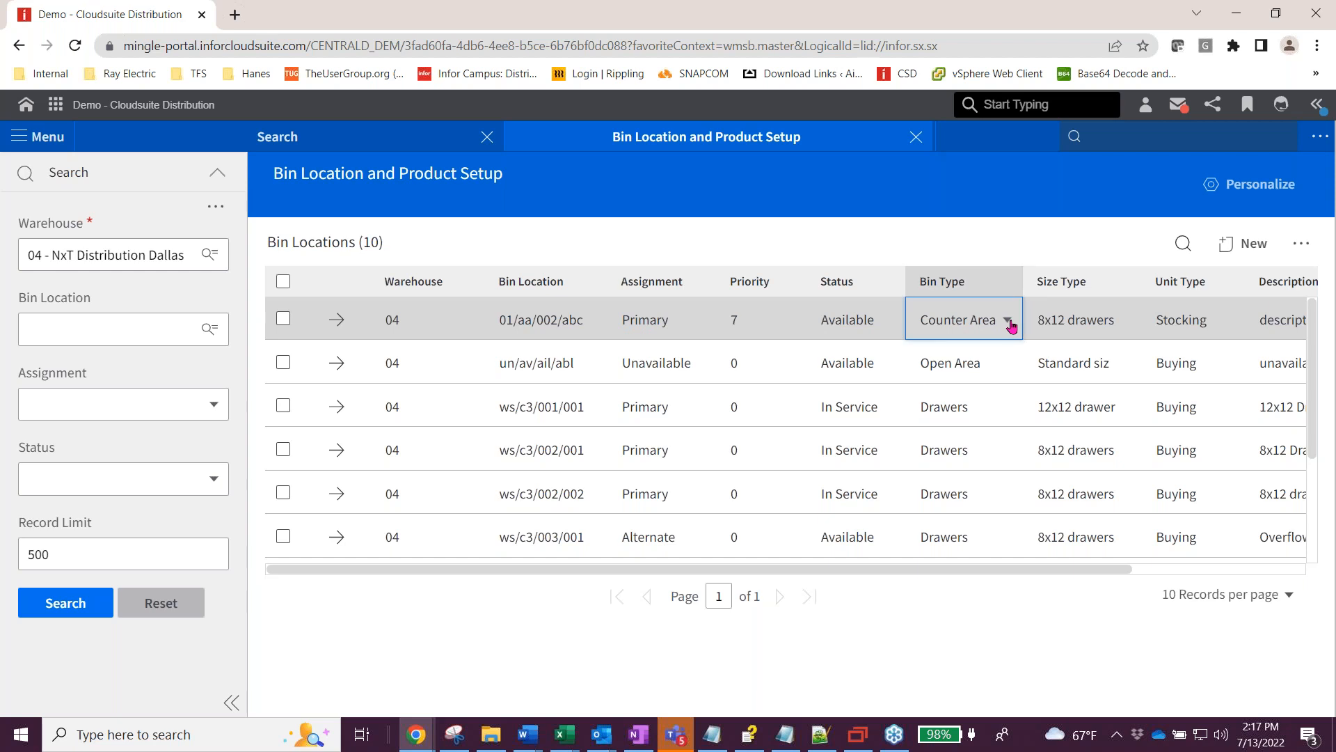
click(1125, 327)
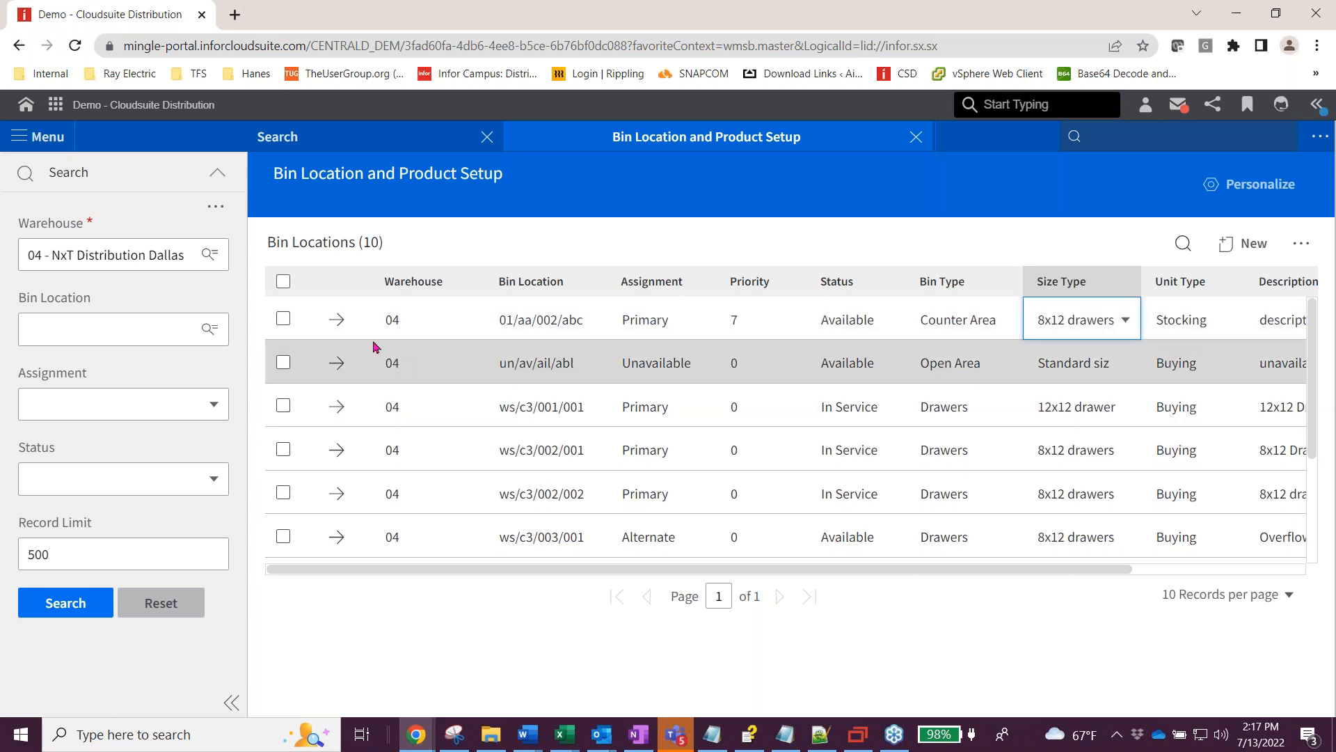
click(341, 322)
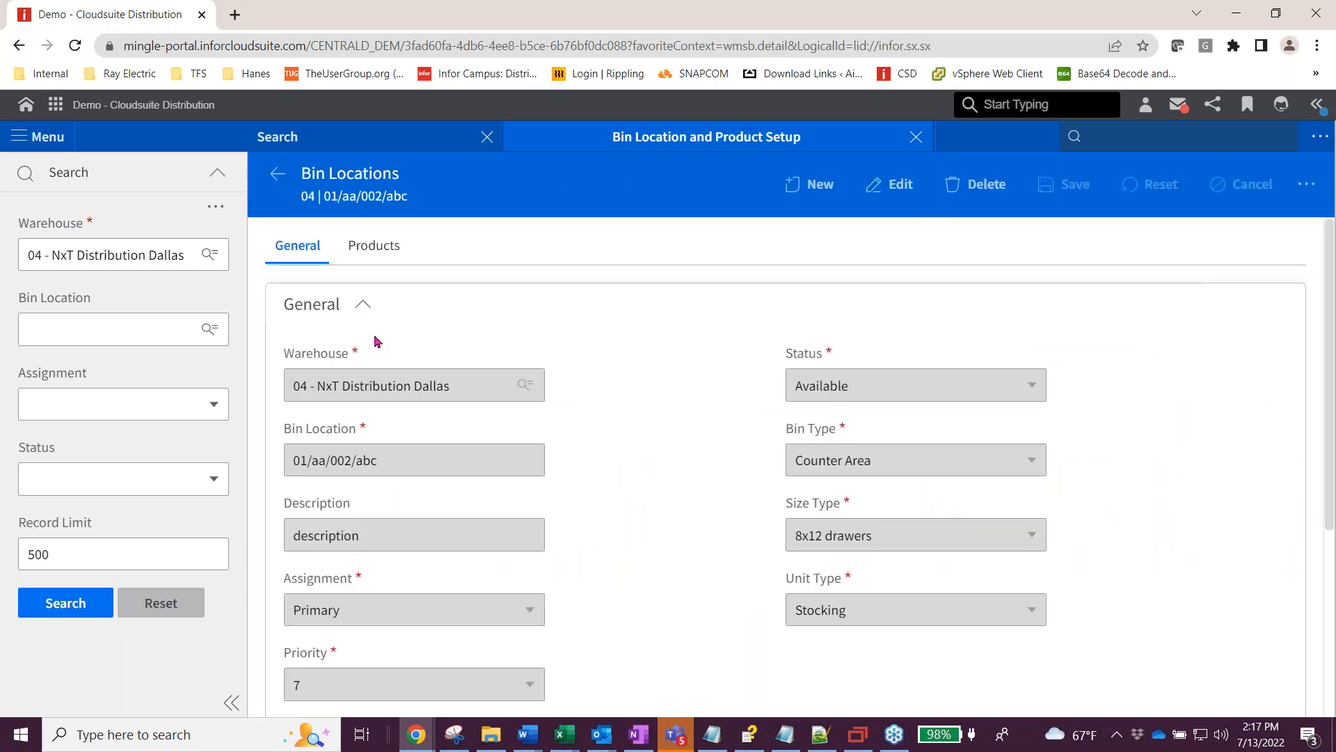
scroll(635, 397, down, 1)
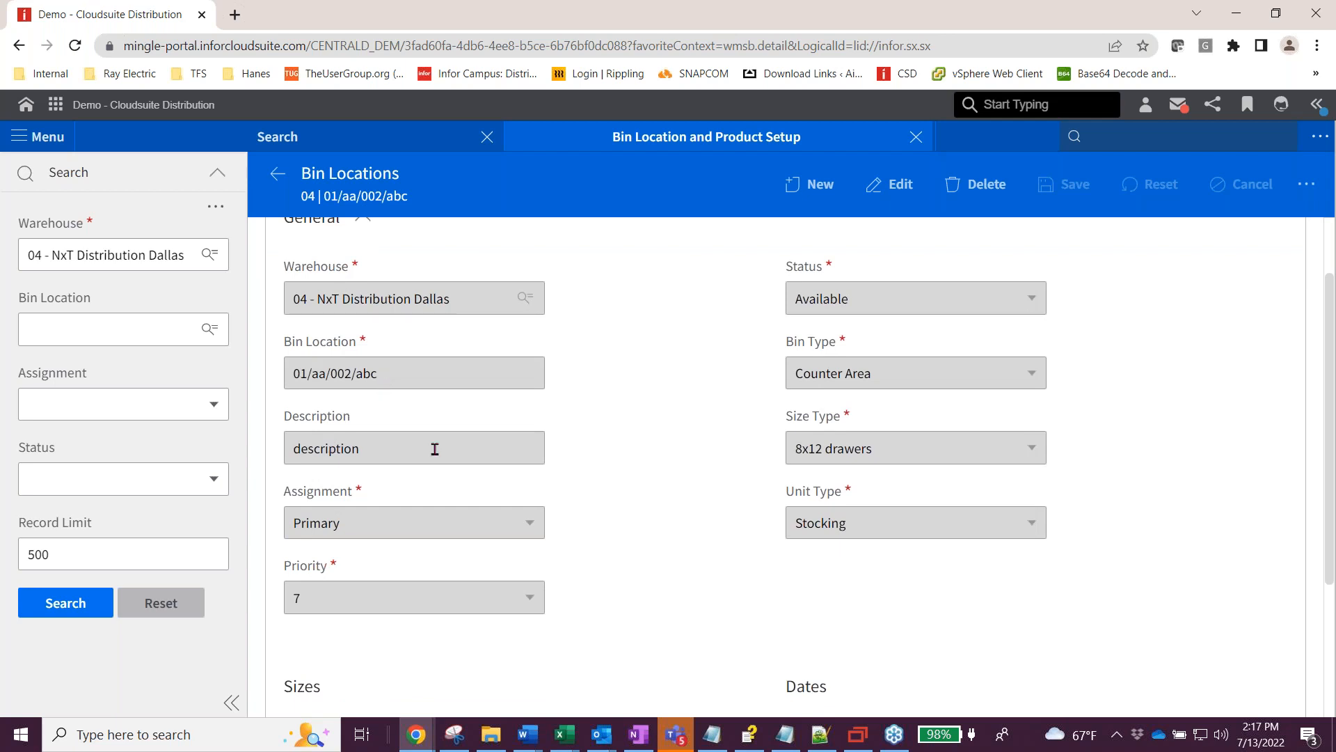
click(897, 184)
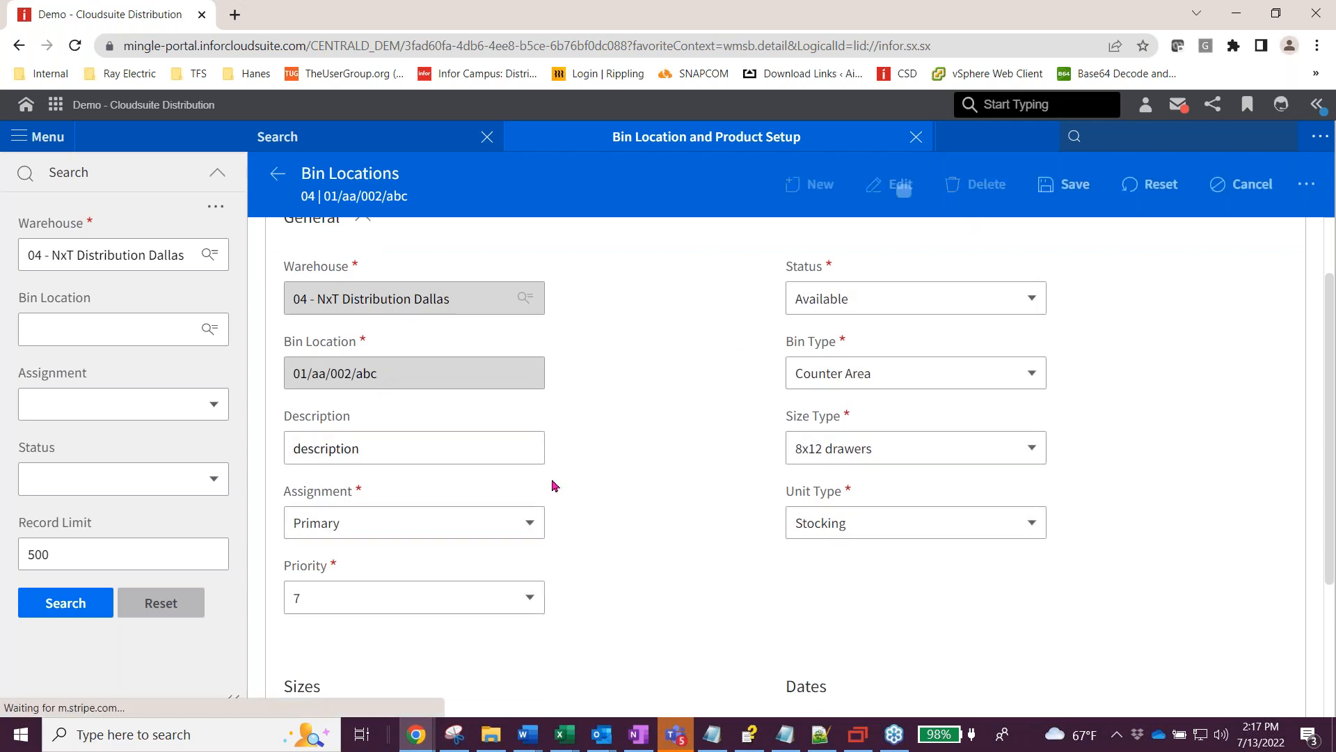
Review the available Assignment and Priority options for the bin location without changing either one.
click(529, 521)
scroll(691, 529, down, 1)
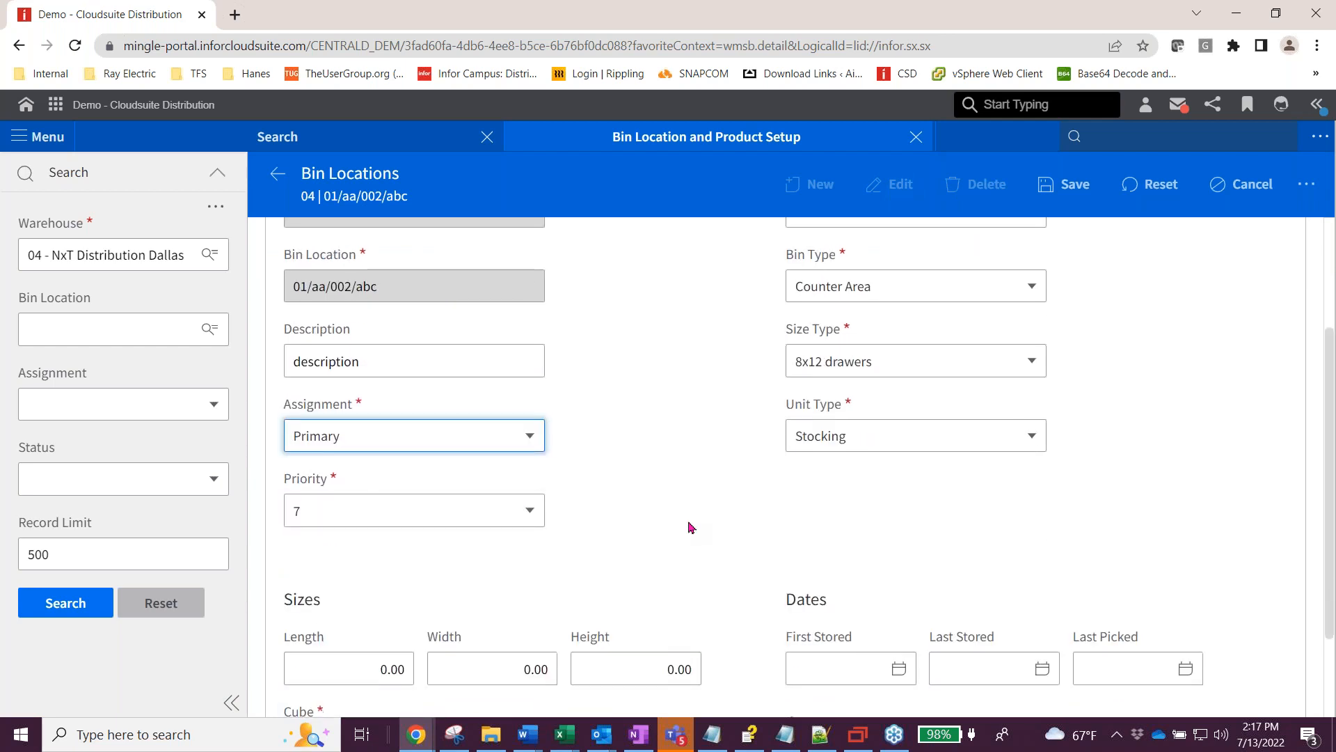
click(544, 446)
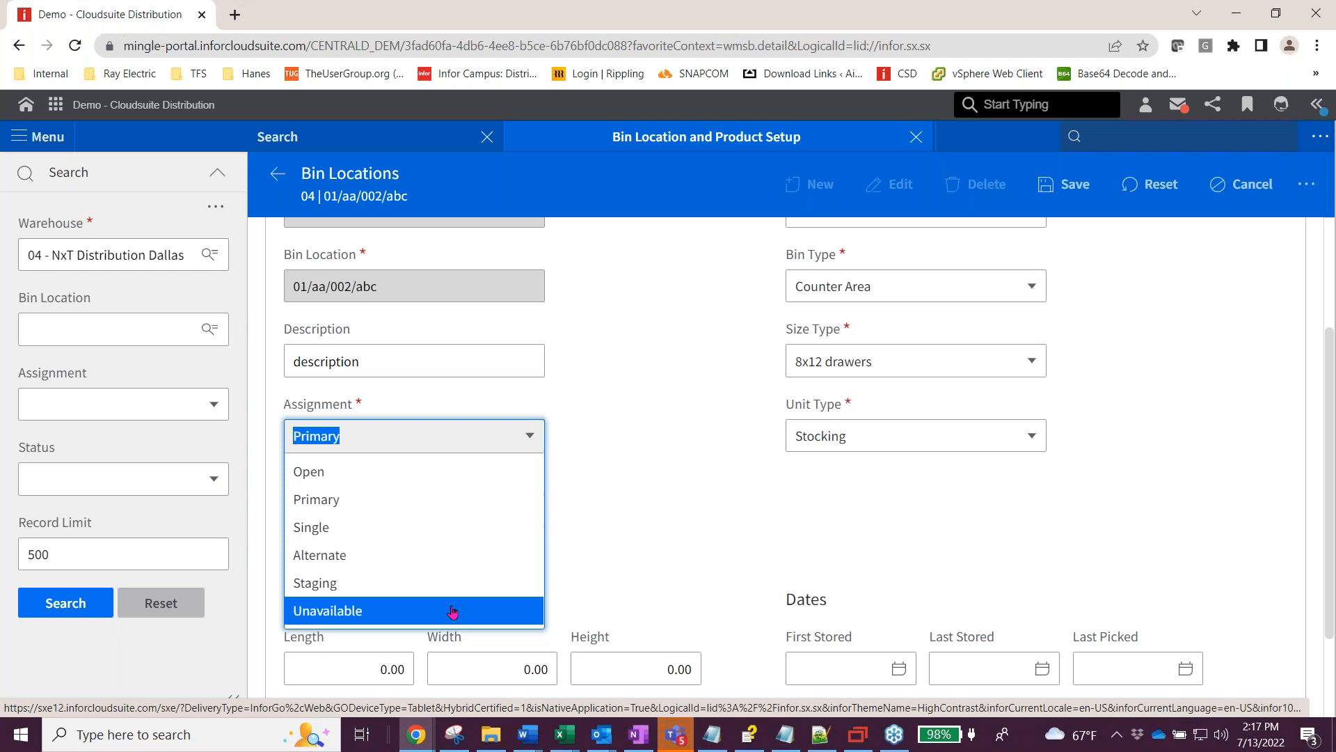
click(637, 463)
click(303, 510)
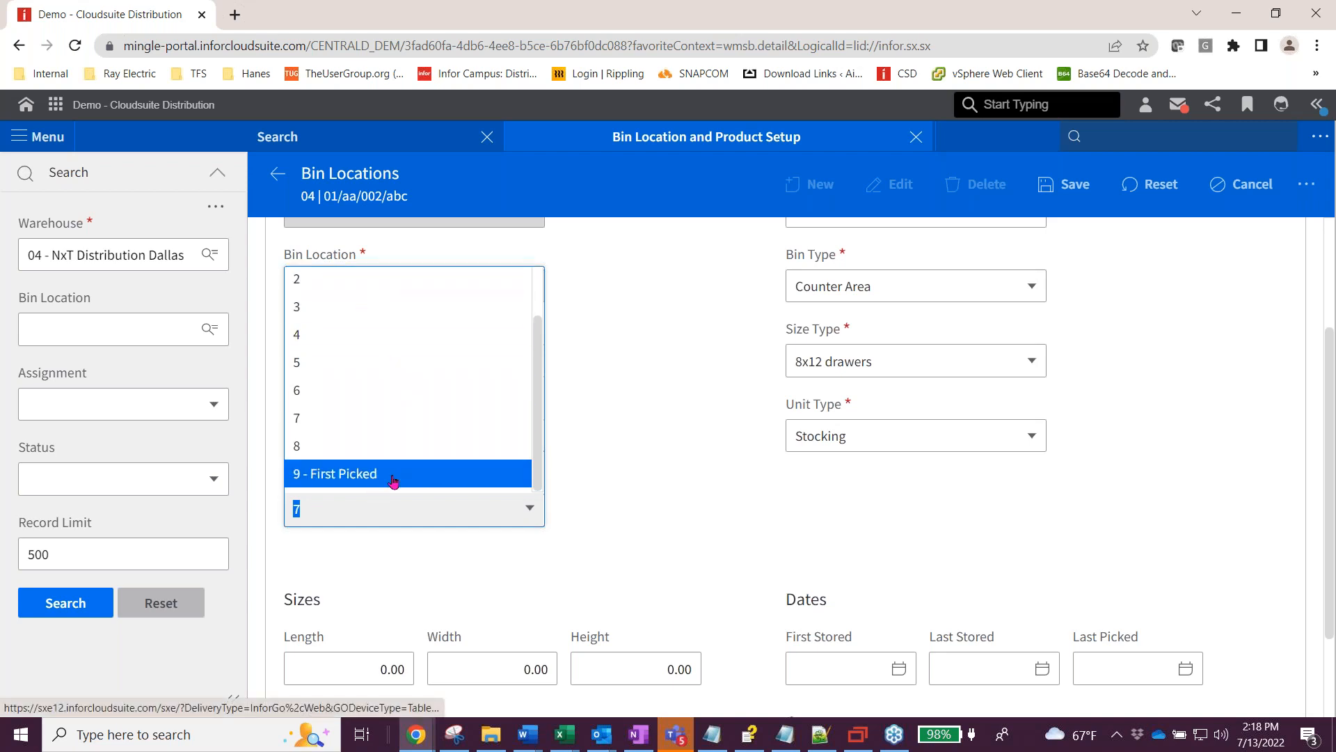
scroll(355, 310, up, 2)
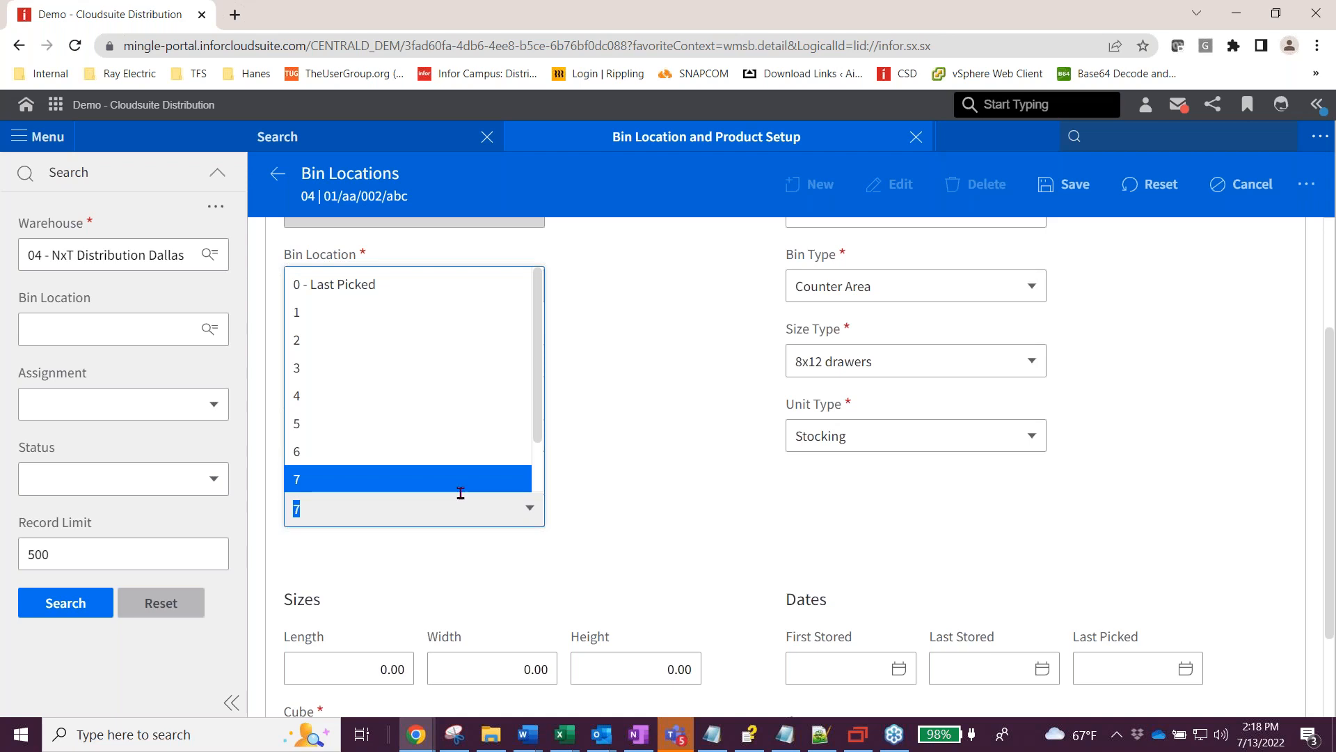
click(651, 397)
scroll(616, 471, up, 3)
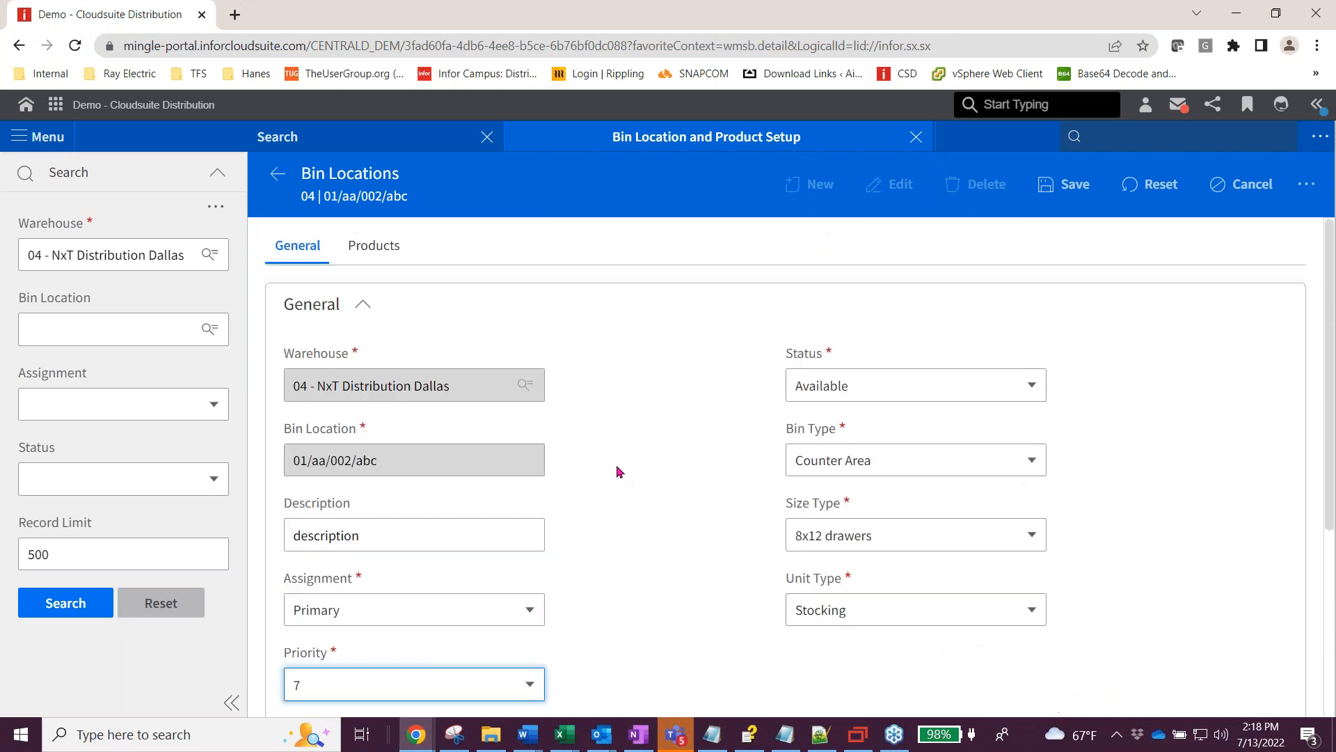
Review the bin location's Status, Bin Type, Size Type and Unit Type options, keeping the existing selections.
click(862, 385)
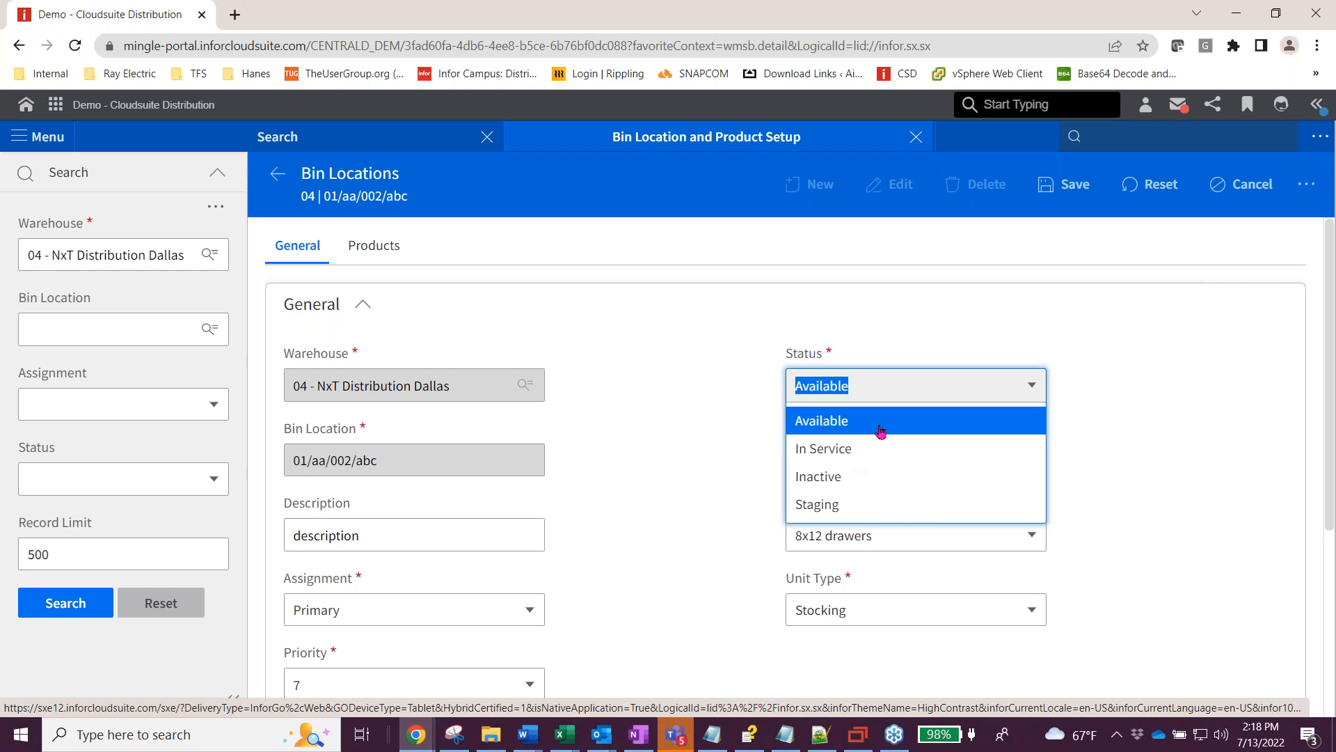
click(1140, 354)
click(907, 463)
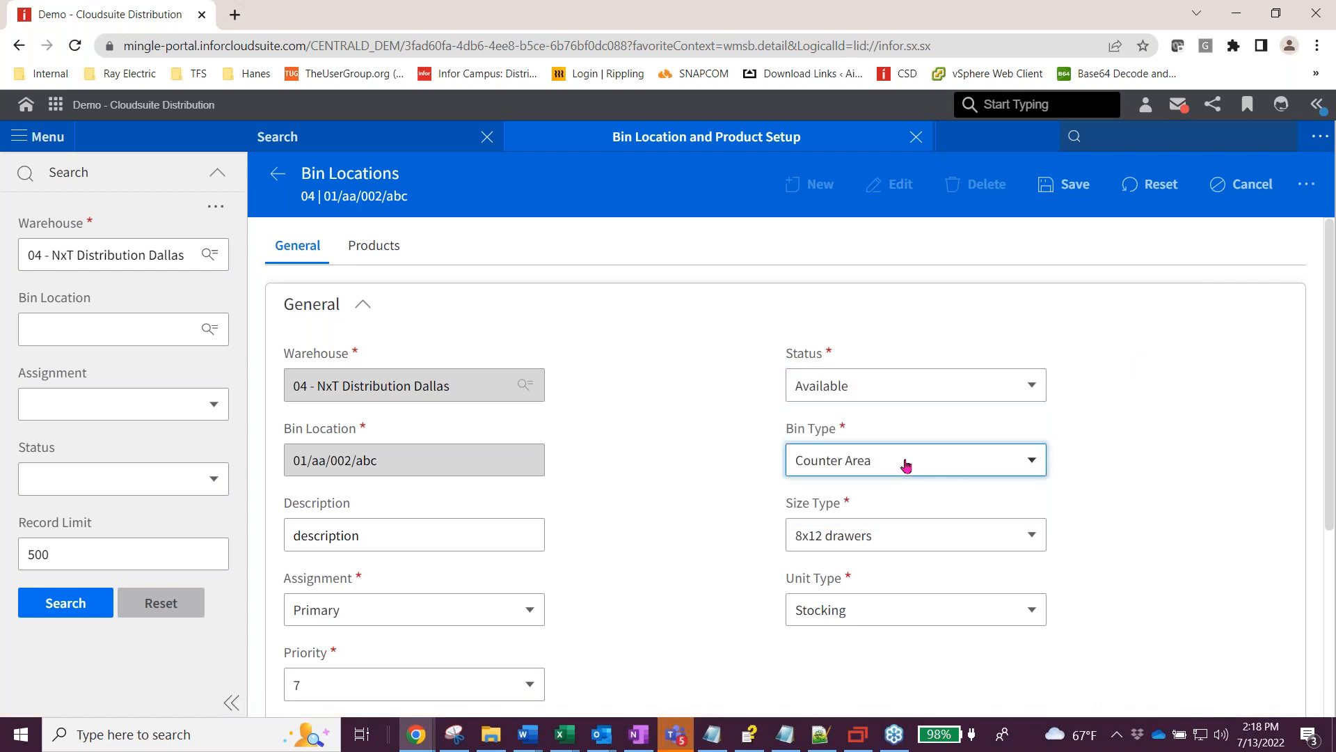
scroll(1155, 465, down, 1)
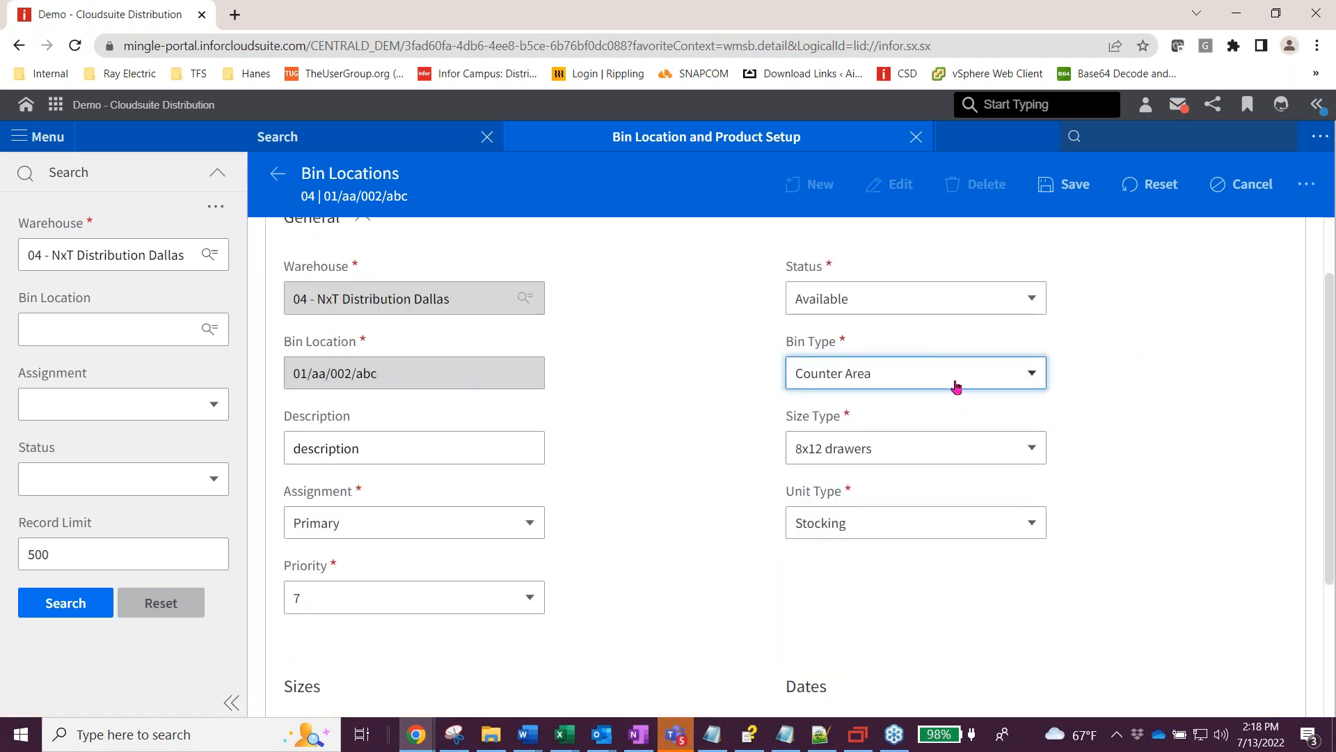
click(953, 380)
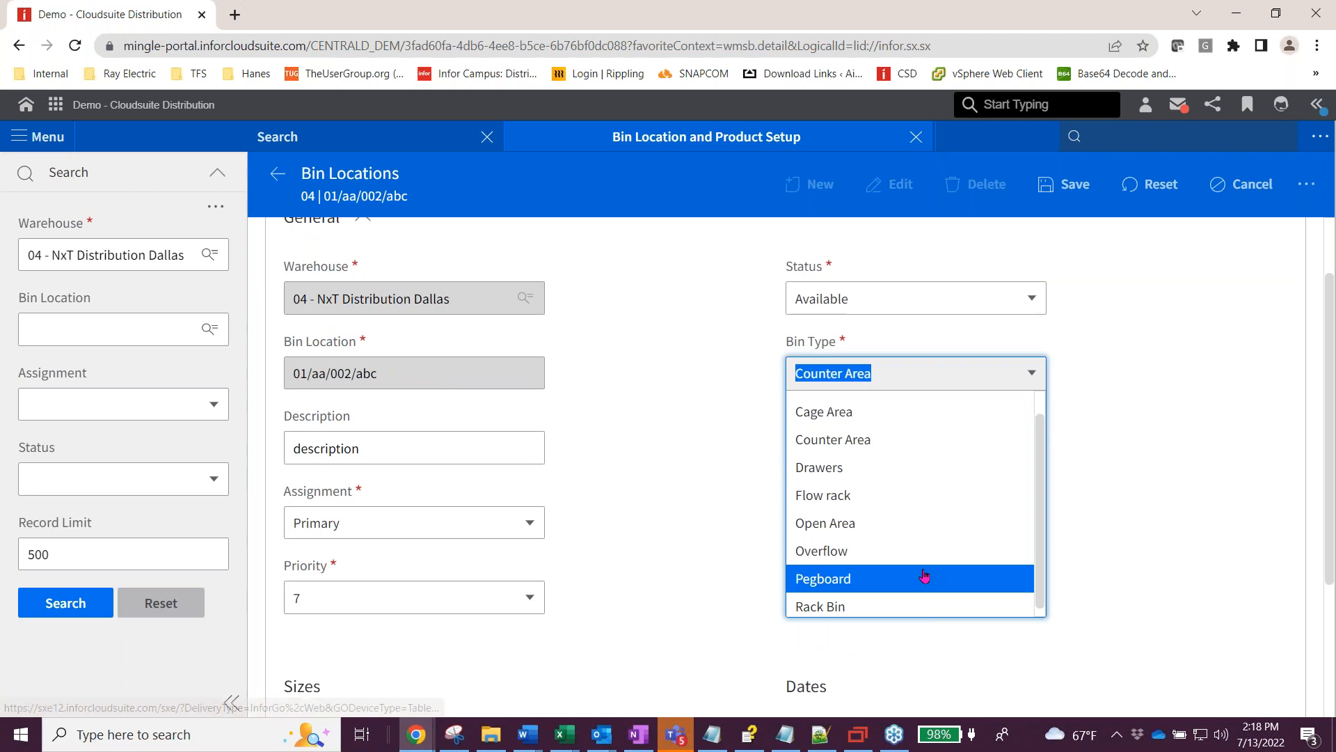
click(1157, 367)
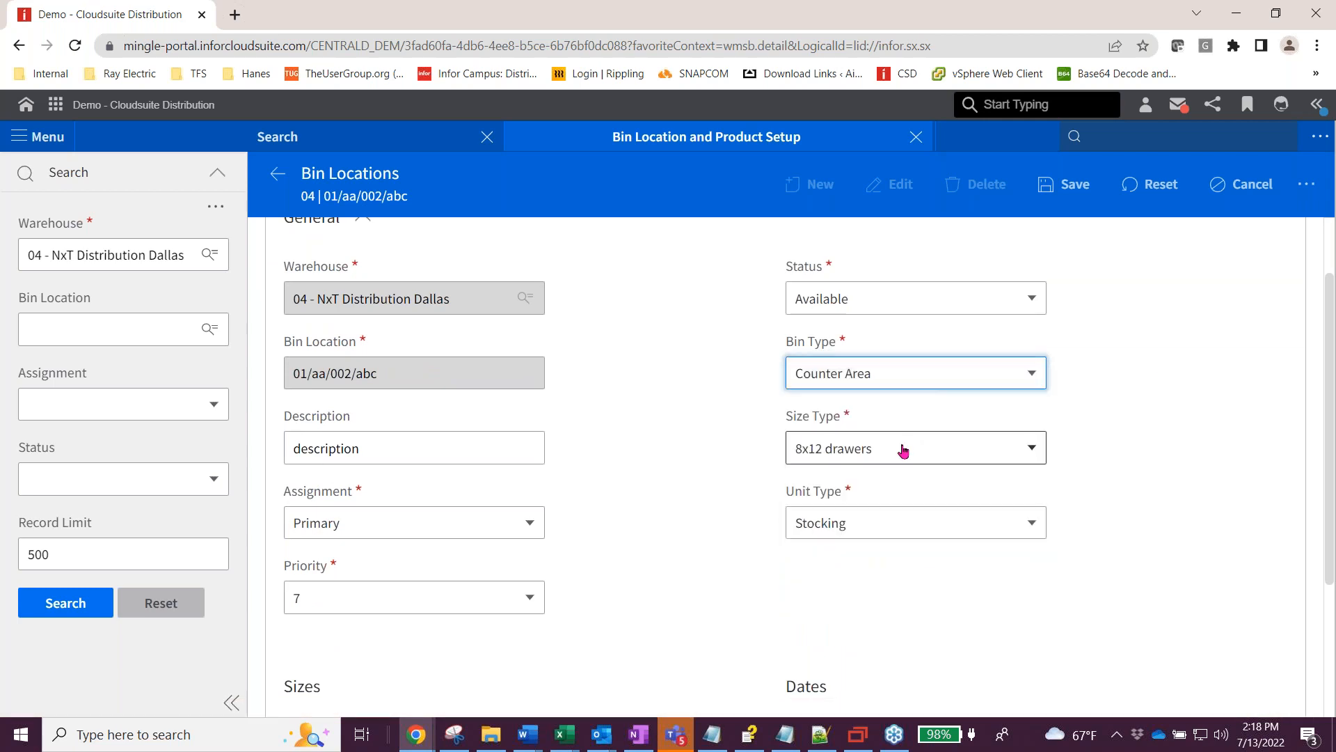
click(901, 450)
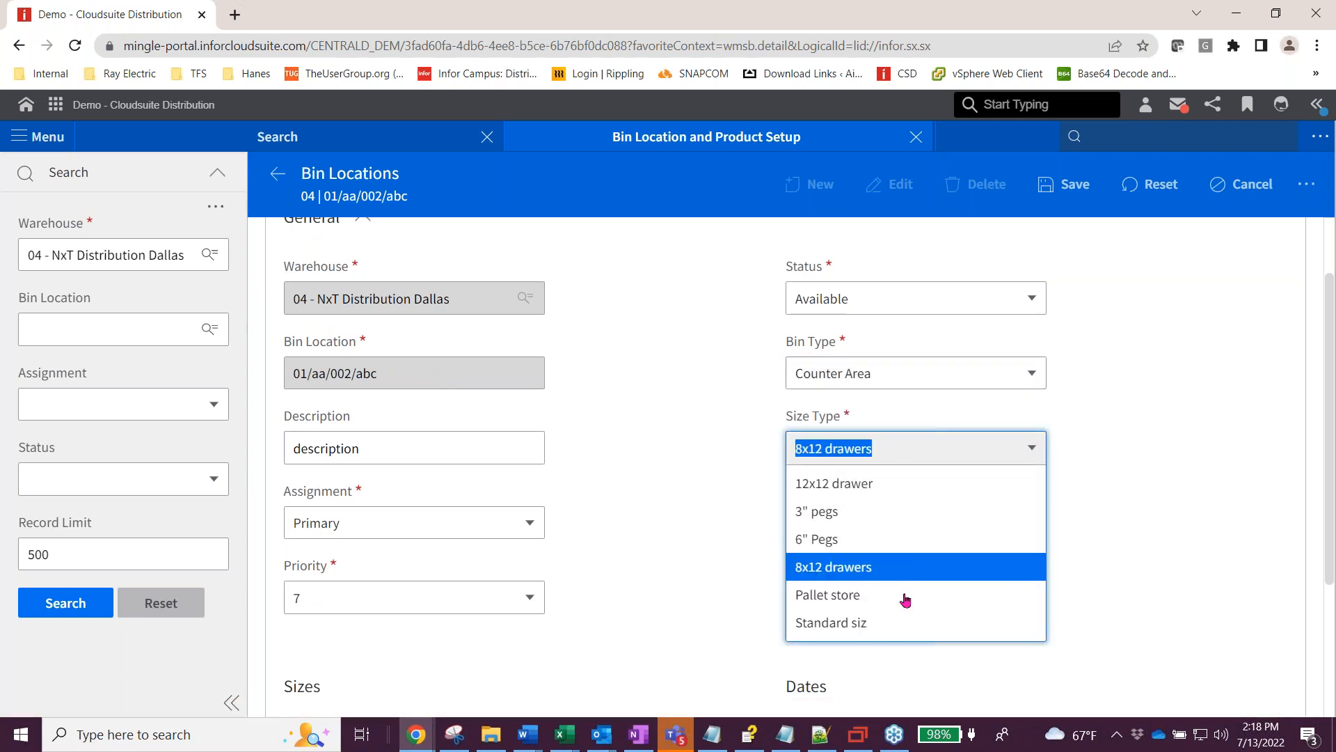
click(1124, 486)
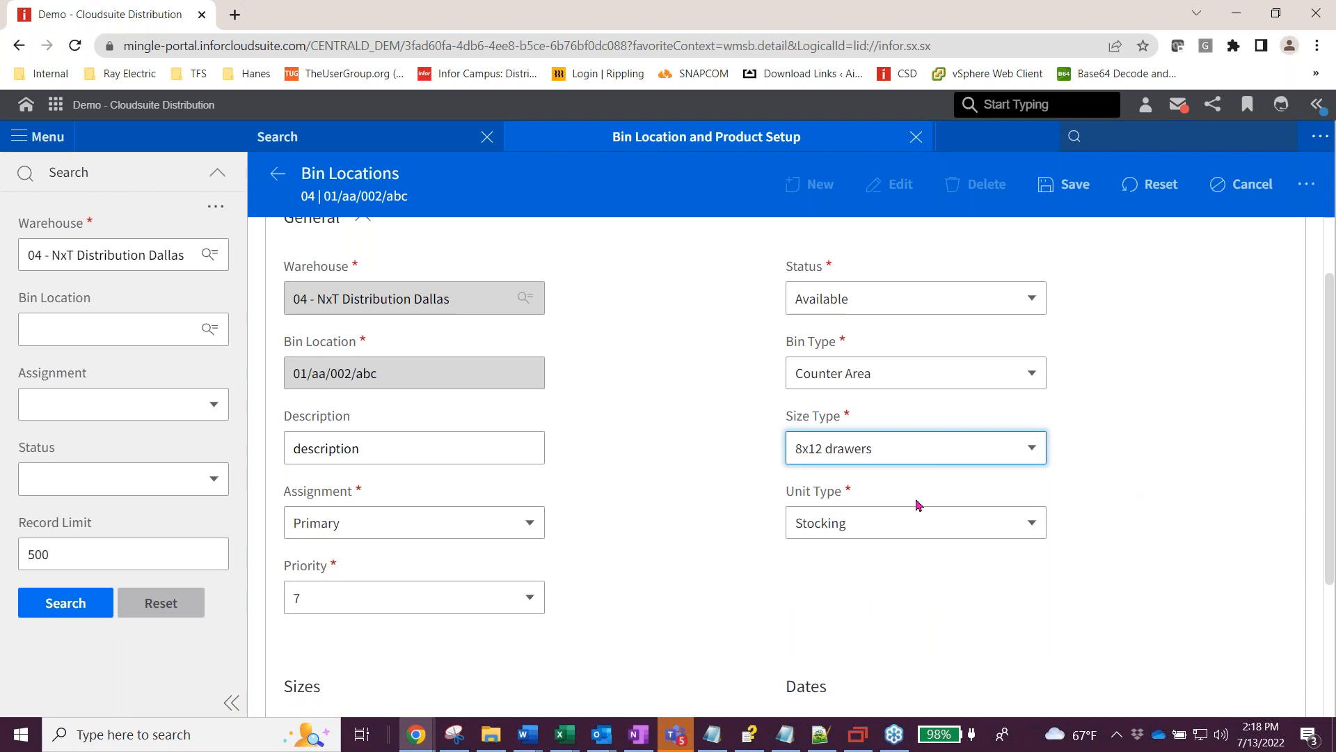
click(903, 525)
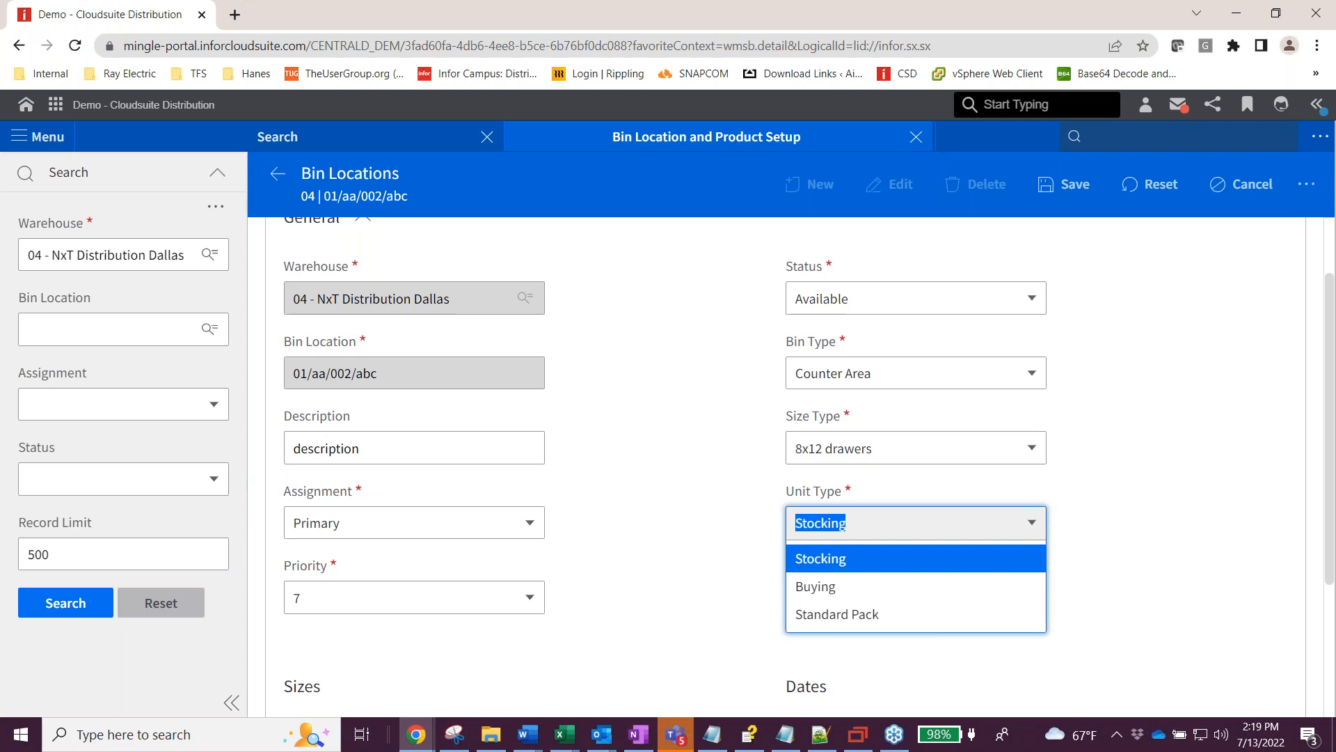
click(881, 562)
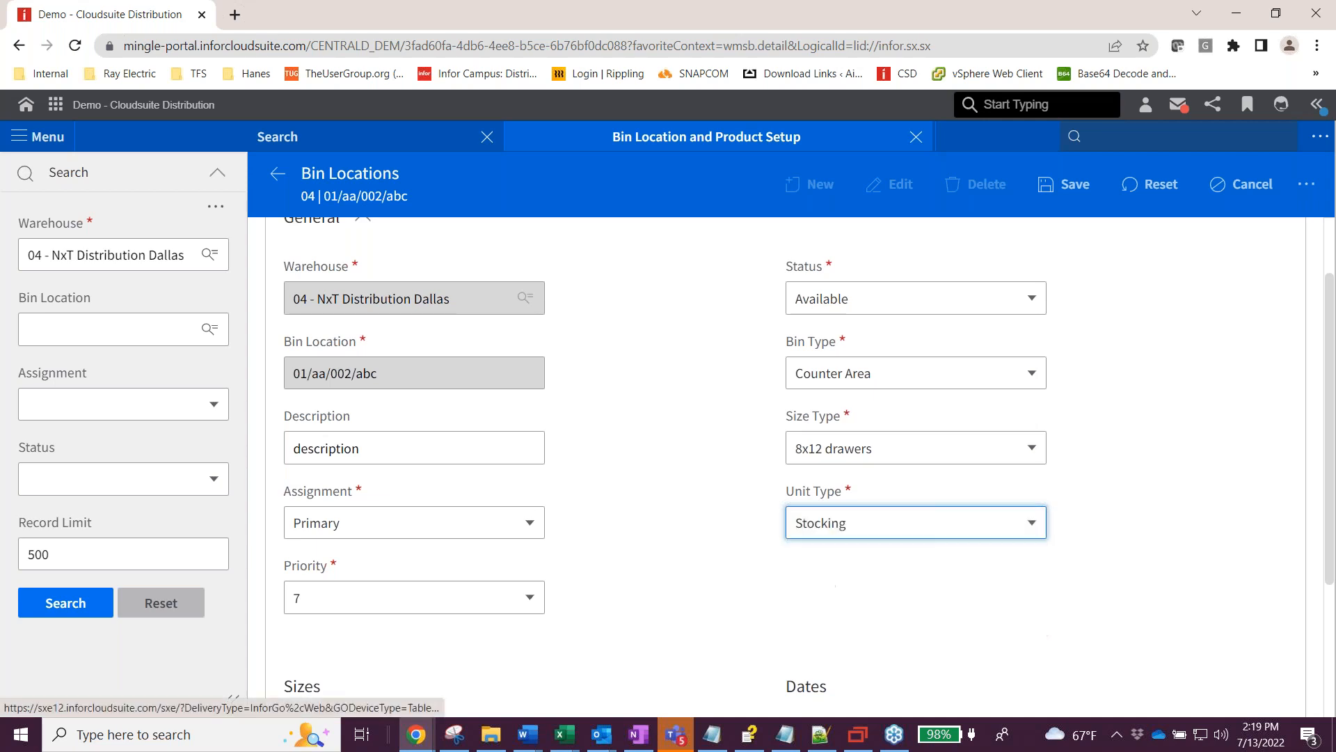
Set the bin location's Assignment to Alternate and its Unit Type to Buying.
click(483, 526)
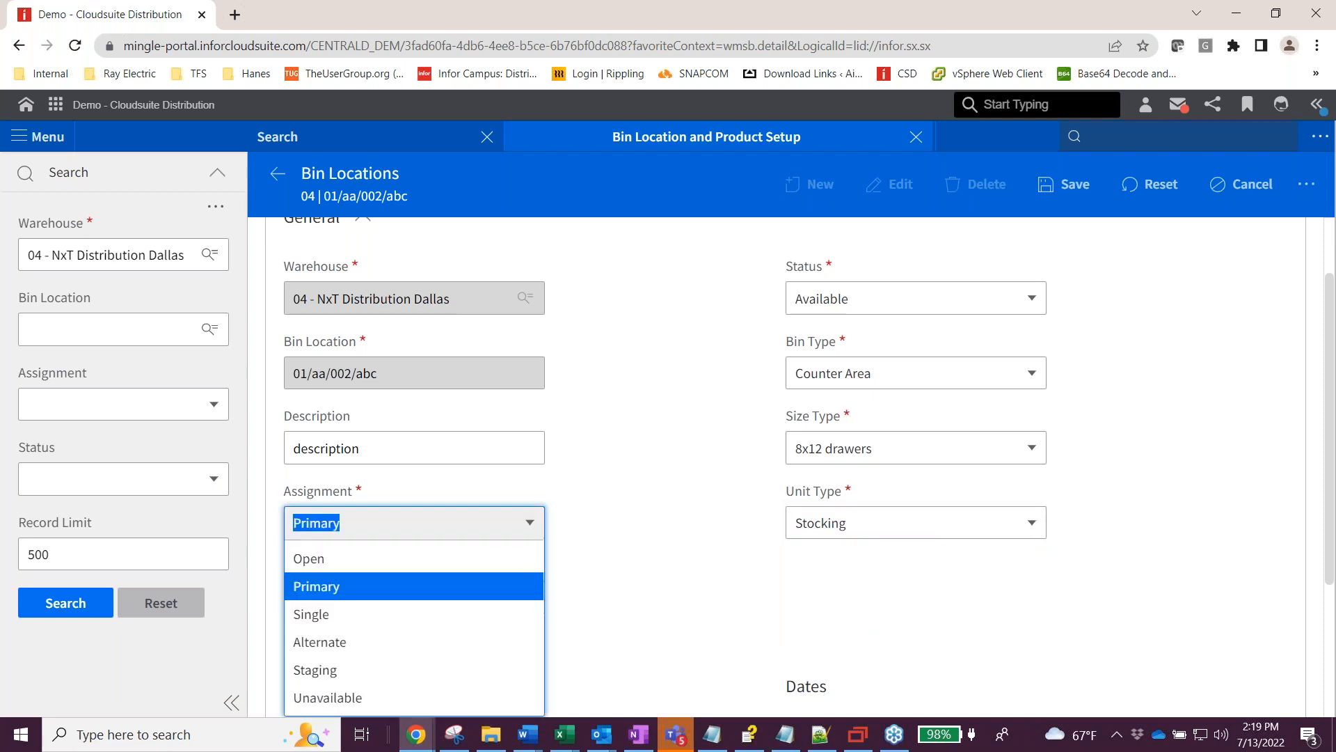
click(457, 638)
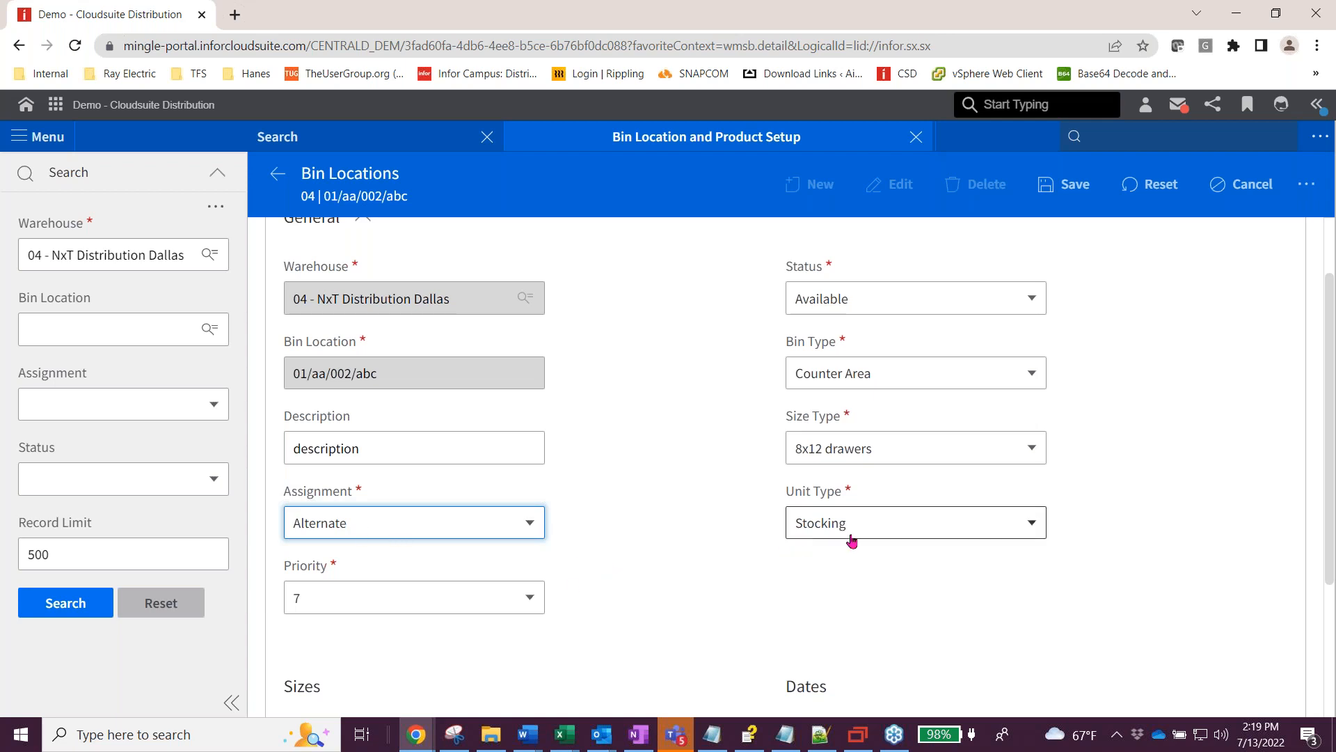
click(800, 538)
click(845, 586)
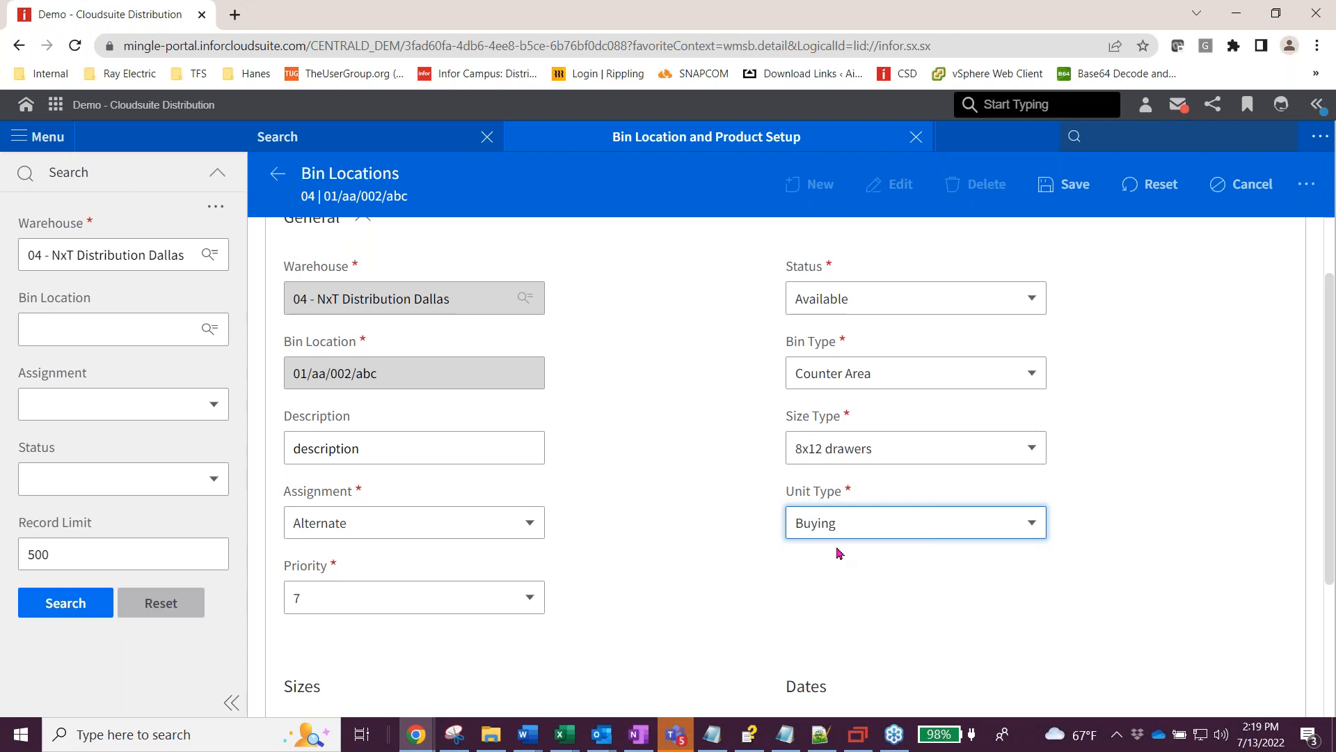
click(918, 532)
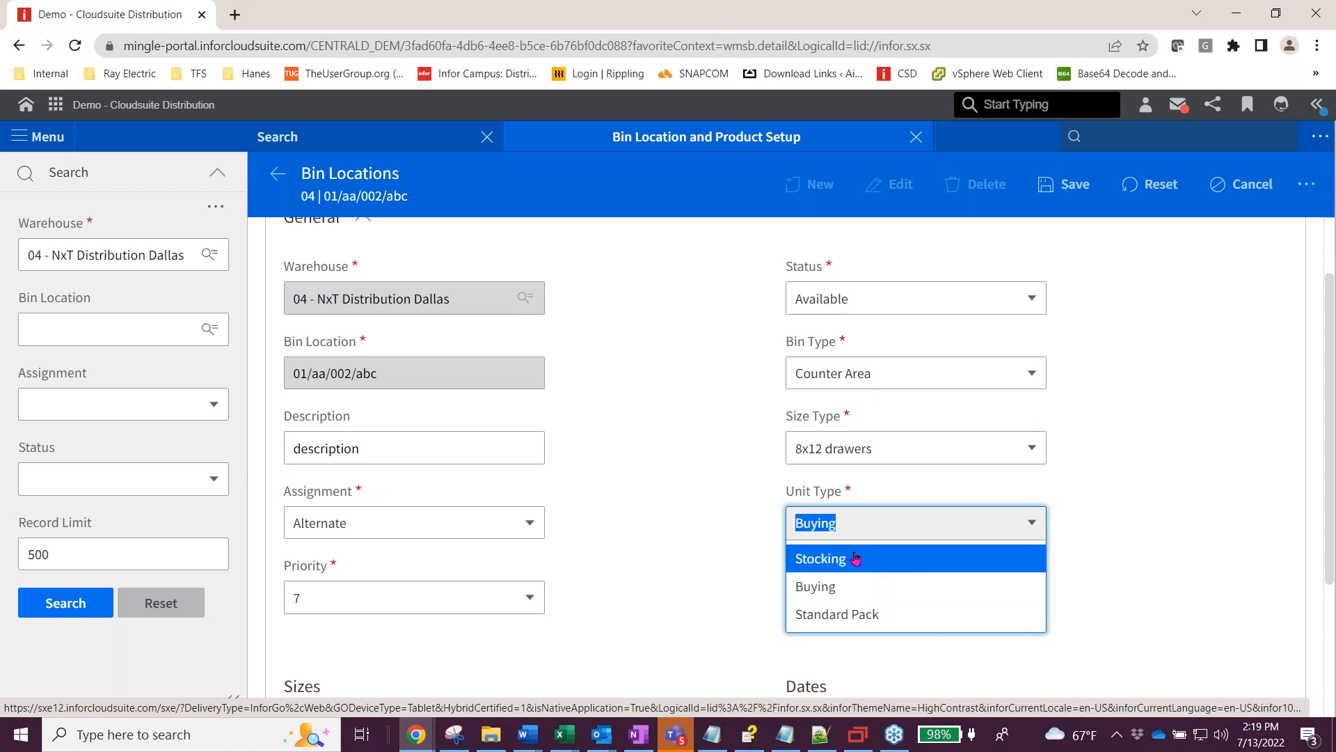
click(674, 525)
Examine the bin location's sizes, dates and counts, including the required Cube value.
scroll(675, 524, down, 3)
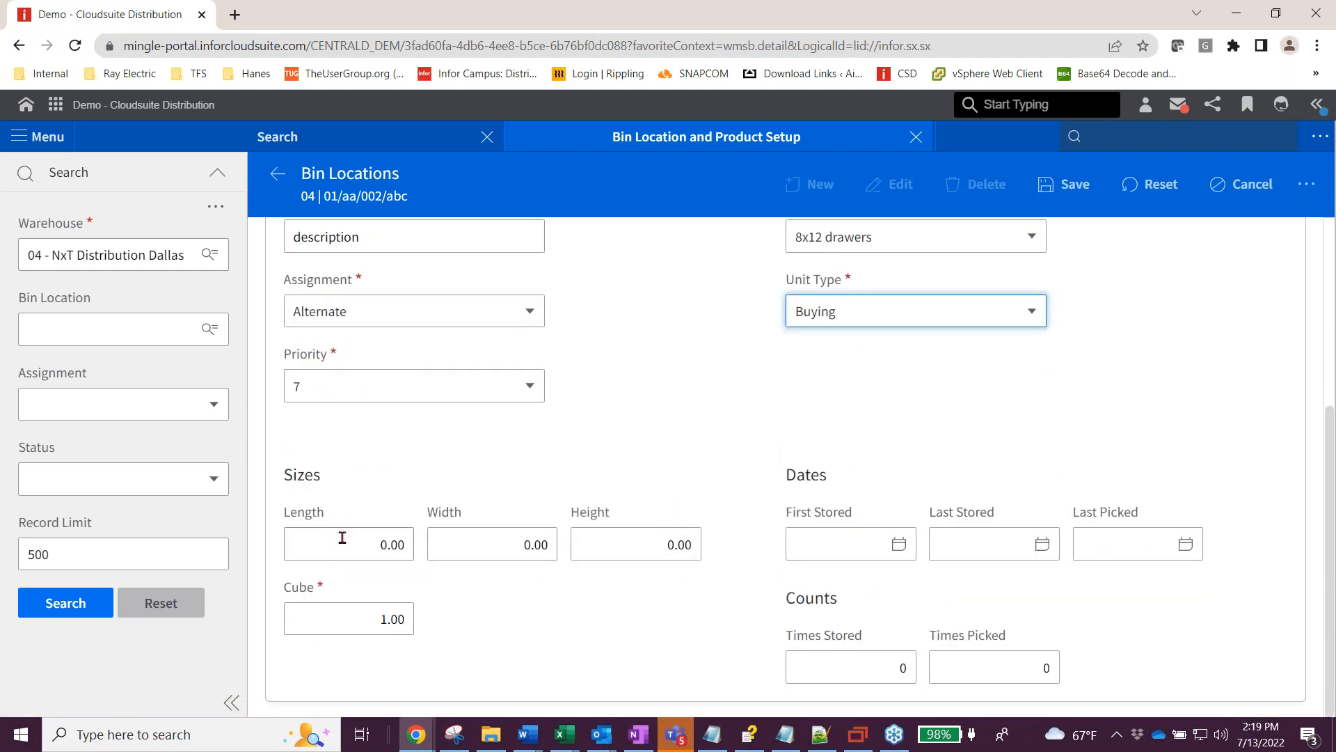
click(353, 617)
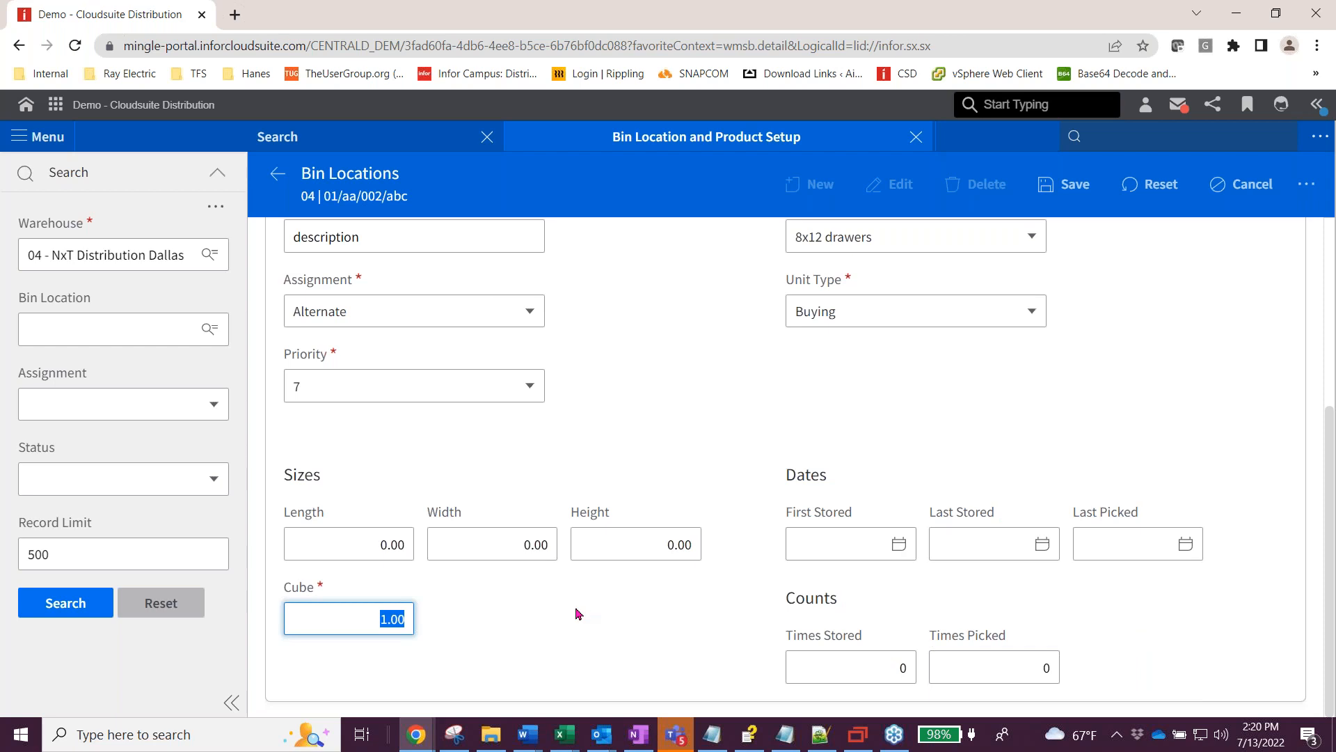
scroll(576, 614, up, 4)
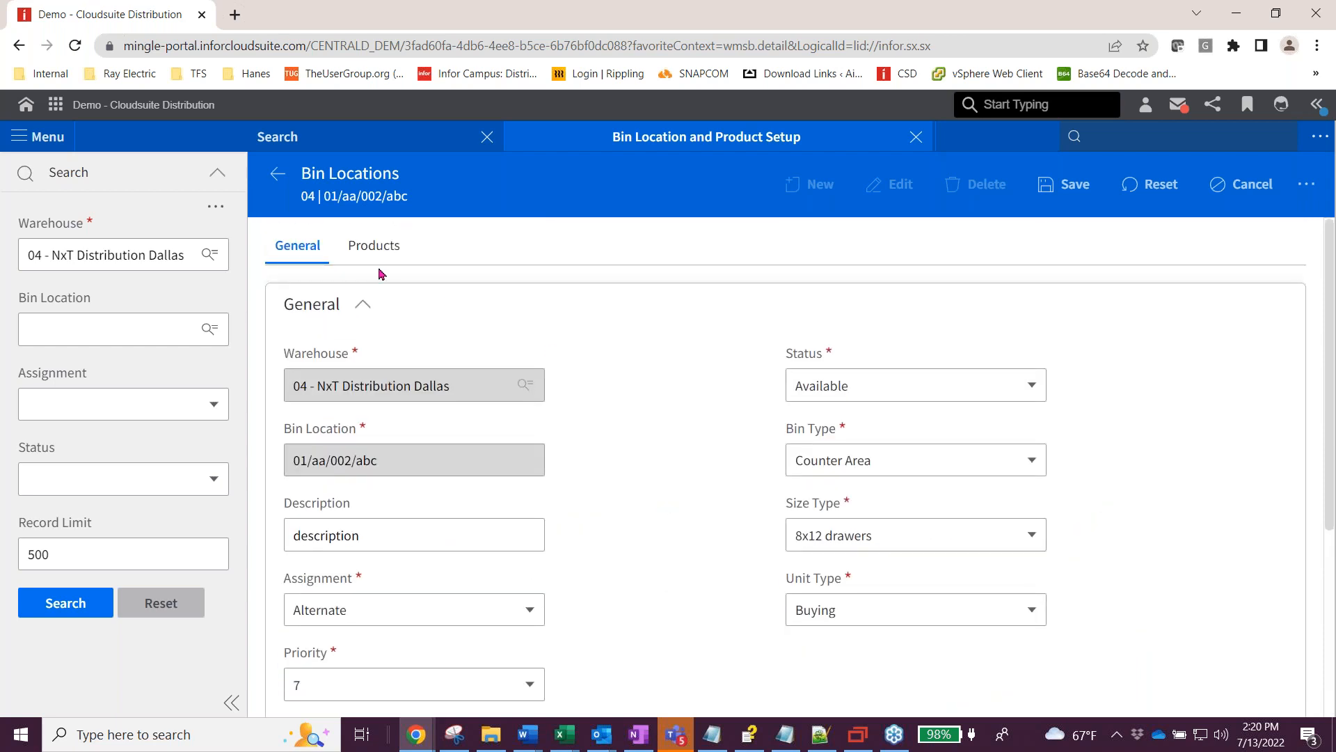
Open the detail of product 1-132 stored in this bin and review its quantities, dates and counts.
click(368, 249)
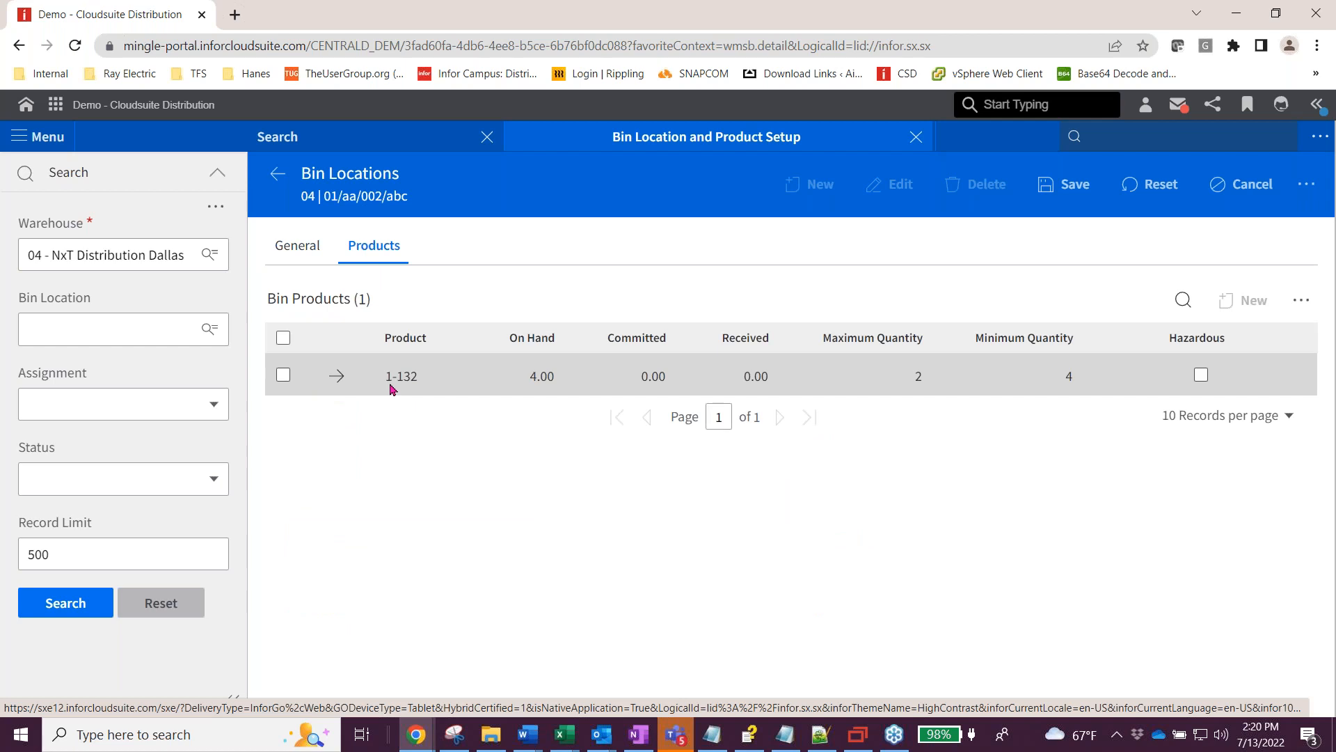
click(337, 377)
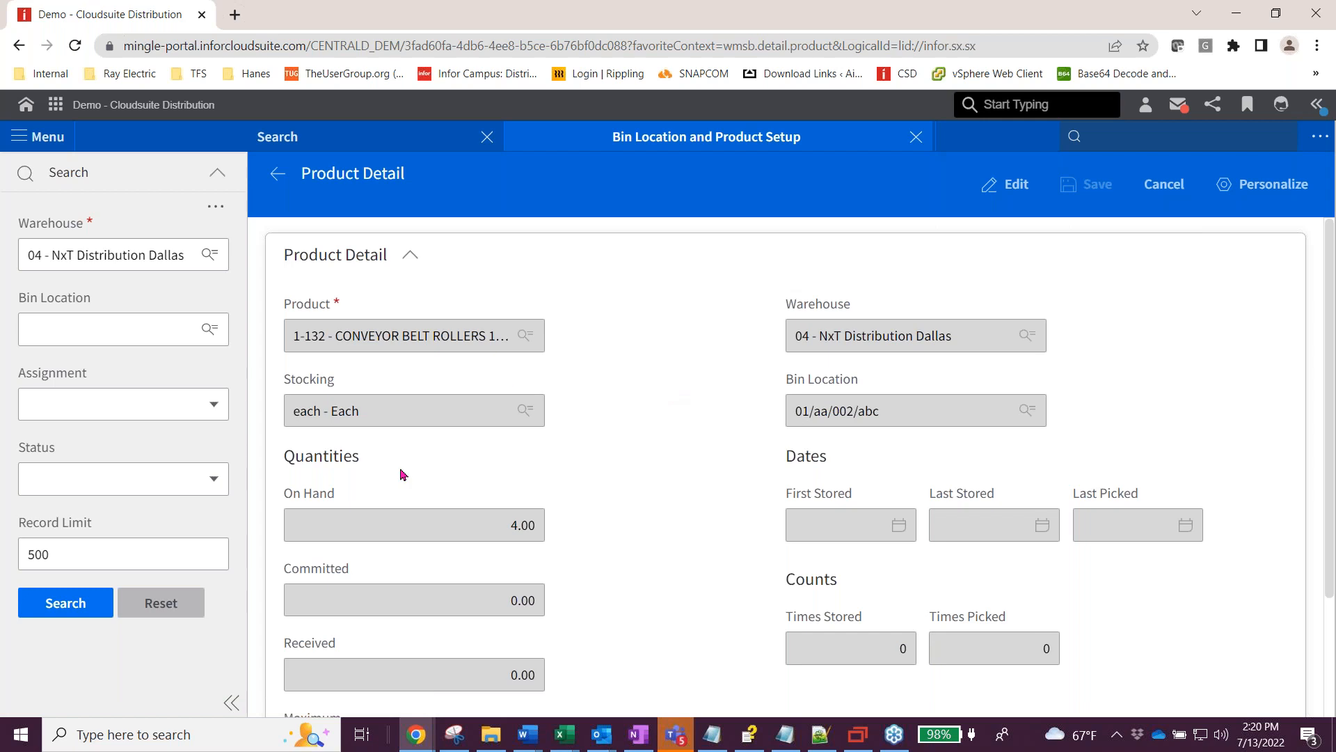
scroll(616, 519, down, 2)
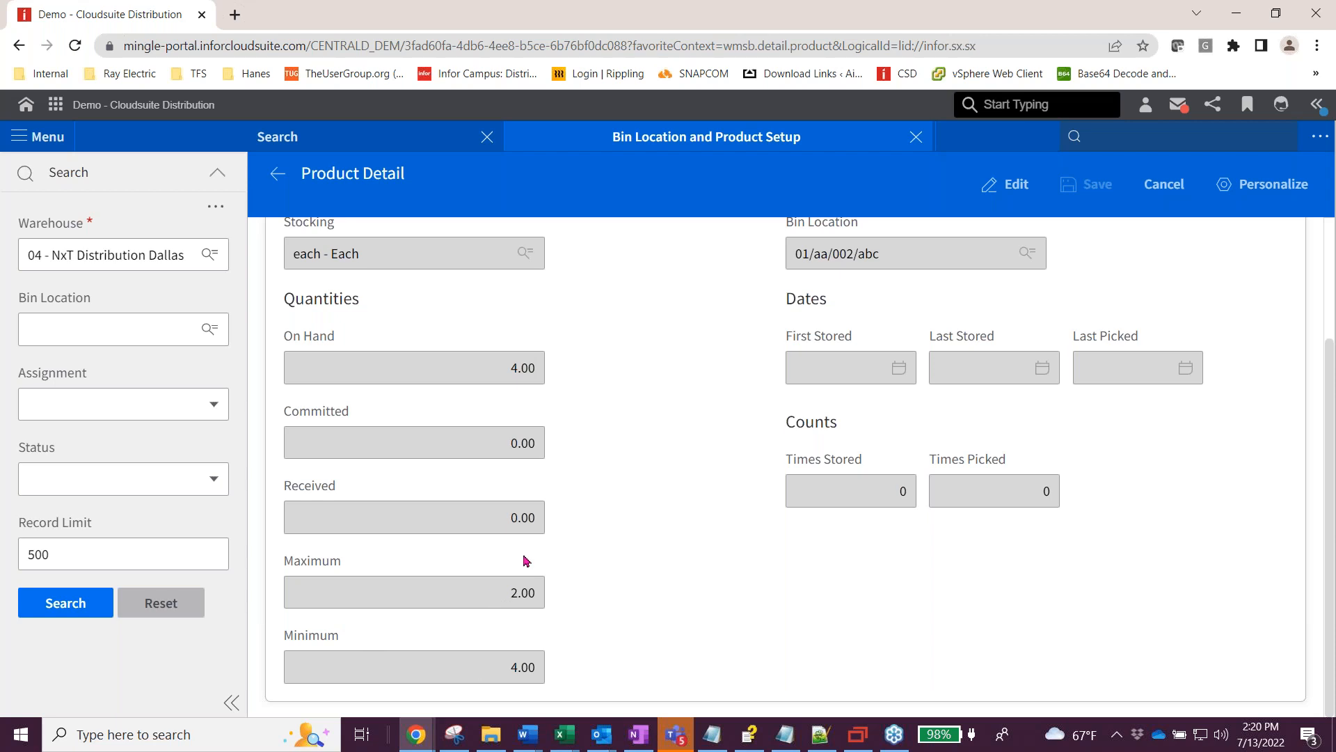
scroll(525, 558, up, 3)
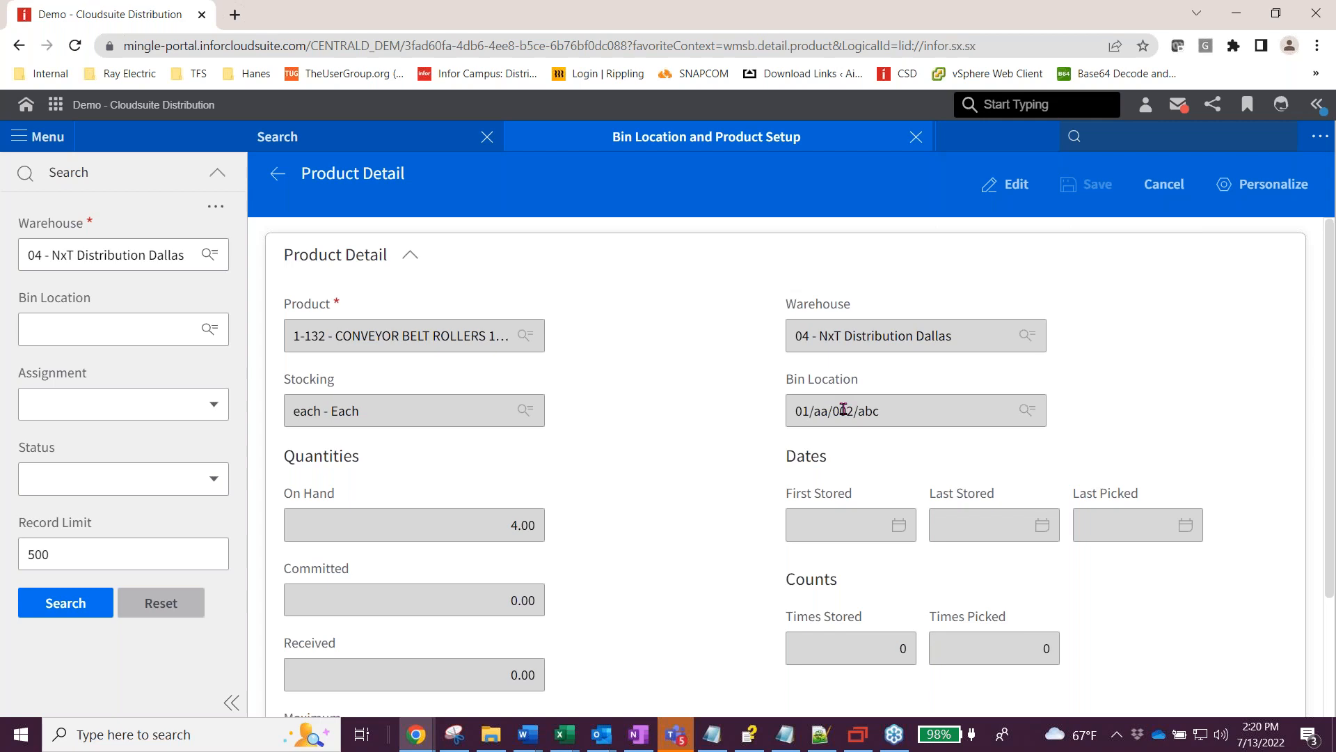
scroll(844, 409, down, 2)
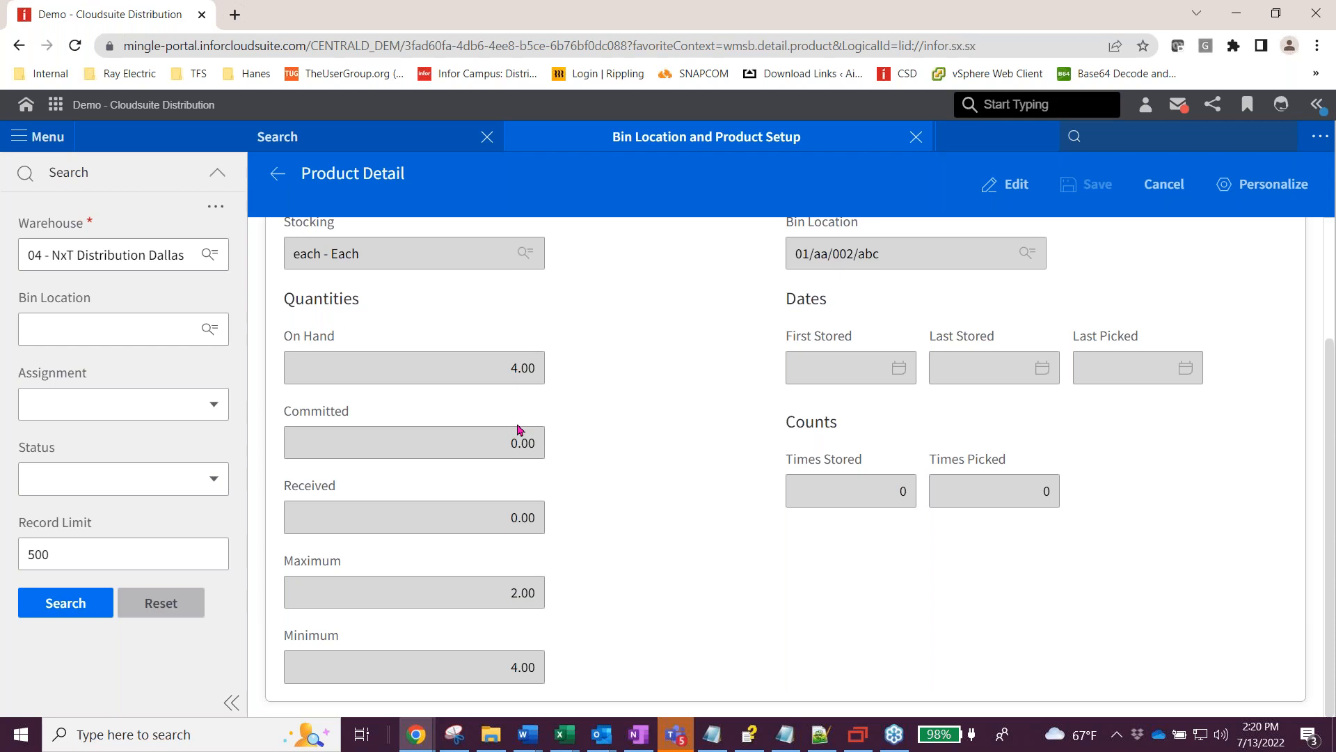
Set product 1-132's Maximum quantity to 4 and Minimum quantity to 2 in this bin, and save the product detail.
click(1006, 184)
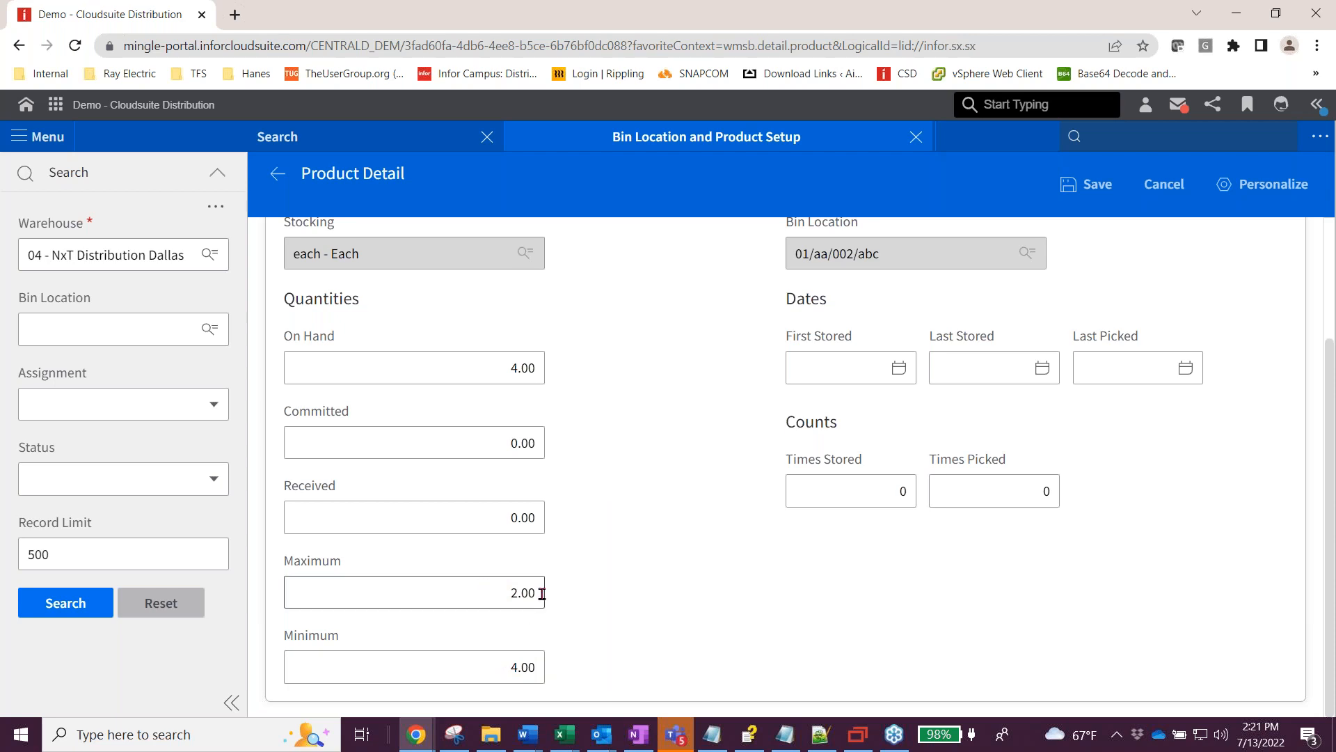
click(498, 590)
text(4)
key(Tab)
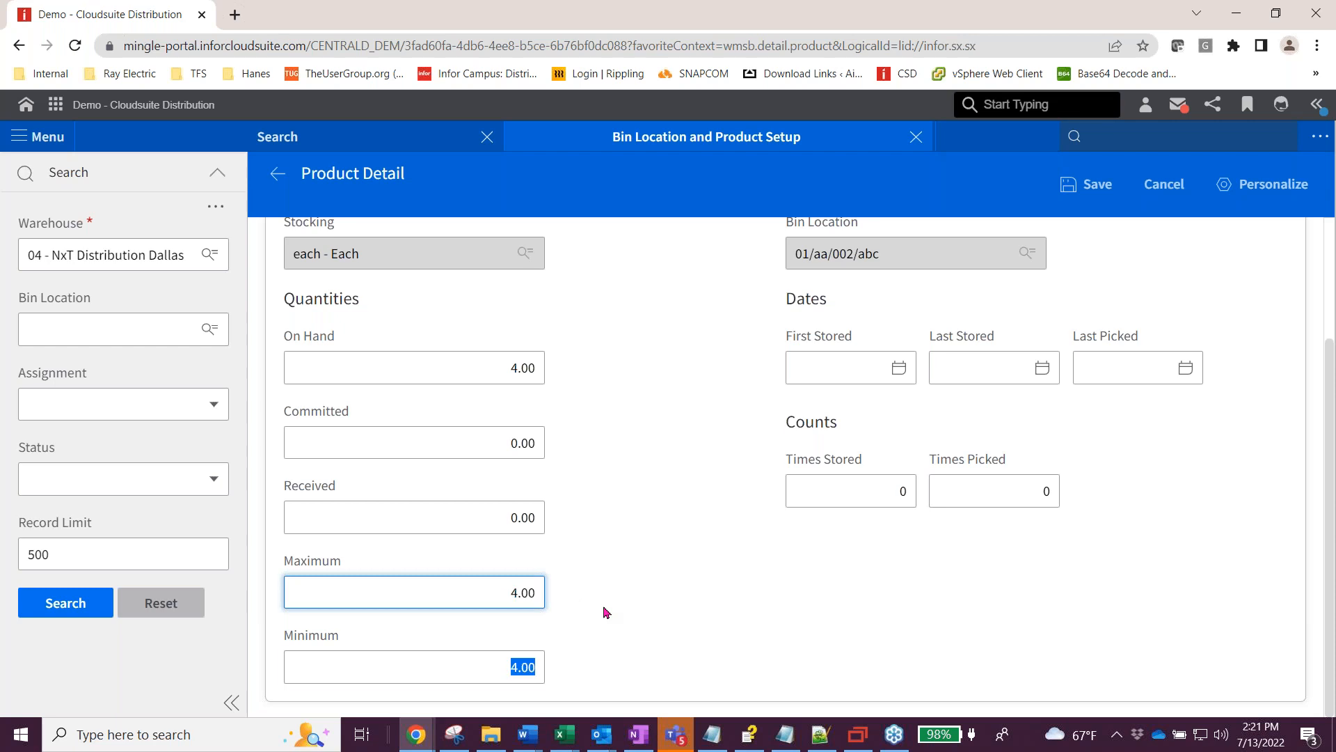
key(Tab)
scroll(593, 609, down, 2)
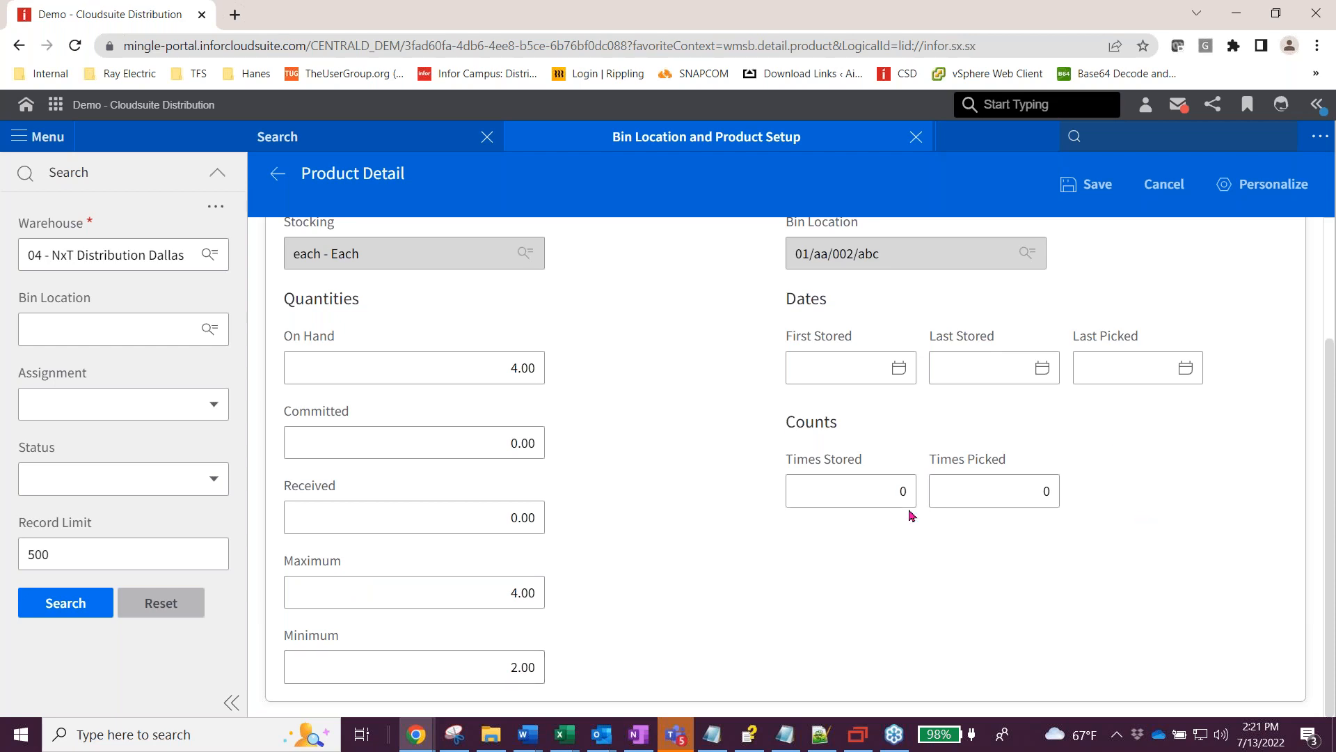
scroll(743, 474, up, 2)
scroll(743, 473, down, 1)
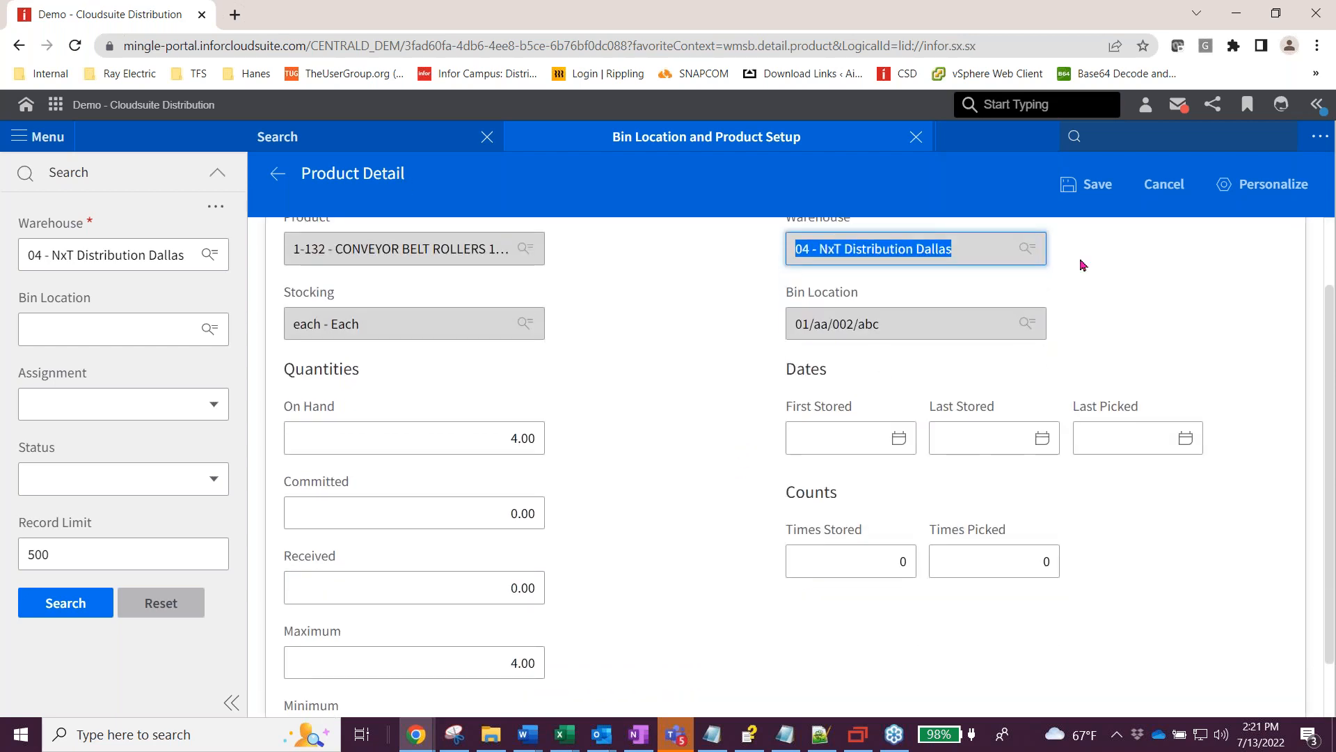
click(1090, 185)
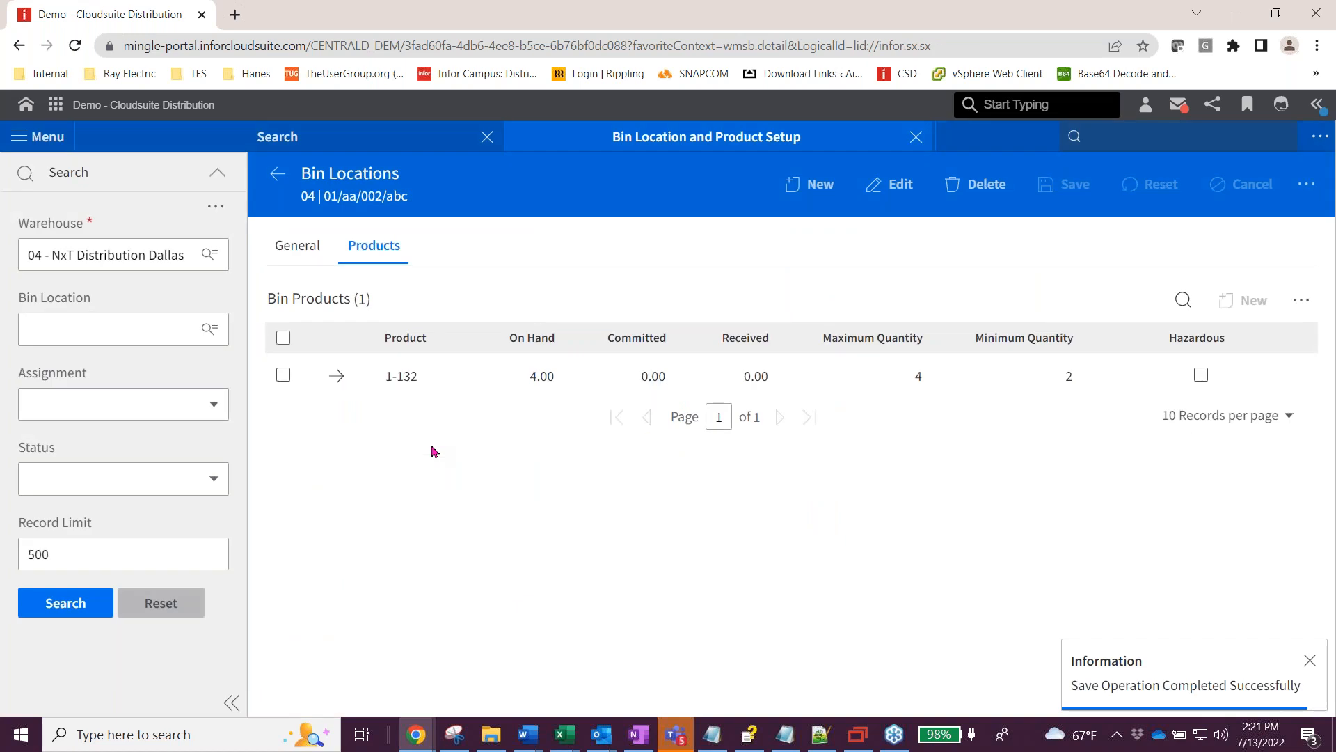
Review the general settings of bin location 01/aa/002/abc and compare them with its entry in the bin location list.
click(293, 251)
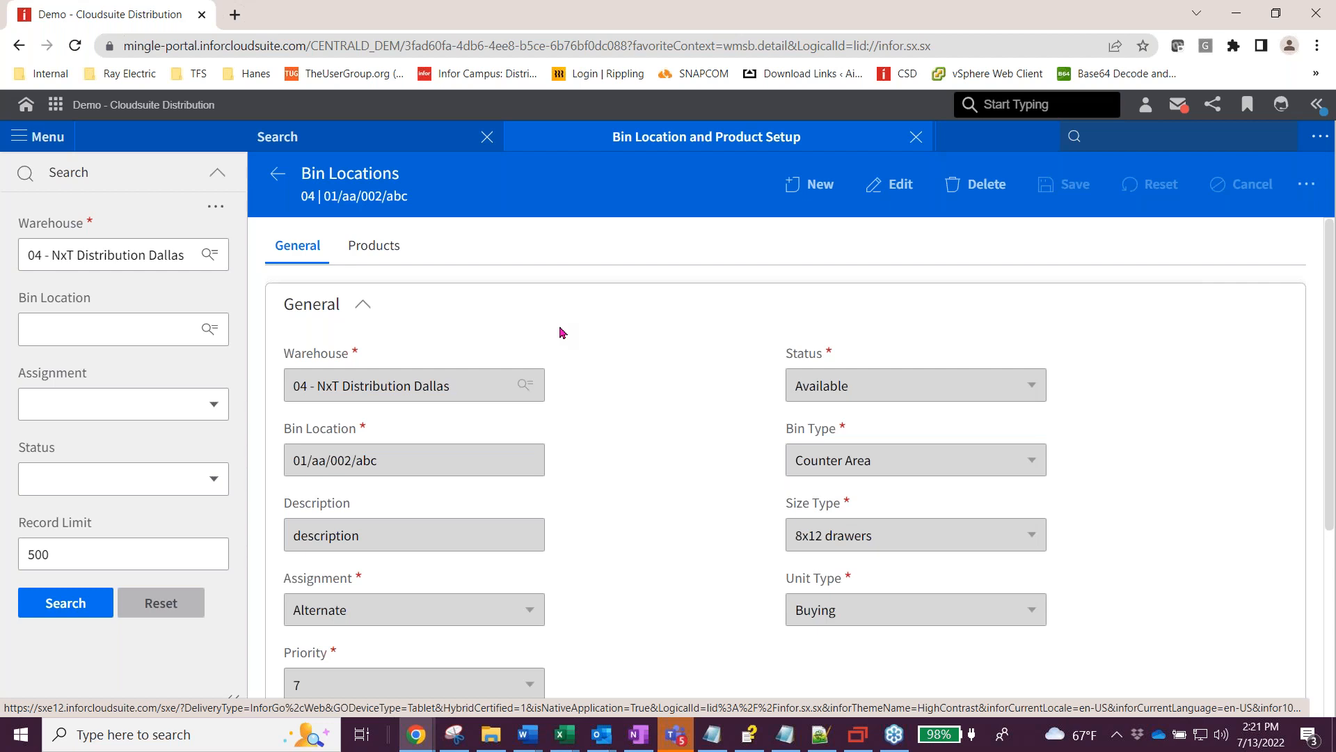
scroll(647, 385, down, 3)
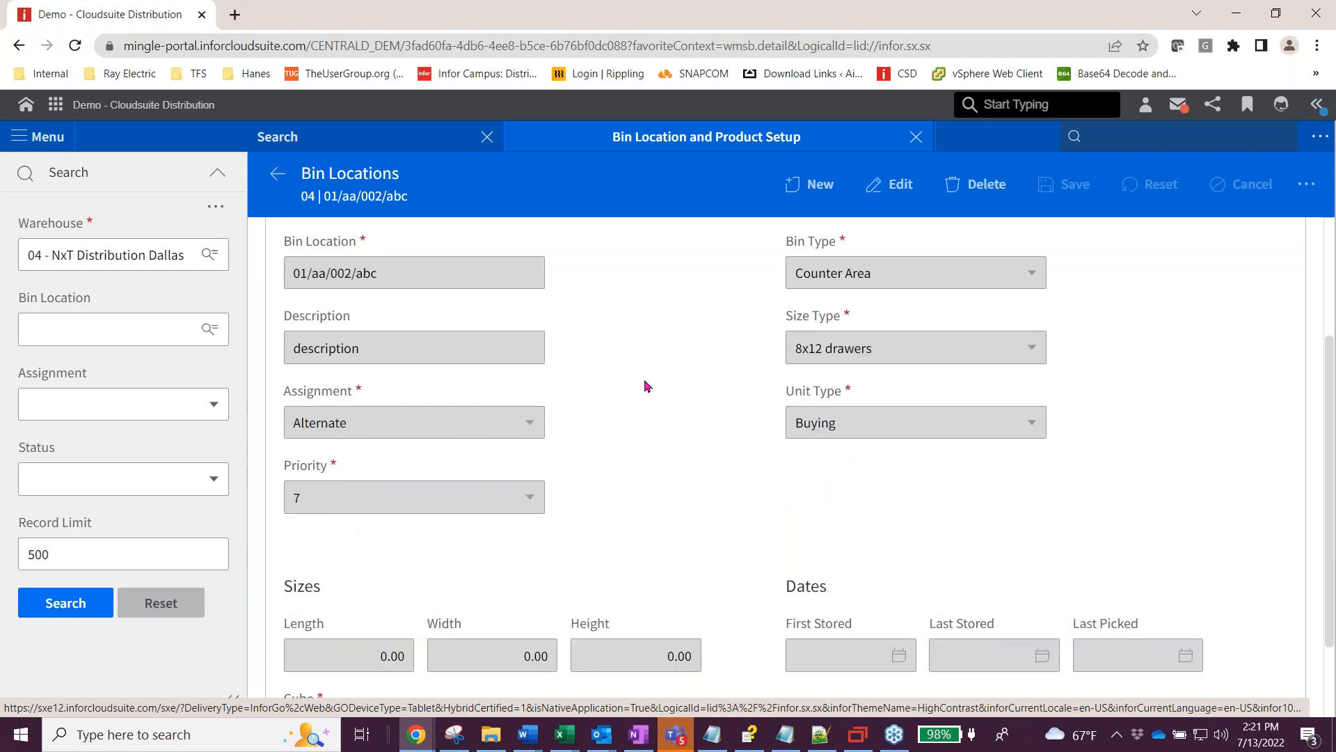
scroll(636, 381, up, 5)
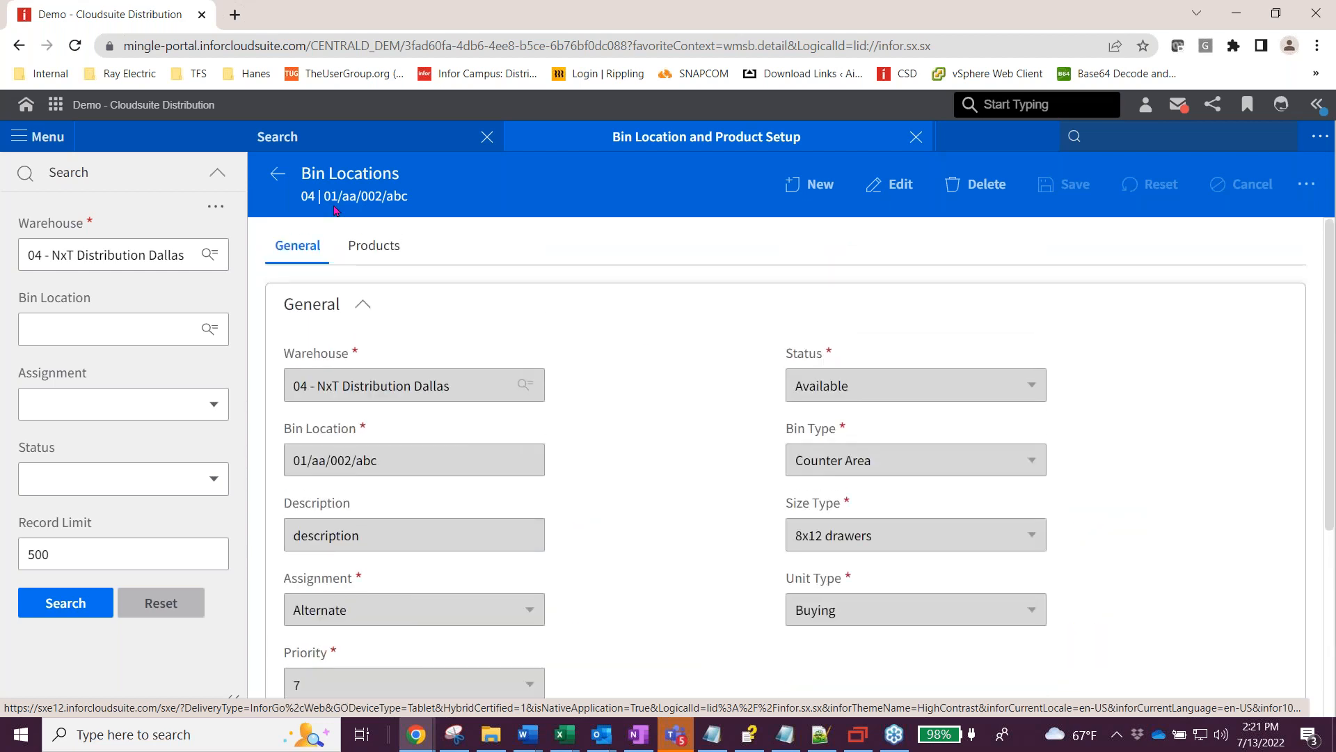
click(268, 179)
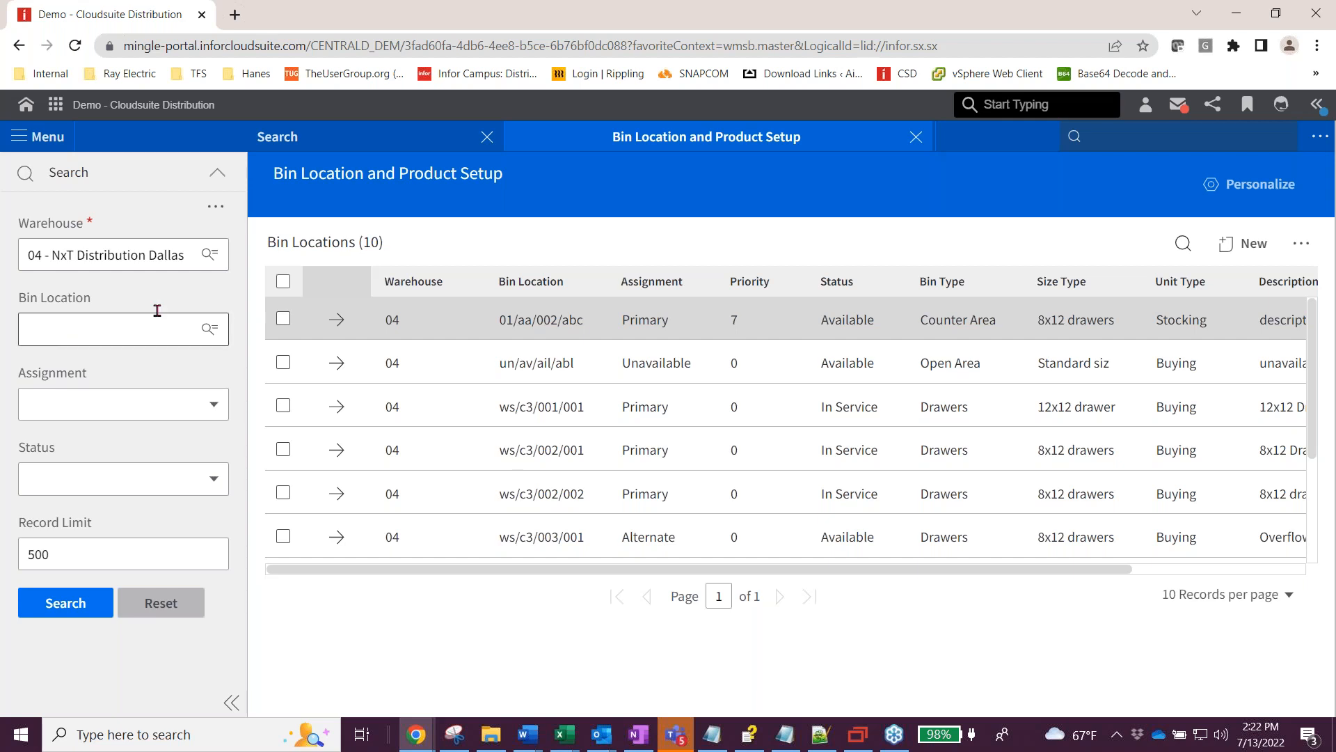
click(661, 141)
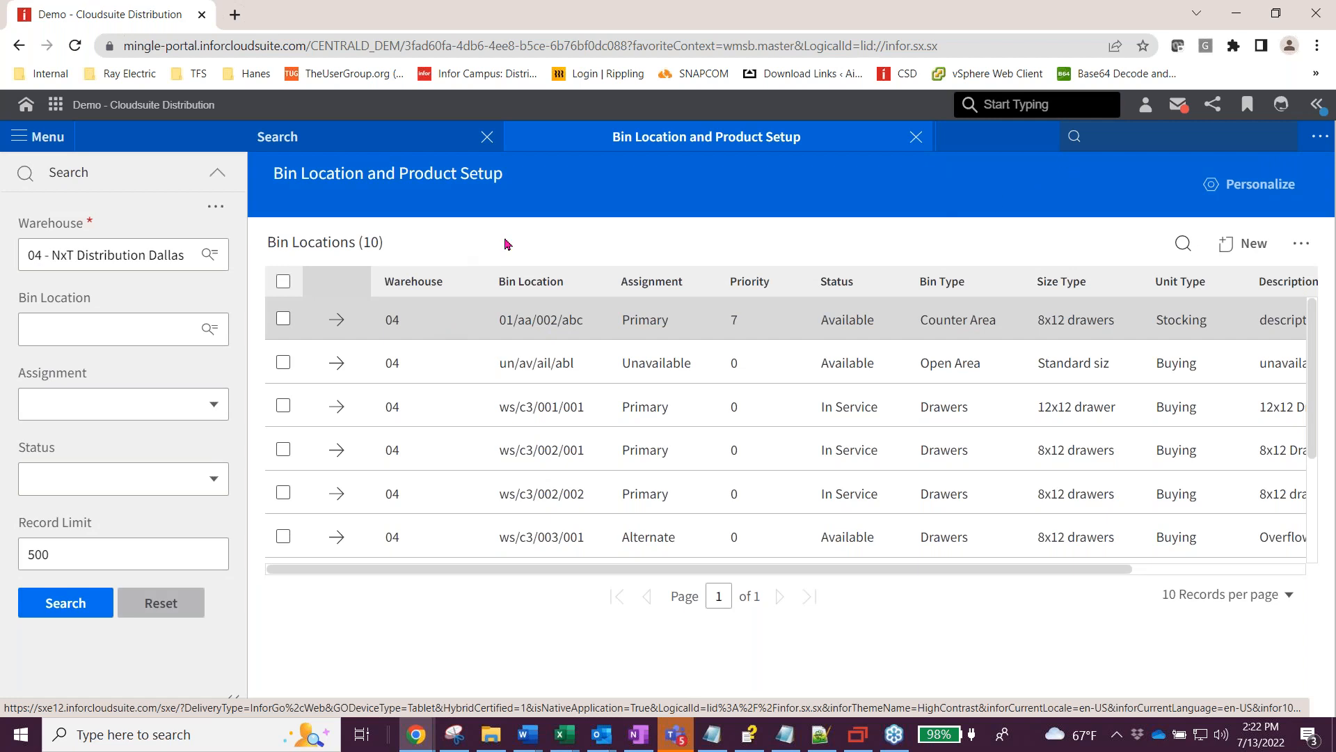
click(337, 320)
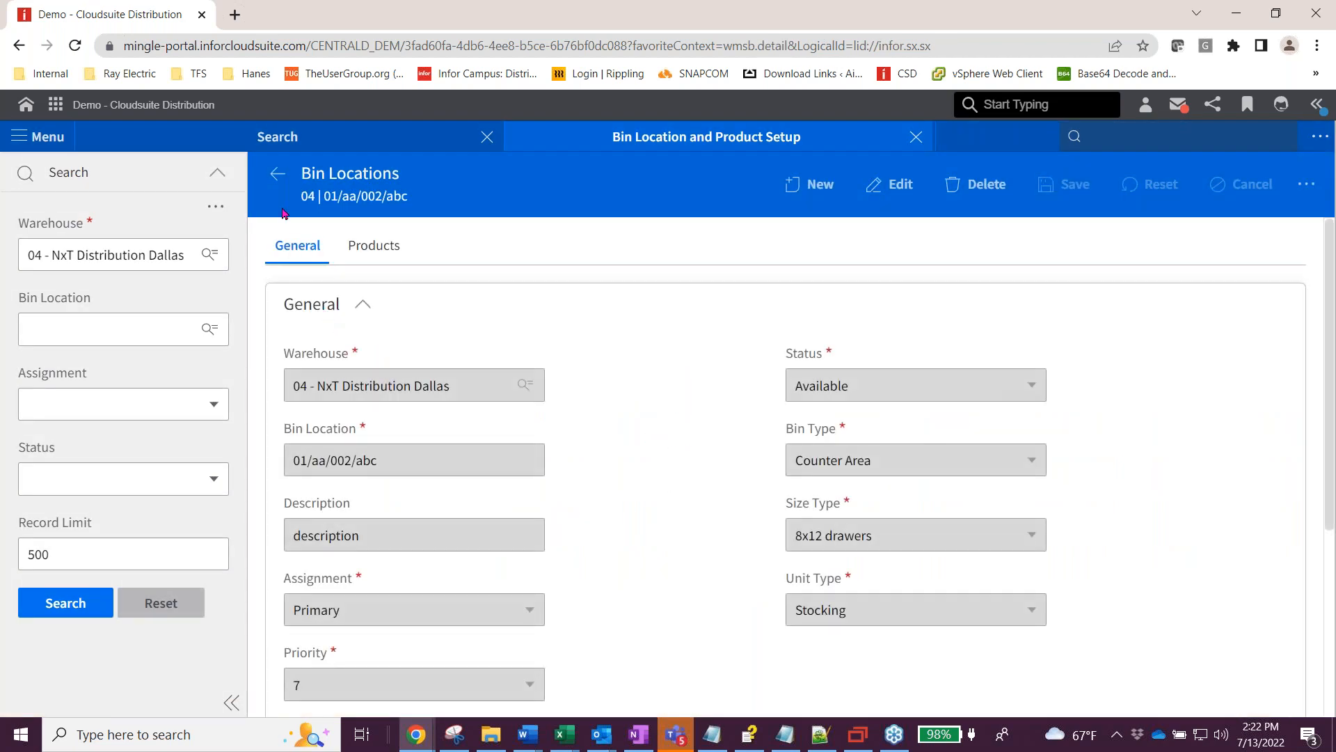
click(273, 174)
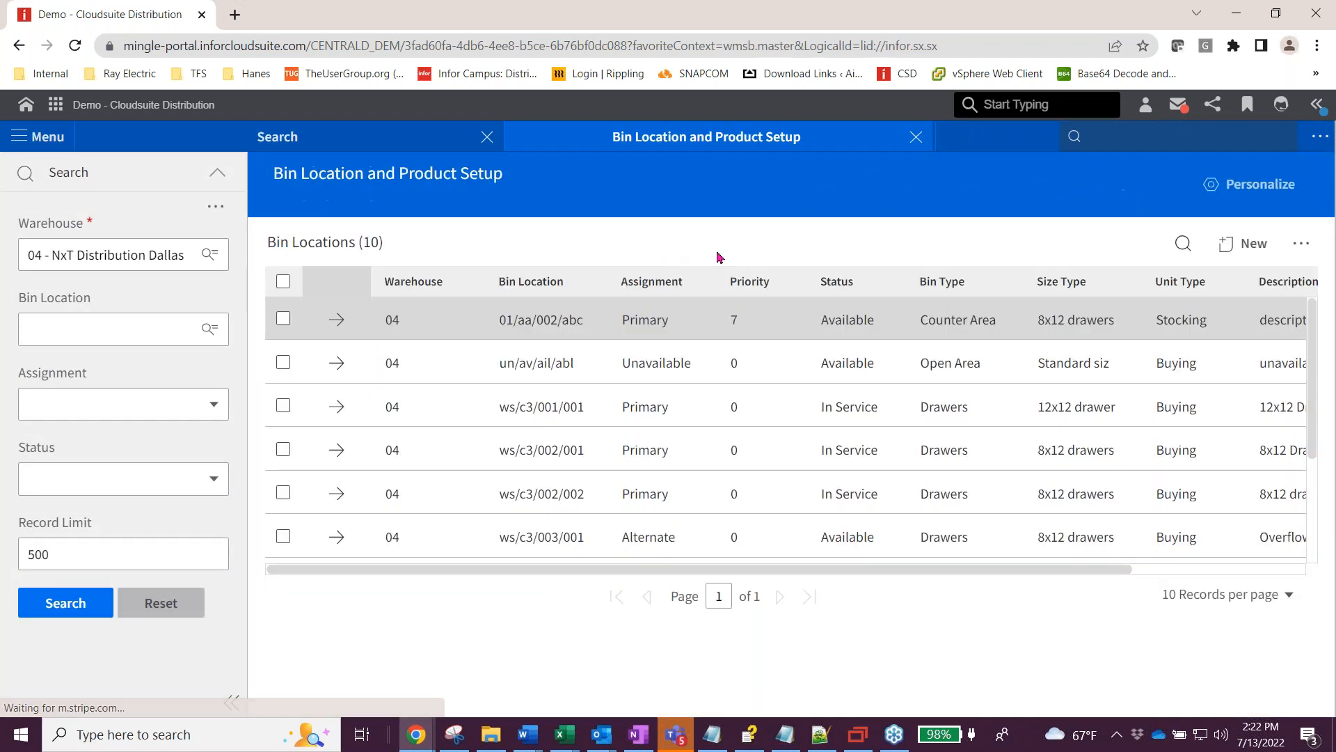
Start a new bin location 02/aa/777/ba1 in warehouse 04 - NxT Distribution Dallas.
click(1242, 244)
click(375, 383)
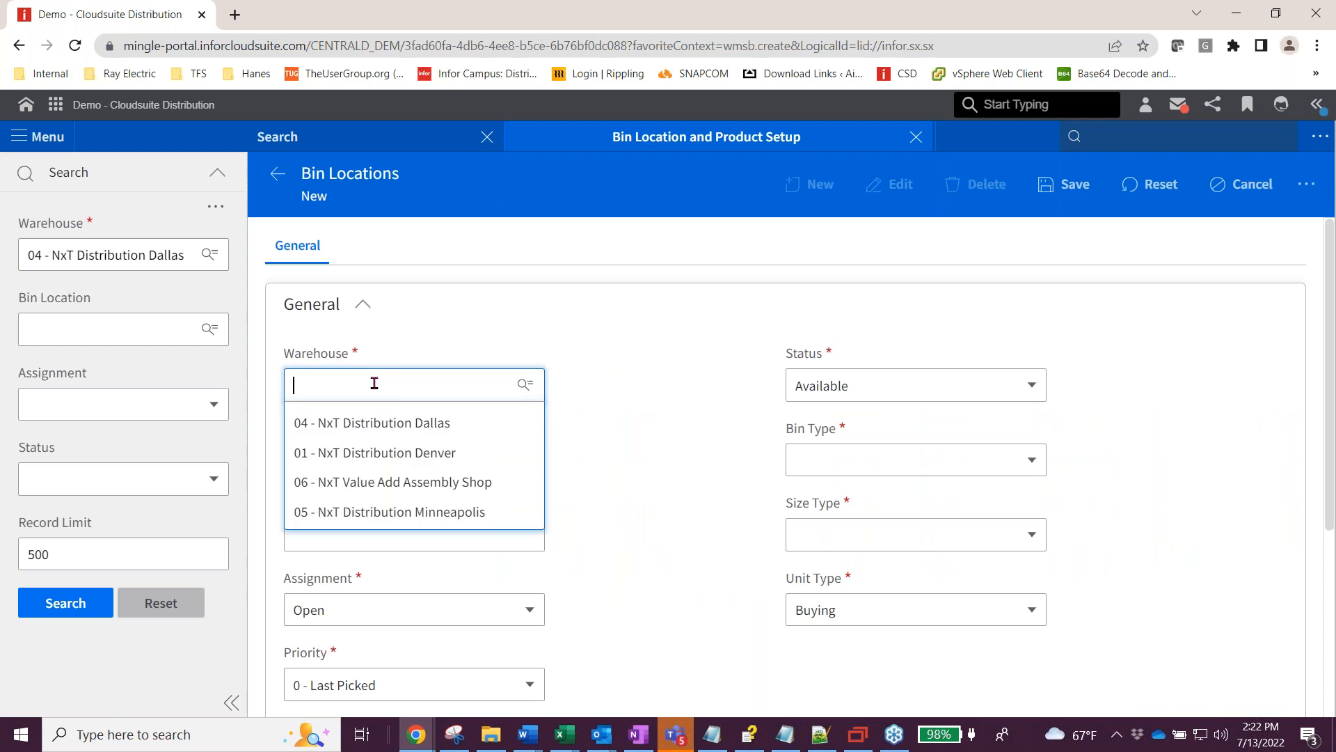
click(367, 423)
click(294, 460)
text(02/aa)
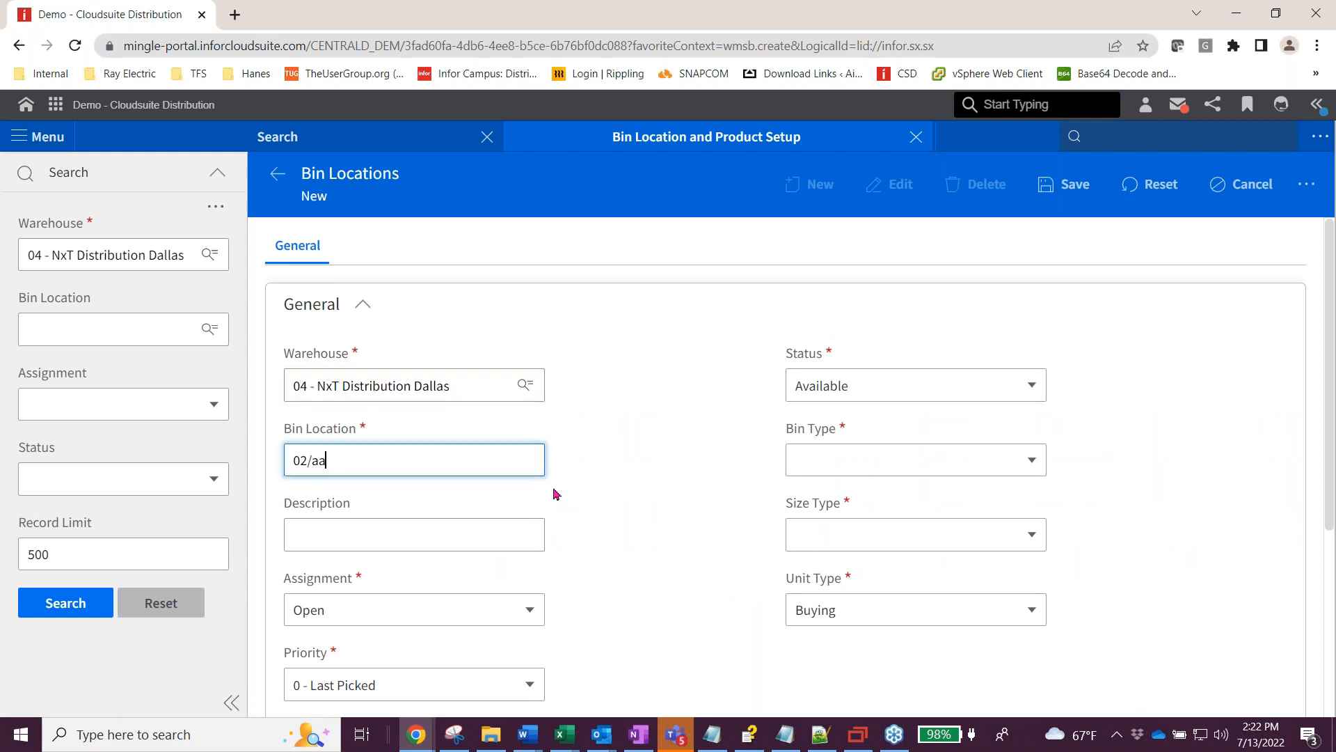
text(/777/ba1)
click(411, 531)
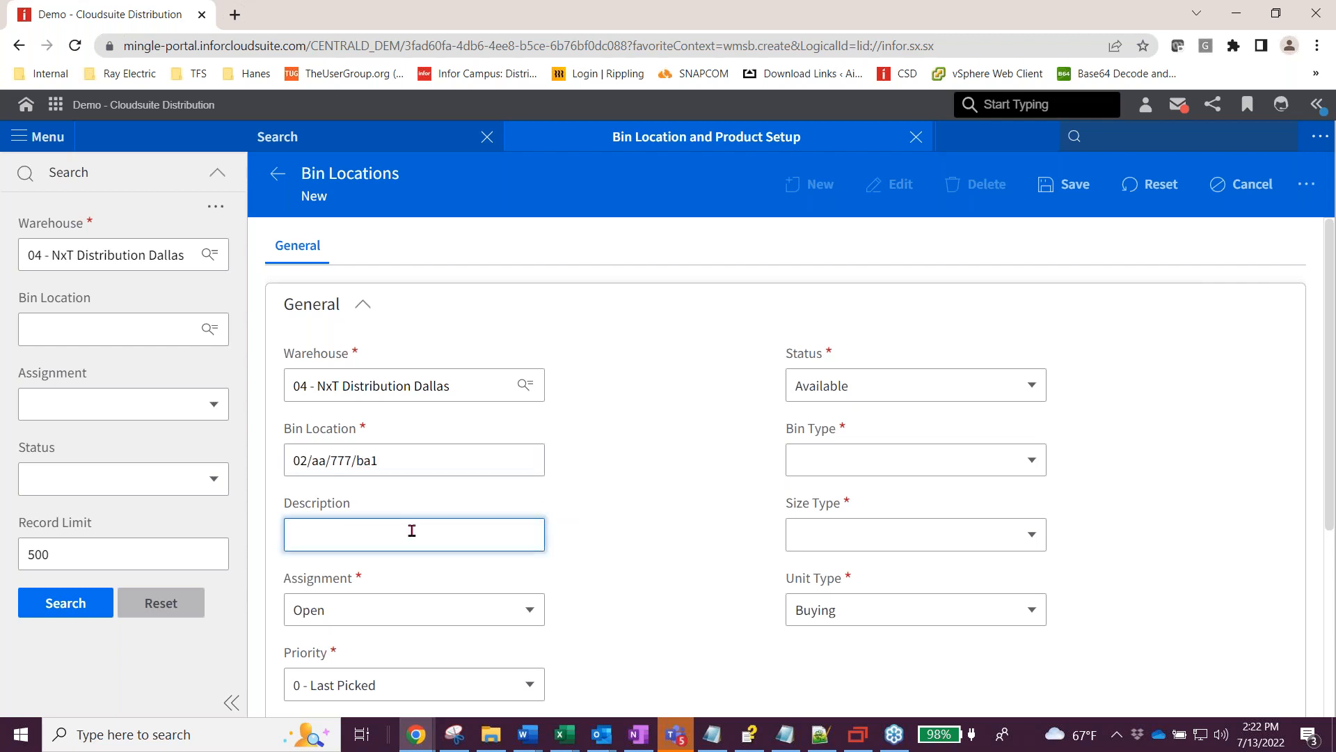
Set the new bin location's Bin Type to Open Area, Size Type to 12x12 drawer and Unit Type to Stocking.
scroll(411, 530, down, 2)
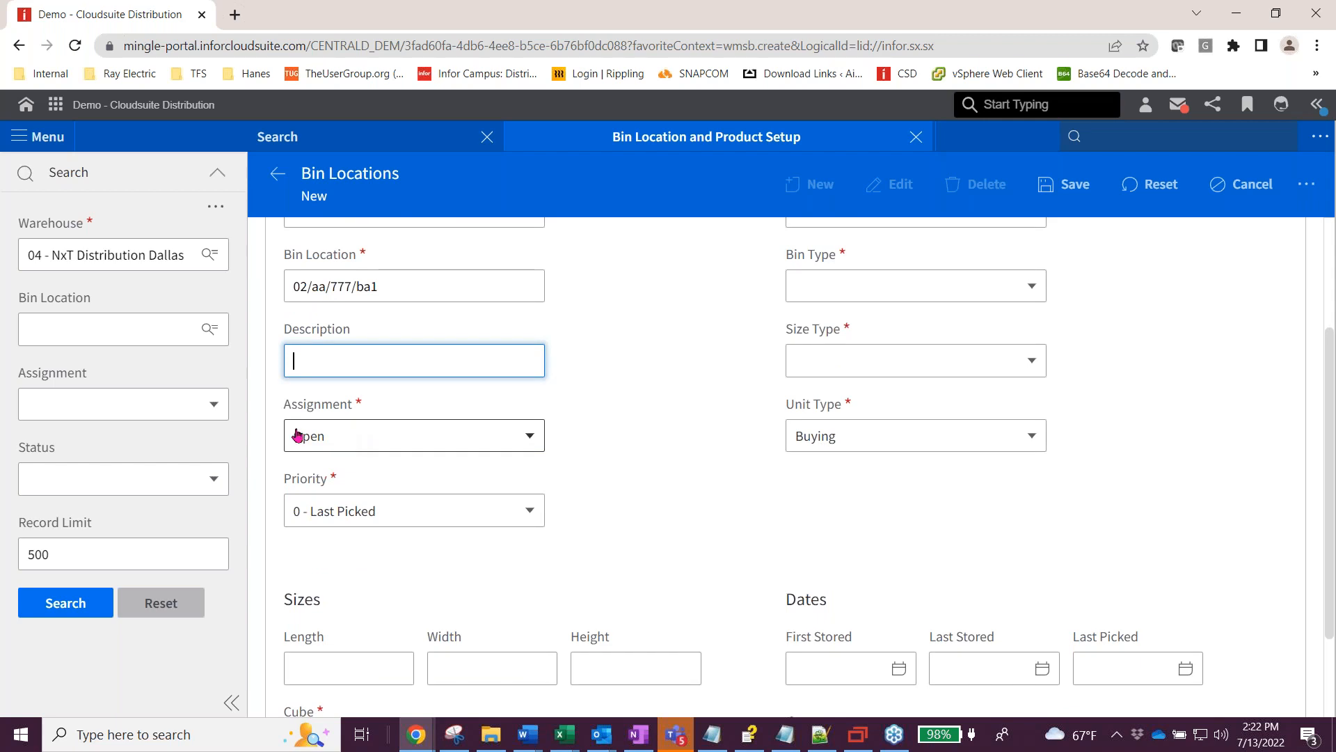
scroll(540, 523, up, 2)
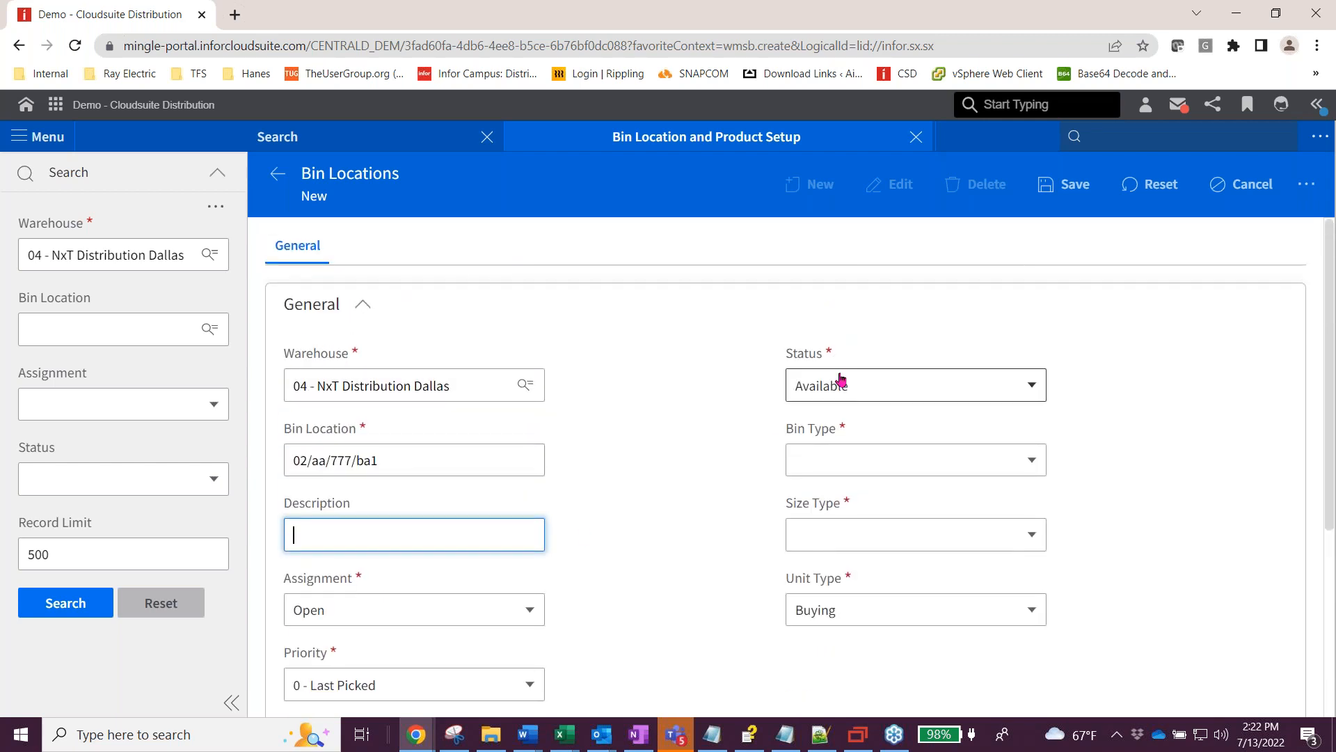
click(858, 456)
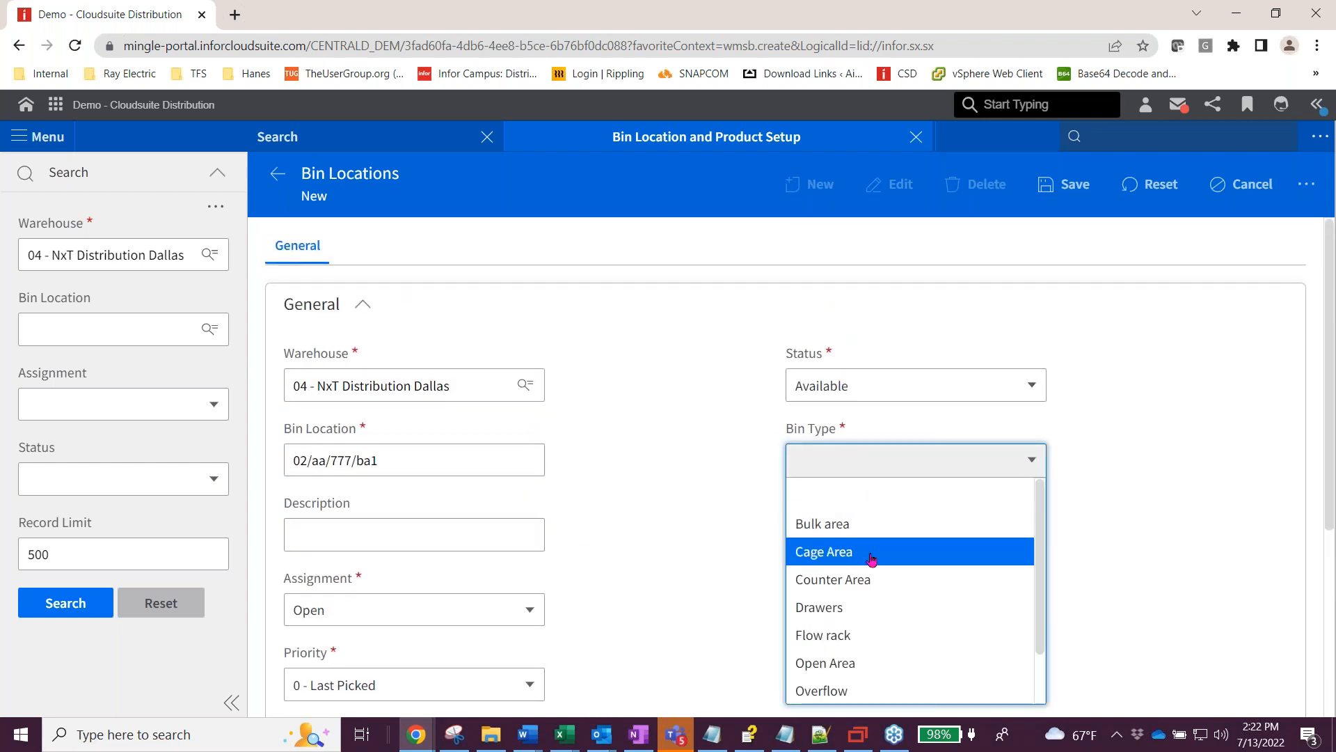
click(863, 662)
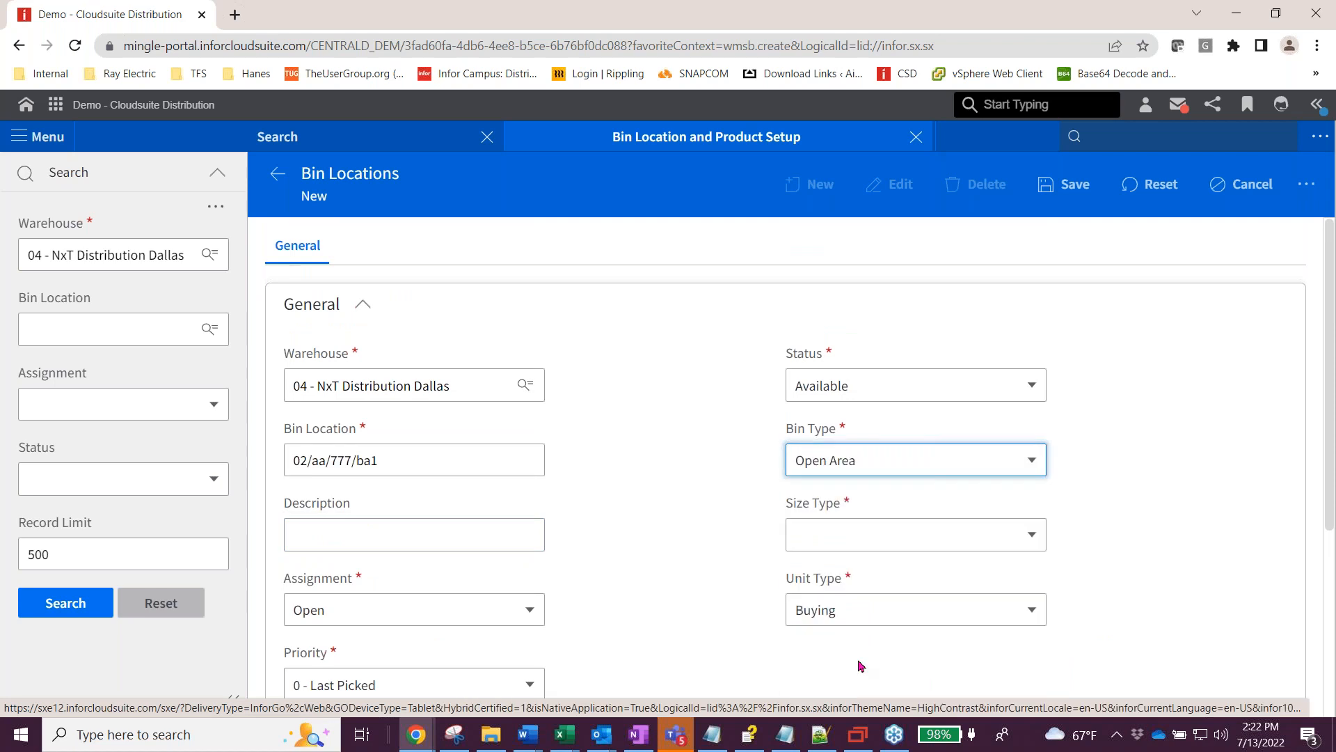
click(834, 550)
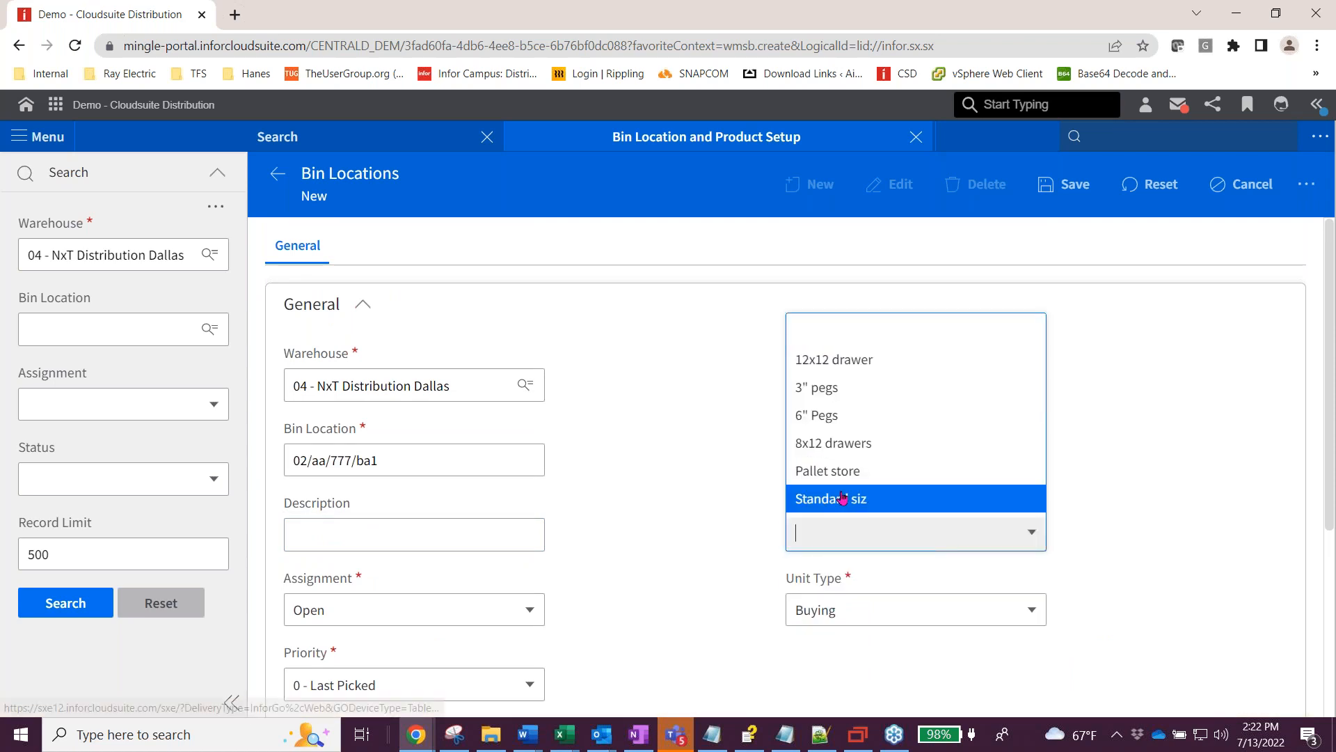
click(827, 360)
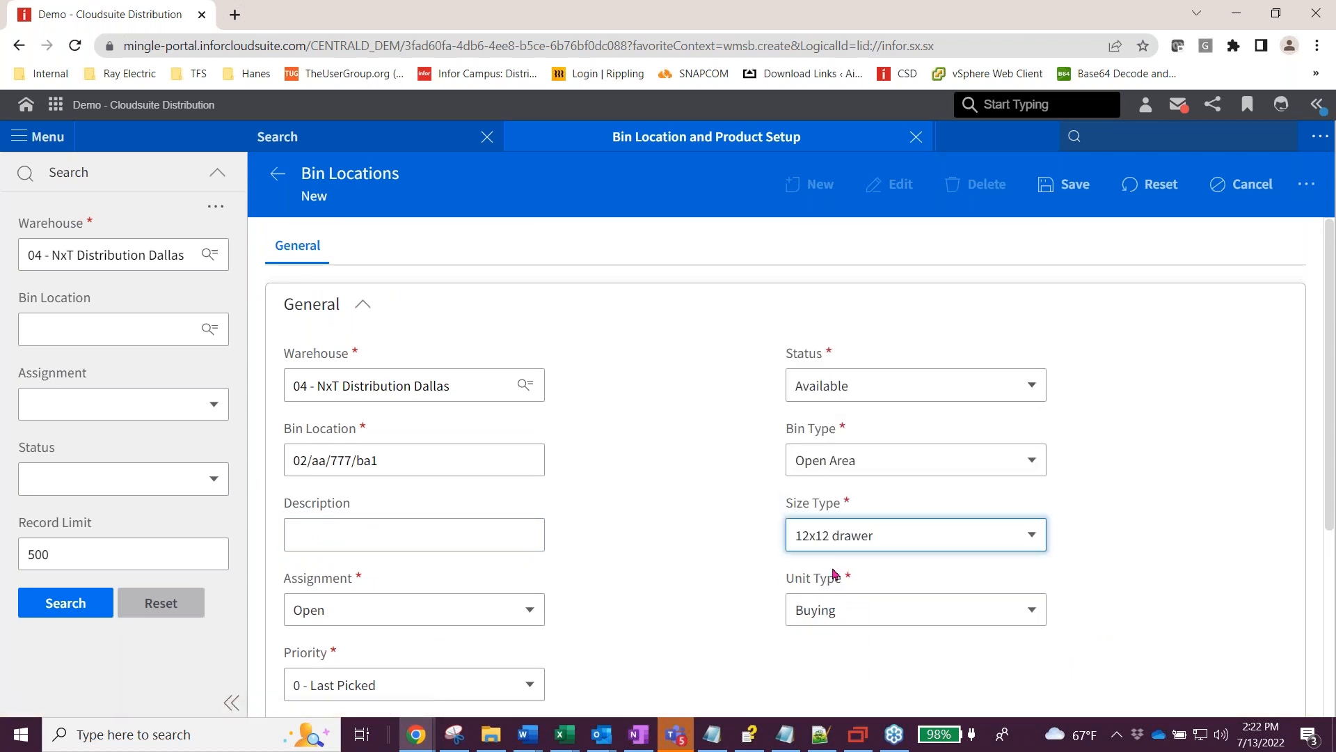
scroll(566, 569, down, 3)
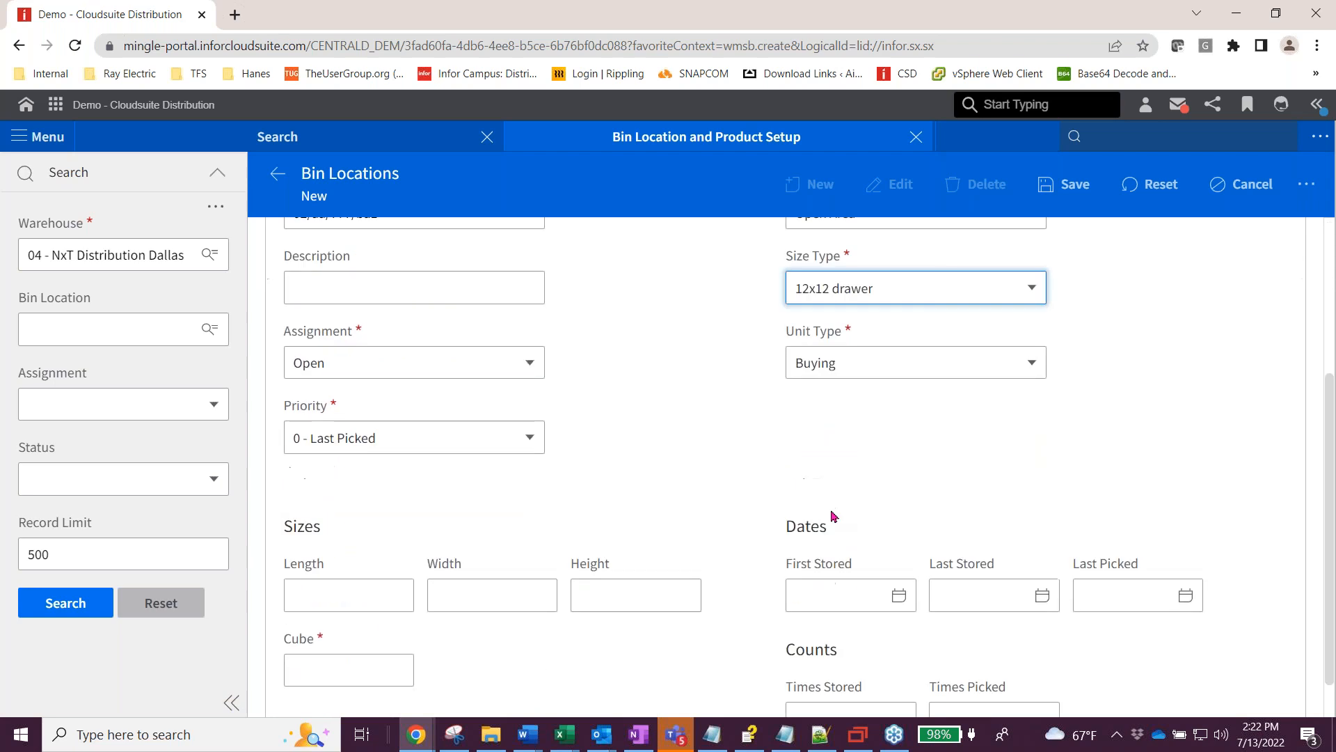
click(834, 350)
click(836, 384)
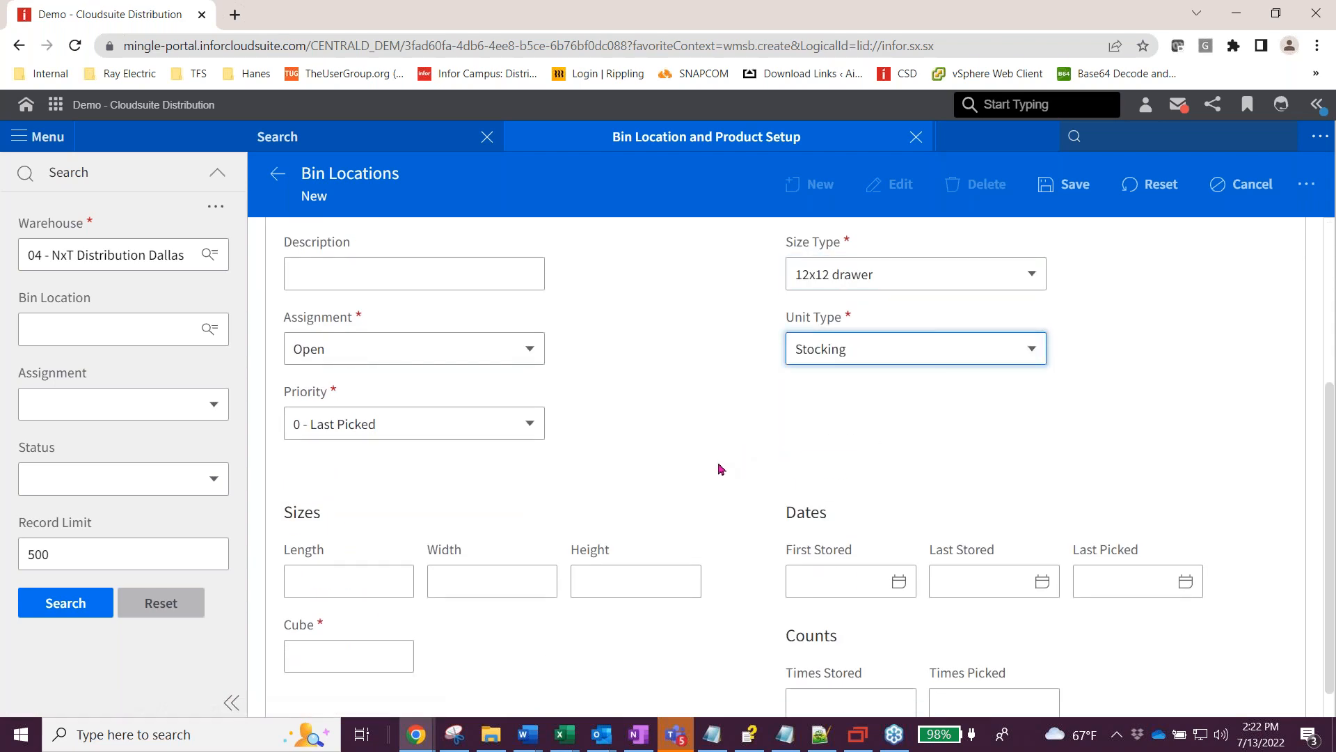
Enter the required Cube value of 1 for the new bin location and save the record.
scroll(721, 469, up, 3)
click(1064, 184)
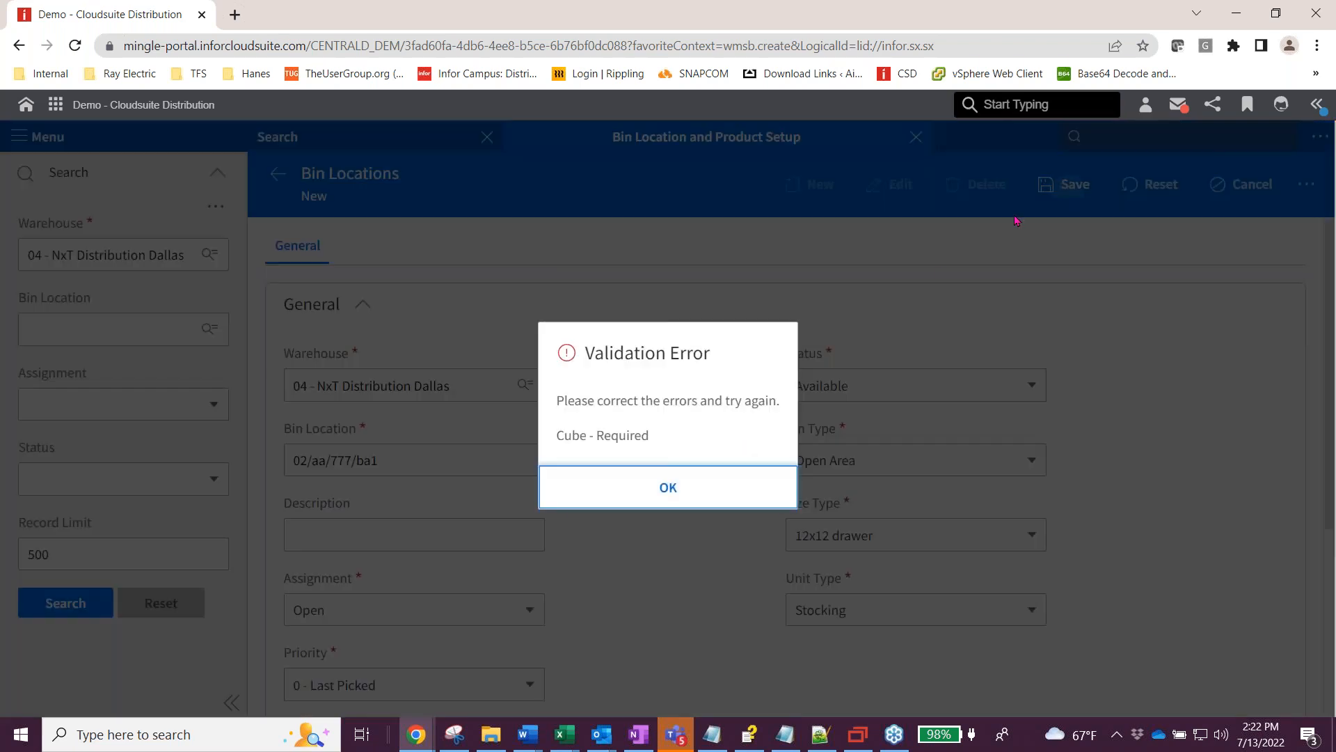
click(665, 487)
scroll(605, 531, down, 4)
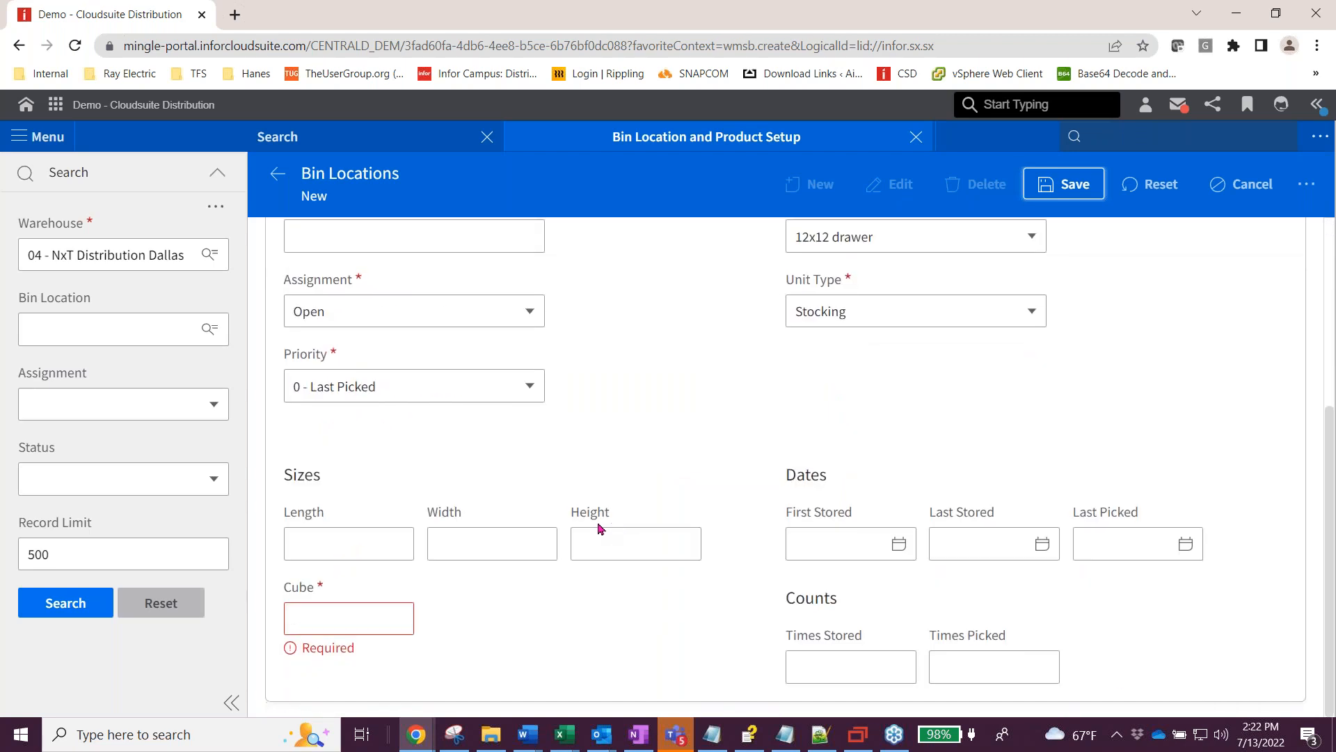
click(349, 613)
text(1)
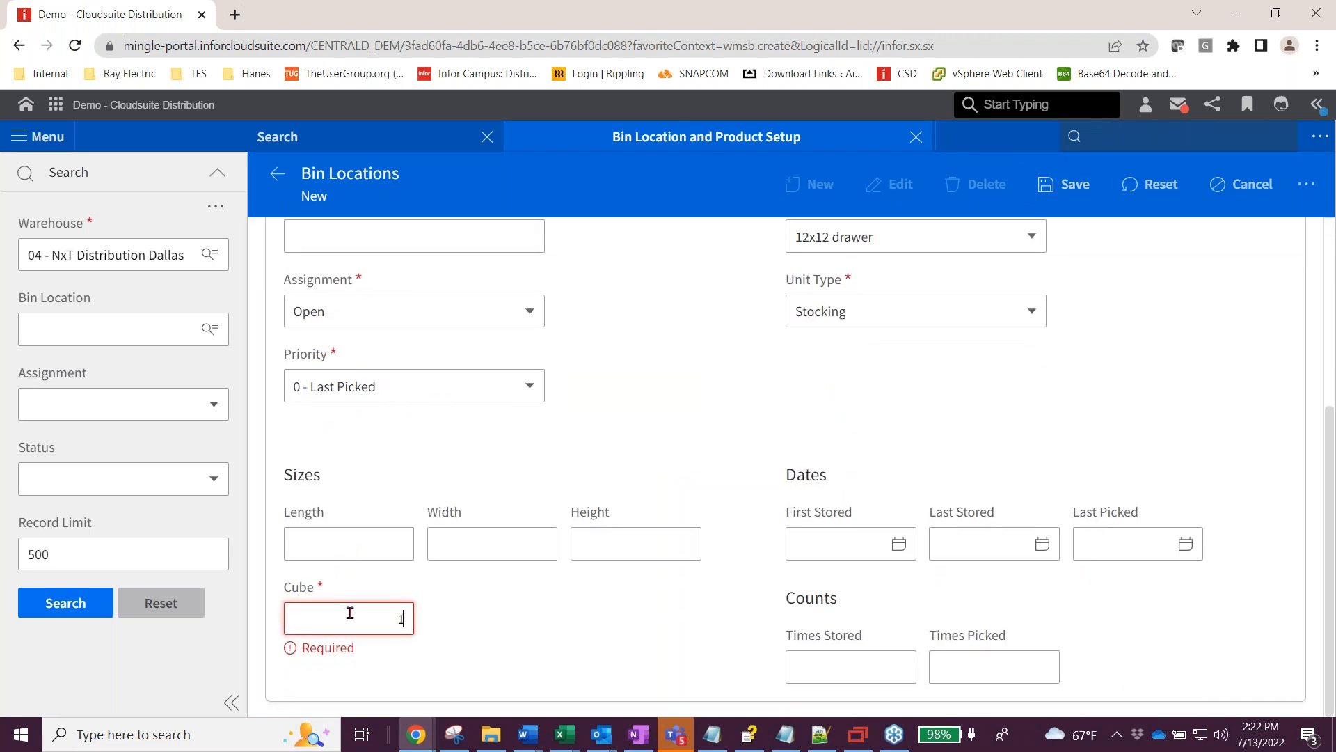
click(1085, 186)
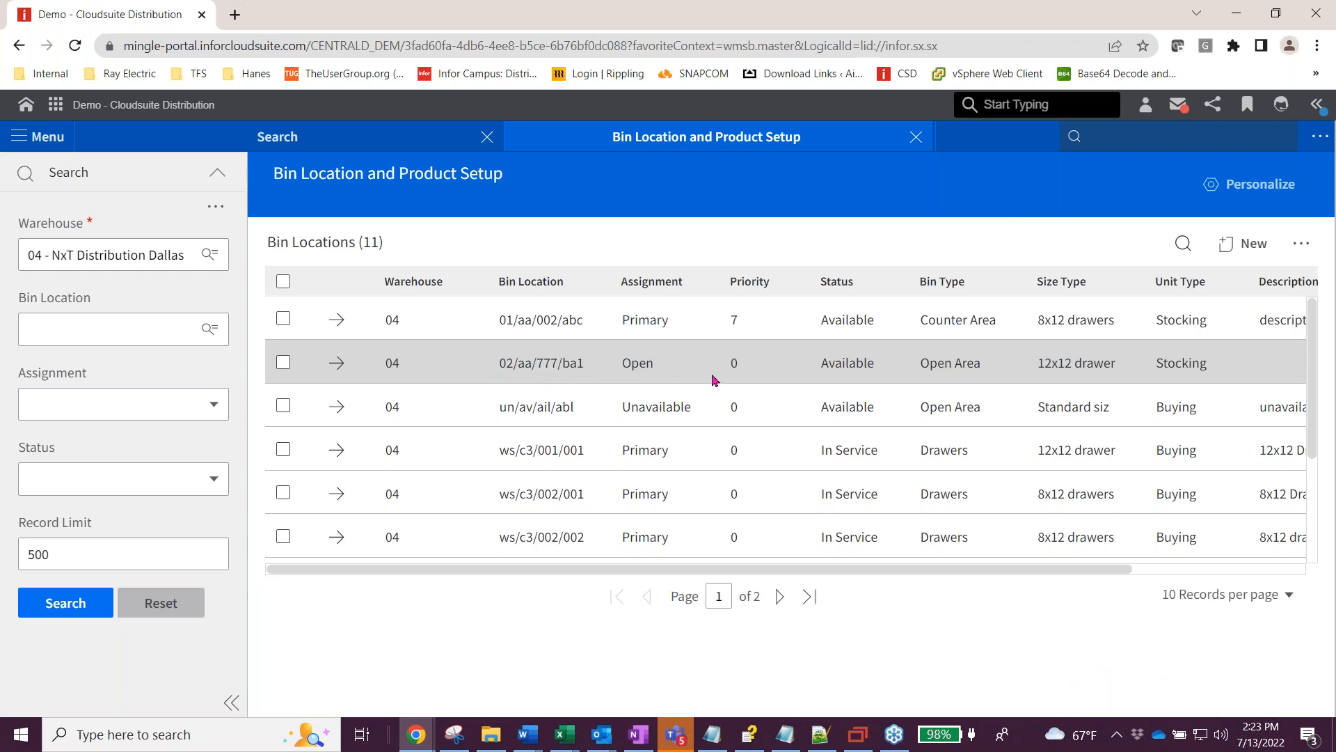
Initiate a purchase order in Purchase Order Entry for vendor 114 - The Toro Company, shipping to warehouse 04 - NxT Distribution Dallas.
click(1090, 137)
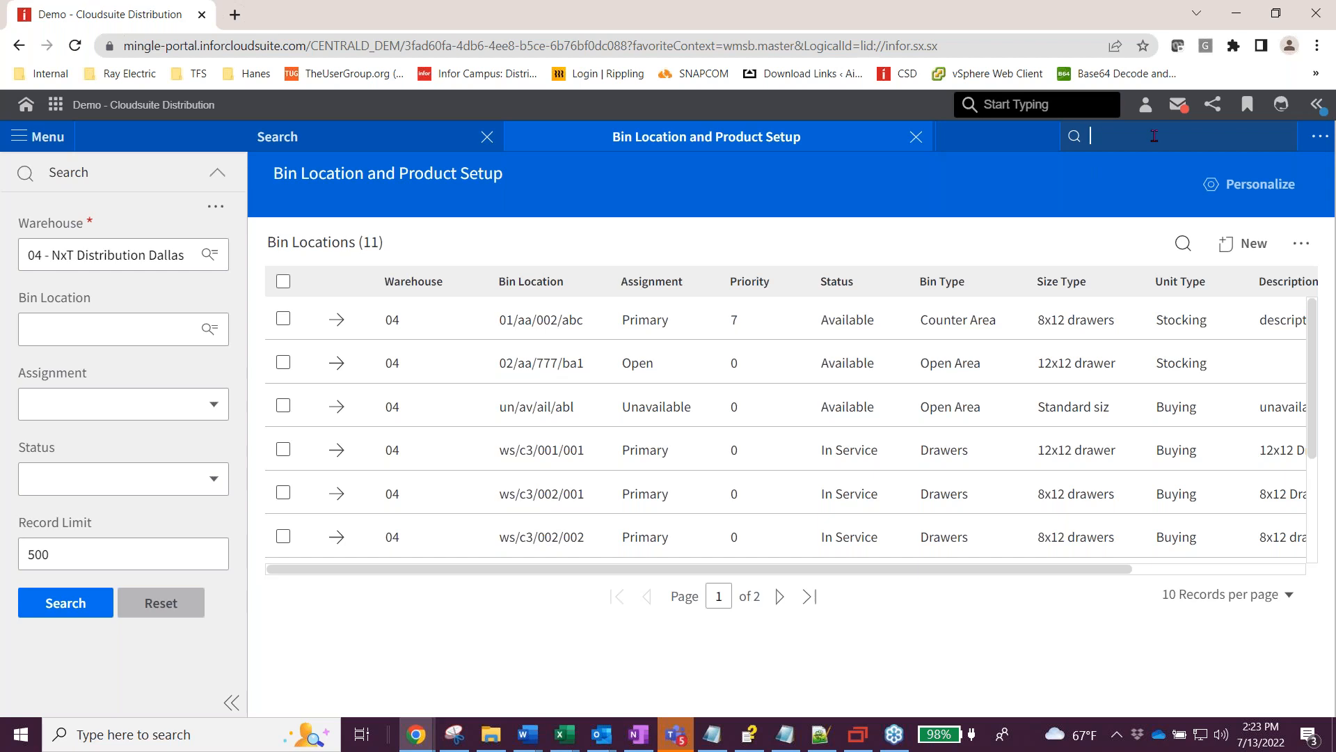
text(poei)
key(Return)
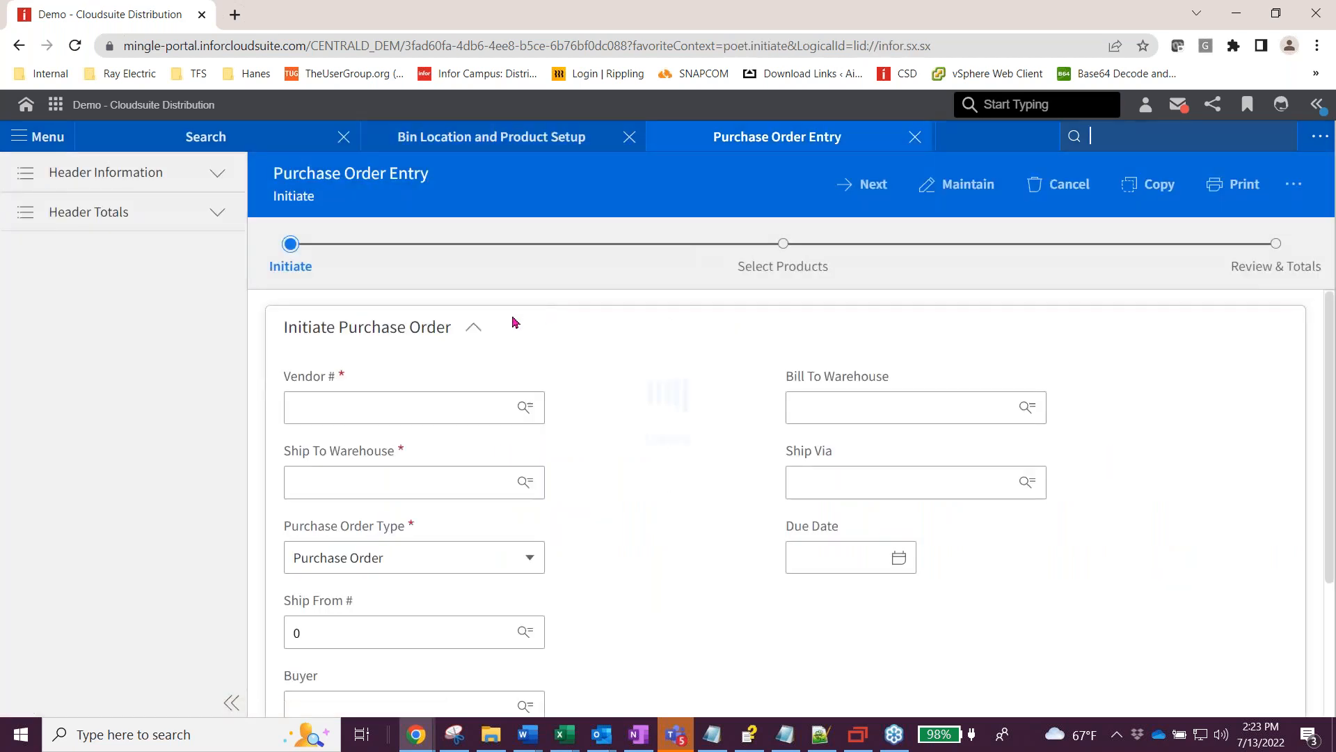
click(343, 406)
click(341, 444)
click(355, 488)
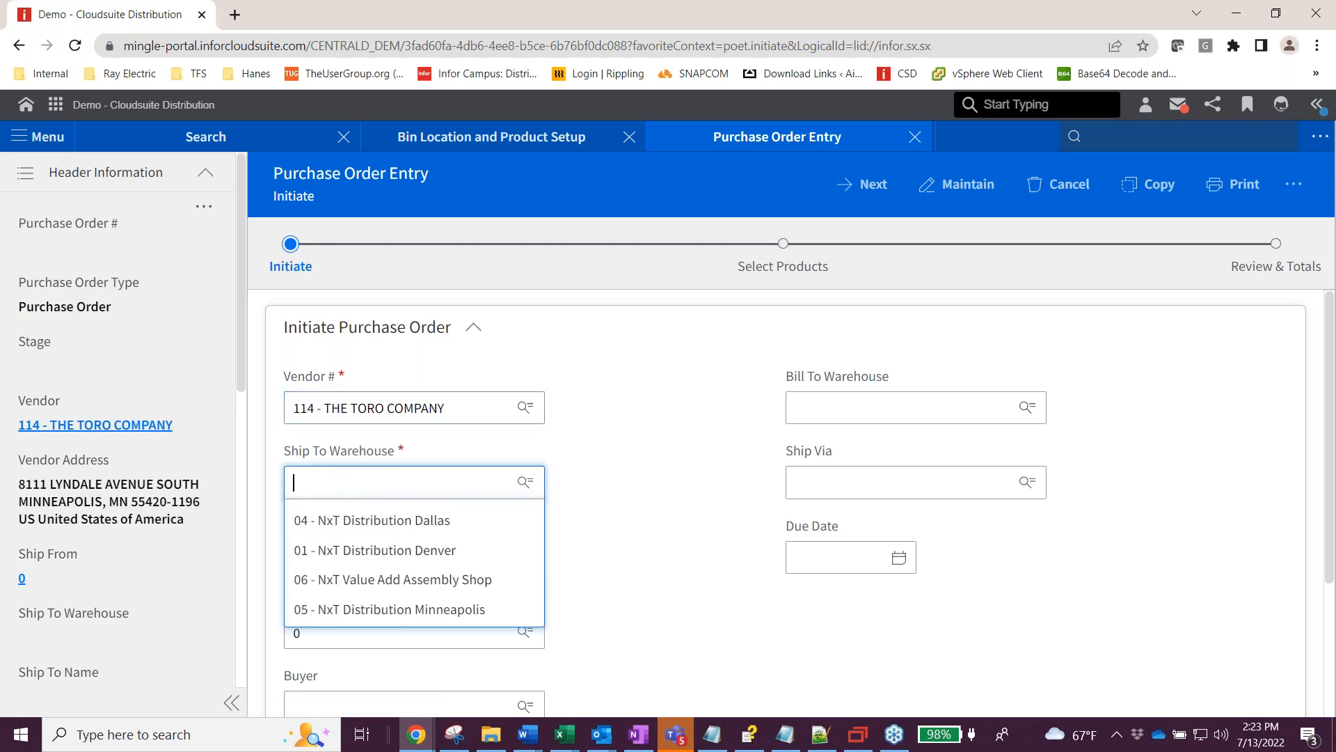
click(351, 515)
click(851, 186)
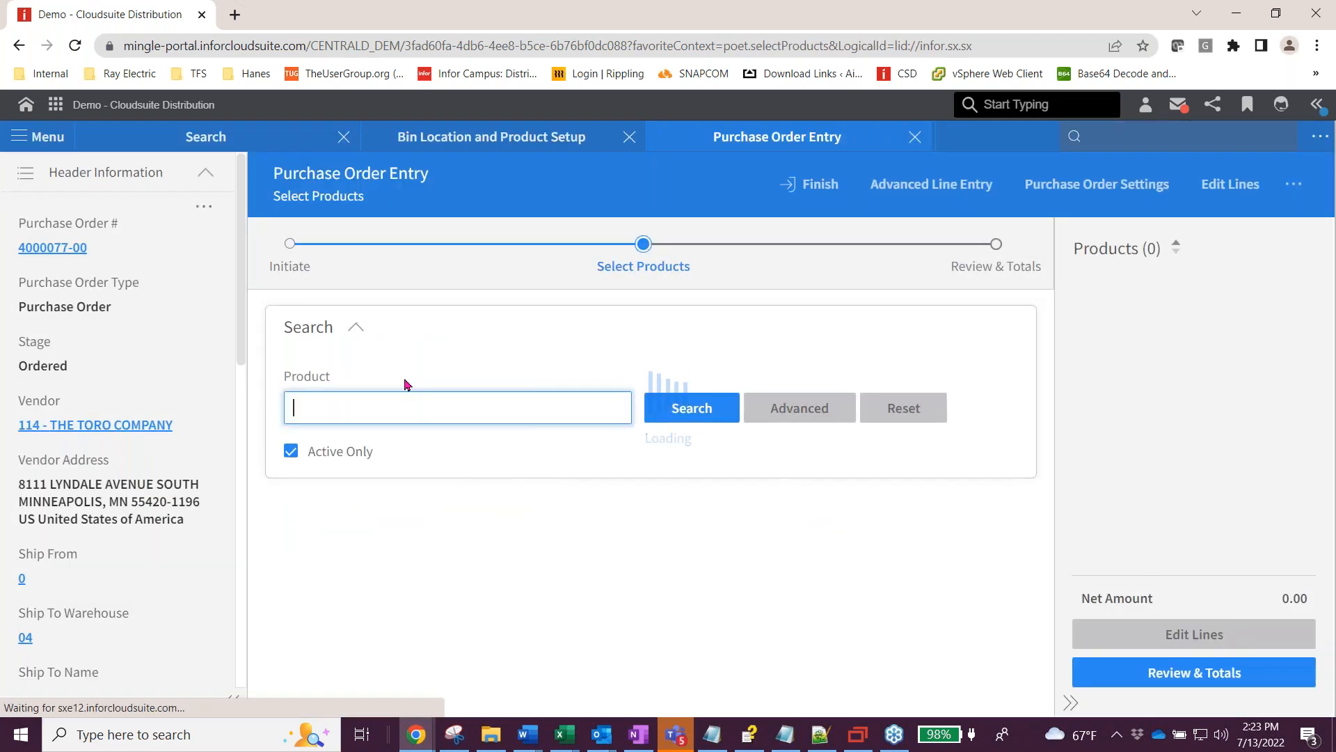
Add product 1-134, conveyor belt belting, to the purchase order with a quantity of 5.
click(330, 478)
click(353, 526)
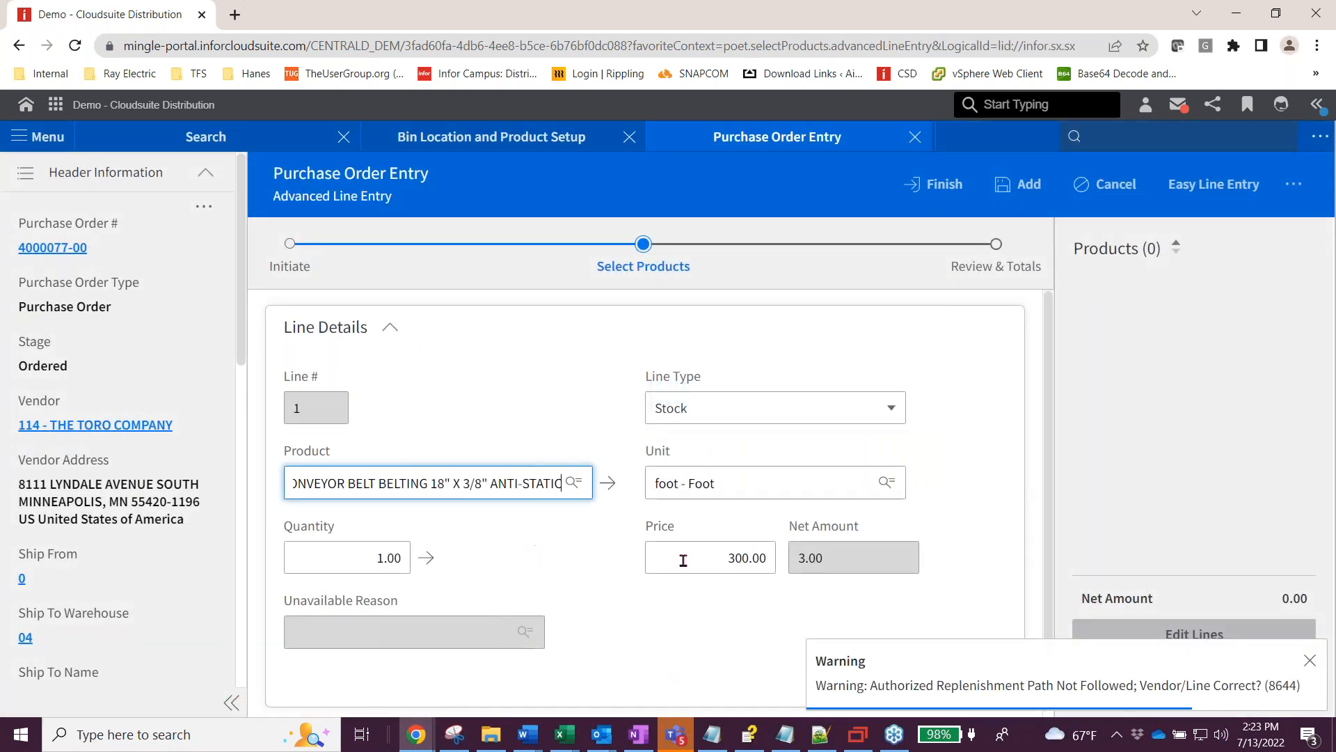
click(376, 557)
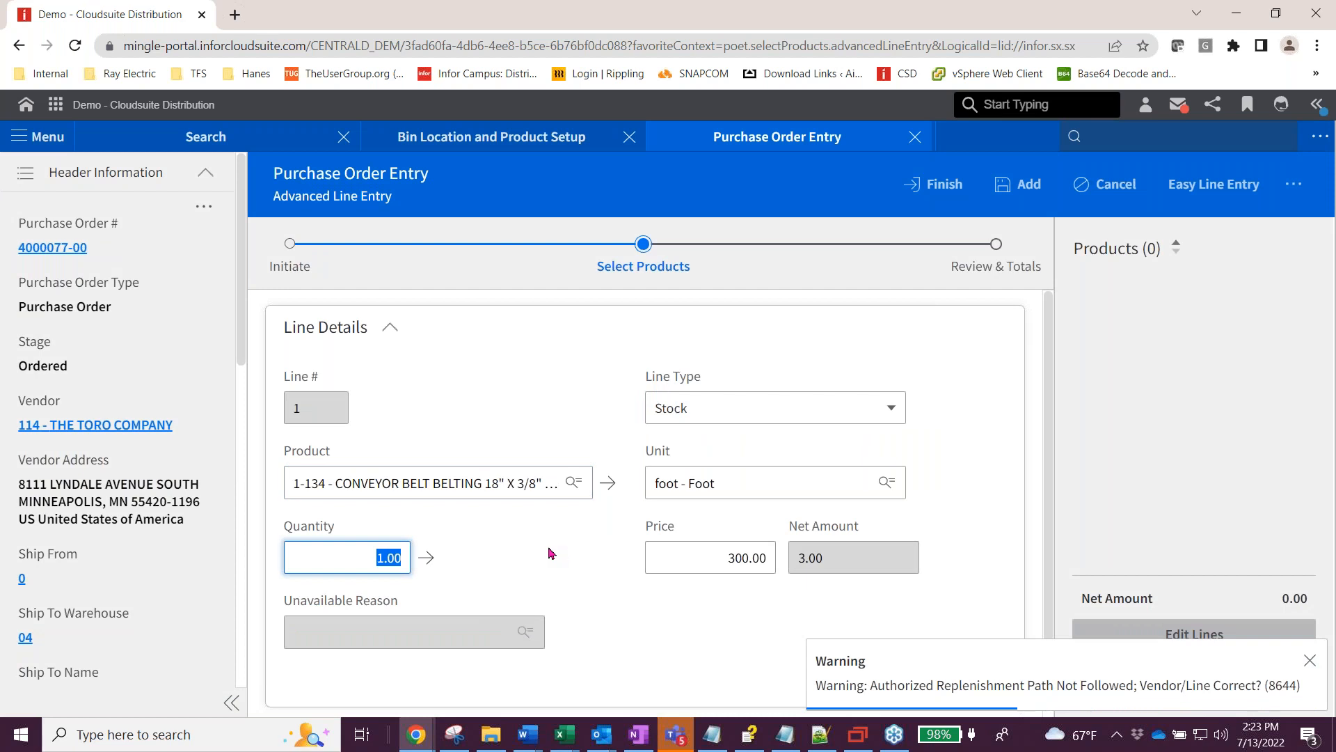
text(5.00)
key(Tab)
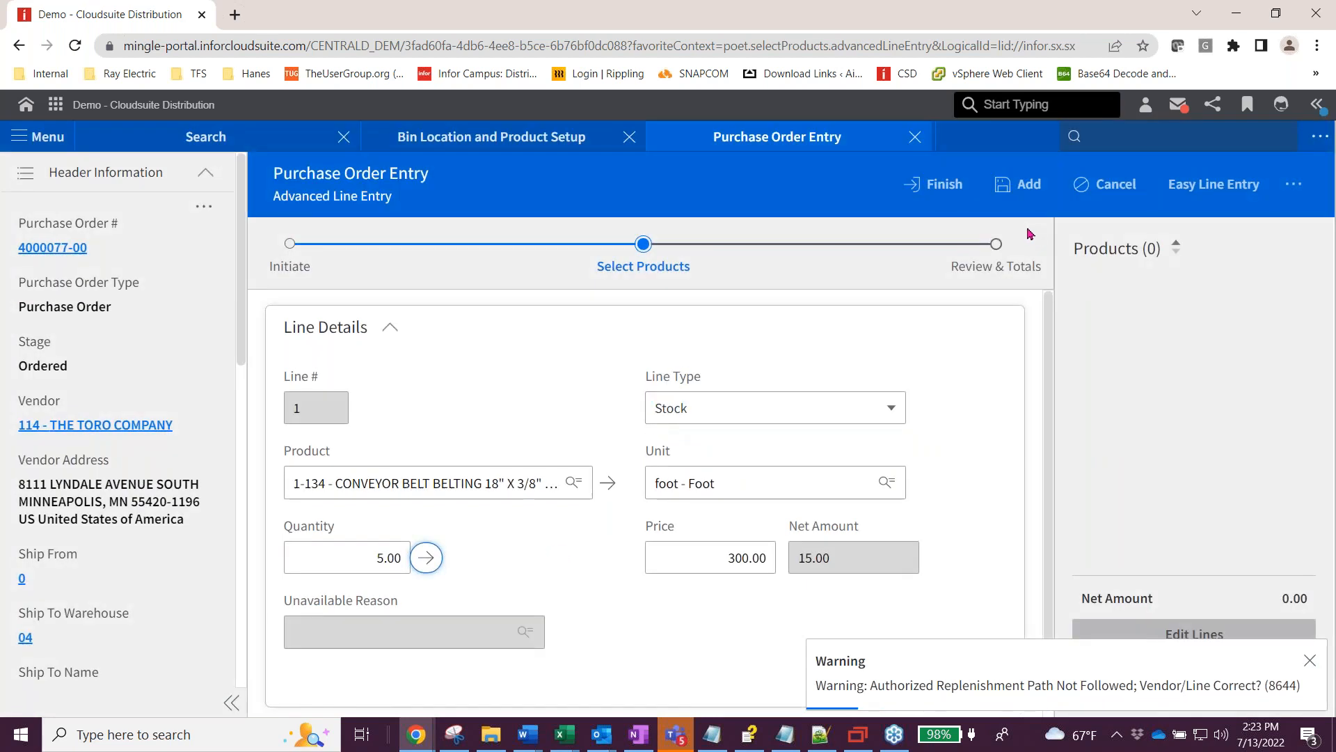
click(1030, 200)
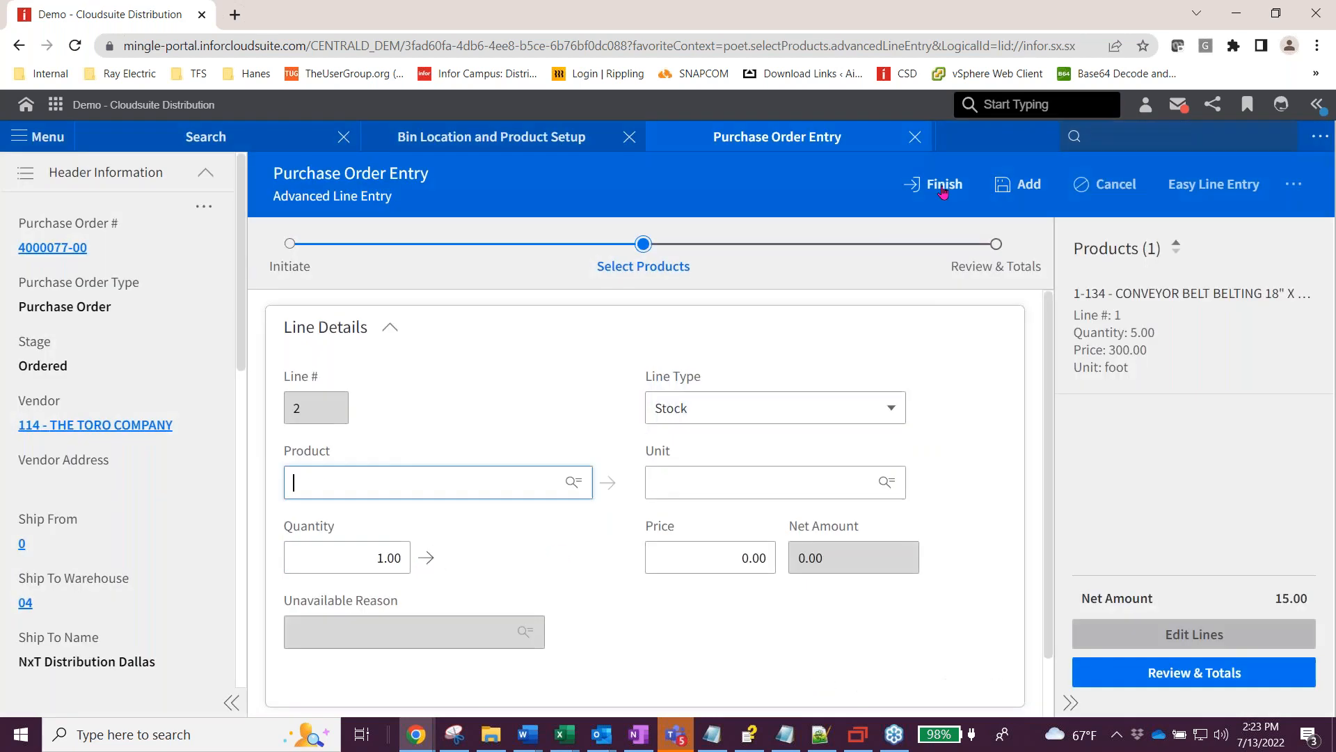
Finish the purchase order for product 1-134 and close Purchase Order Entry.
click(941, 185)
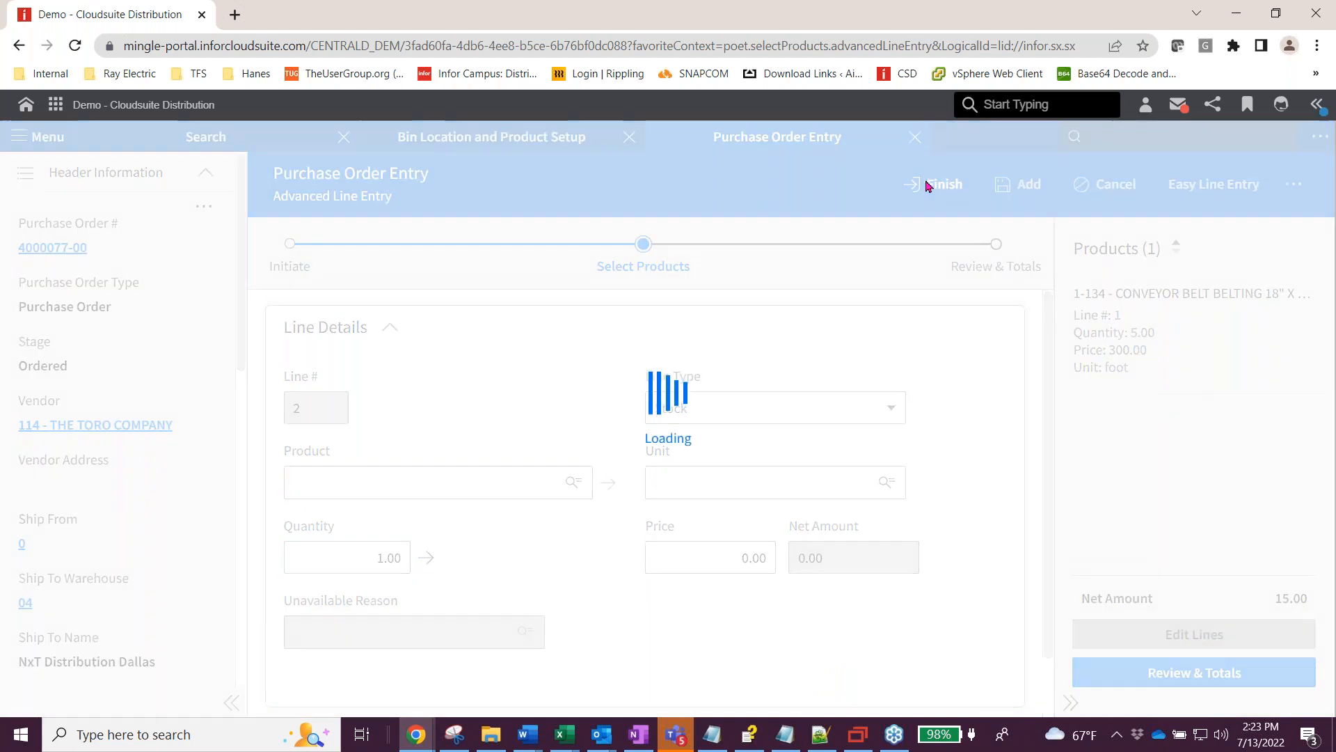
click(914, 137)
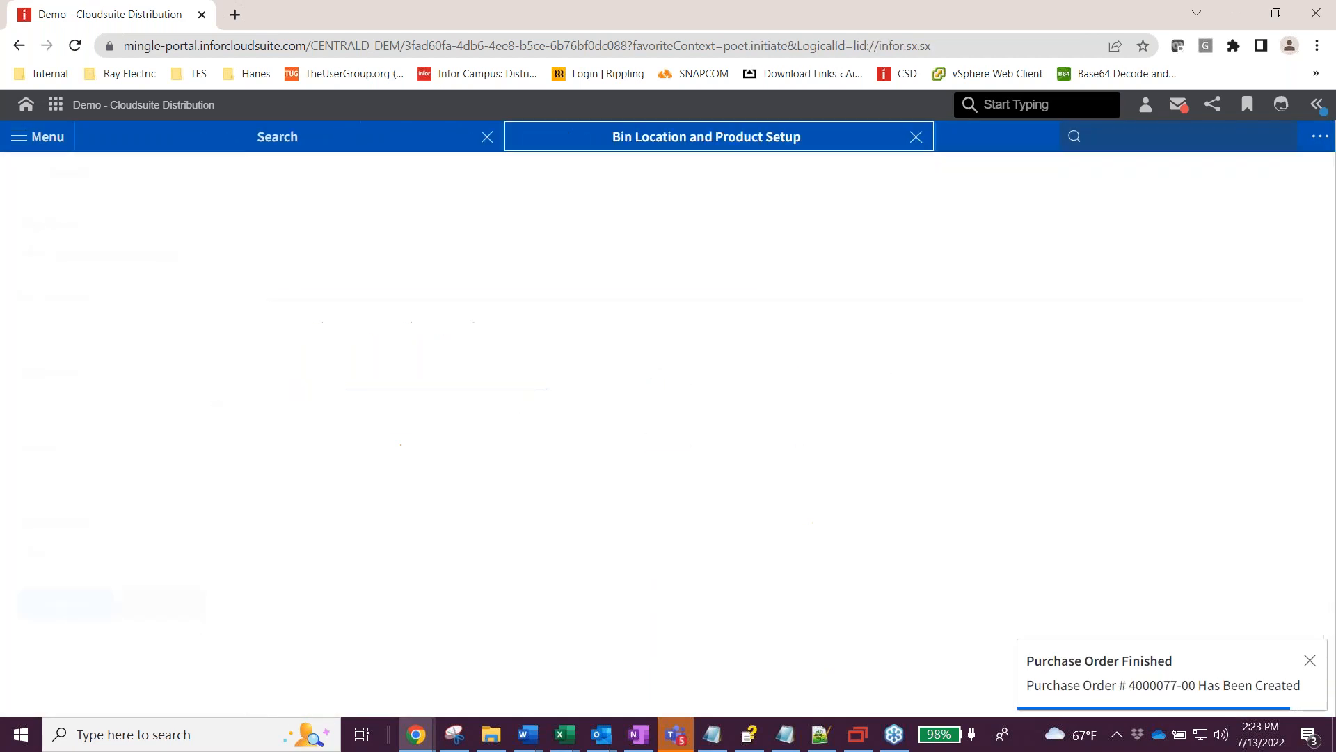
Open the PO Pre-Receiving Report (porii) and copy the stored report PreRec for a new run.
click(1140, 132)
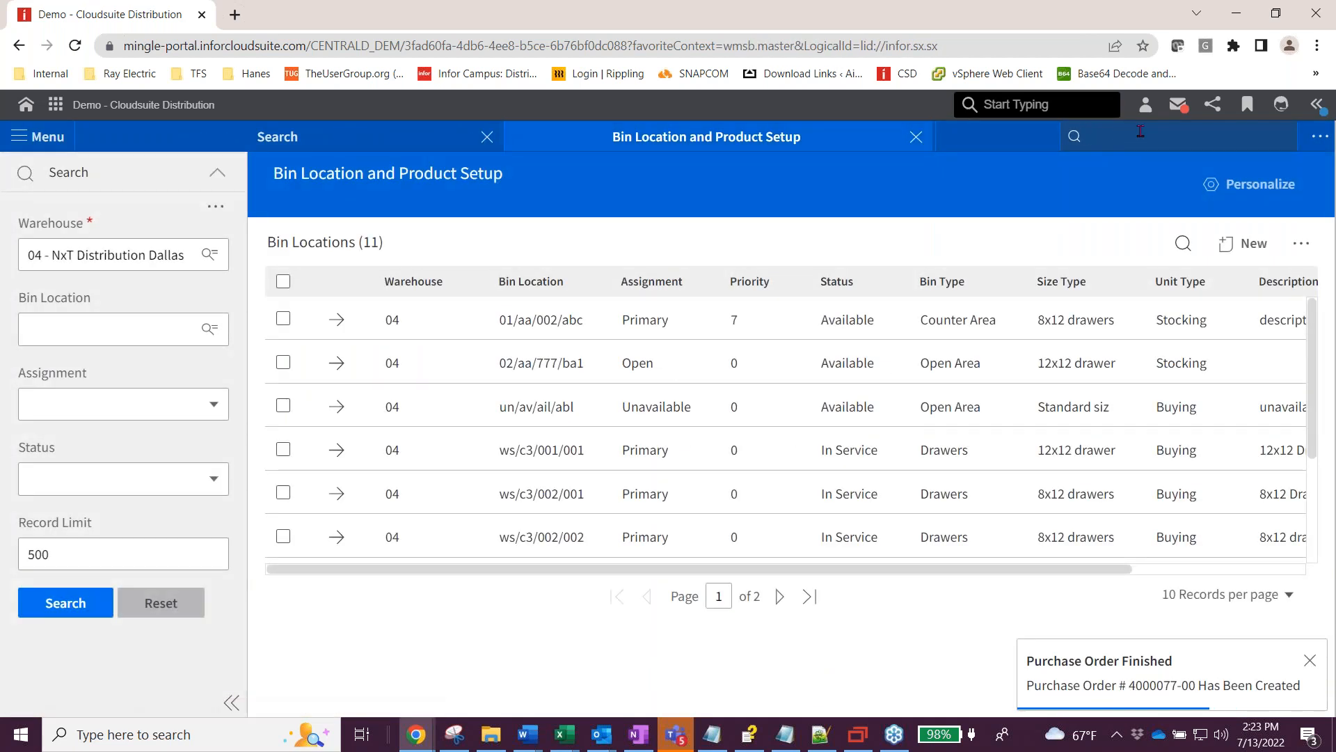
text(porii)
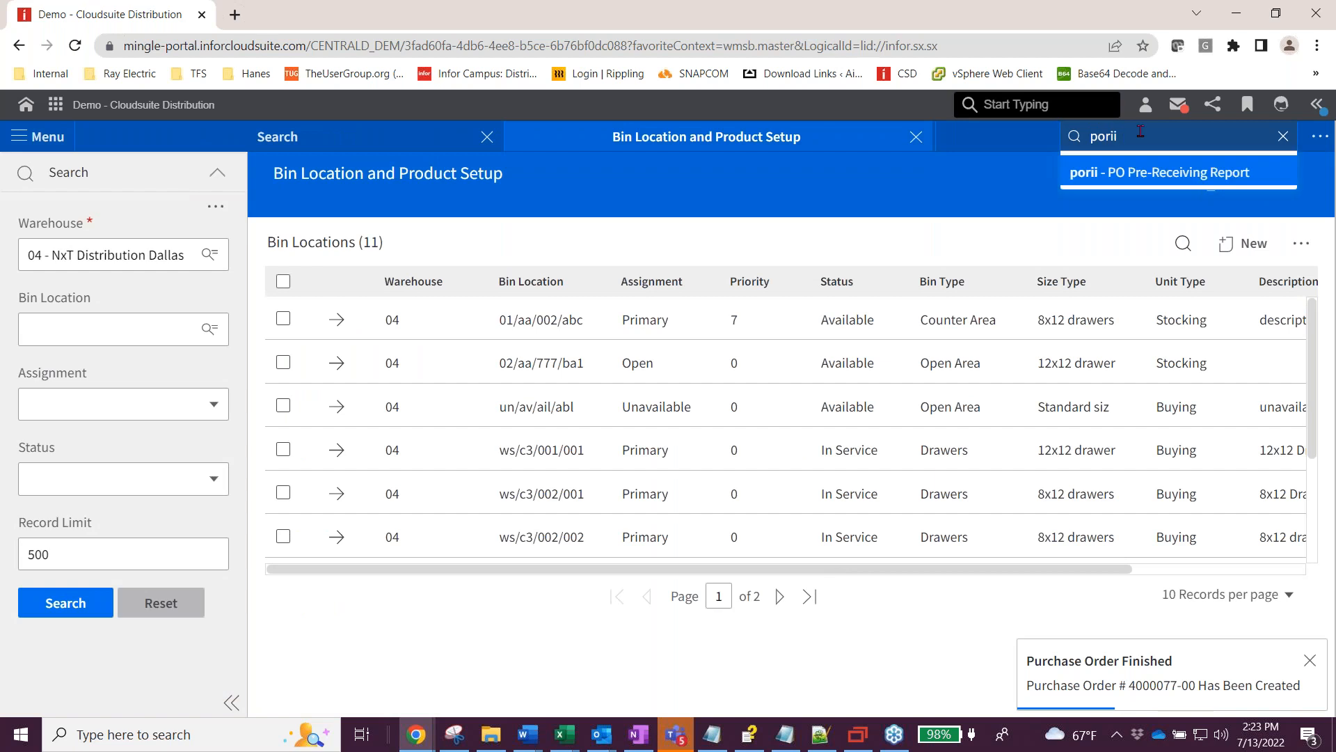
key(Return)
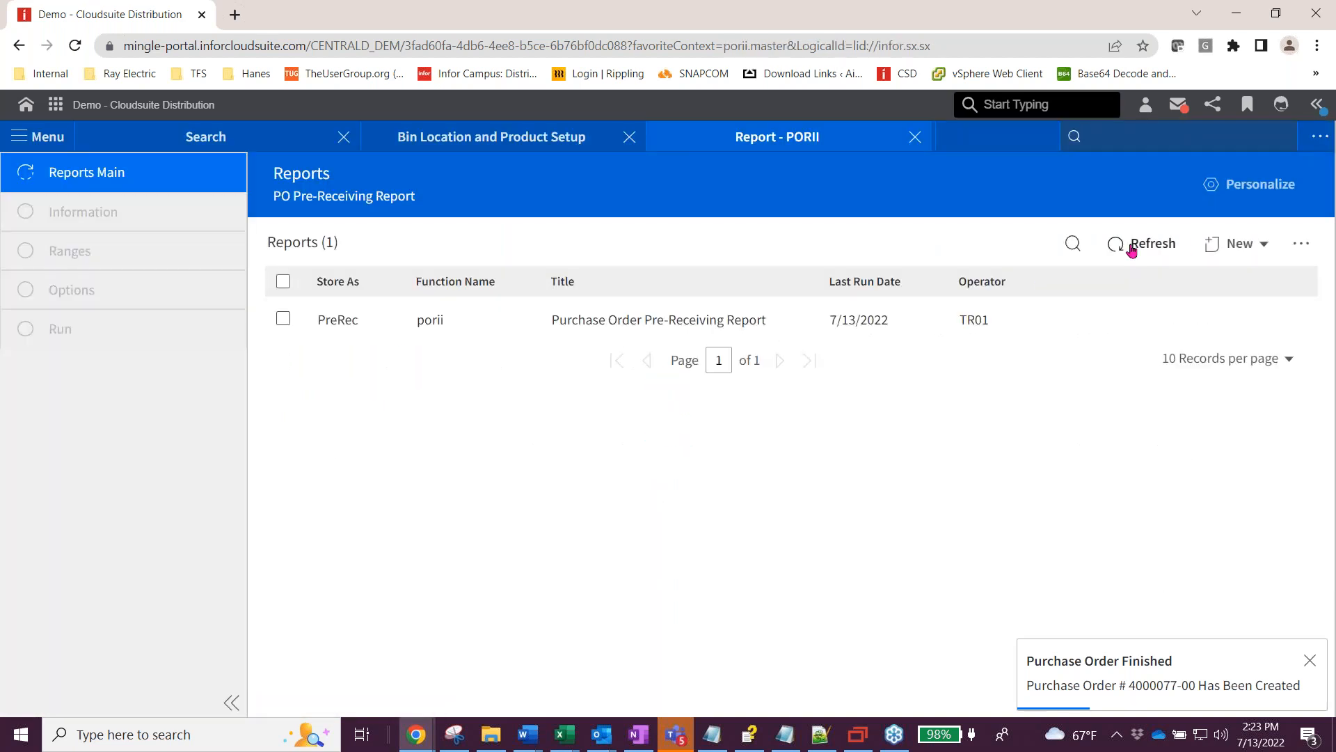
click(283, 319)
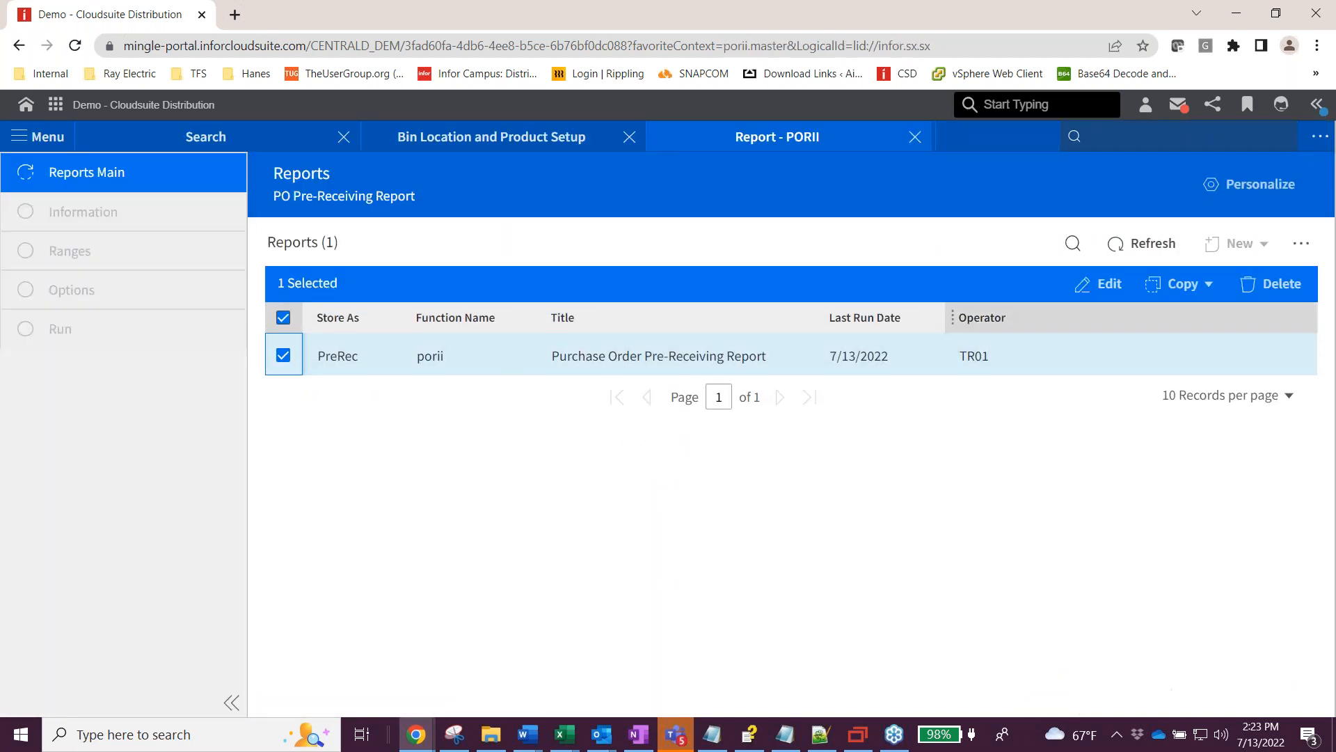
click(1183, 284)
click(1138, 352)
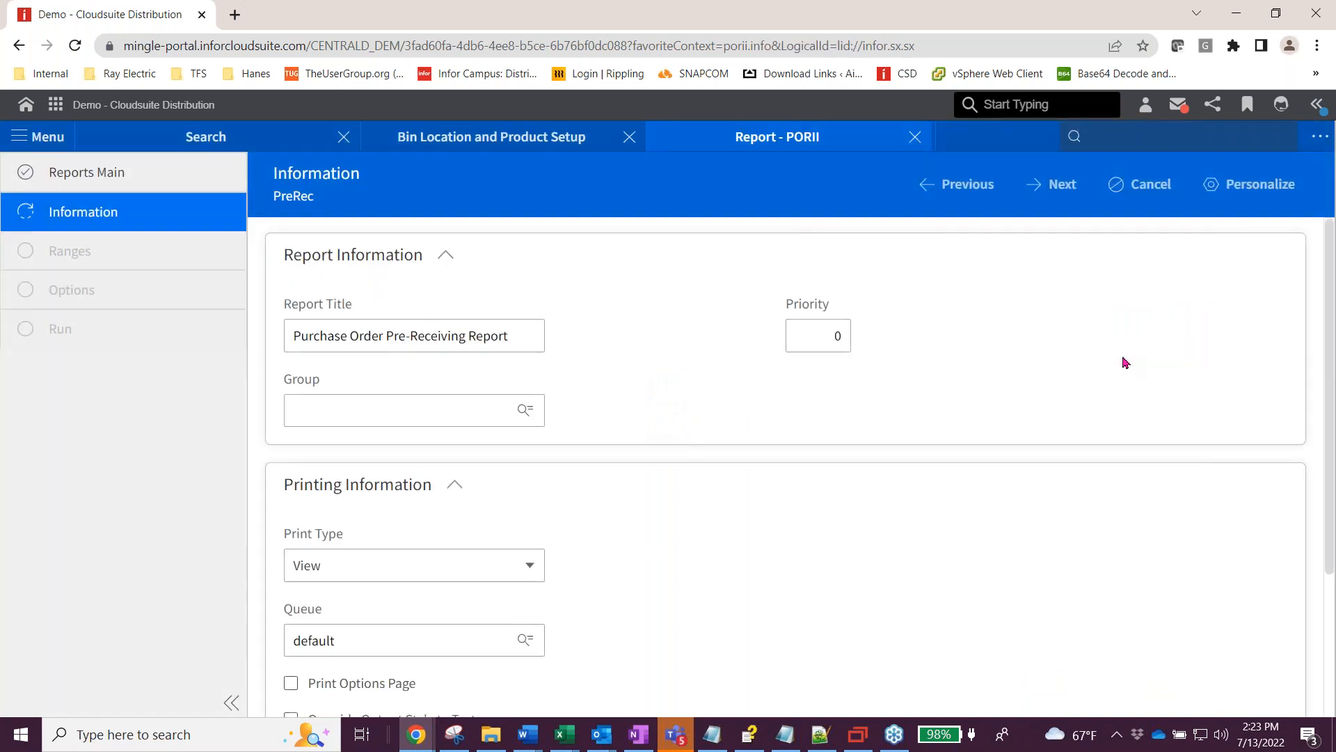
Add the last purchase order, for The Toro Company, to the PO list in the PreRec report options and save the list.
click(1052, 185)
click(1052, 185)
click(468, 334)
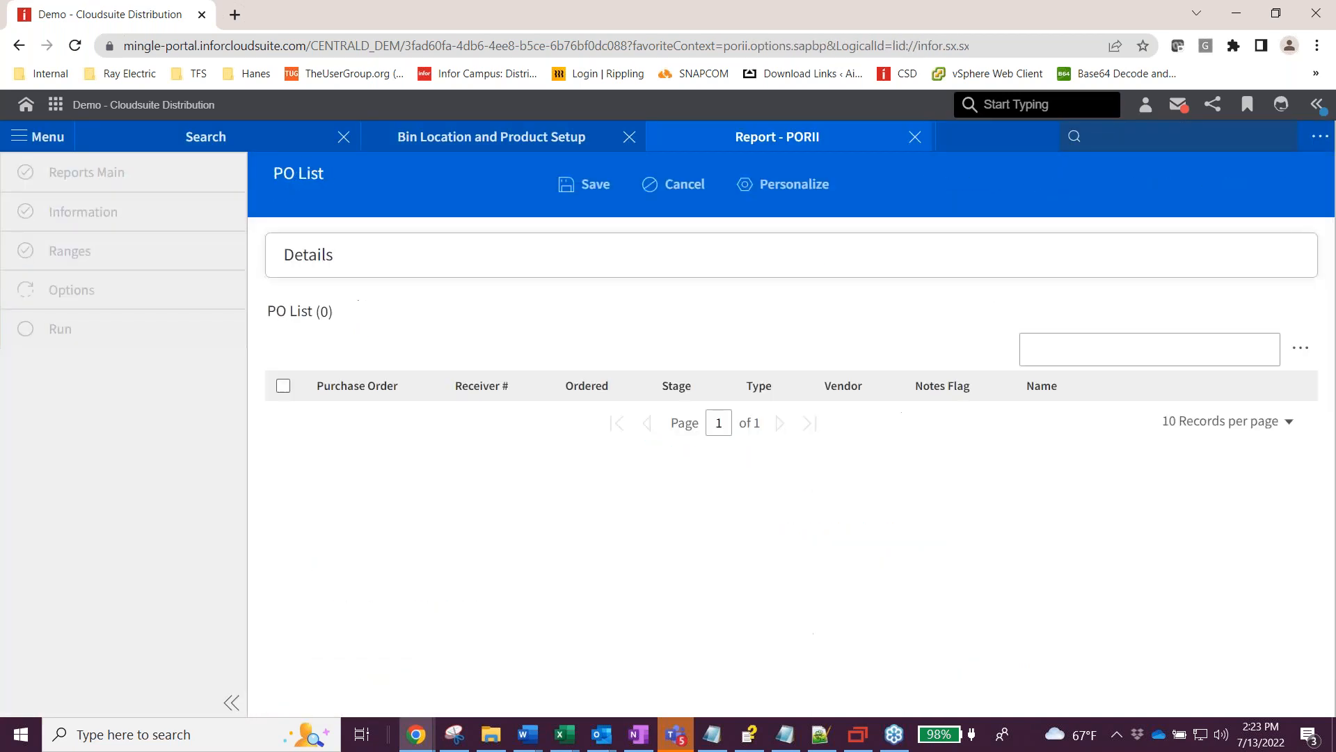
click(352, 337)
click(388, 373)
click(359, 387)
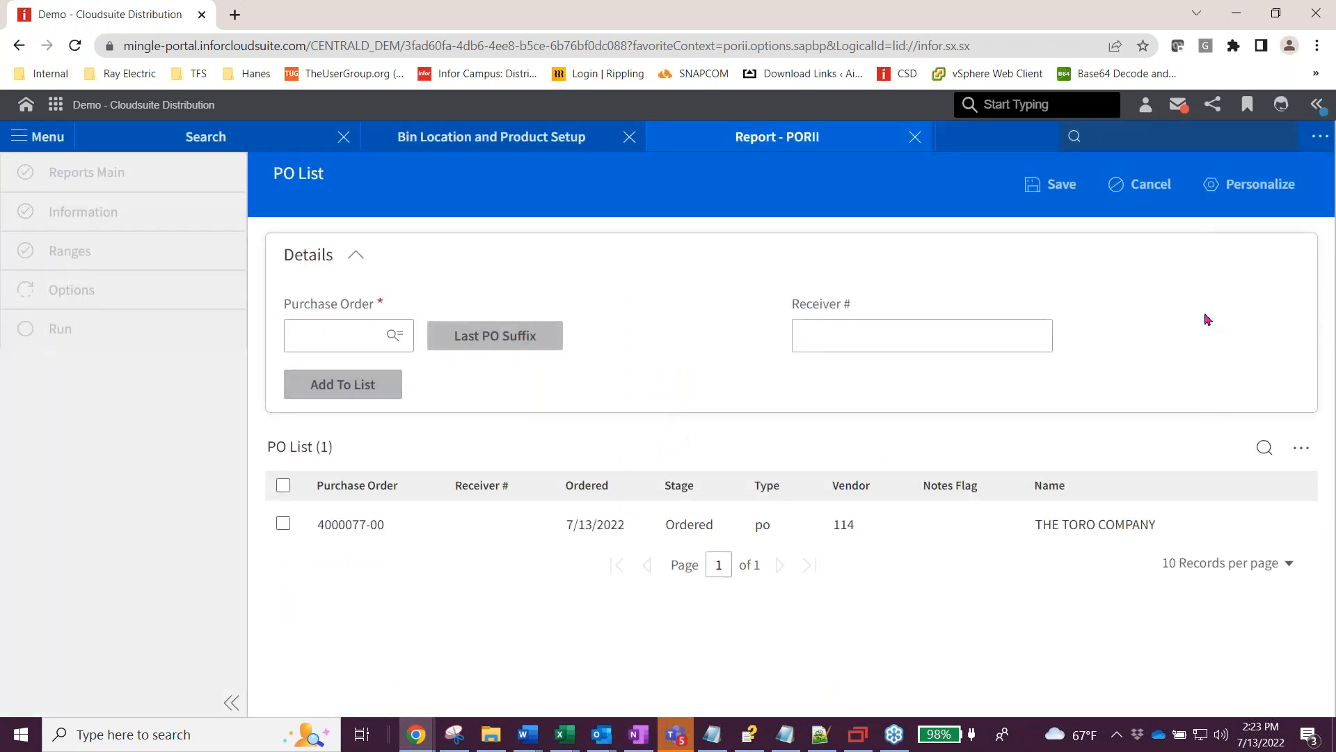
click(1054, 185)
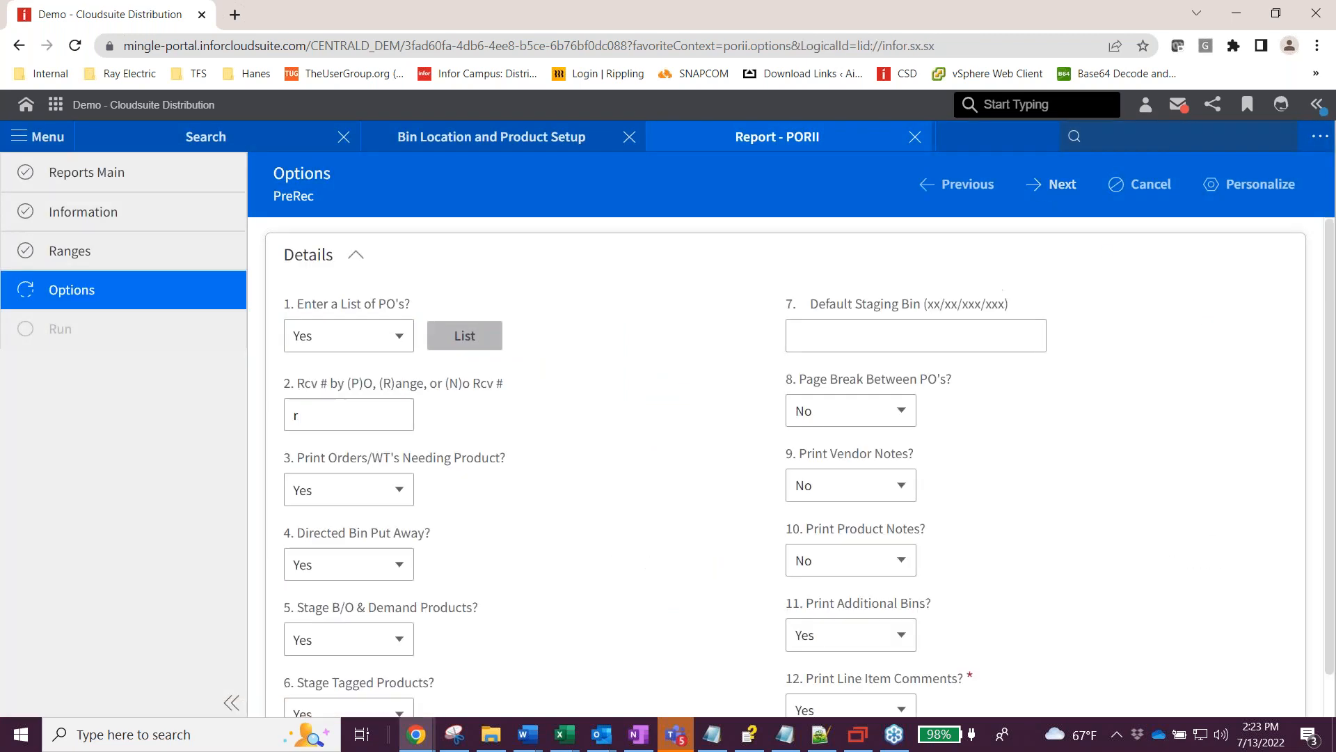
Review the PreRec report options, keep them as set, and submit the report run.
scroll(698, 411, down, 1)
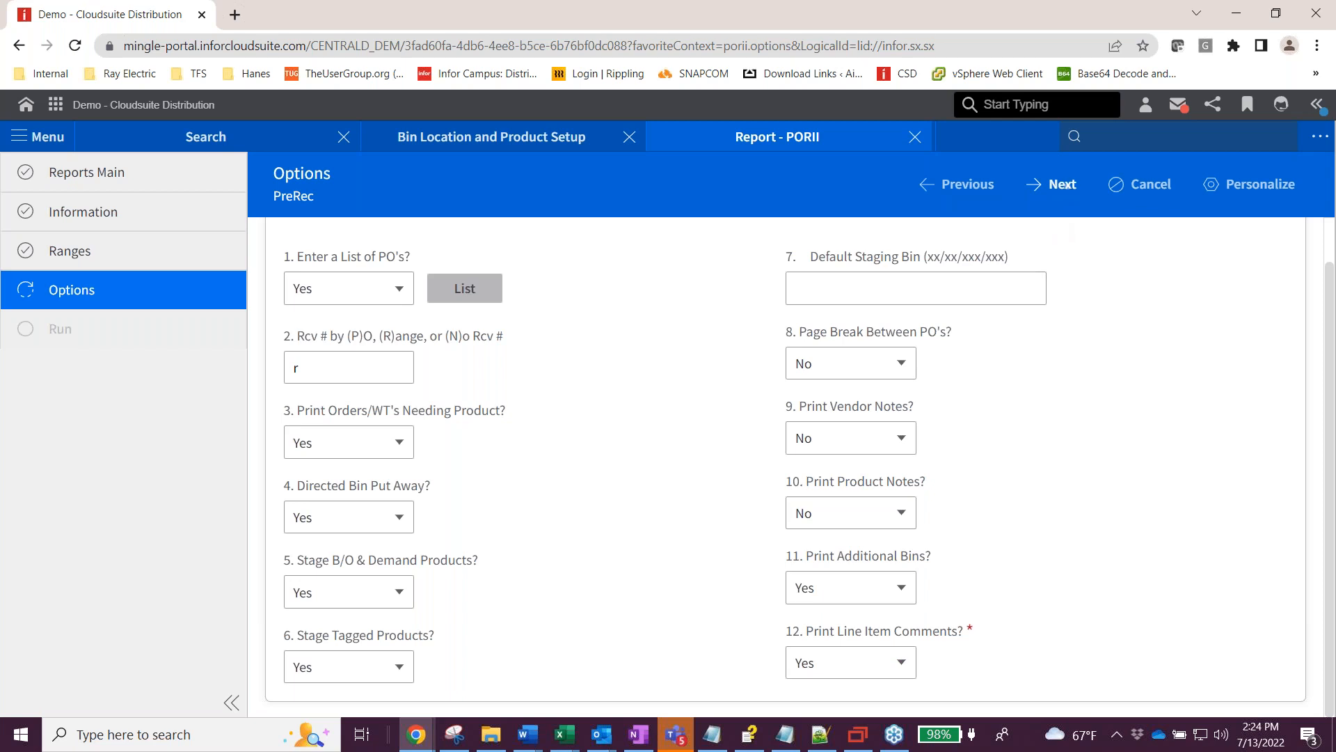
click(1068, 186)
click(1057, 185)
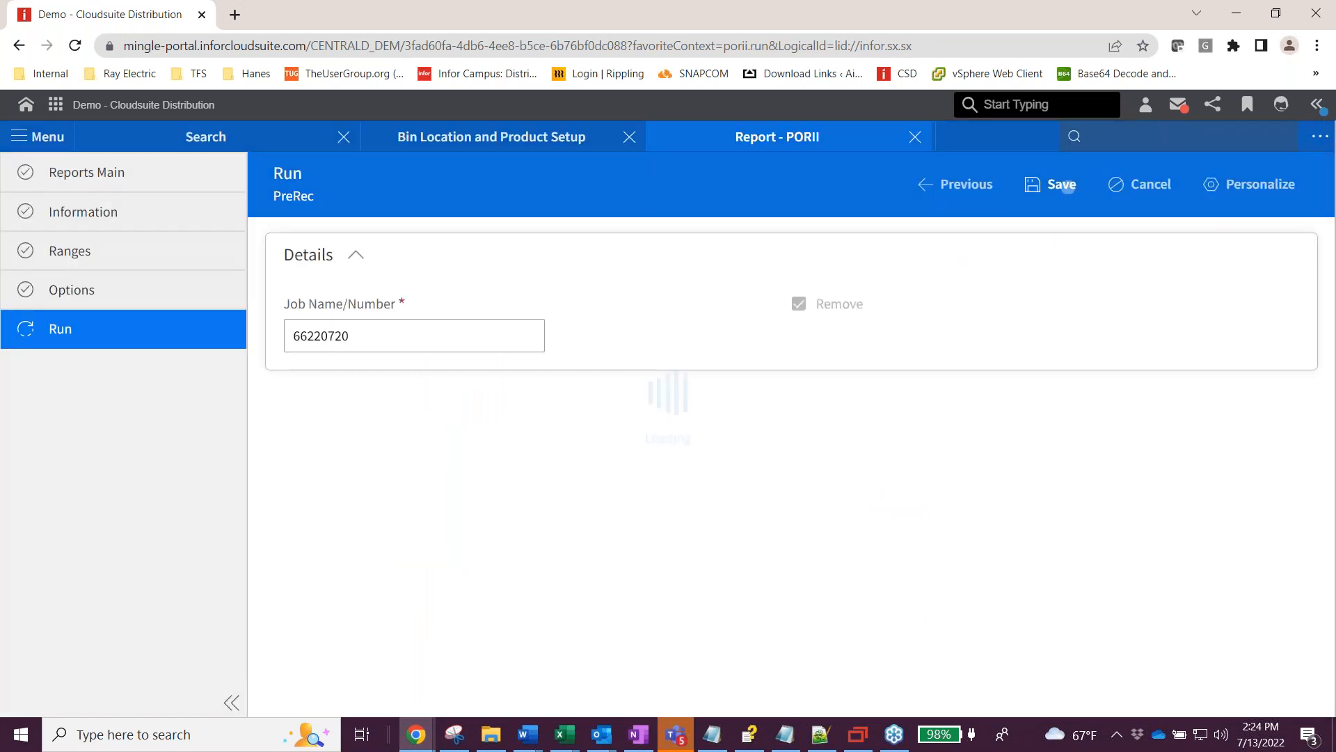
click(1139, 245)
Refresh the generated reports, open the newest Purchase Order Pre-Receiving report, and examine the put-away details for product 1-134.
click(1316, 105)
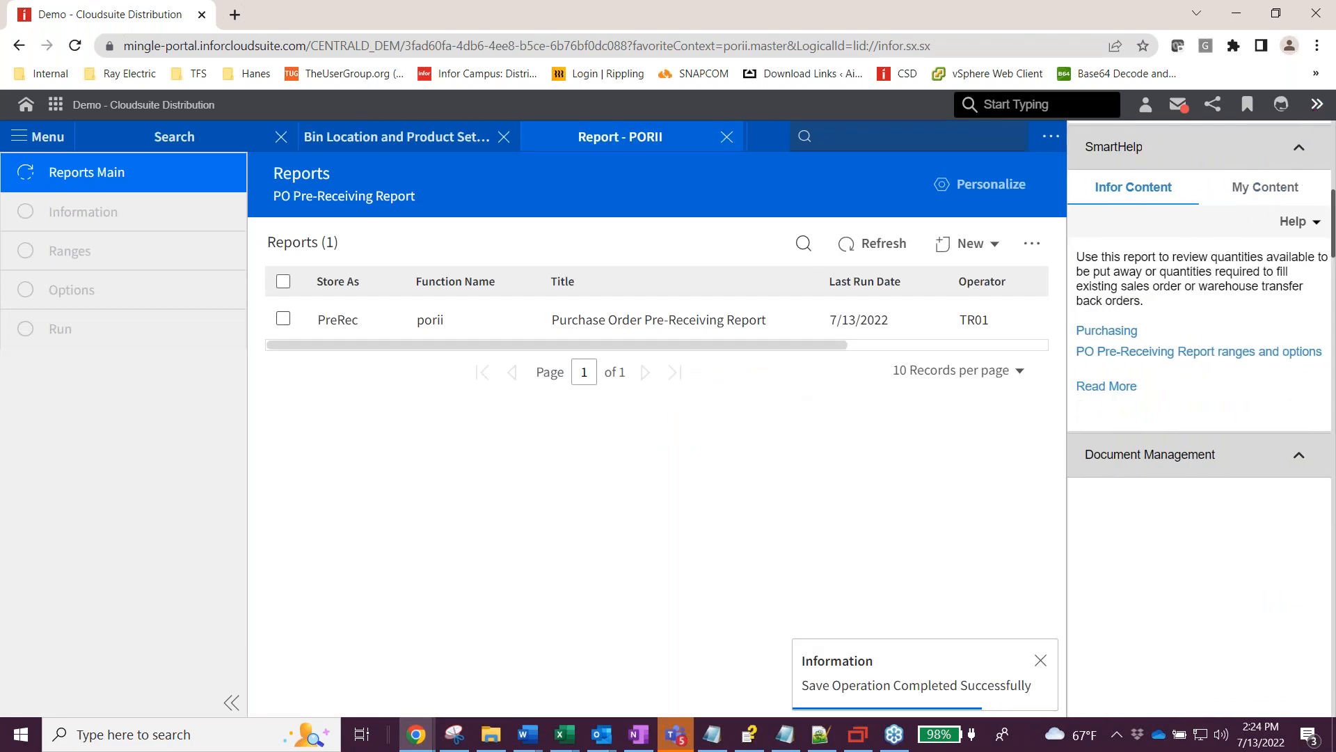
scroll(1308, 135, down, 5)
scroll(1151, 394, down, 3)
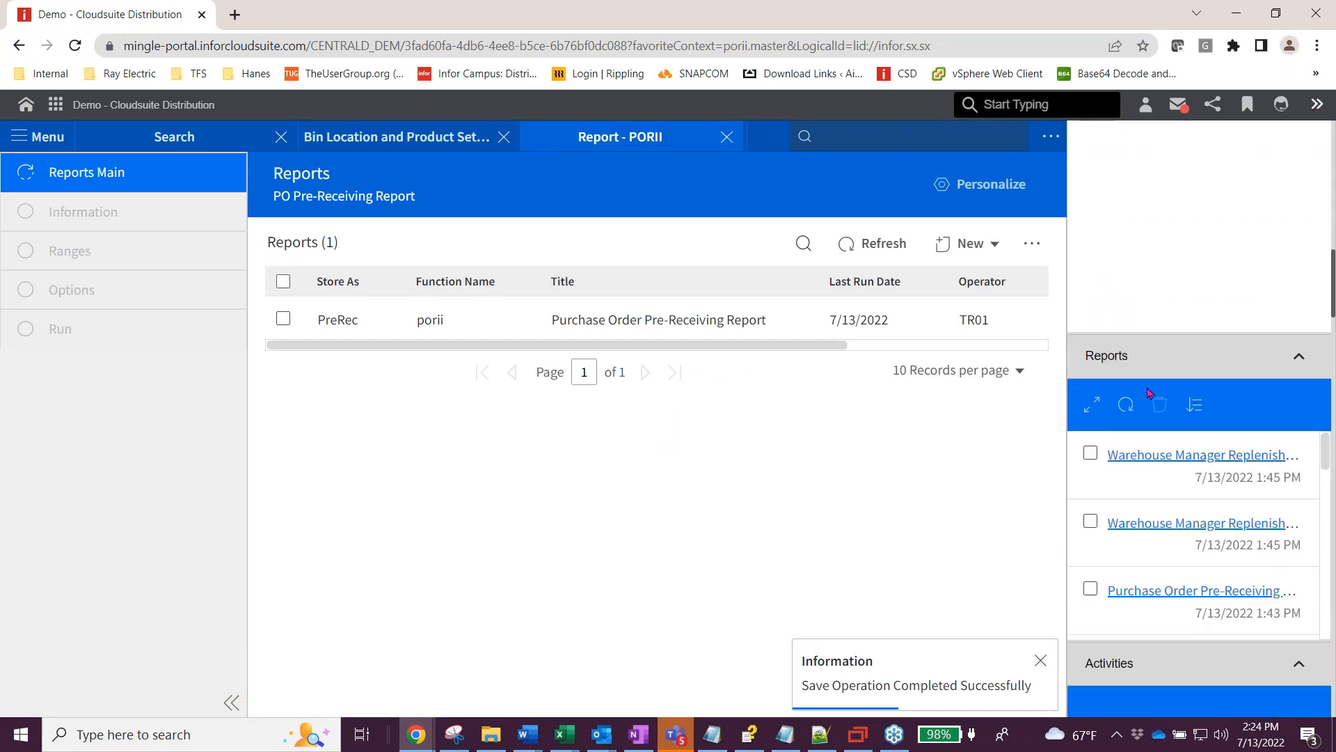
click(1126, 404)
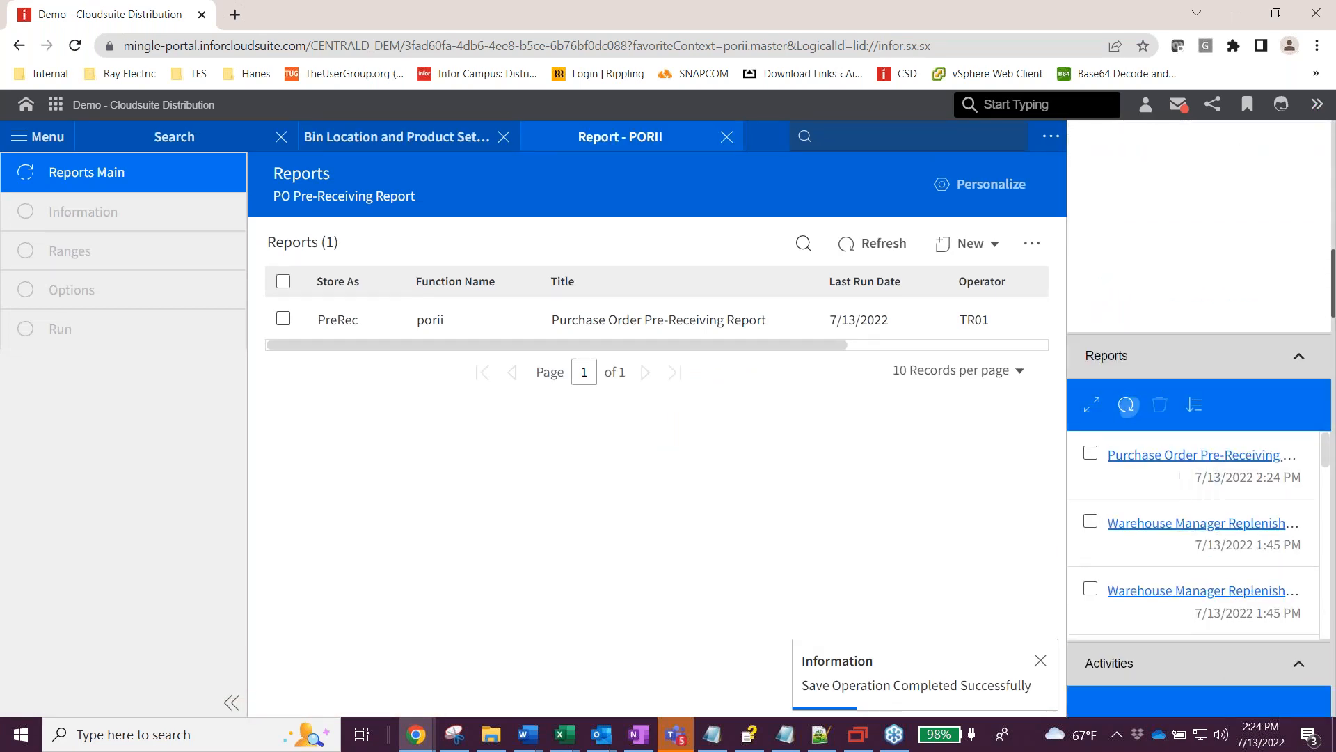
click(1140, 458)
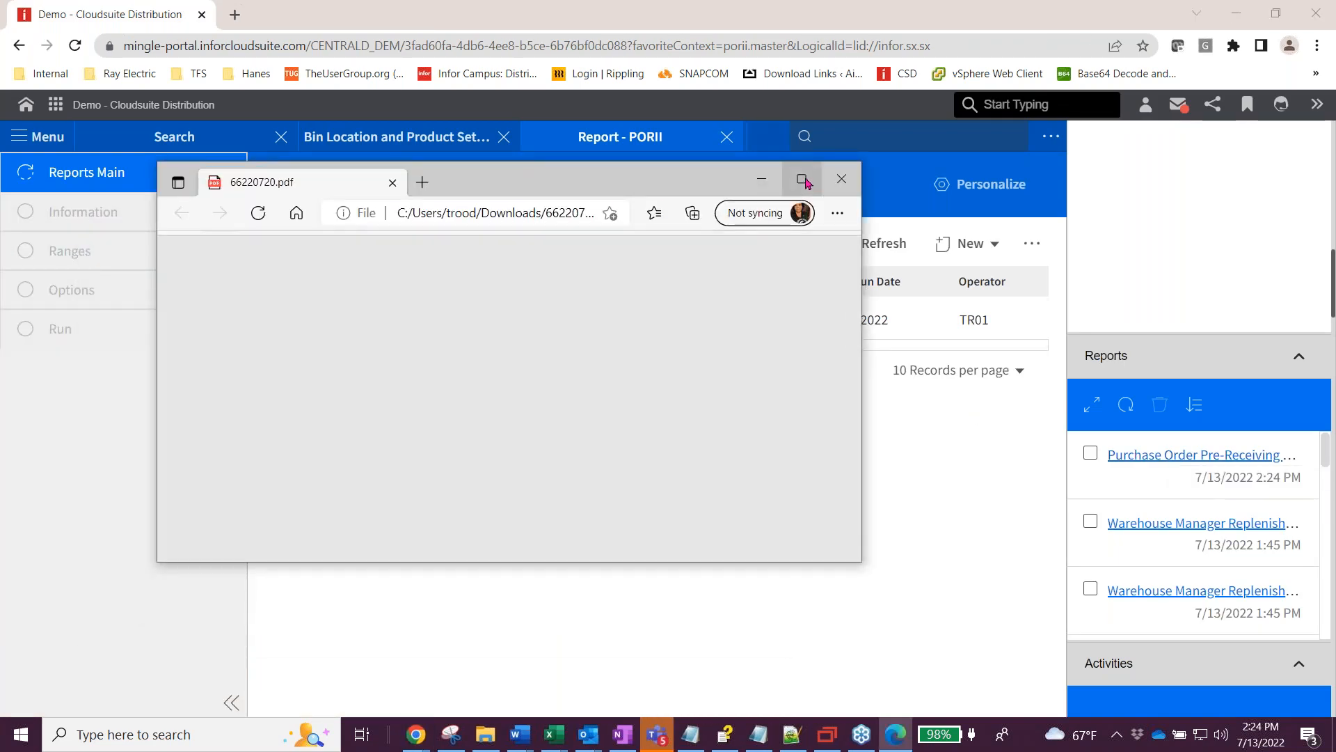
click(804, 180)
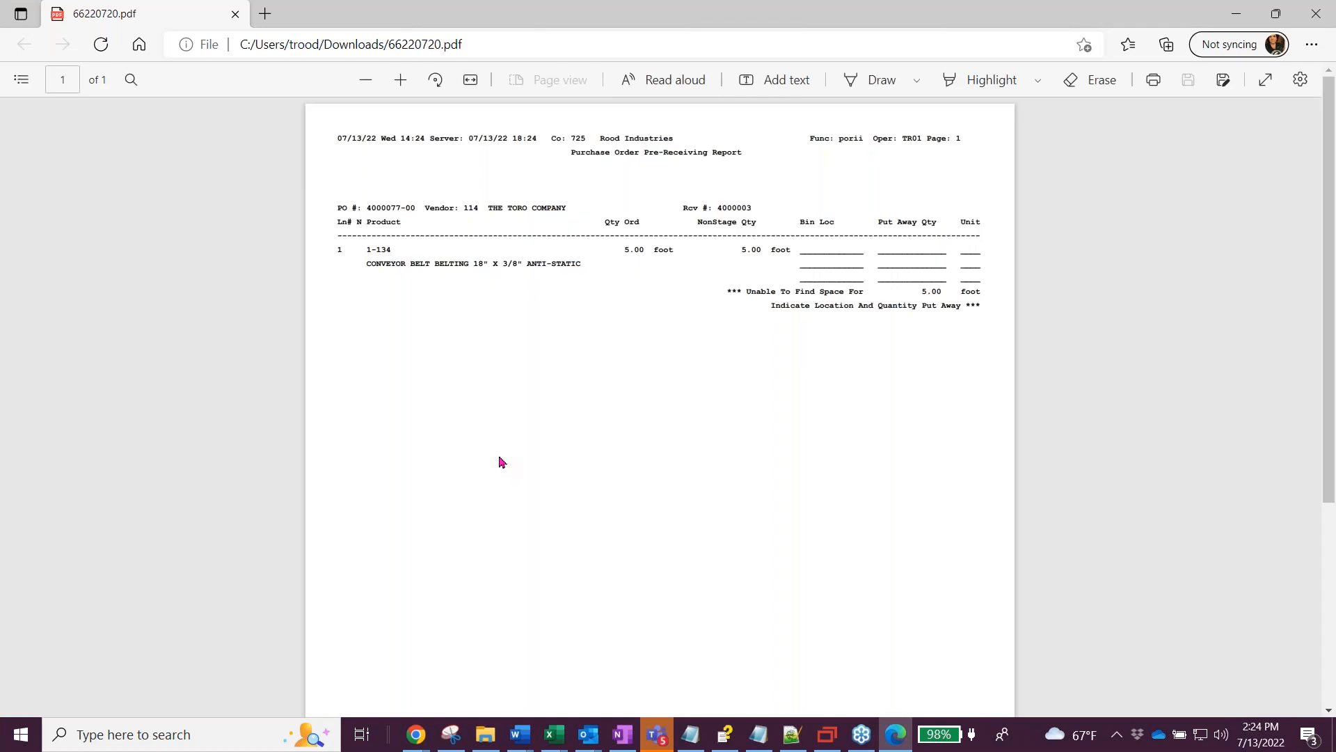
ctrl+scroll(499, 462, up, 2)
scroll(499, 462, up, 3)
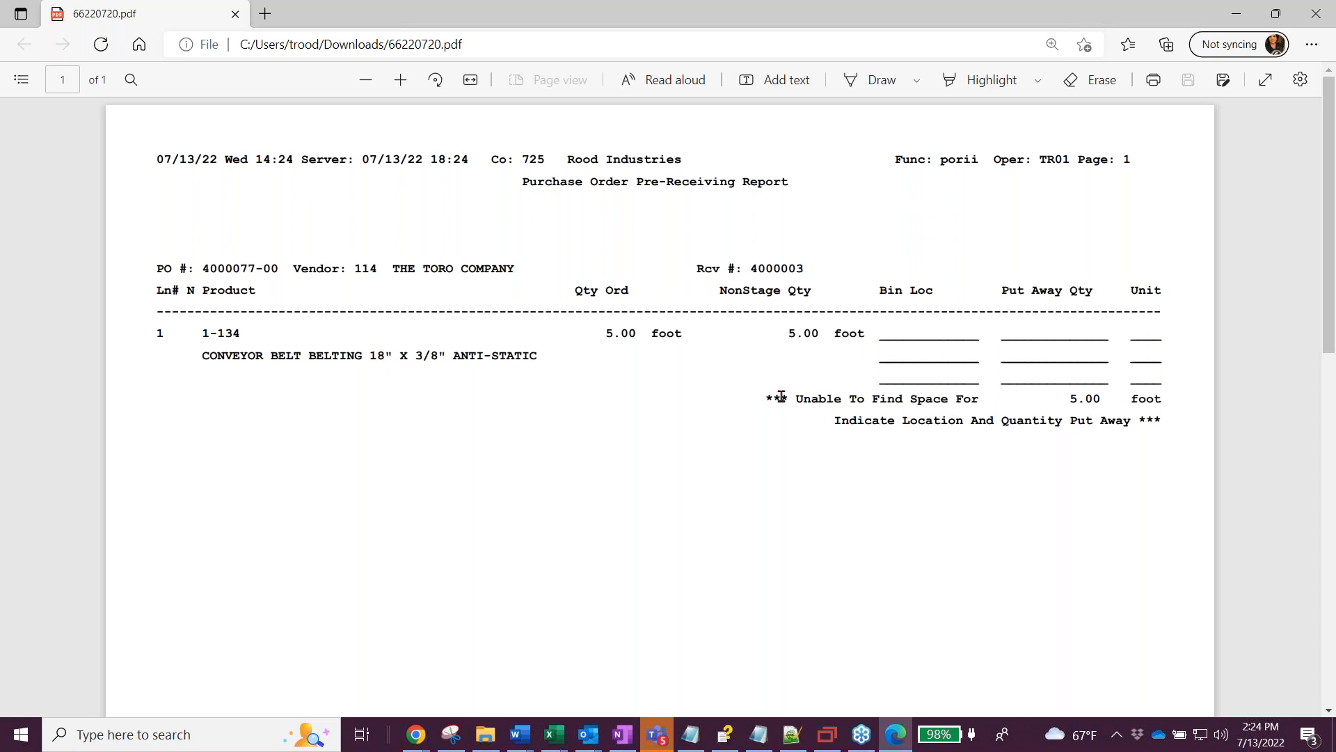
drag(784, 398, 1167, 399)
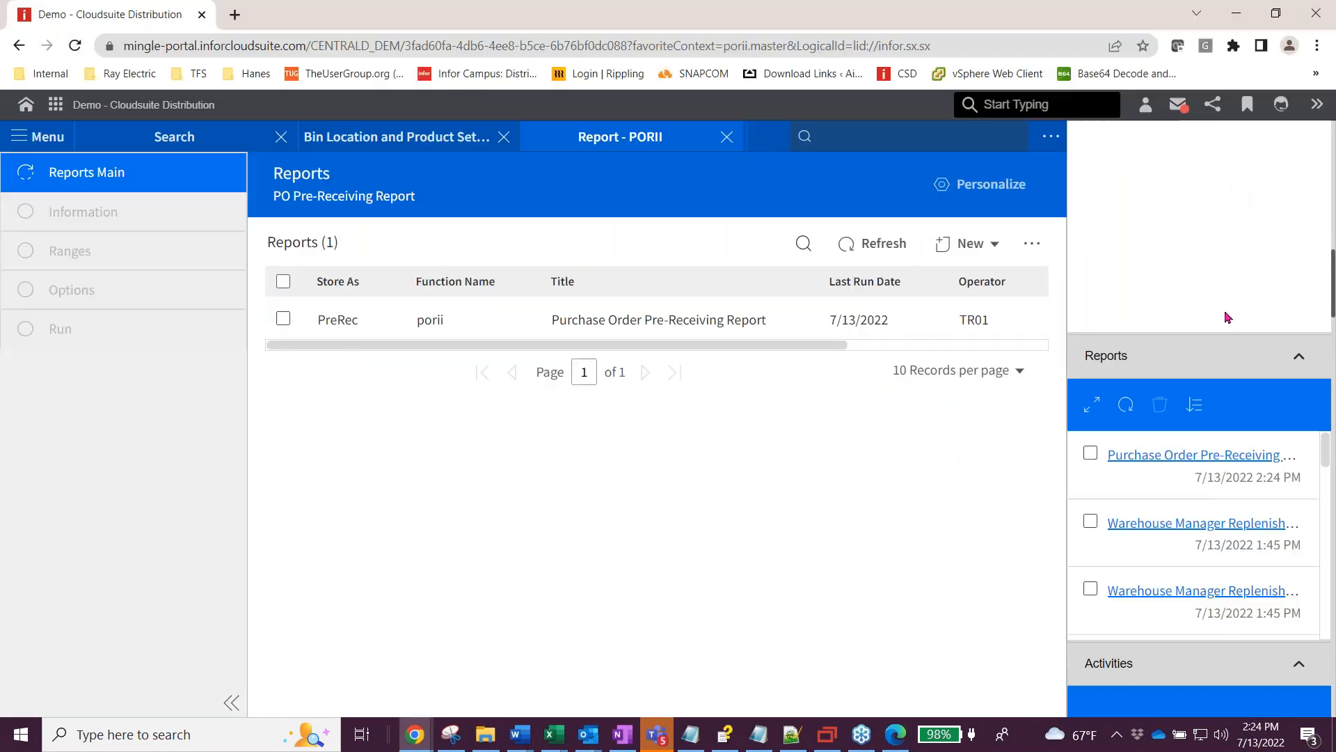
Open the 1:43 PM Purchase Order Pre-Receiving report and examine the bin locations and put-away quantities for product 1-132.
click(1236, 17)
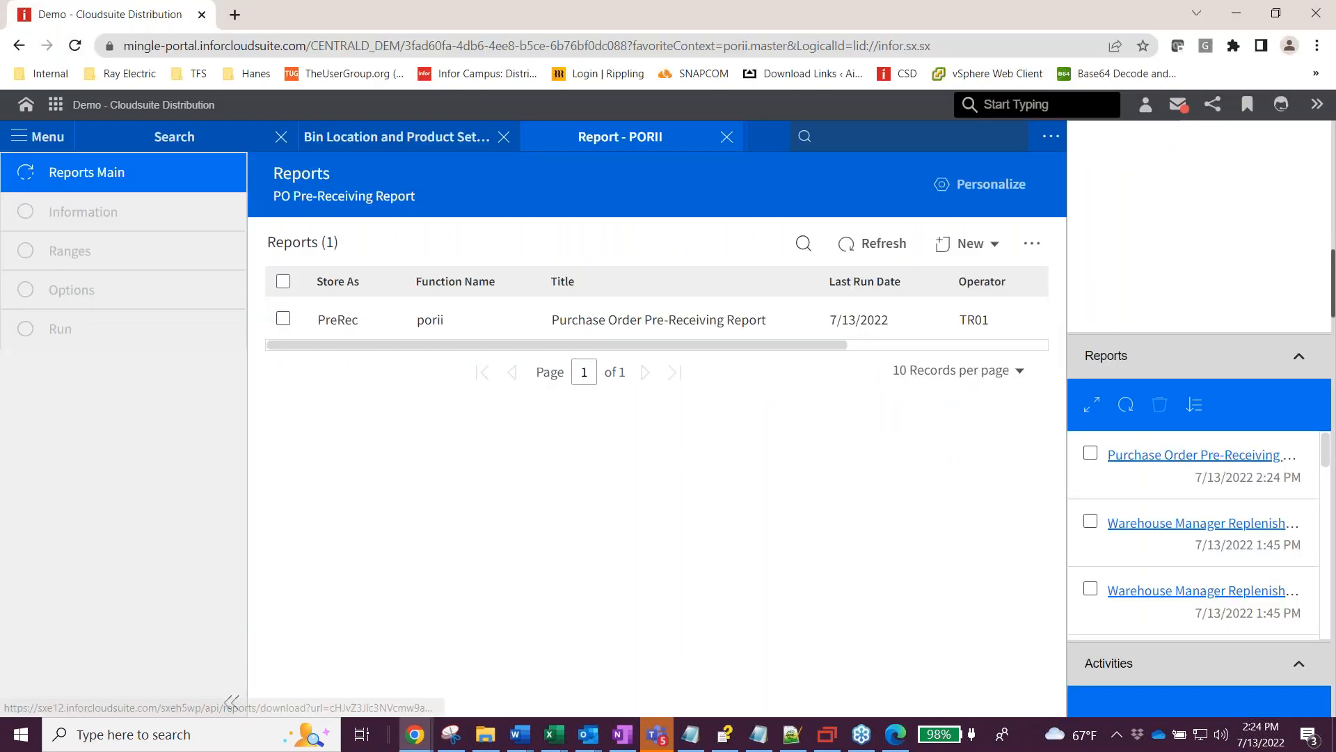
scroll(1162, 490, down, 3)
click(1160, 487)
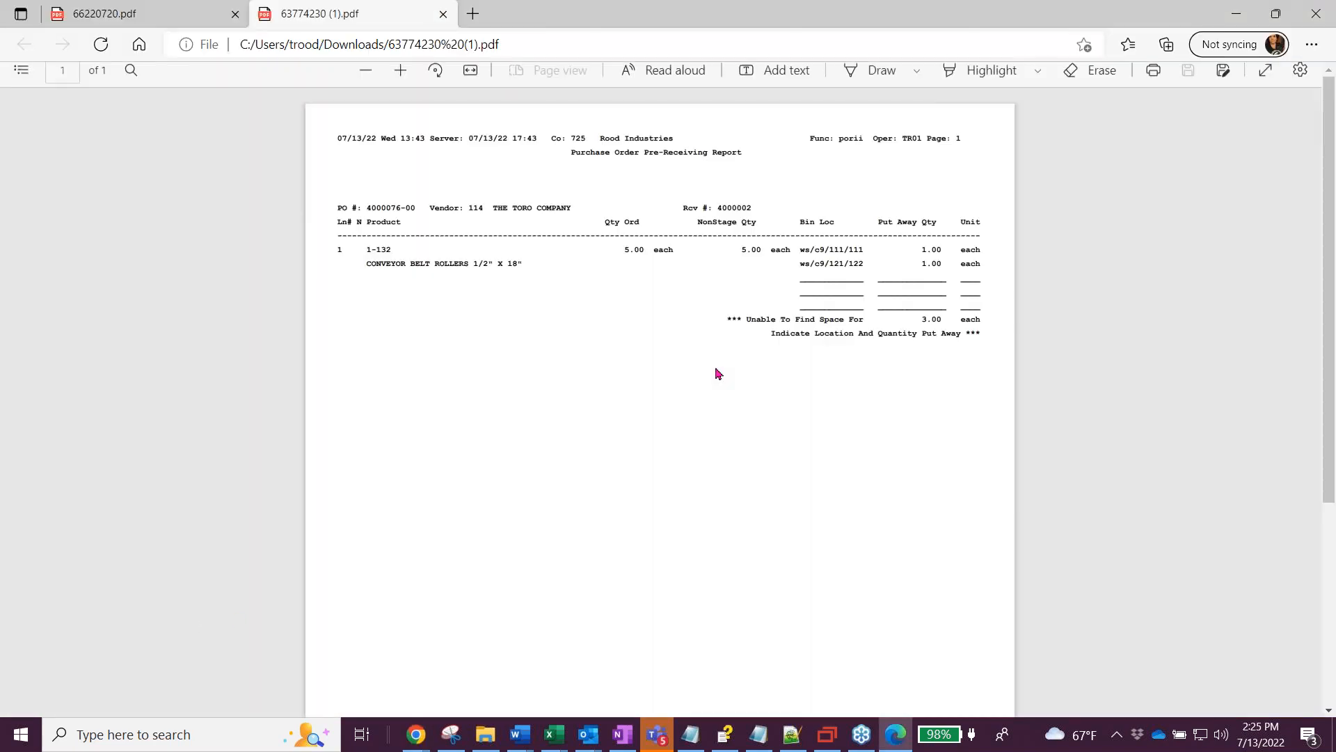
scroll(718, 374, up, 1)
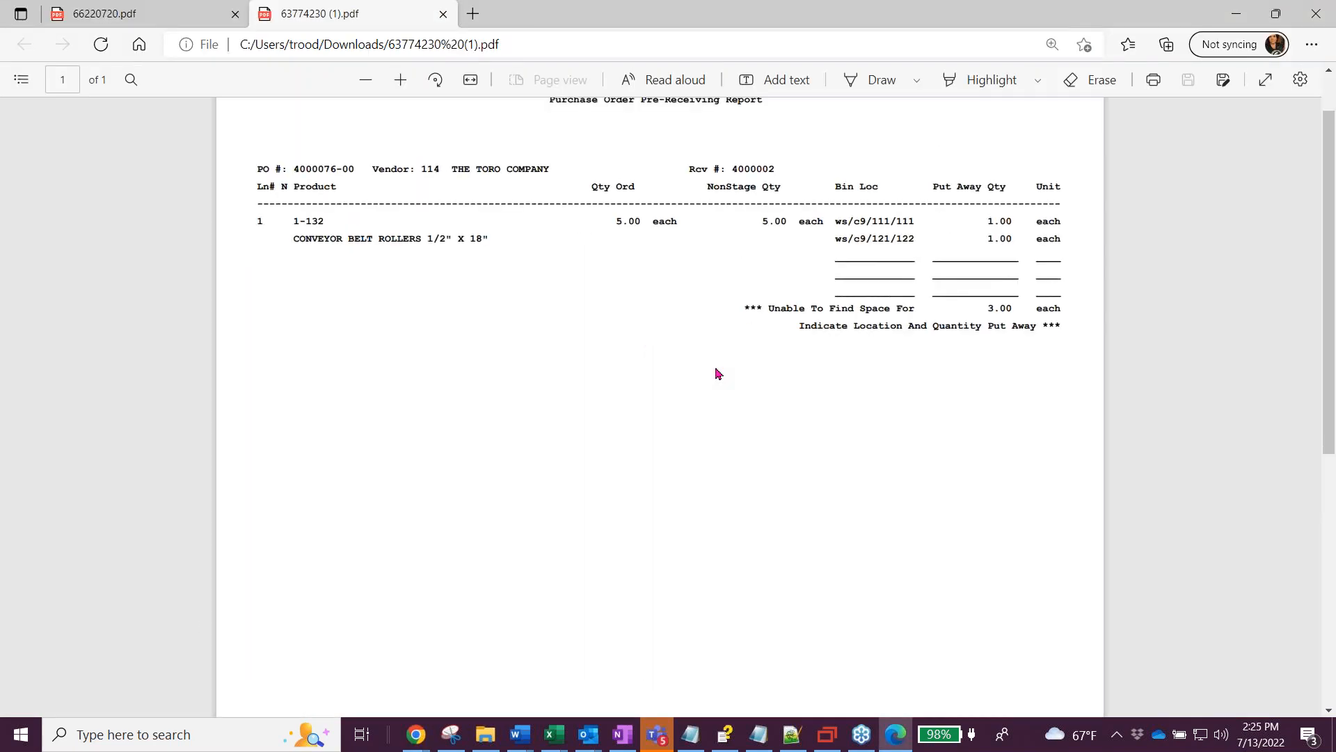
scroll(718, 373, up, 1)
scroll(716, 373, up, 2)
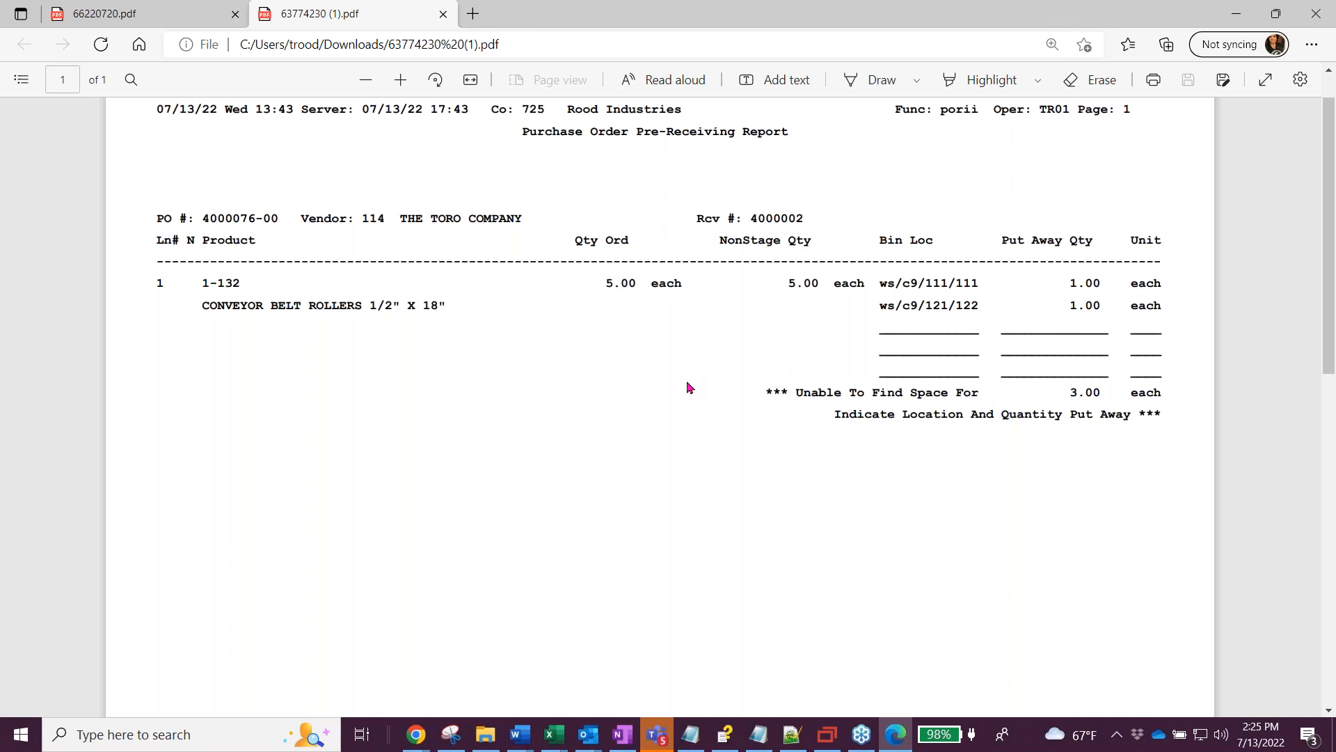
scroll(686, 383, up, 1)
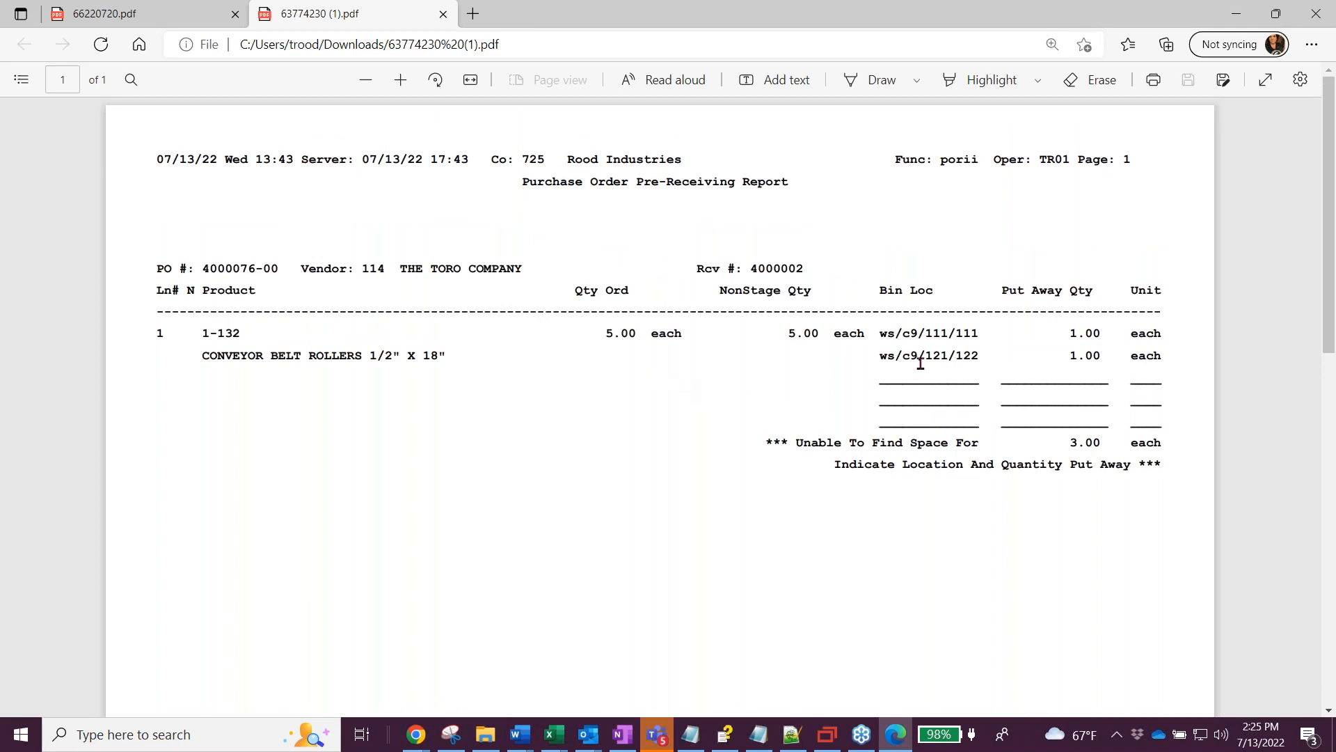
click(1236, 16)
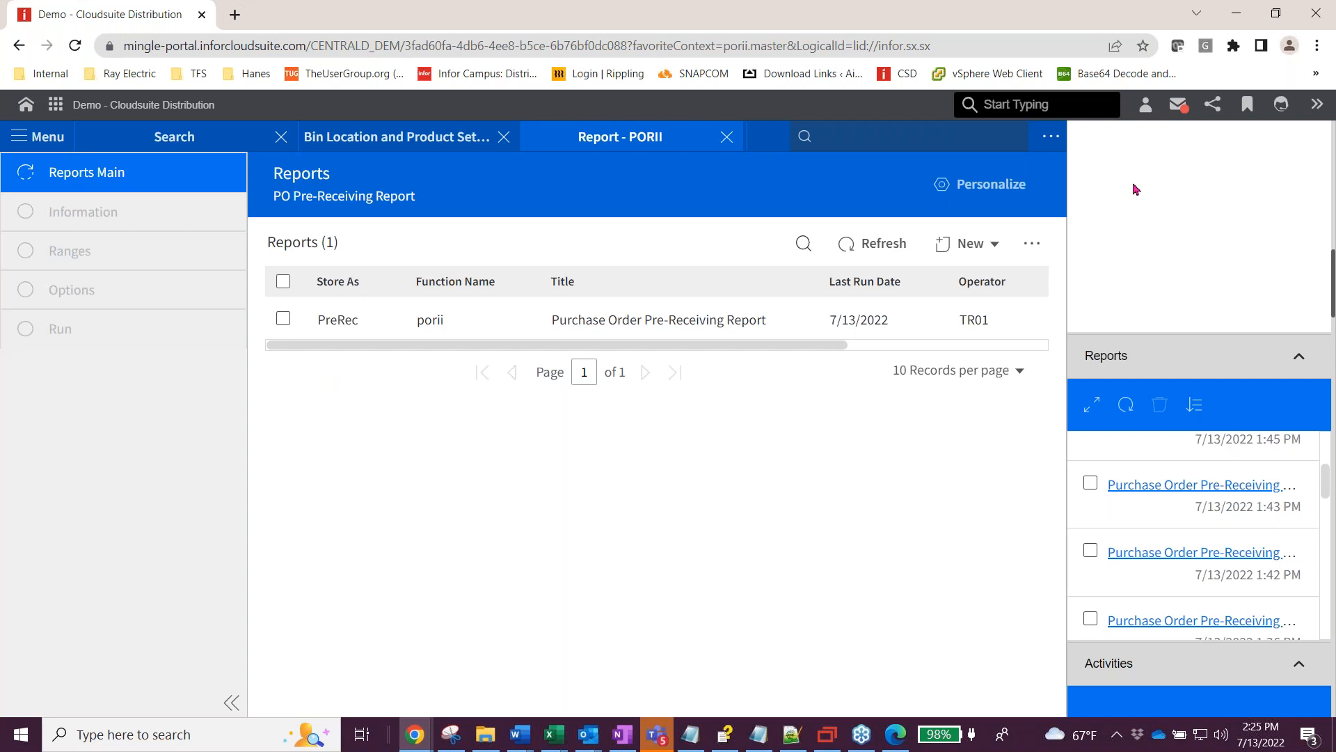
Hide the generated reports list and close the PO Pre-Receiving Report and Bin Location and Product Setup screens.
click(1316, 106)
click(1284, 118)
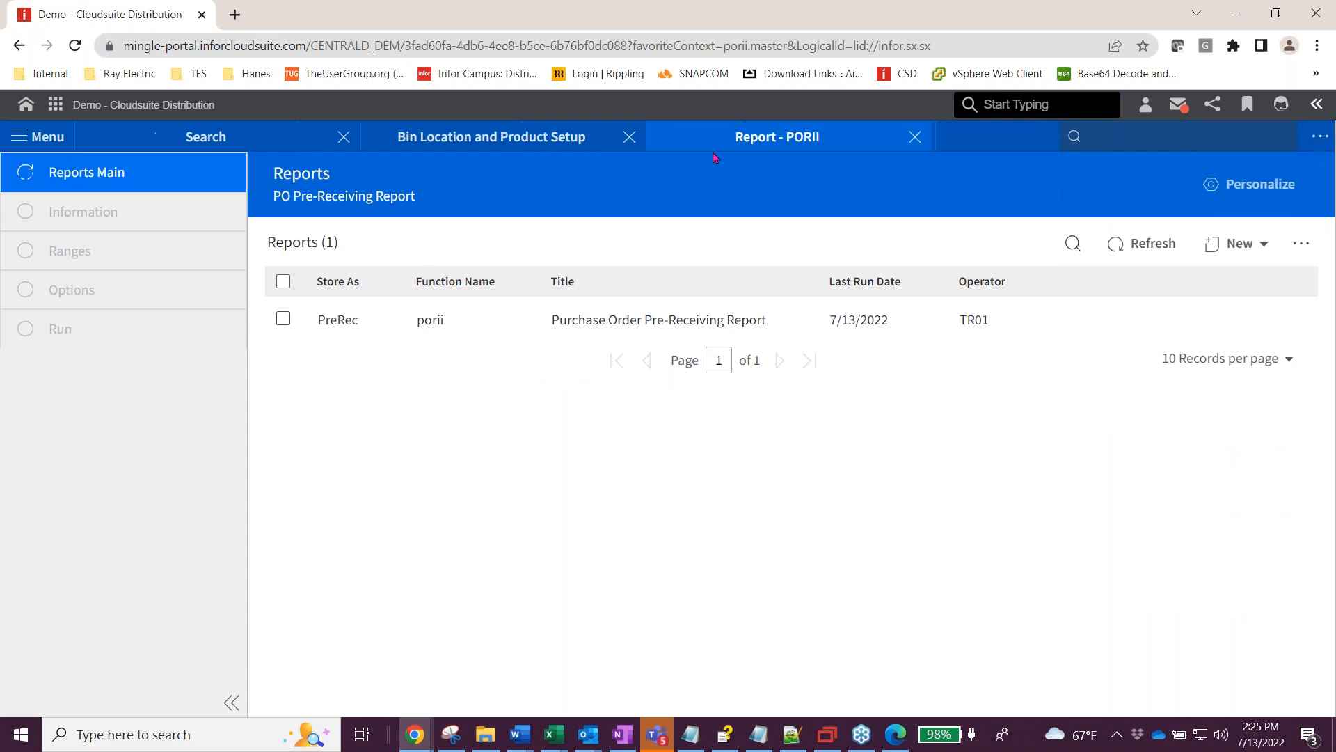
click(916, 138)
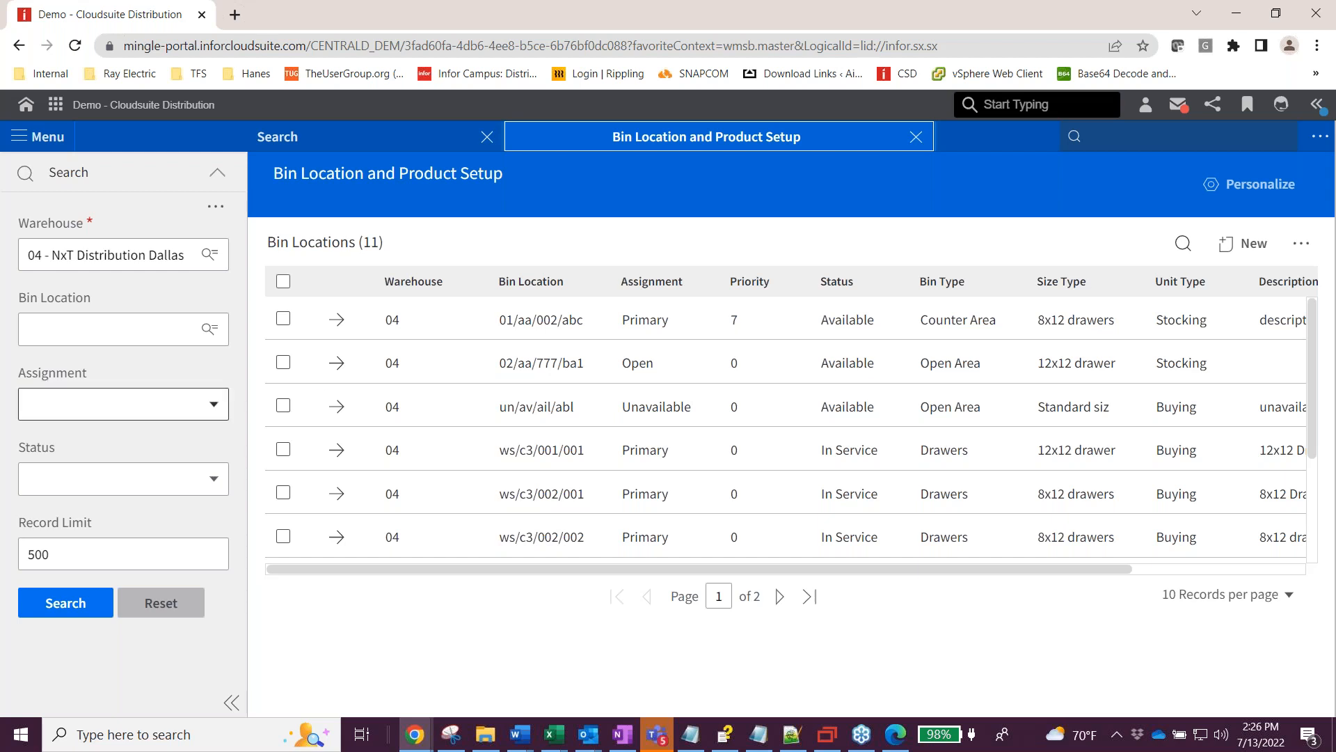
click(915, 138)
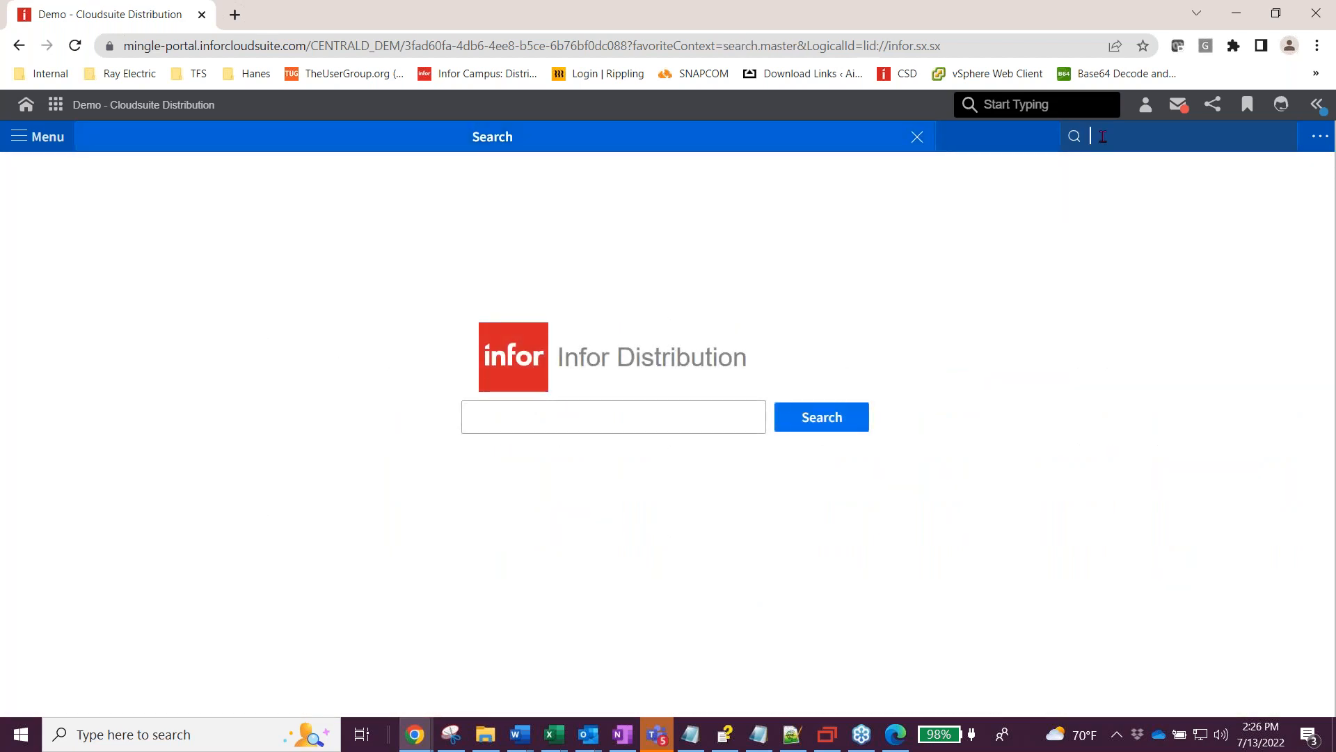
Search the functions for "cross ref" and open Cross Reference by Size Type Setup (wmsc).
click(1103, 136)
text(c)
key(BackSpace)
text(wm cr)
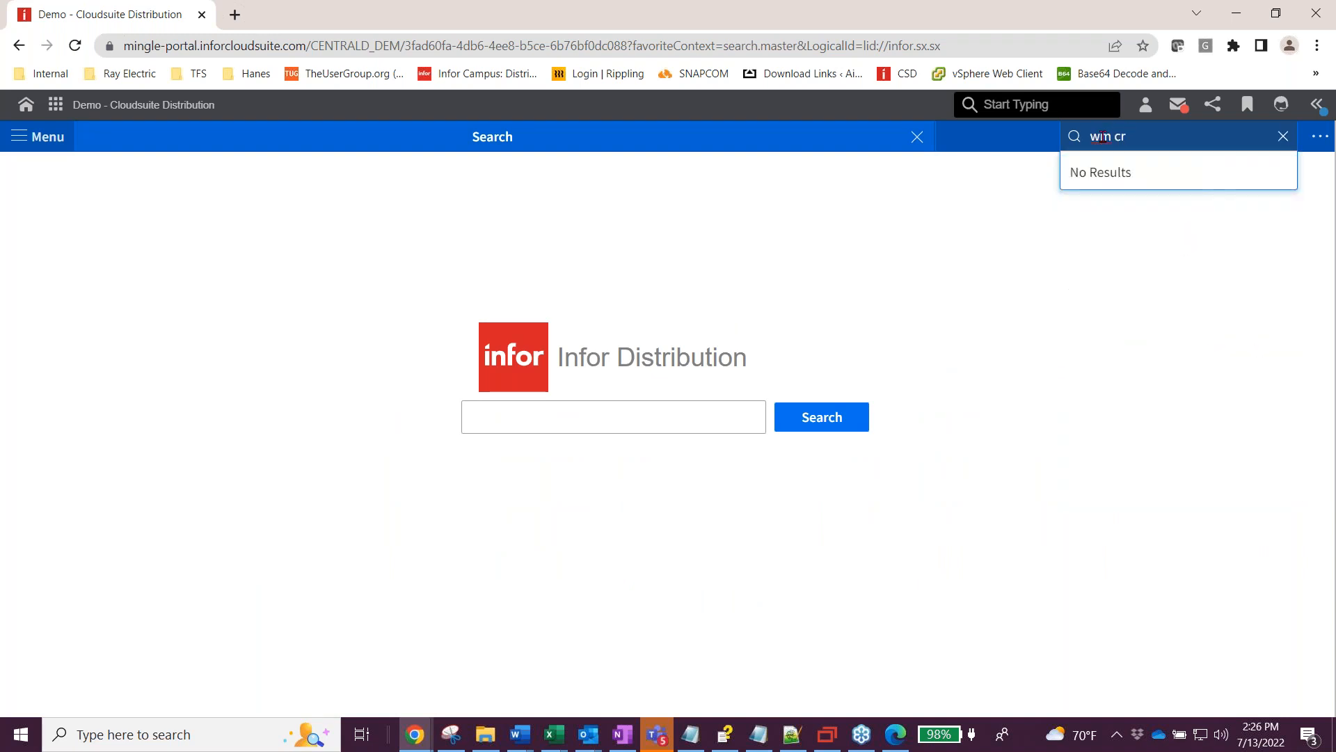
key(BackSpace)
key(BackSpace)
text(cross ref)
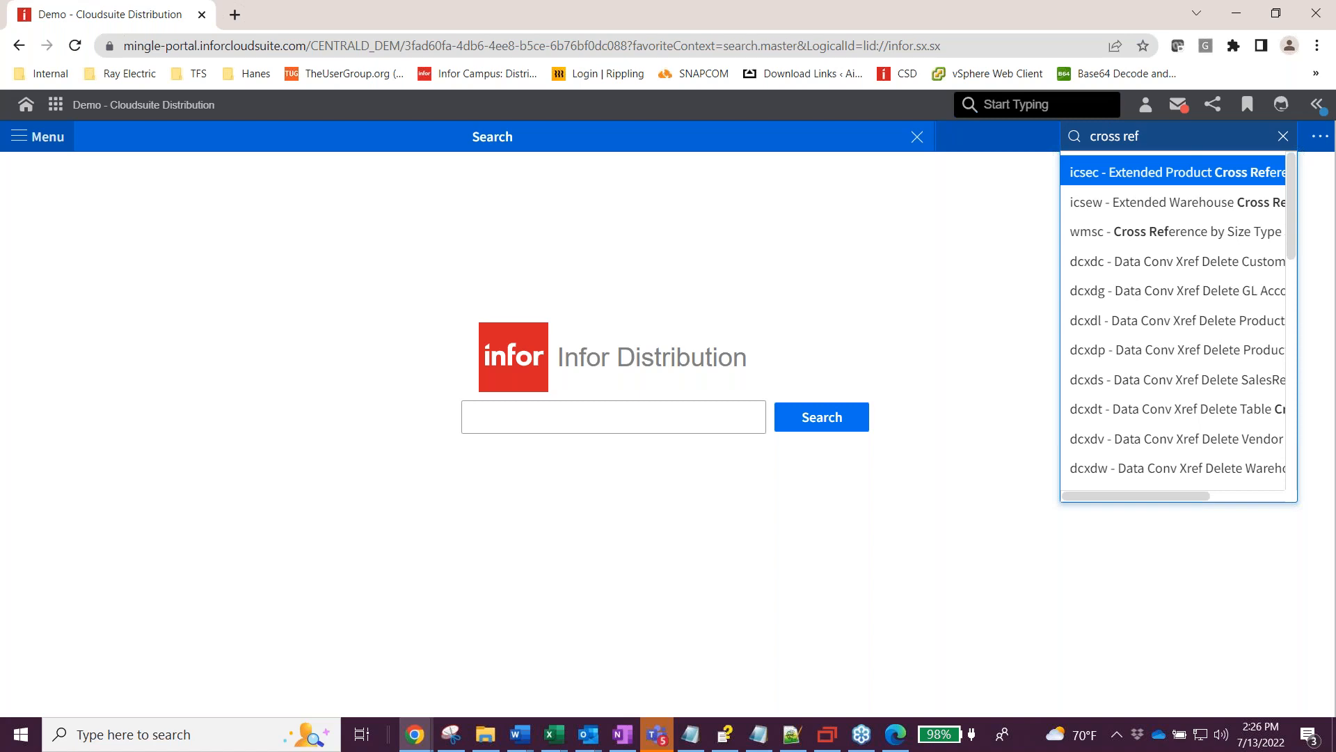
click(1112, 234)
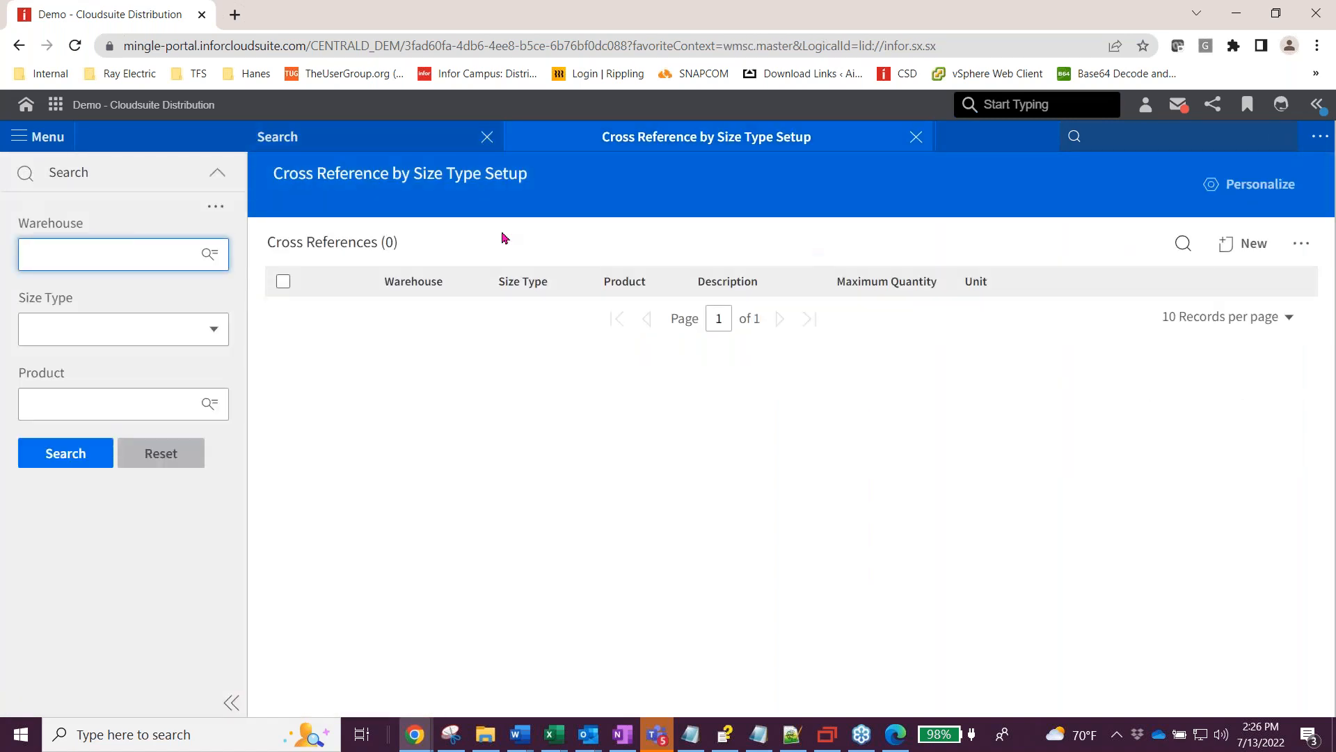
Search the size type cross references for warehouse 04 - NxT Distribution Dallas.
click(89, 256)
key(Down)
click(106, 292)
click(68, 460)
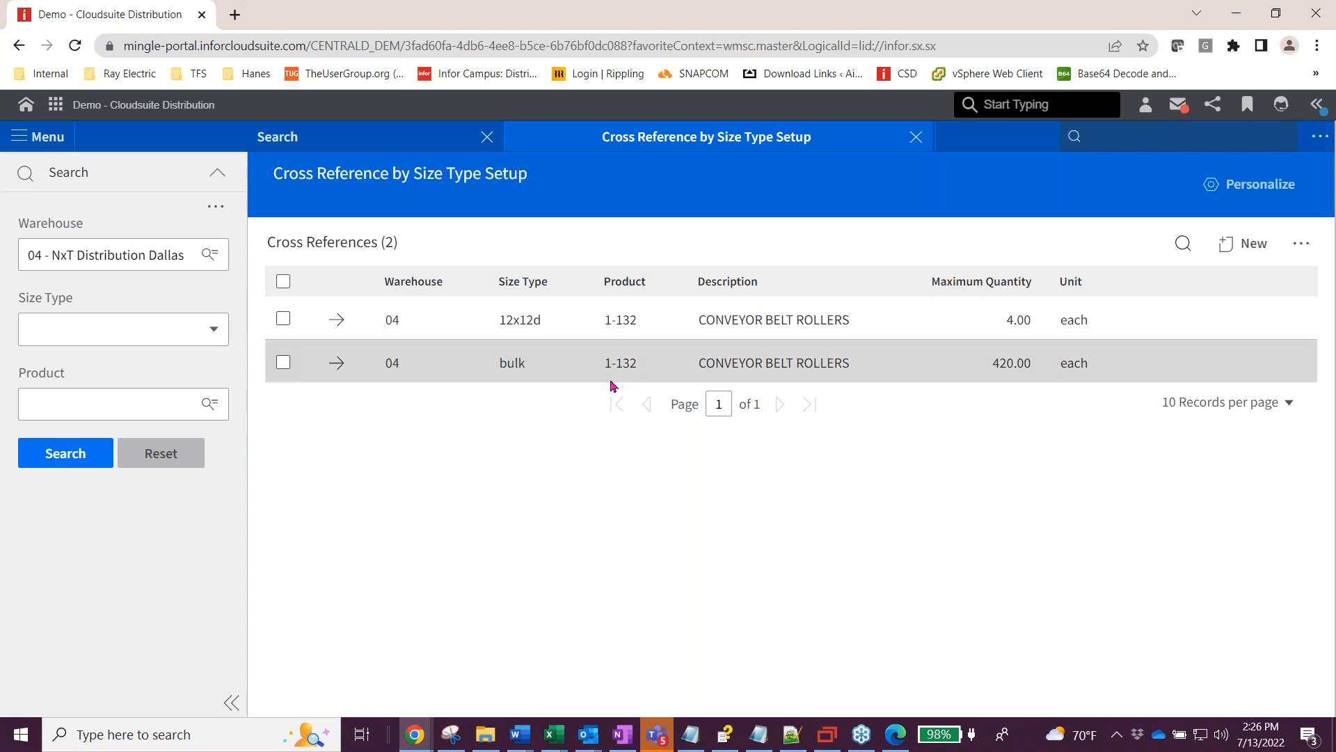
Review the details of product 1-132's cross references for the 12x12 drawer and Pallet store size types, and return to the list.
click(337, 320)
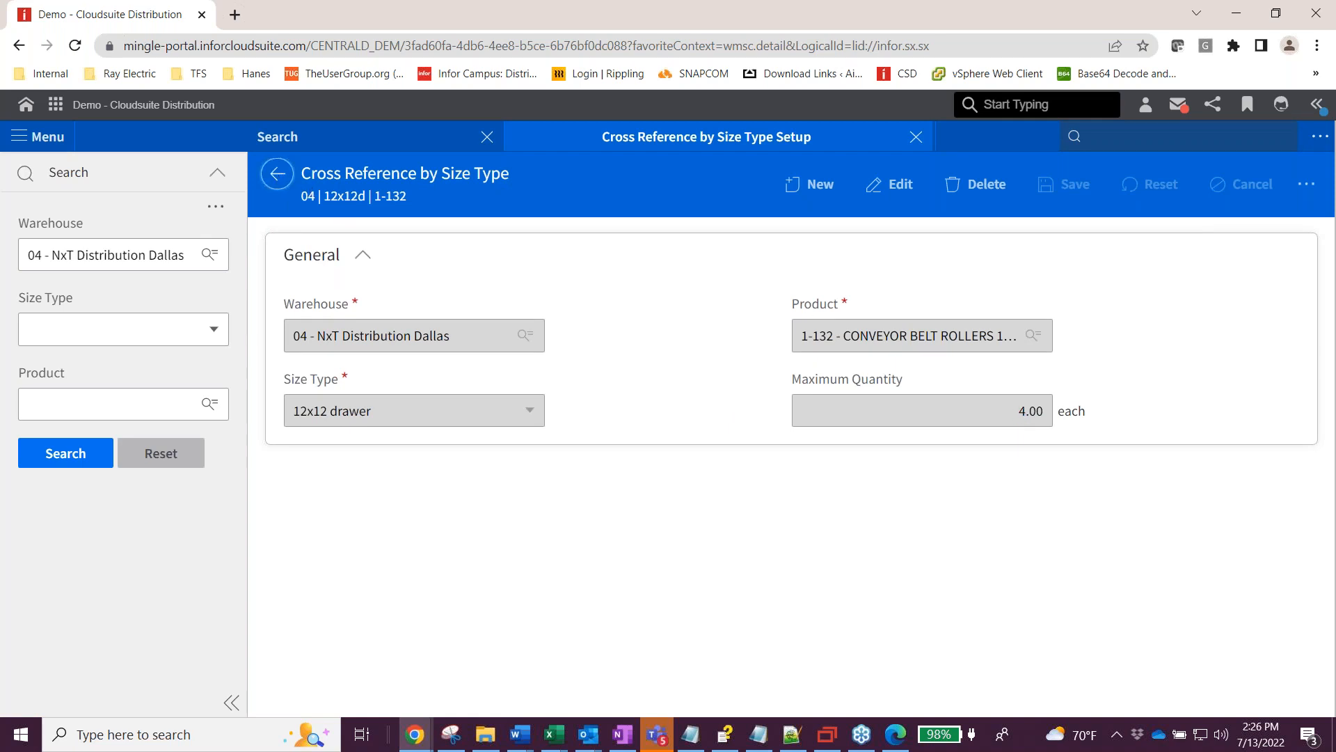
click(277, 174)
click(337, 365)
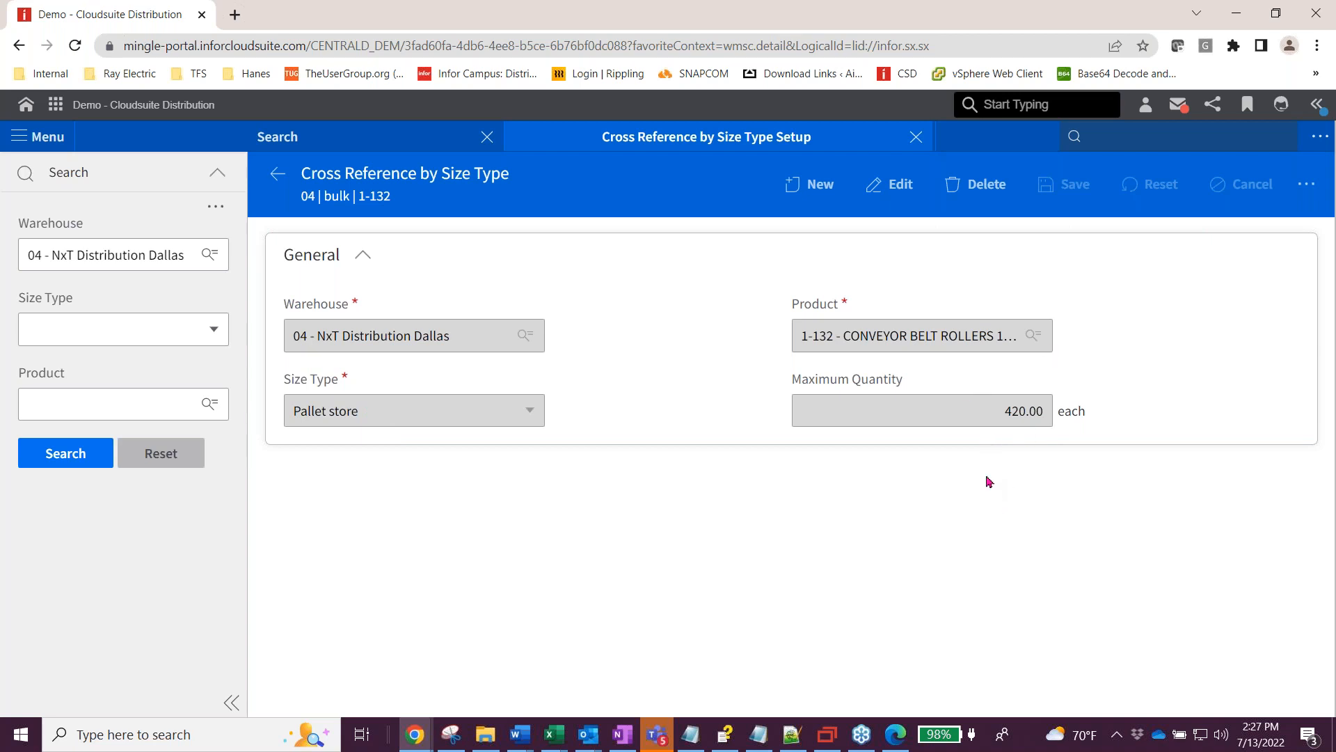
click(273, 174)
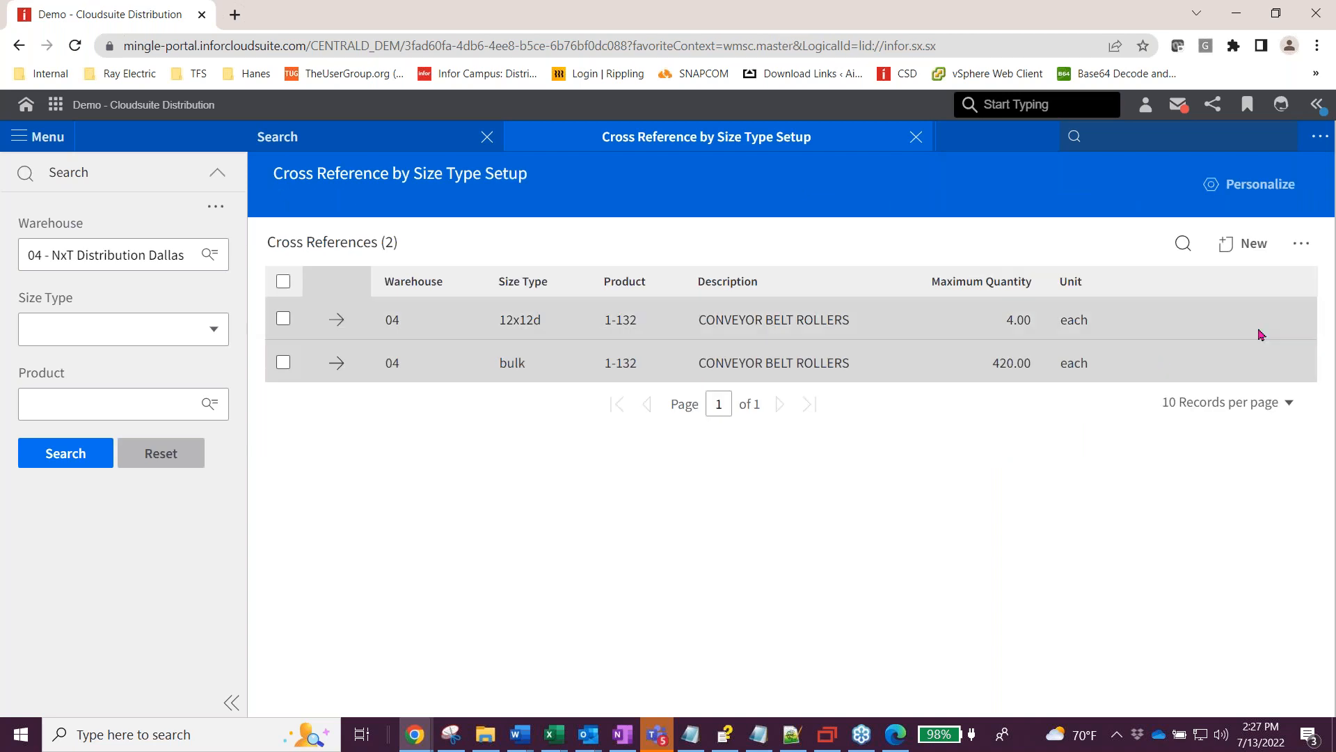
Create a size type cross reference for warehouse 04 - NxT Distribution Dallas: size type 3" pegs, product 12-F, maximum quantity 12.
click(1237, 245)
click(412, 327)
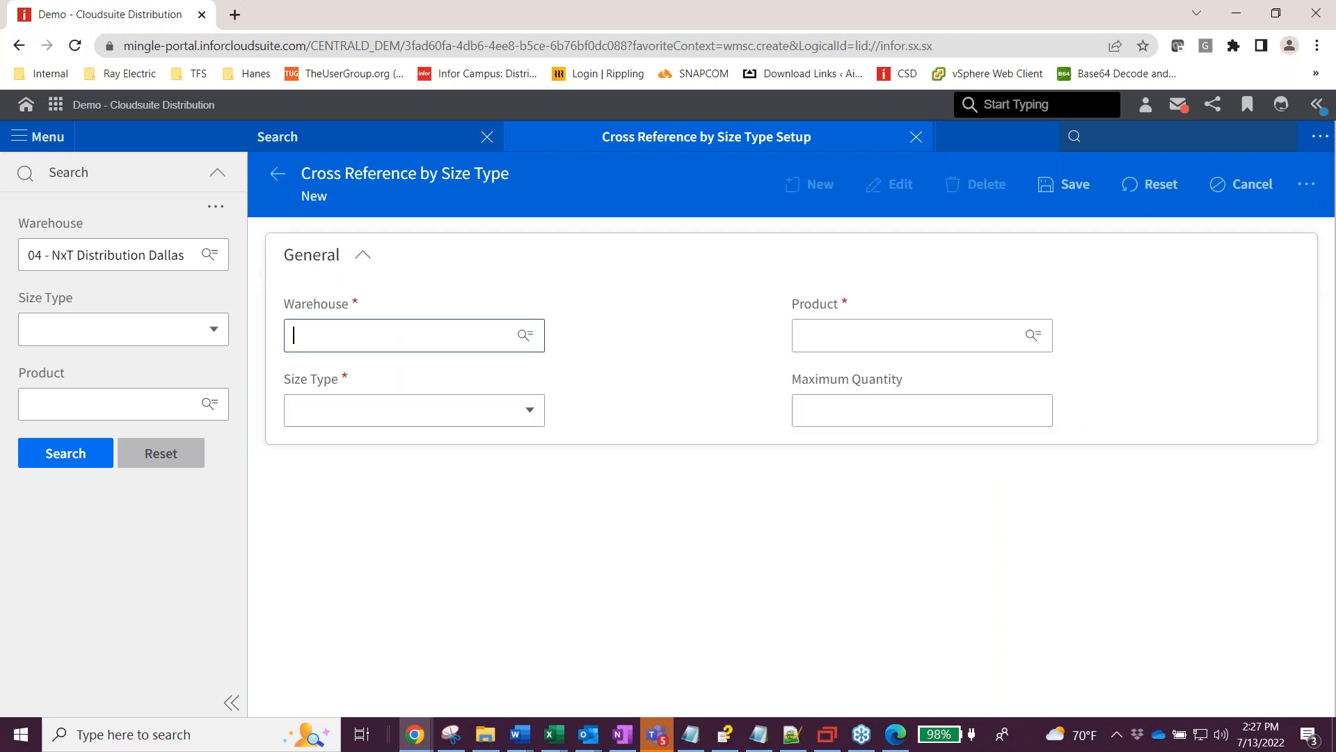
click(323, 373)
click(355, 419)
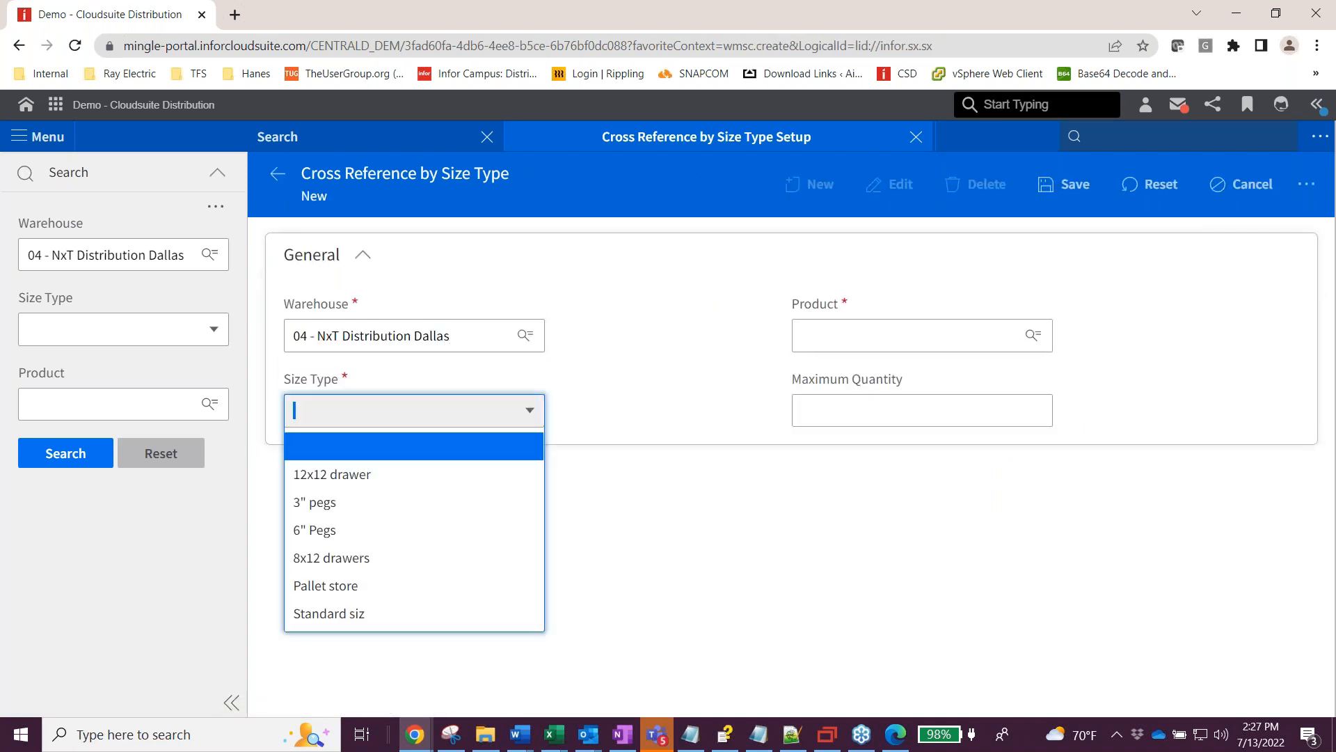
click(355, 501)
click(838, 336)
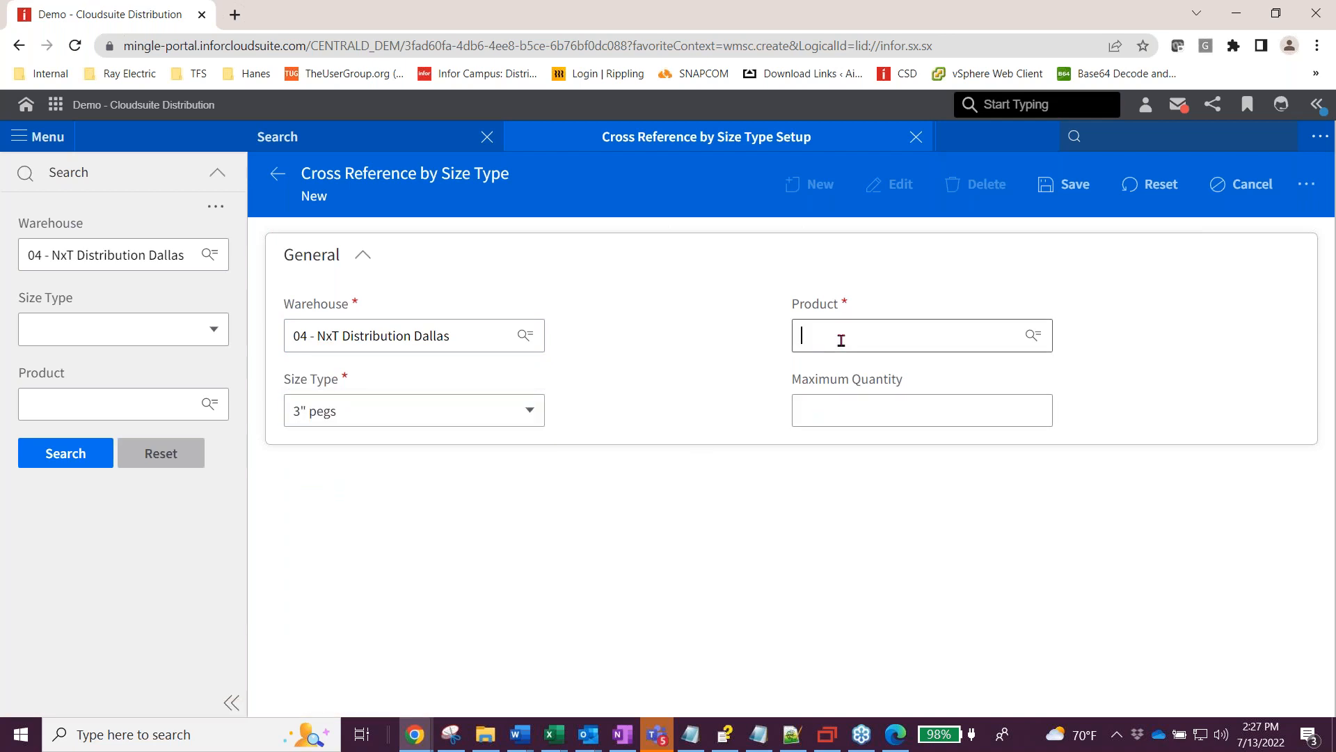
click(841, 460)
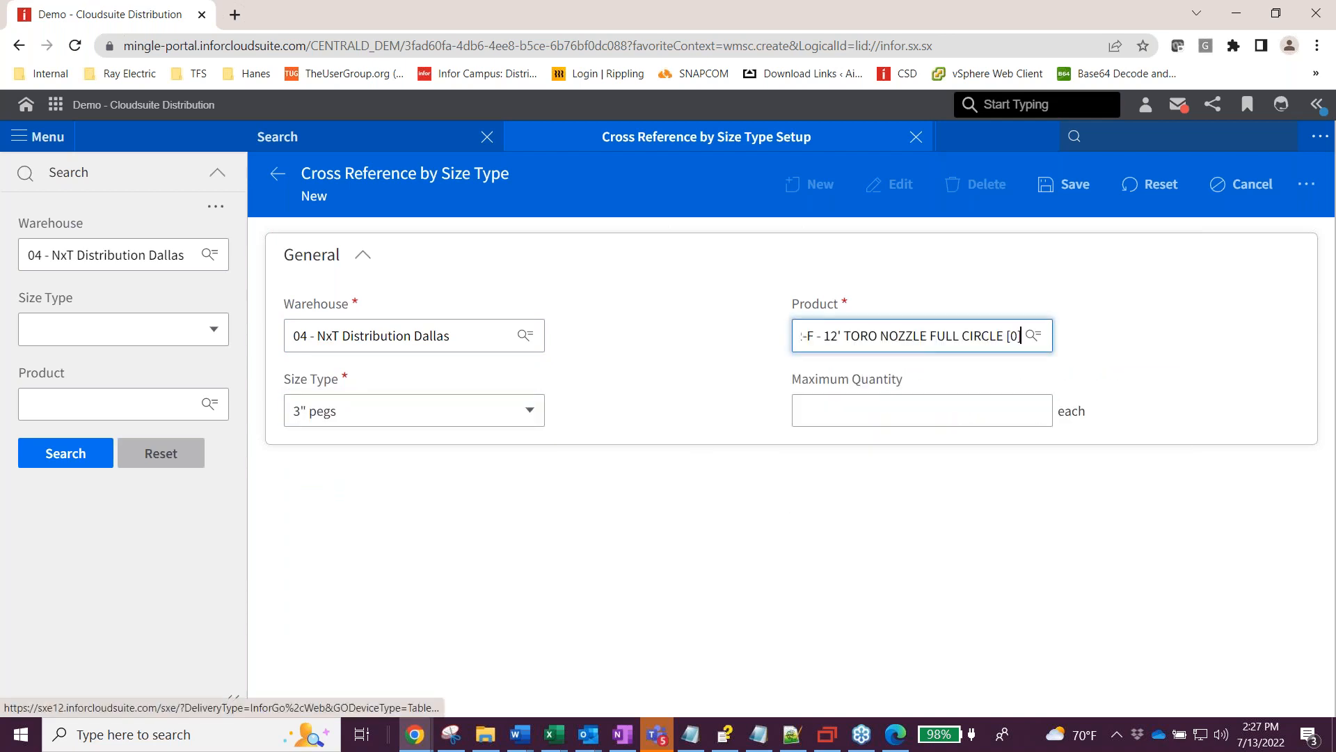
click(832, 411)
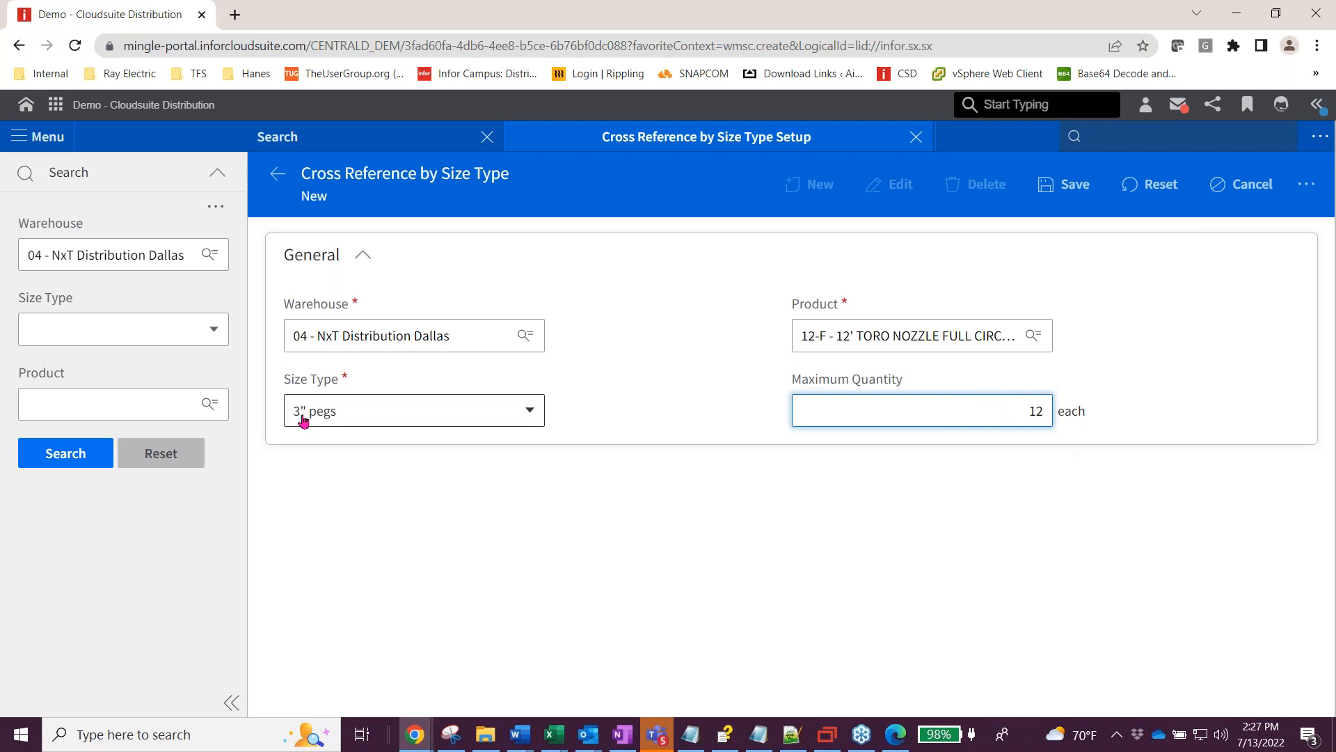
click(1065, 184)
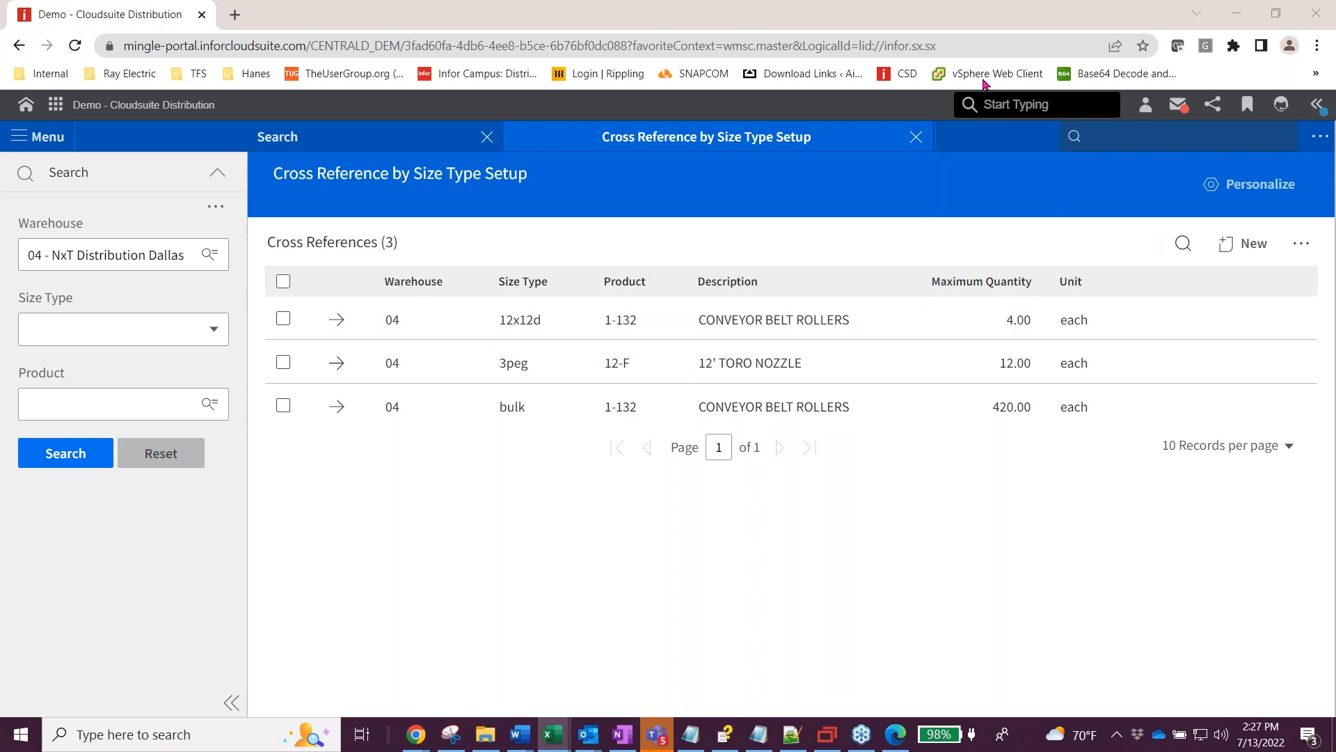
Close Cross Reference by Size Type Setup and open WM Entry Replenish Primary Bins (wmer).
click(915, 137)
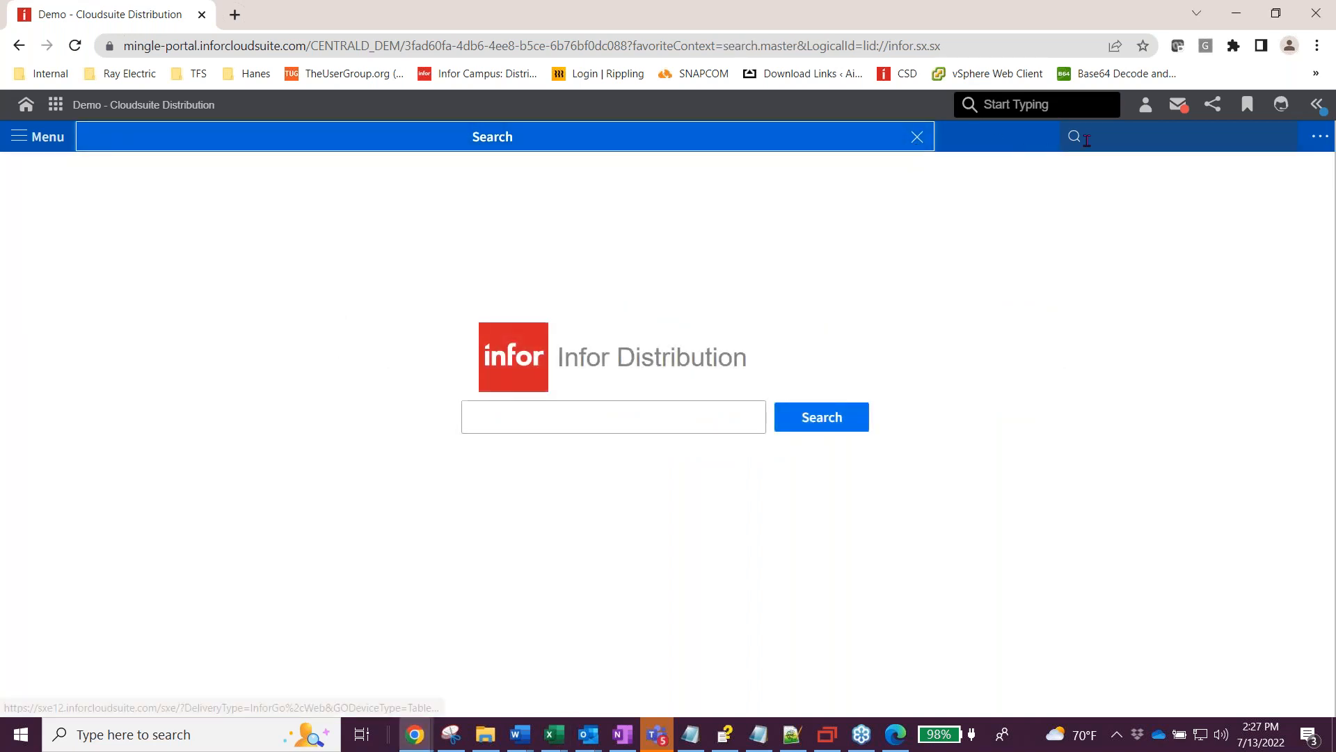
text(wmer)
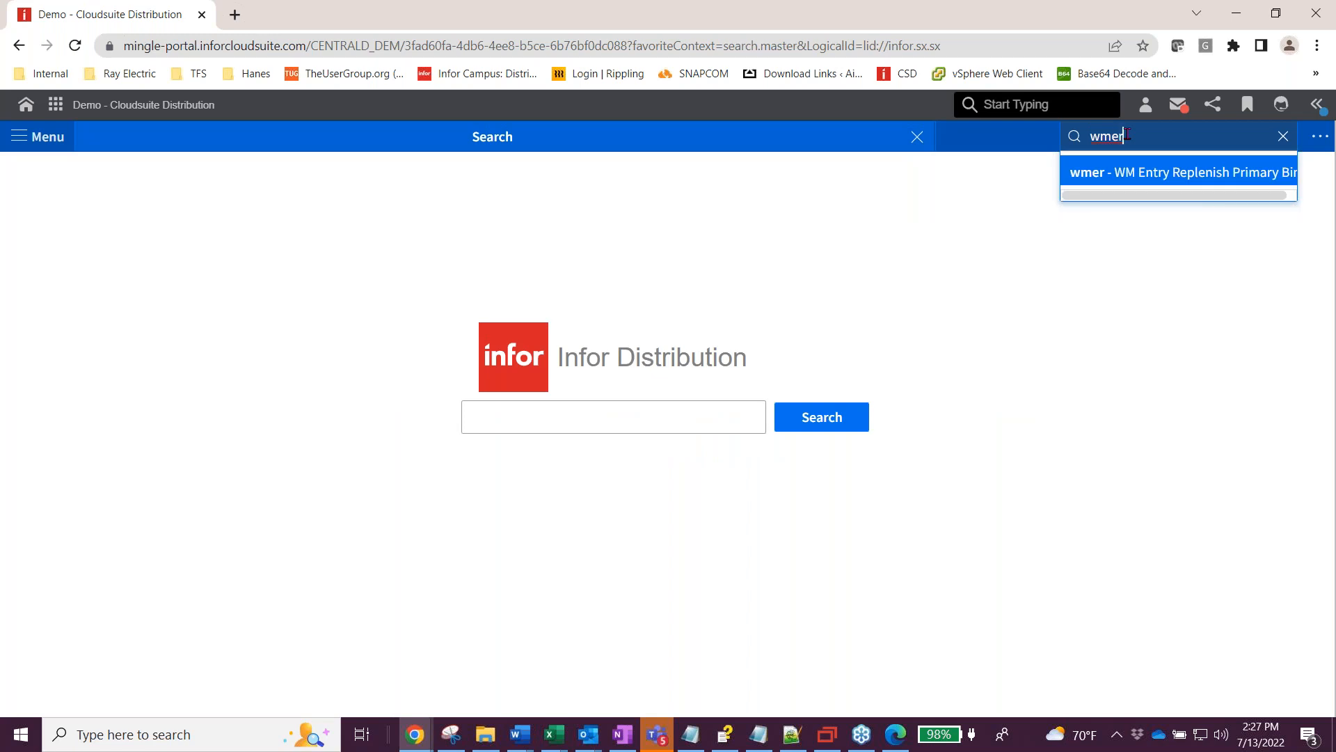
key(Return)
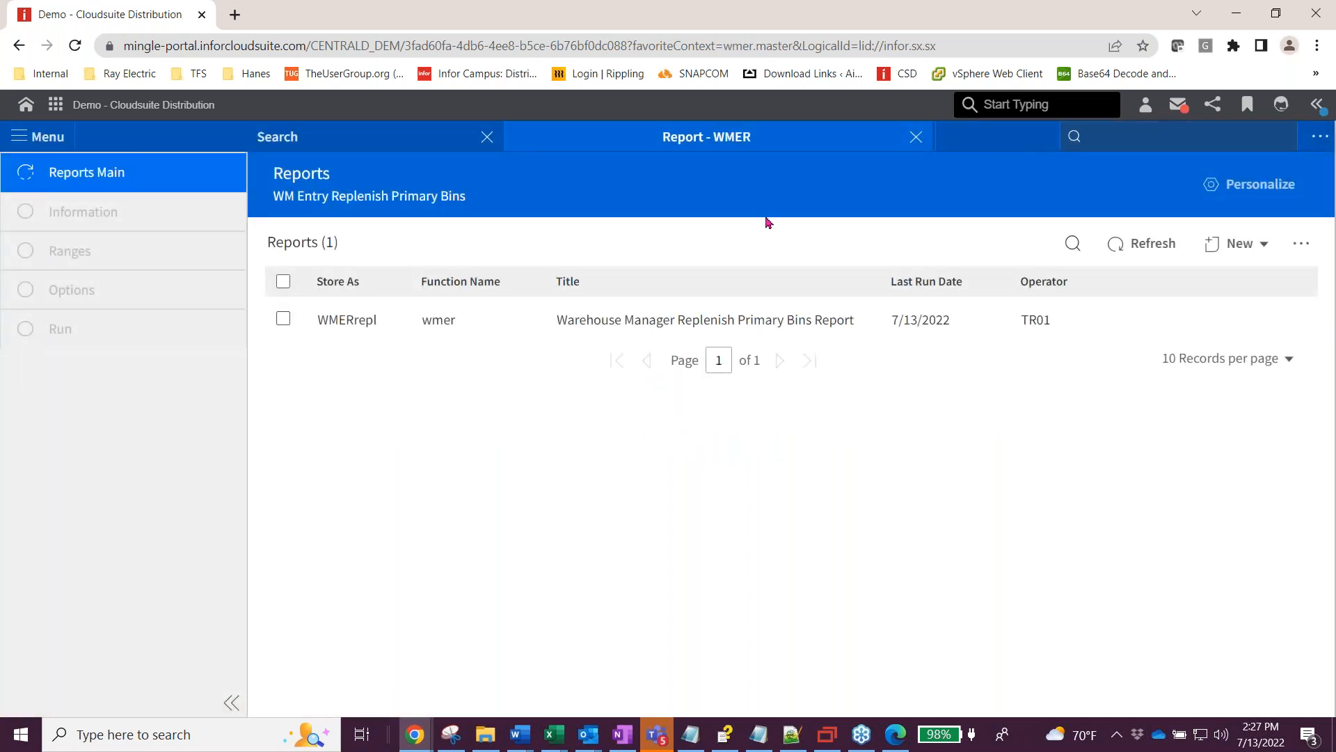
Make a one-time copy of the stored report WMERrepl and run it with its existing information, ranges and options.
click(283, 318)
click(1173, 295)
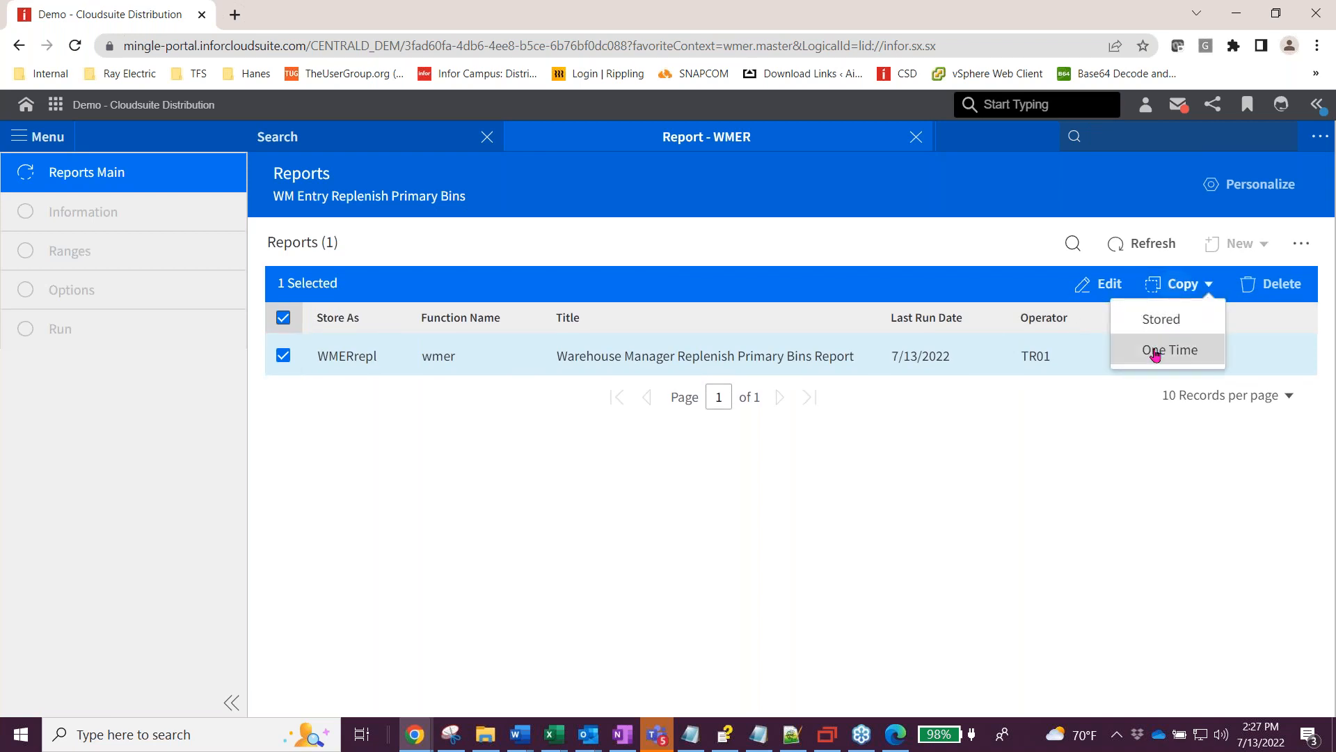
click(1158, 350)
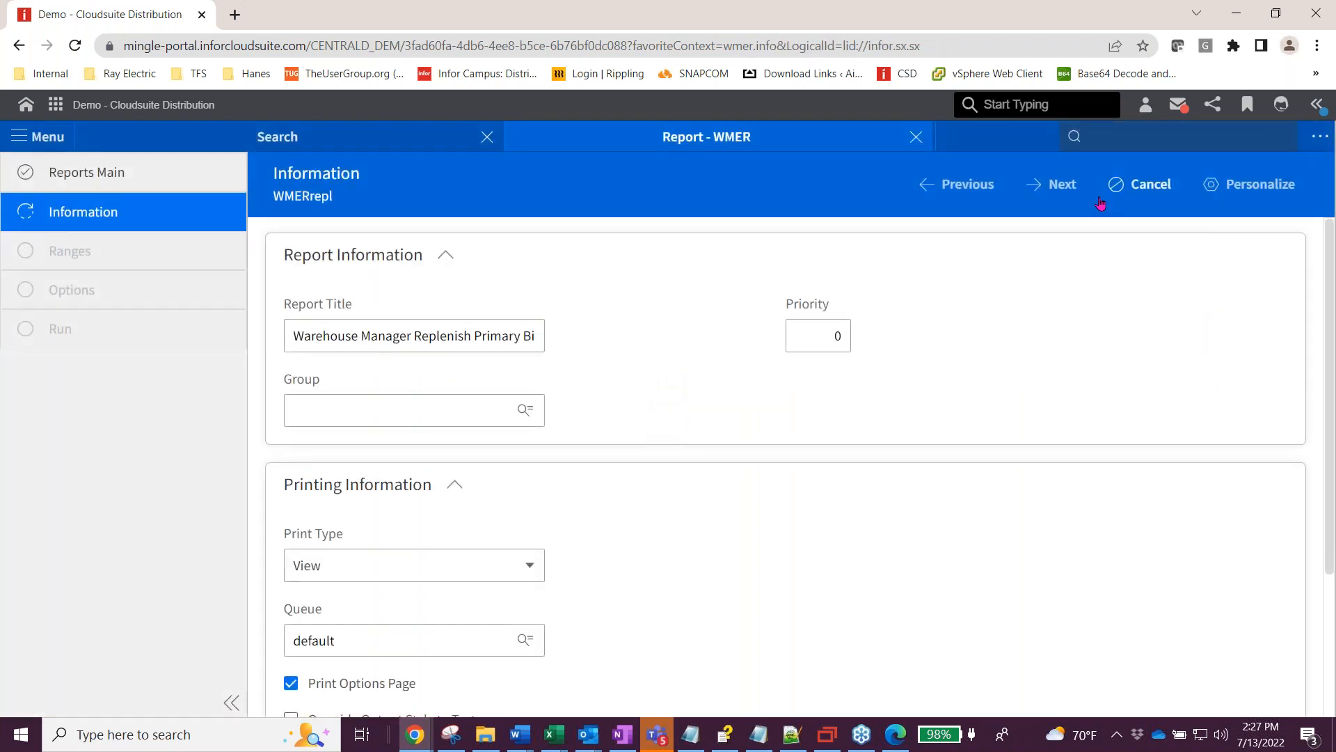
click(1056, 186)
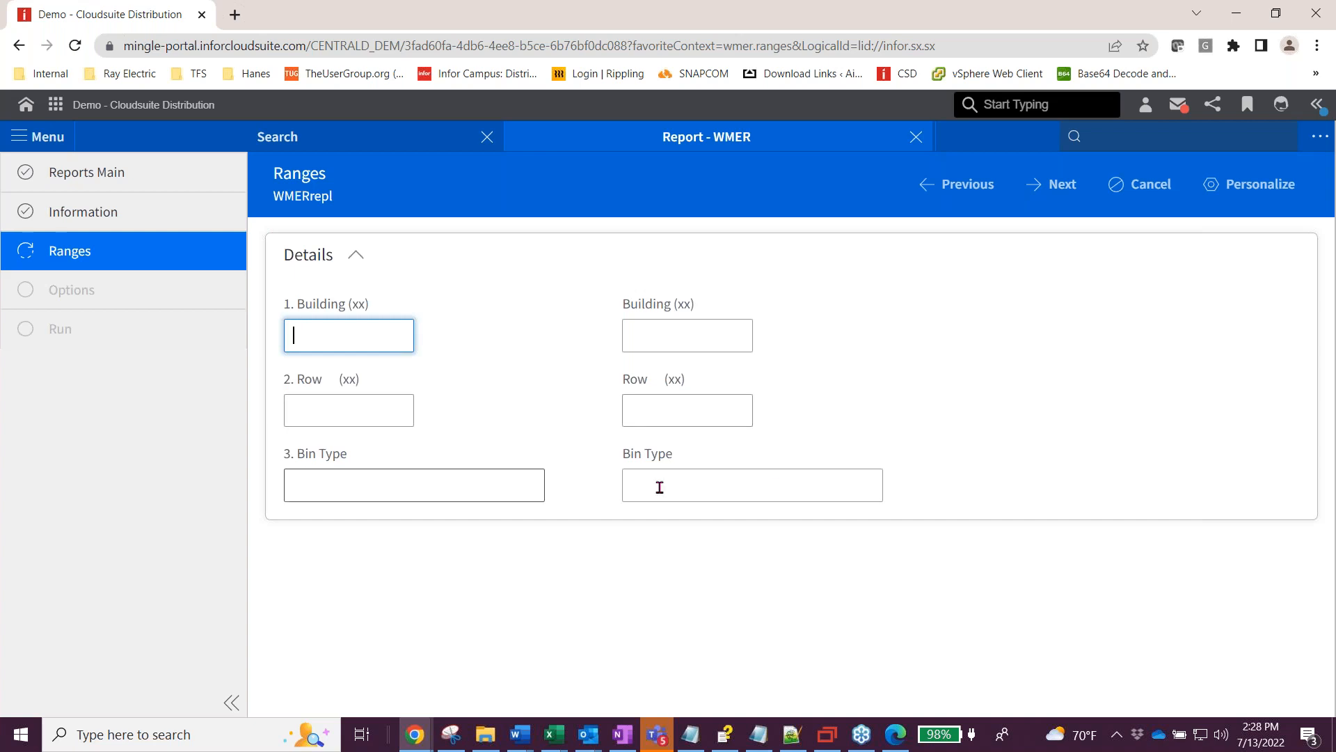
click(1050, 184)
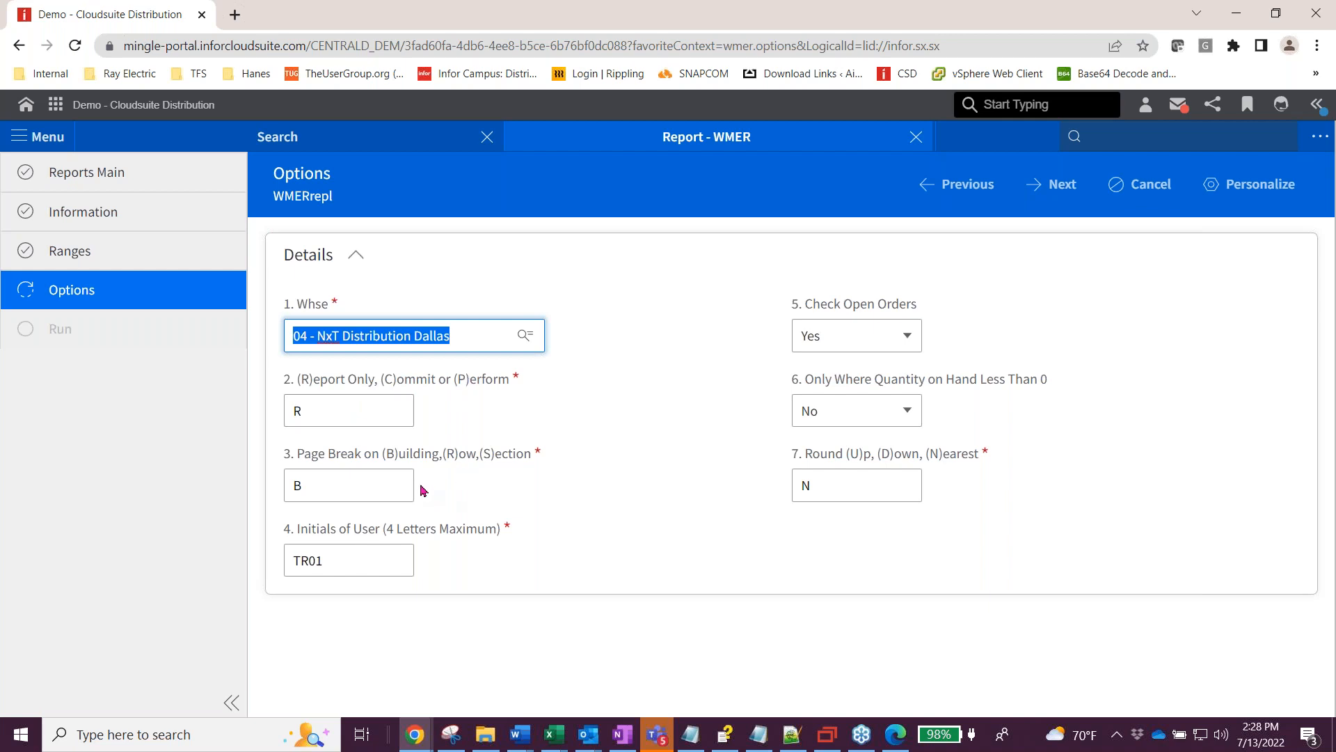
click(307, 560)
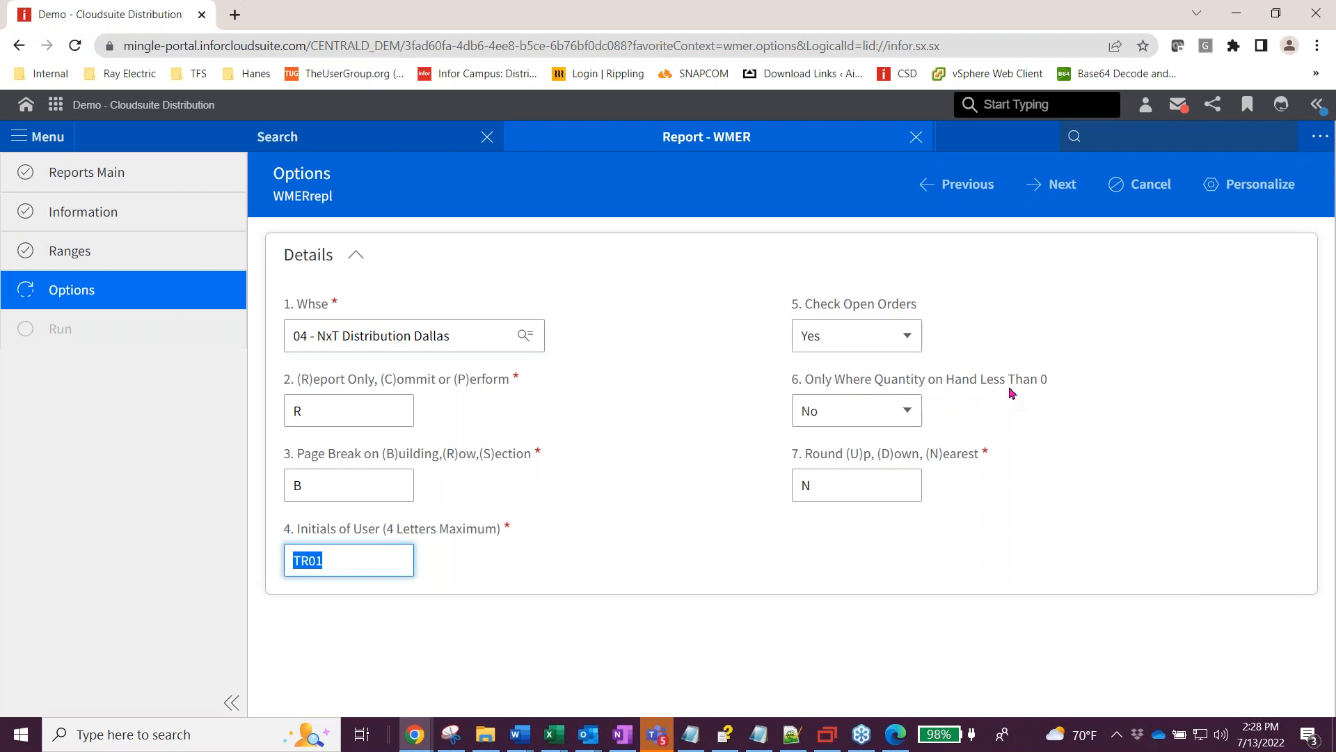
click(1051, 189)
click(1053, 187)
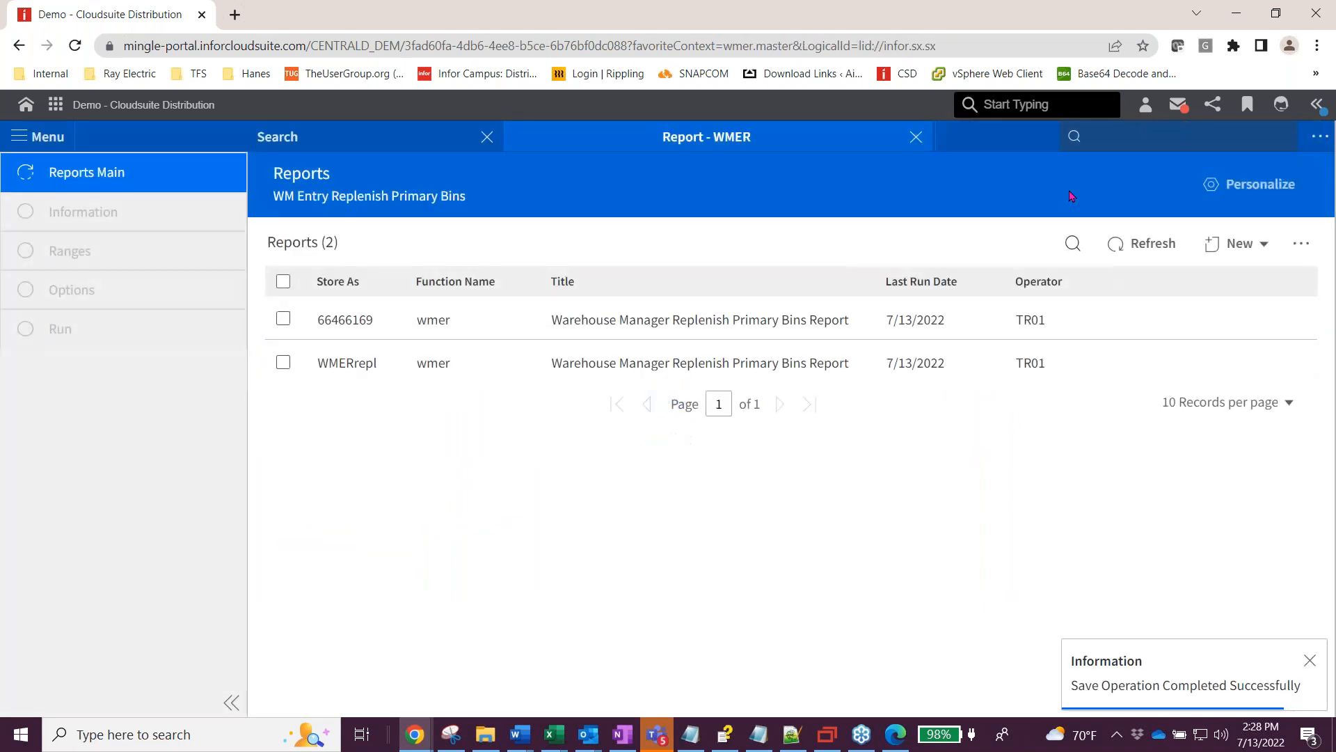
Refresh the report entries and the generated reports list, and open the newest Warehouse Manager Replenish Primary Bins report.
click(1134, 244)
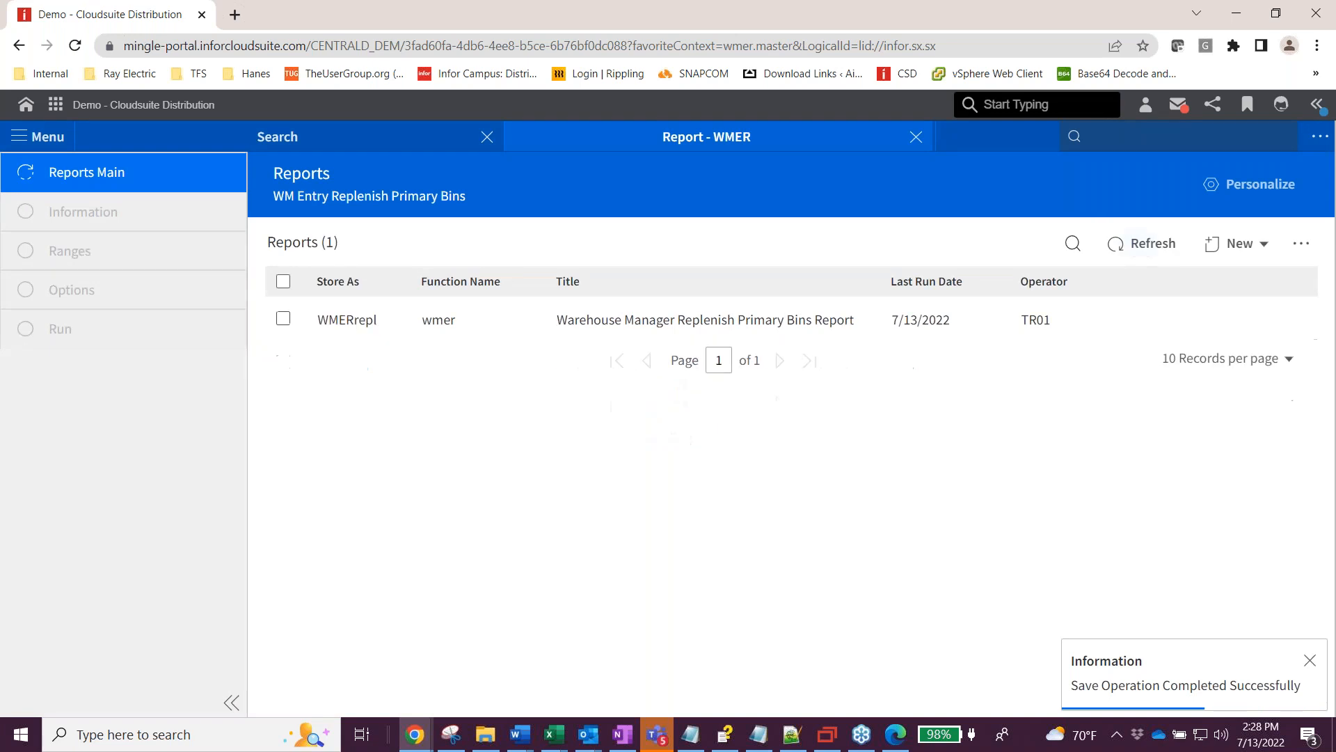
click(1317, 105)
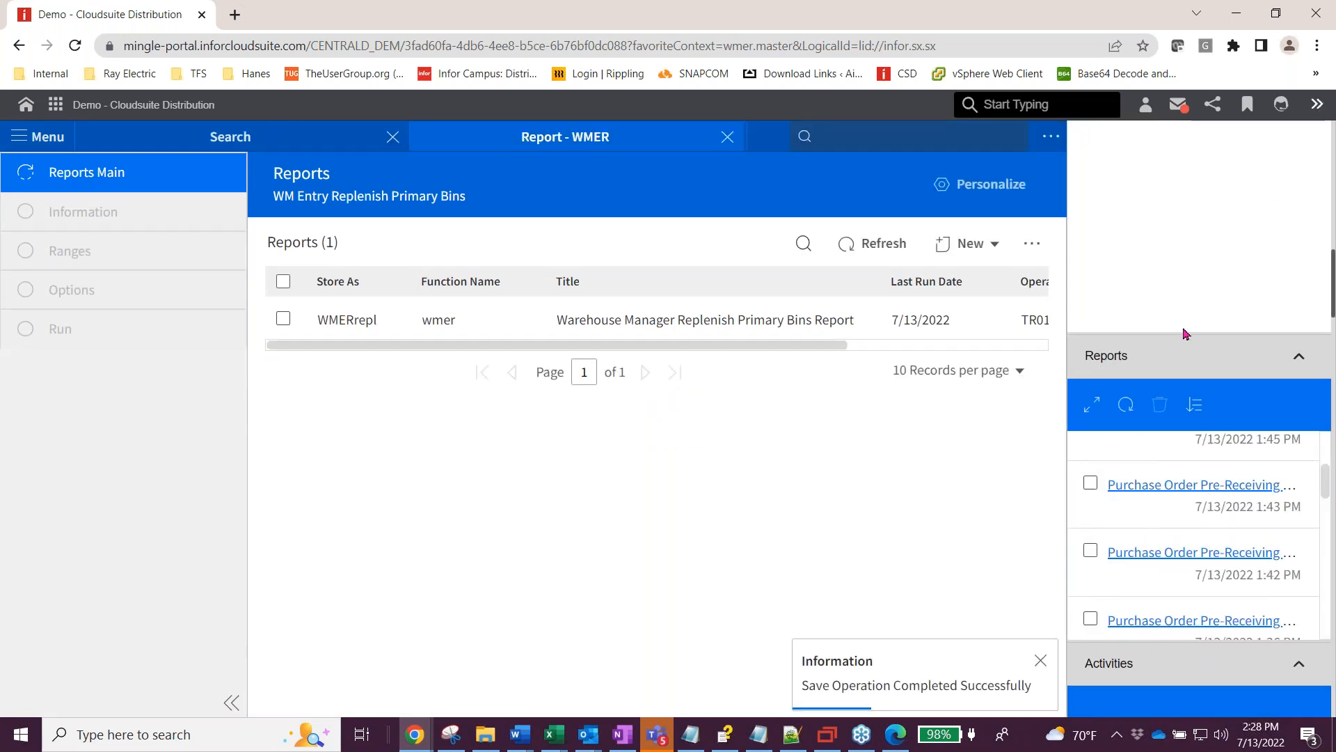
click(1126, 404)
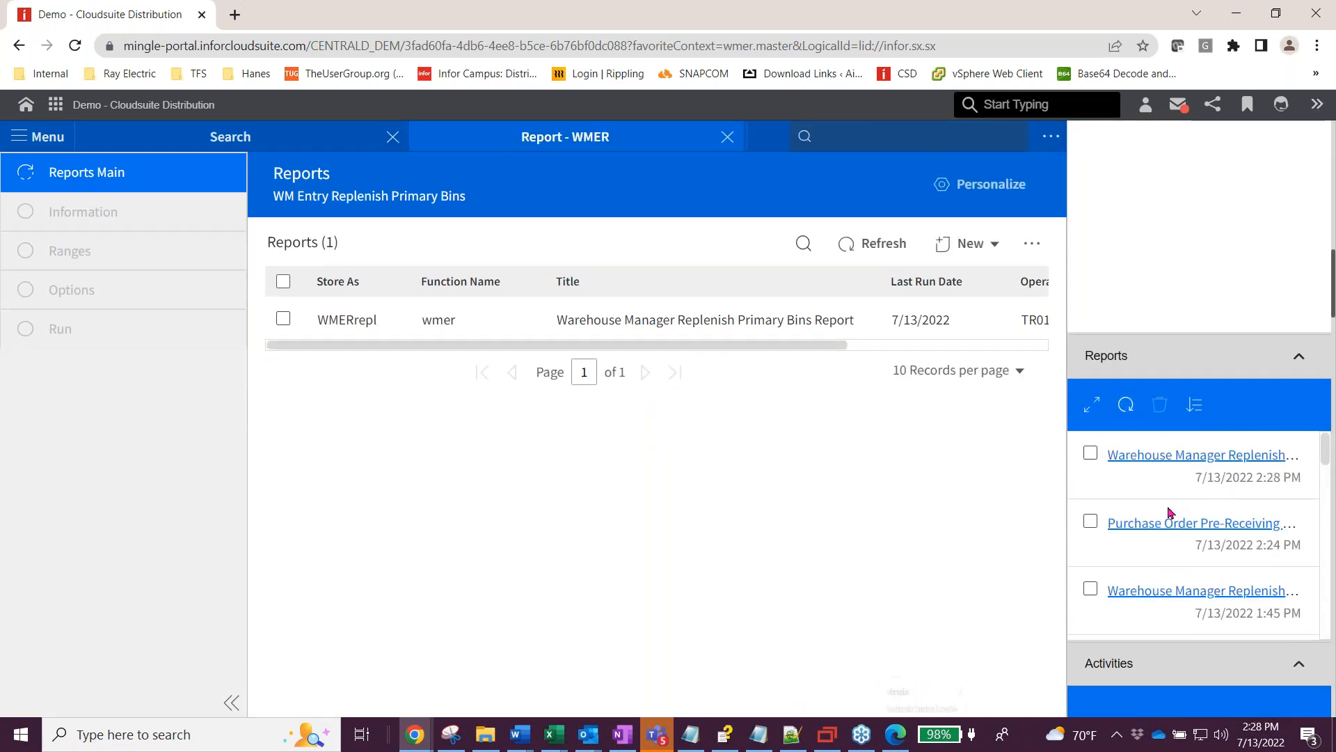
click(1126, 405)
click(1196, 455)
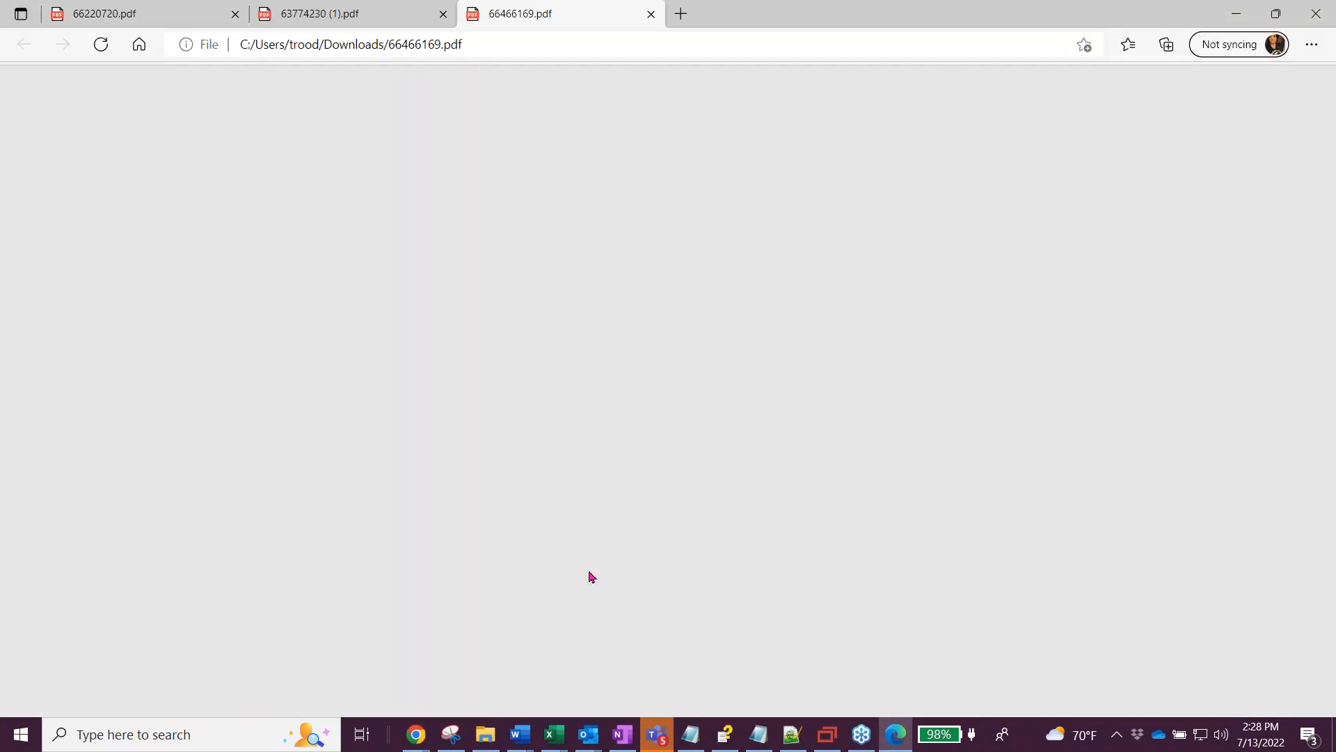
Review both pages of the replenishment report PDF, then minimize its window to return to CloudSuite Distribution.
scroll(586, 563, up, 3)
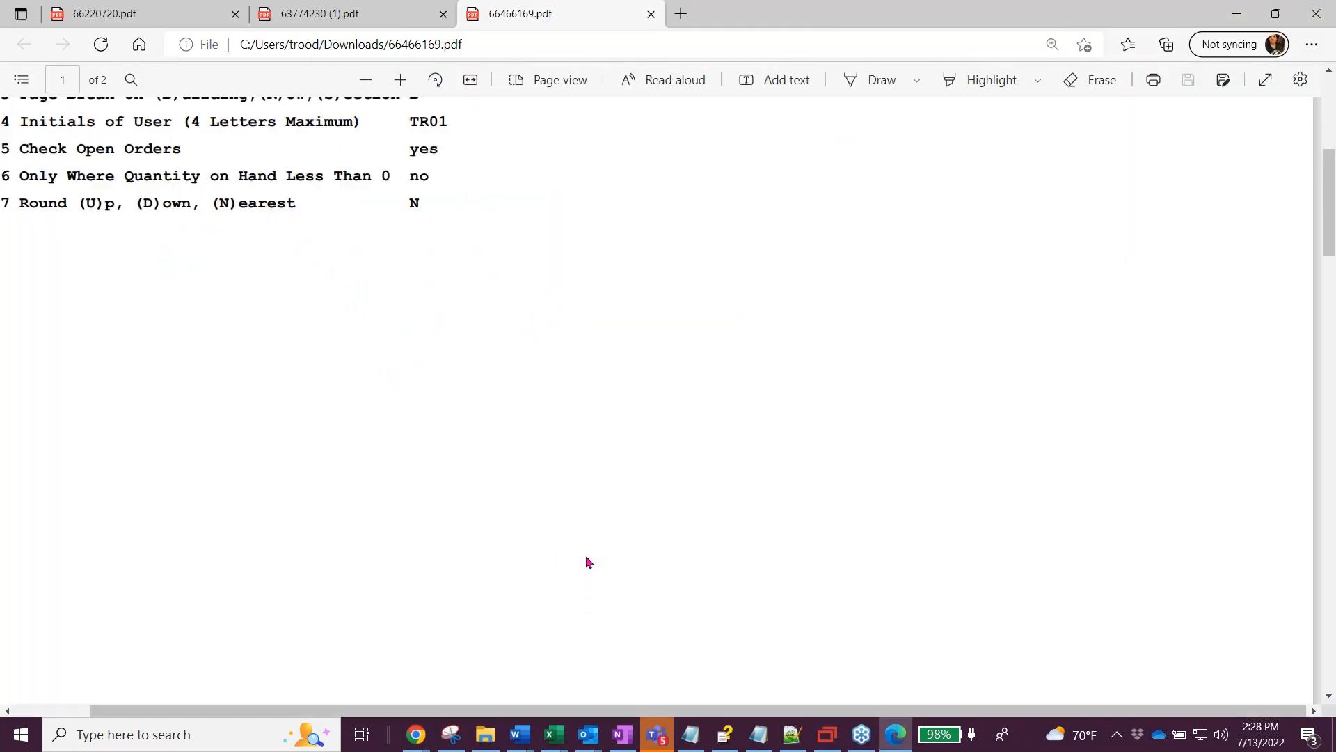
scroll(587, 563, down, 5)
scroll(586, 562, down, 3)
scroll(587, 562, up, 4)
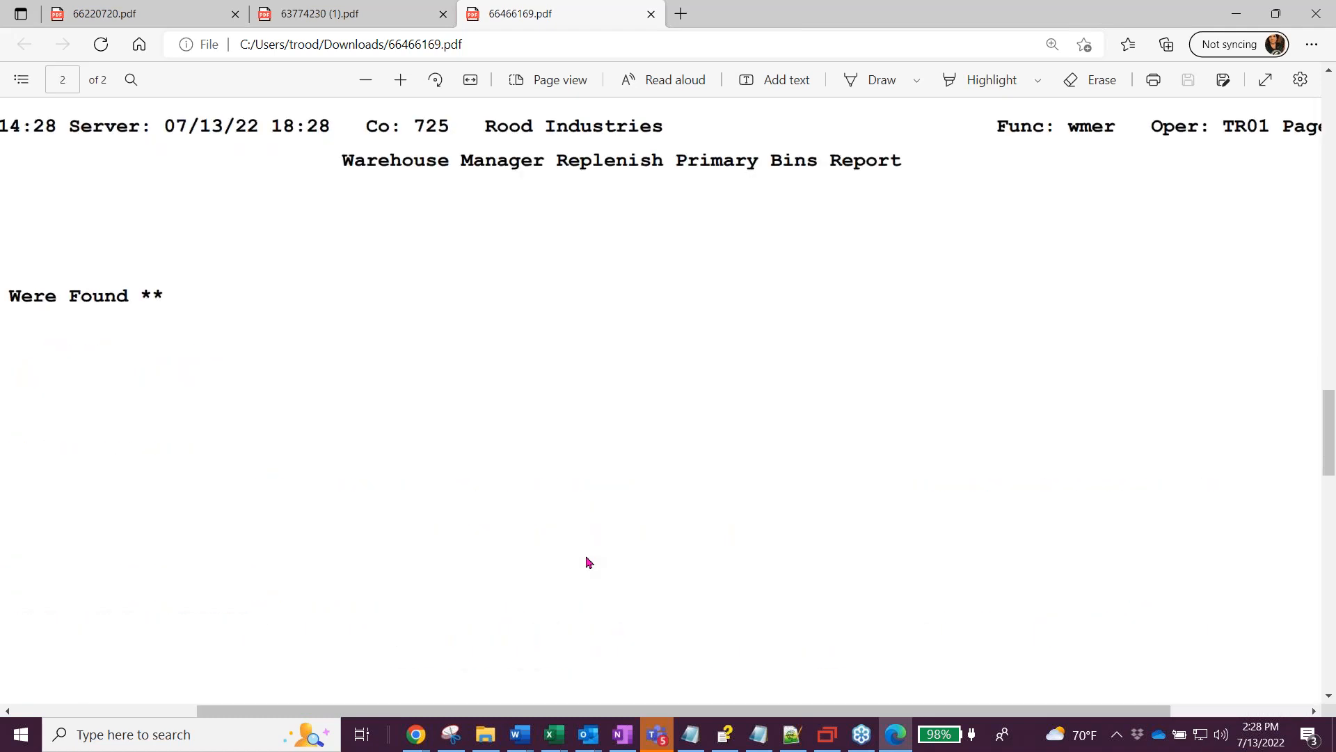
scroll(587, 561, down, 3)
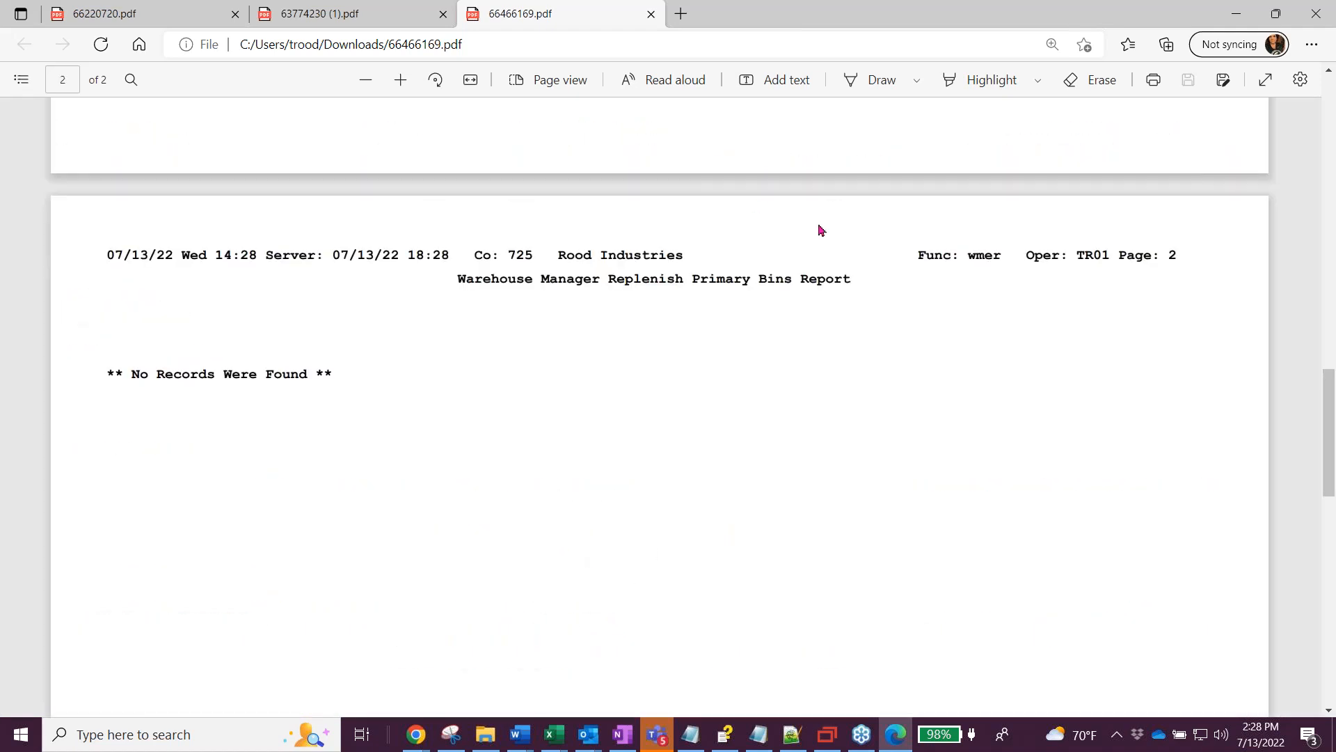
click(1239, 14)
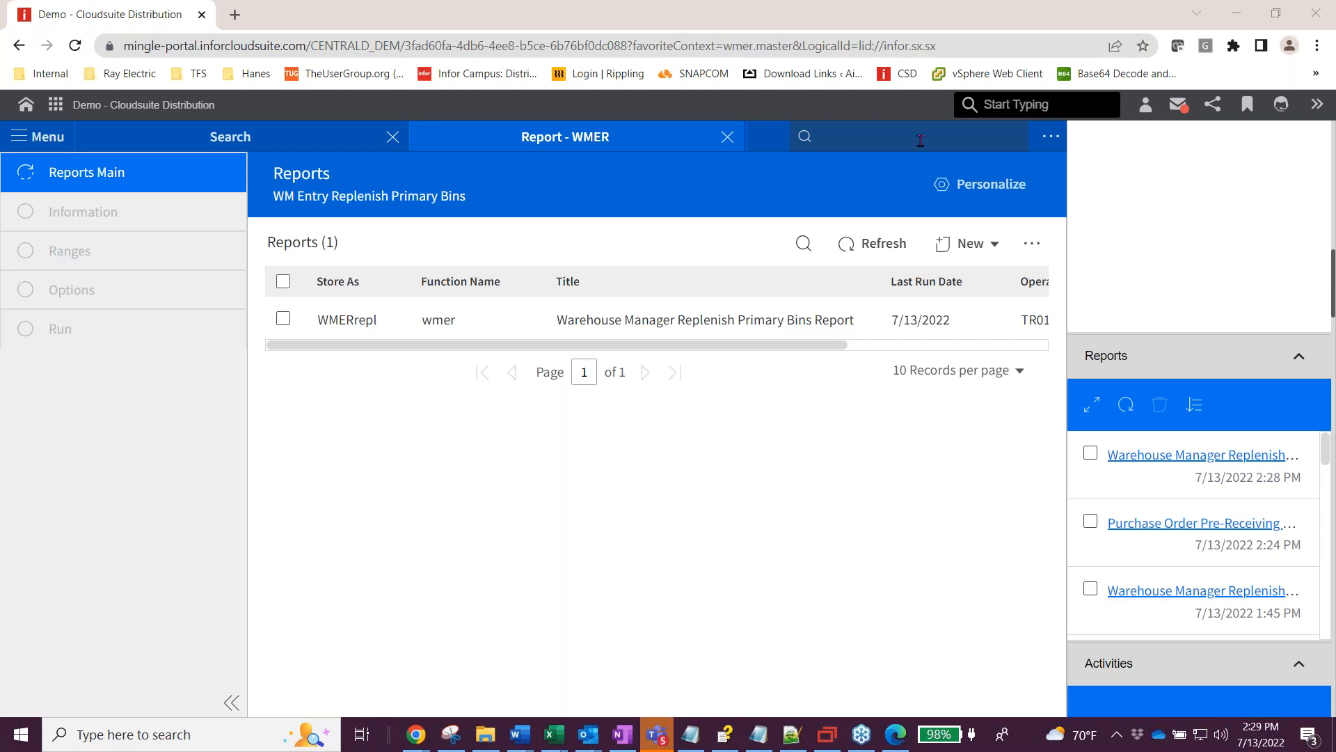
Hide the generated reports list and open Accept/Review Replenishment Entry (wmea).
click(1317, 104)
click(1138, 144)
text(wmea)
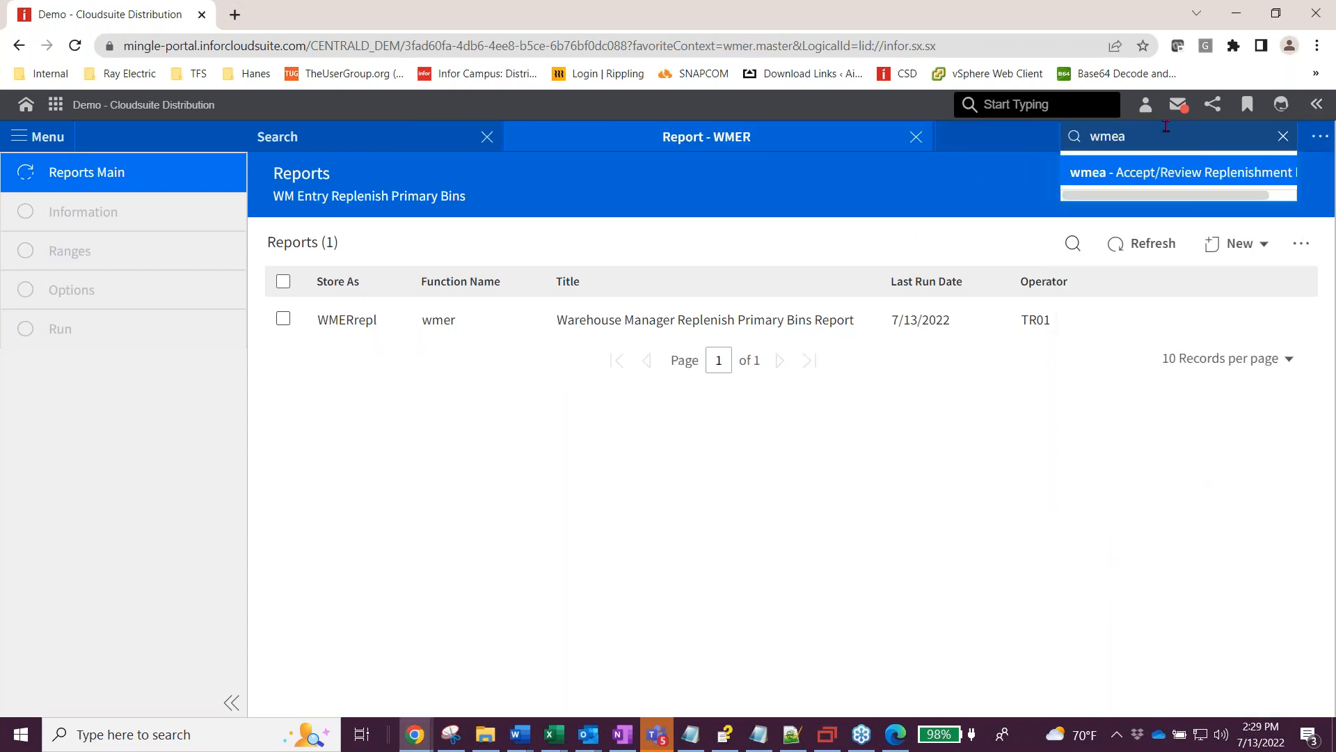
key(Return)
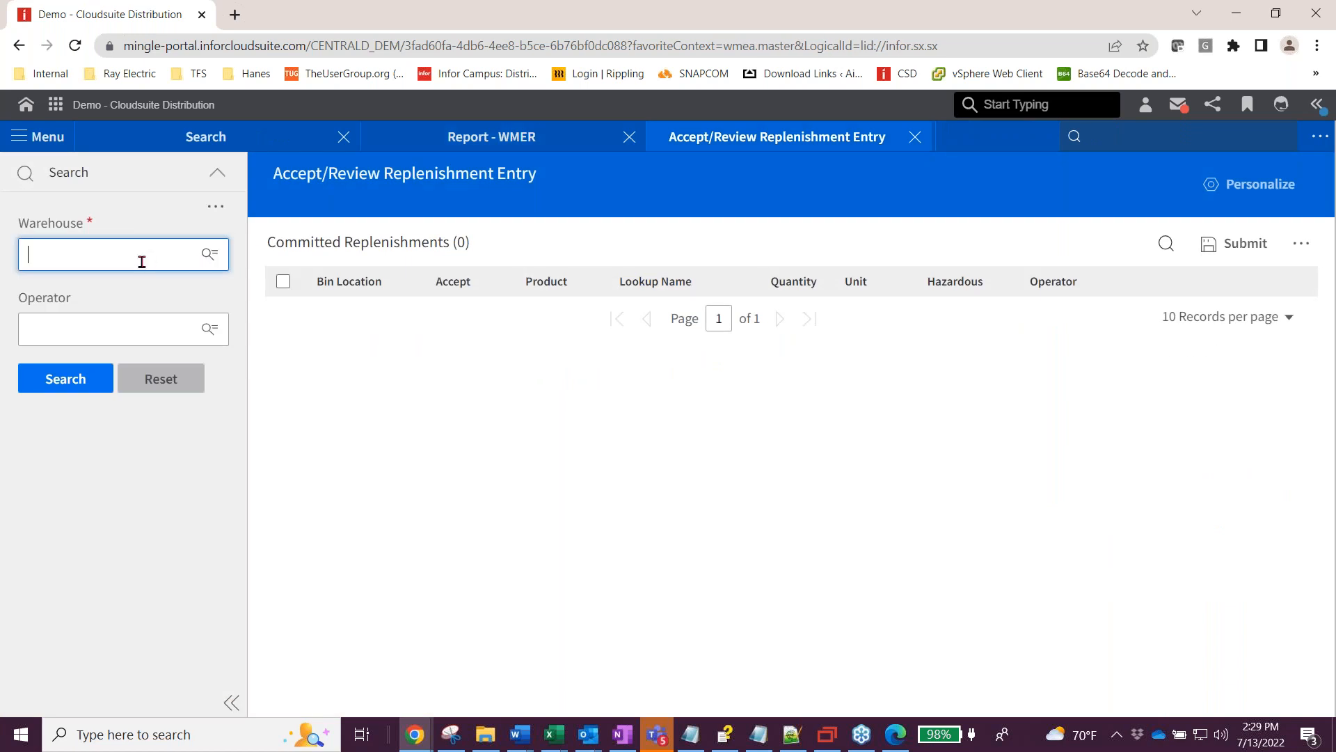
Search the committed replenishments for warehouse 04 - NxT Distribution Dallas without an operator filter.
click(102, 263)
click(98, 292)
click(62, 381)
click(668, 477)
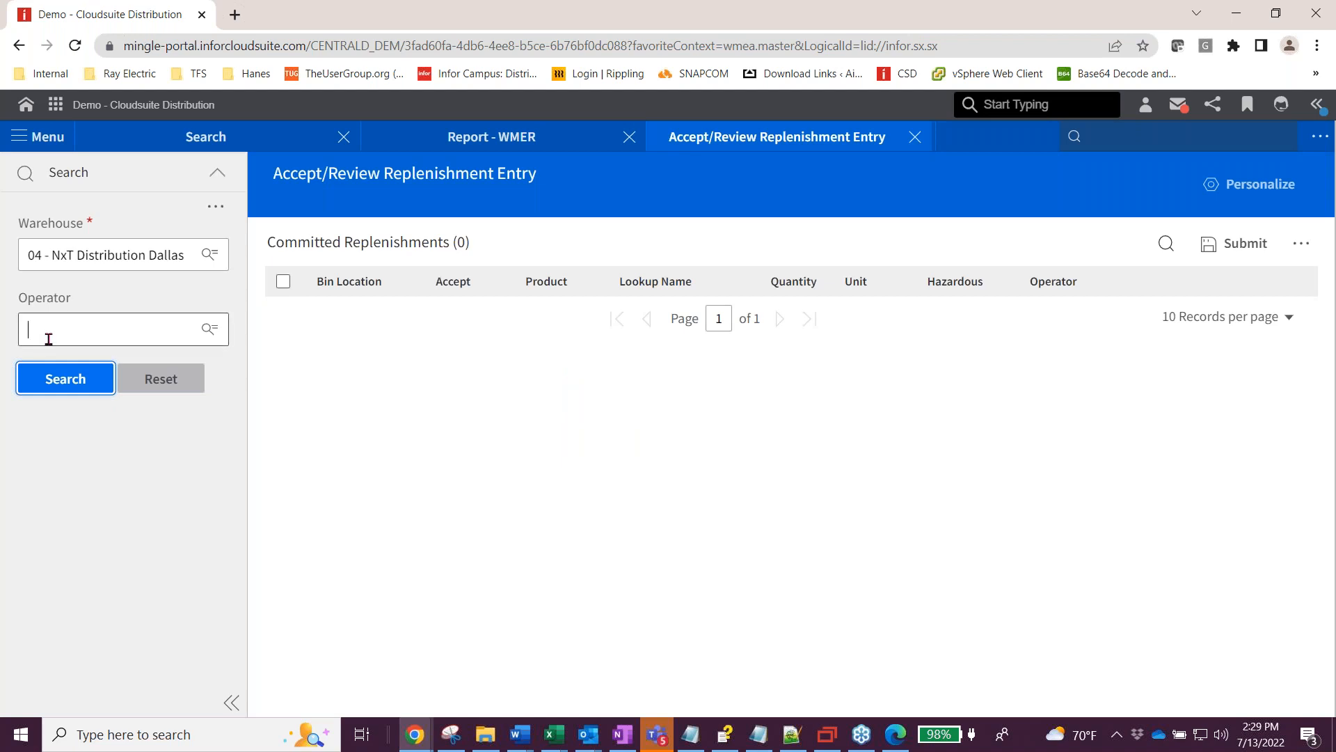
Repeat the committed replenishment search for warehouse 04 with the suggested operator as an additional filter.
click(48, 339)
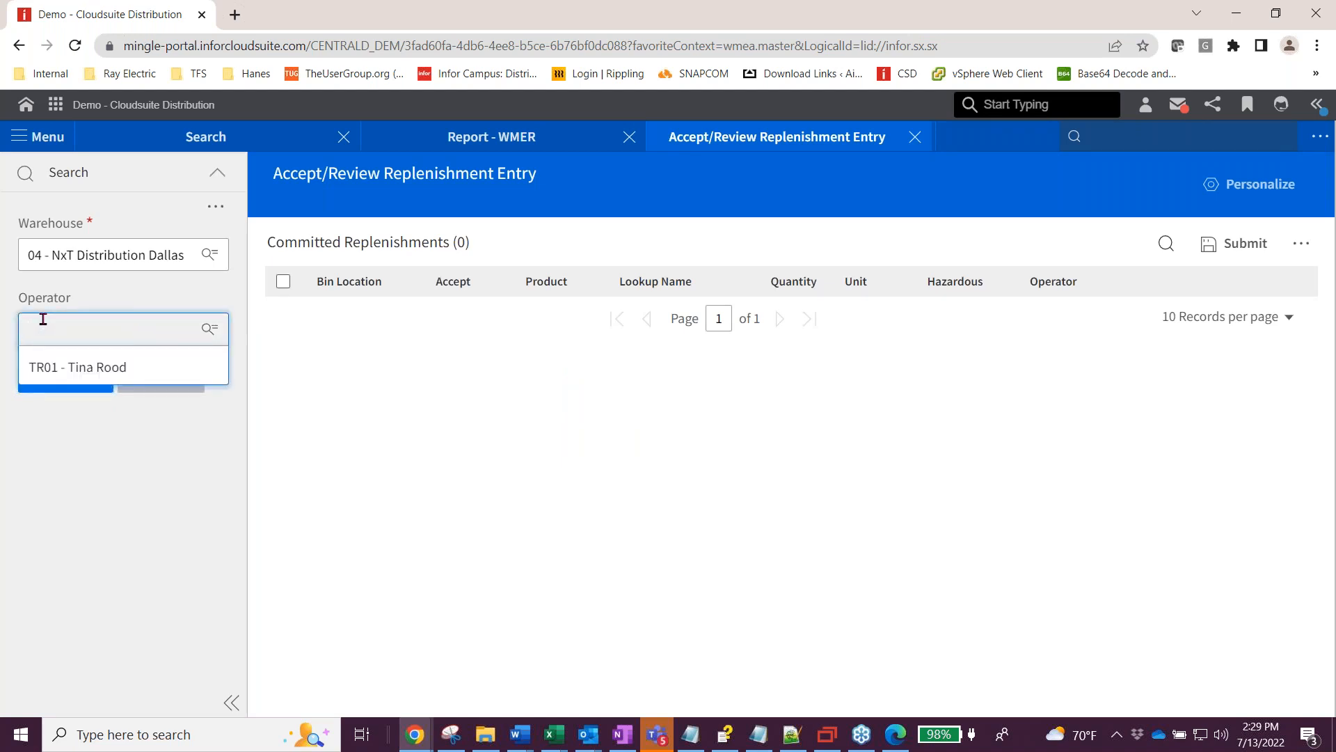
click(61, 369)
click(59, 380)
click(667, 477)
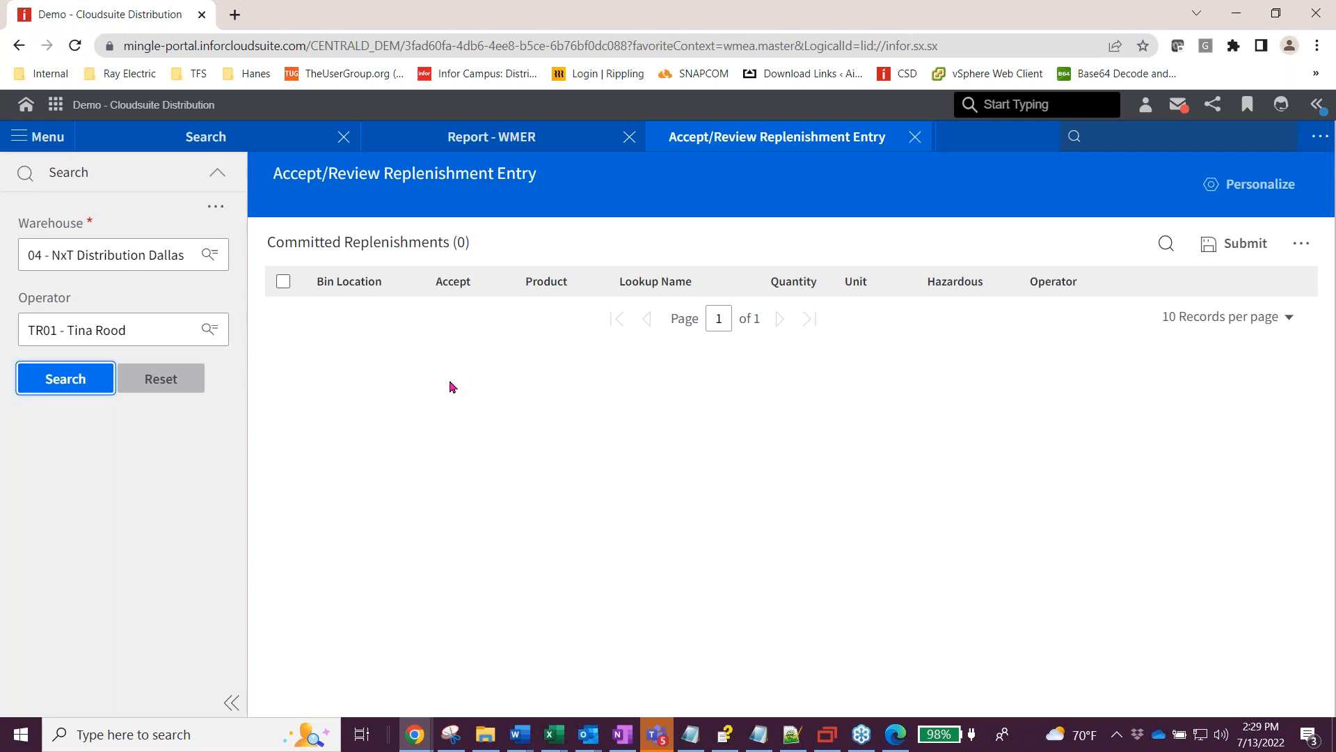
Close Accept/Review Replenishment Entry and open Warehouse Manager Transaction Entry (wmet).
click(916, 144)
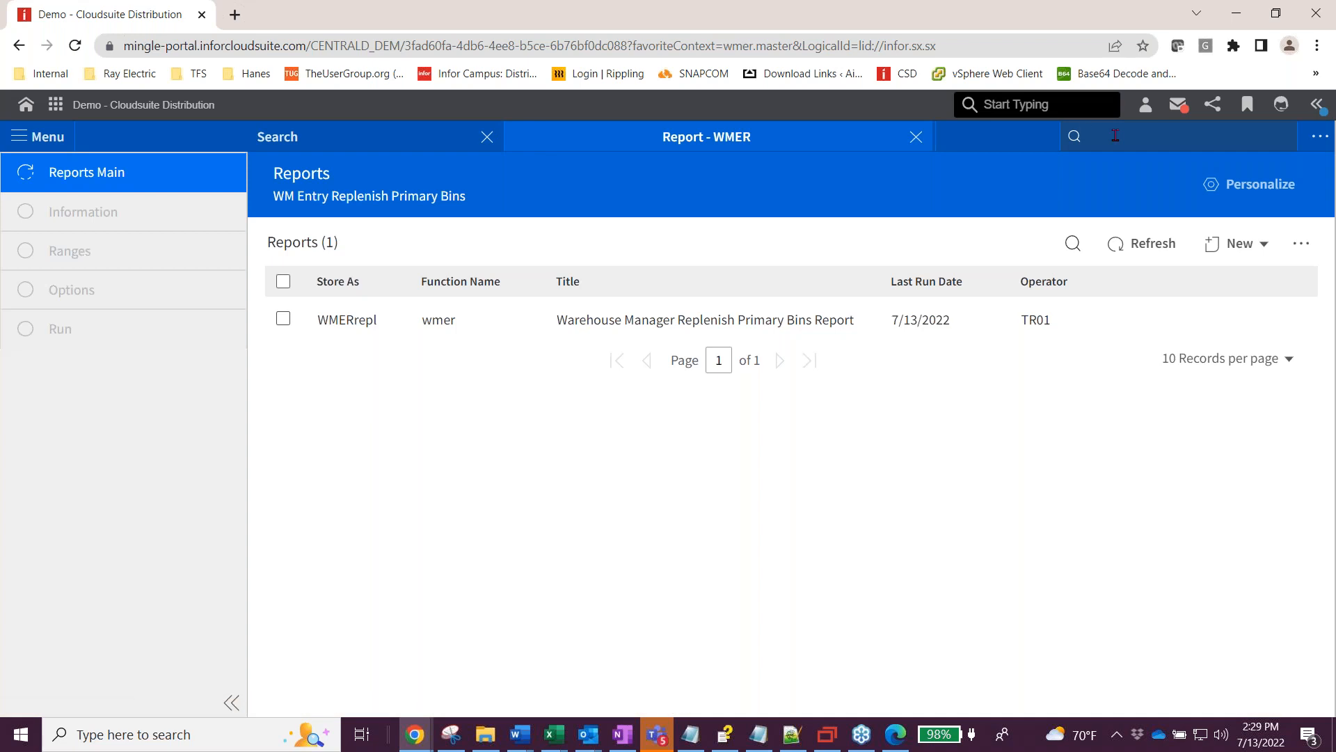
text(wmet)
key(Return)
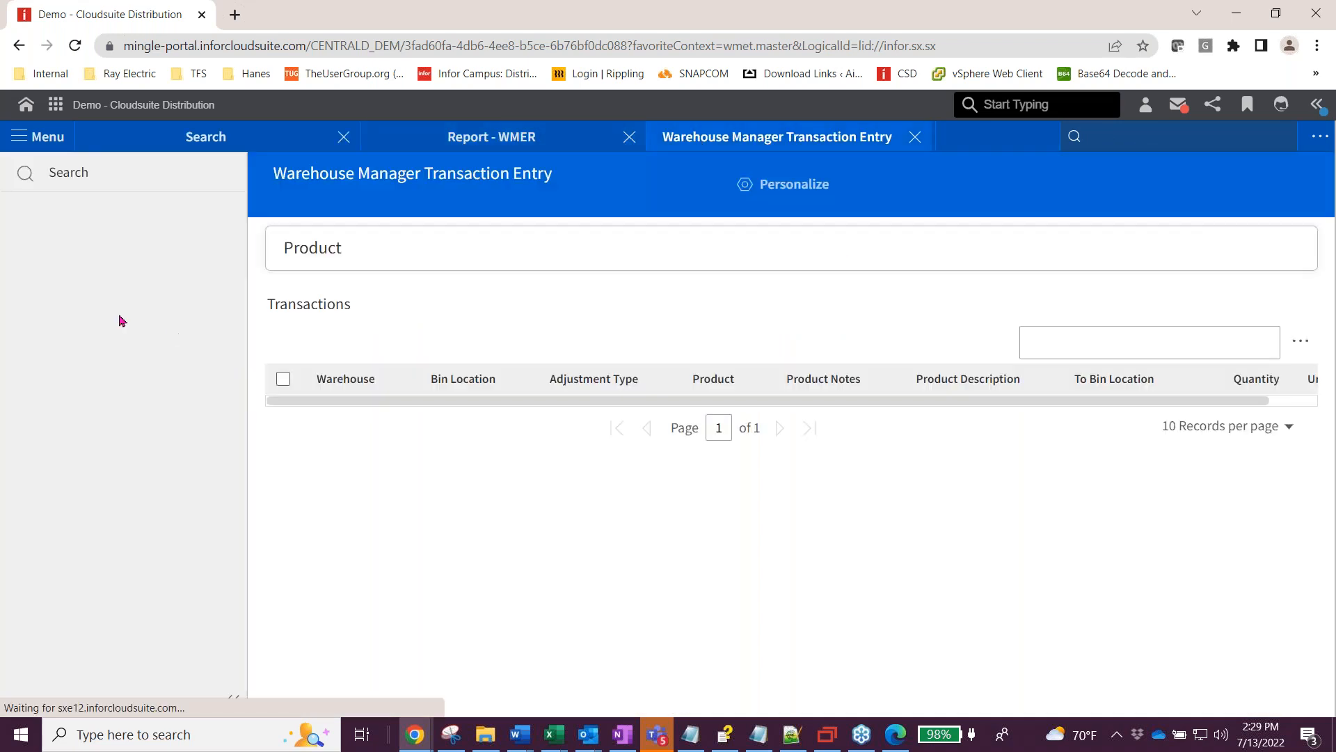
Select warehouse 04 - NxT Distribution Dallas for the transaction search and review the available adjustment types without choosing one.
click(90, 254)
key(Down)
key(Down)
key(Tab)
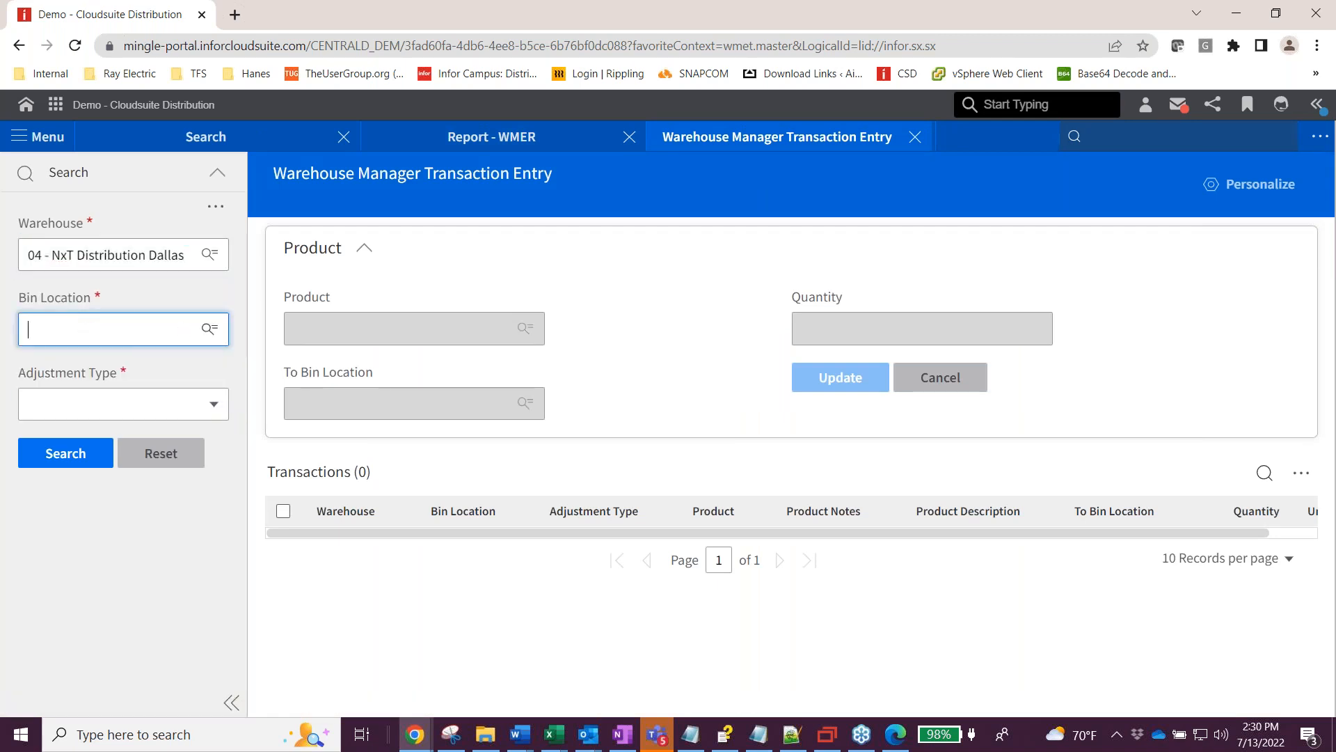
click(116, 407)
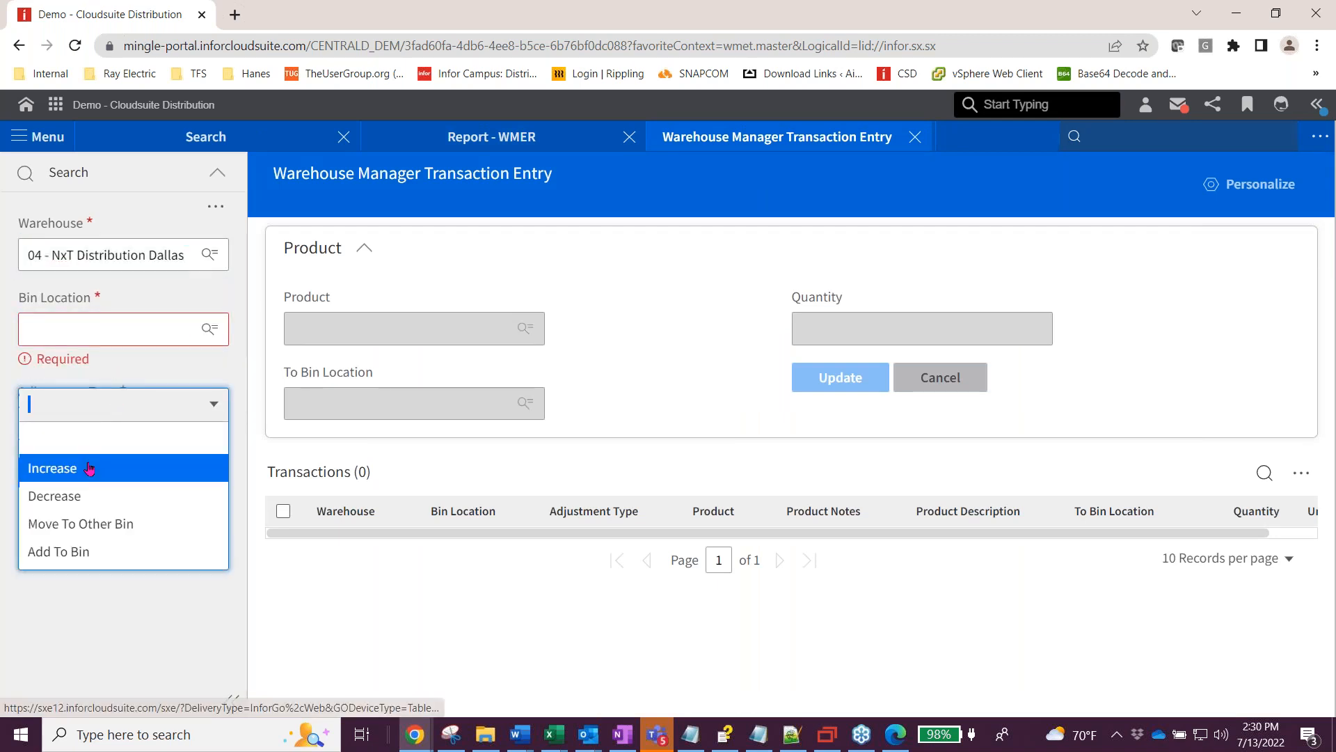
click(71, 337)
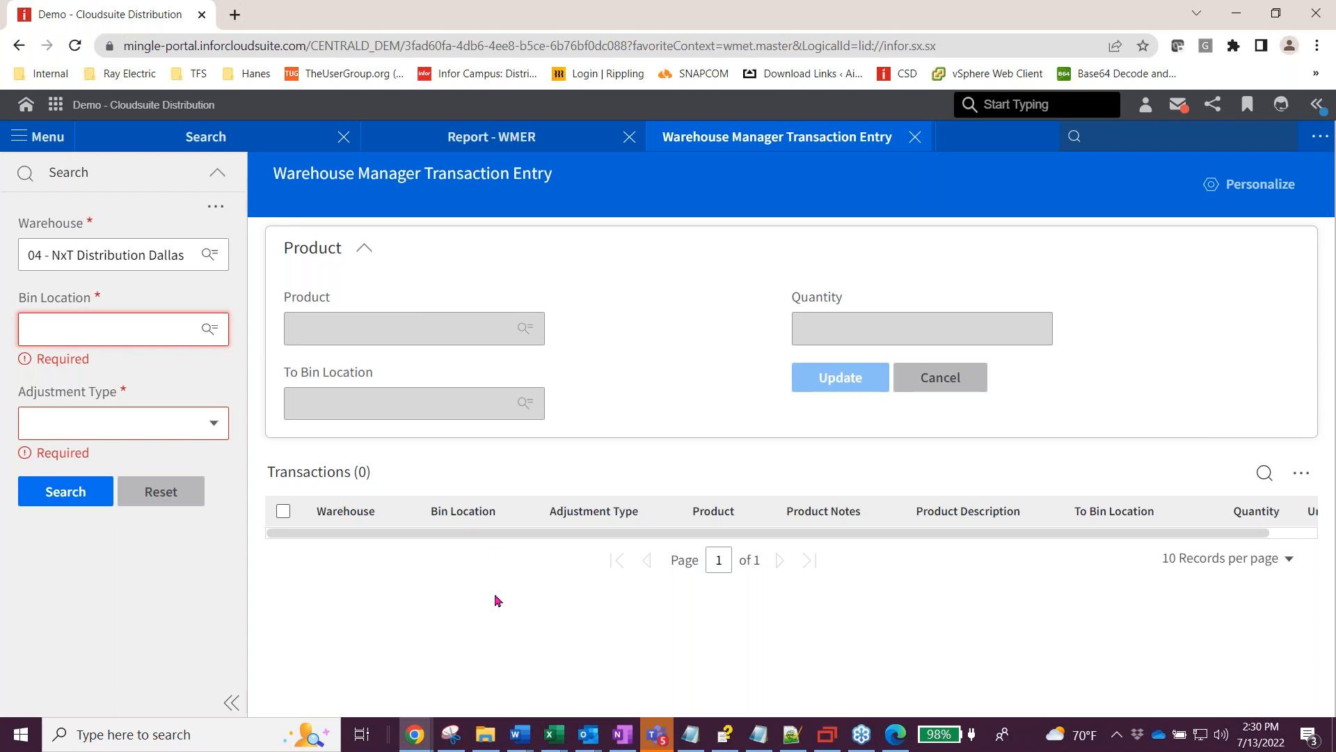
Open Administrator Options (ao).
click(1142, 146)
text(ao)
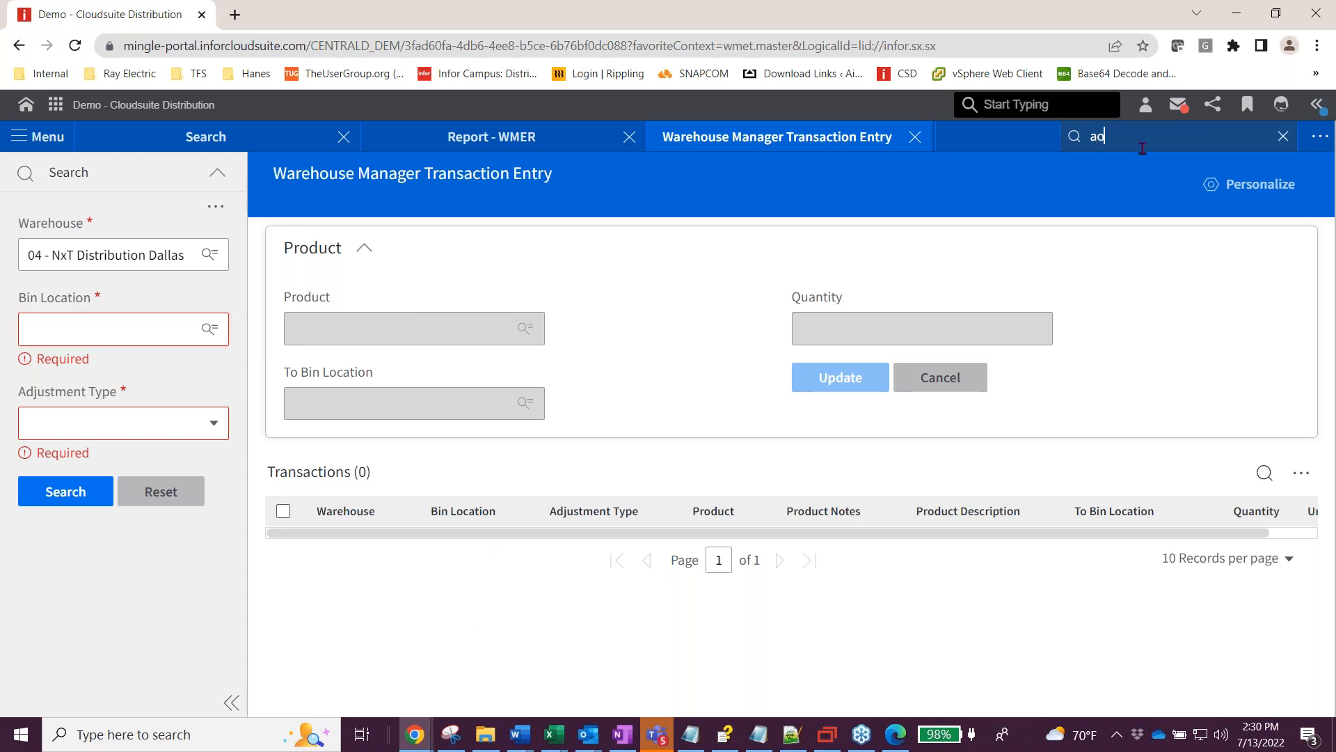
key(Return)
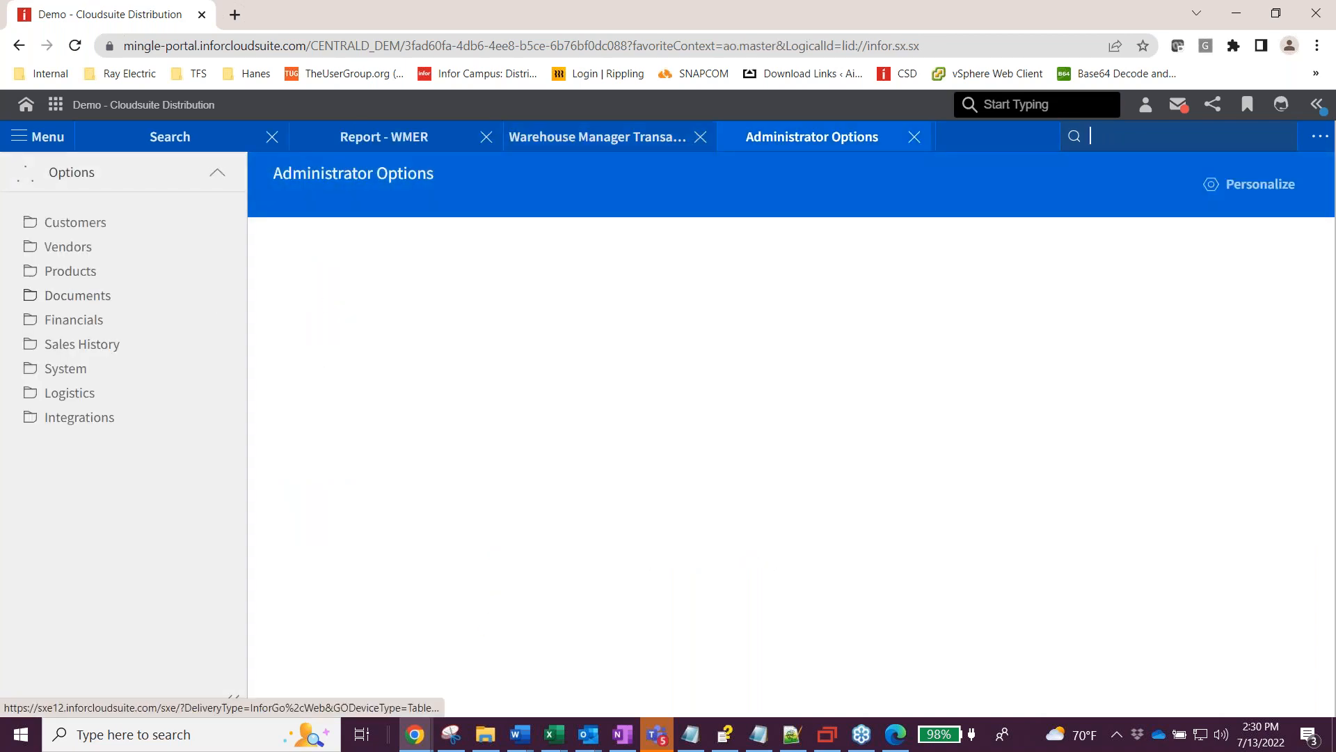
Review the Warehouse Manager settings under the Products options and close Administrator Options.
click(69, 273)
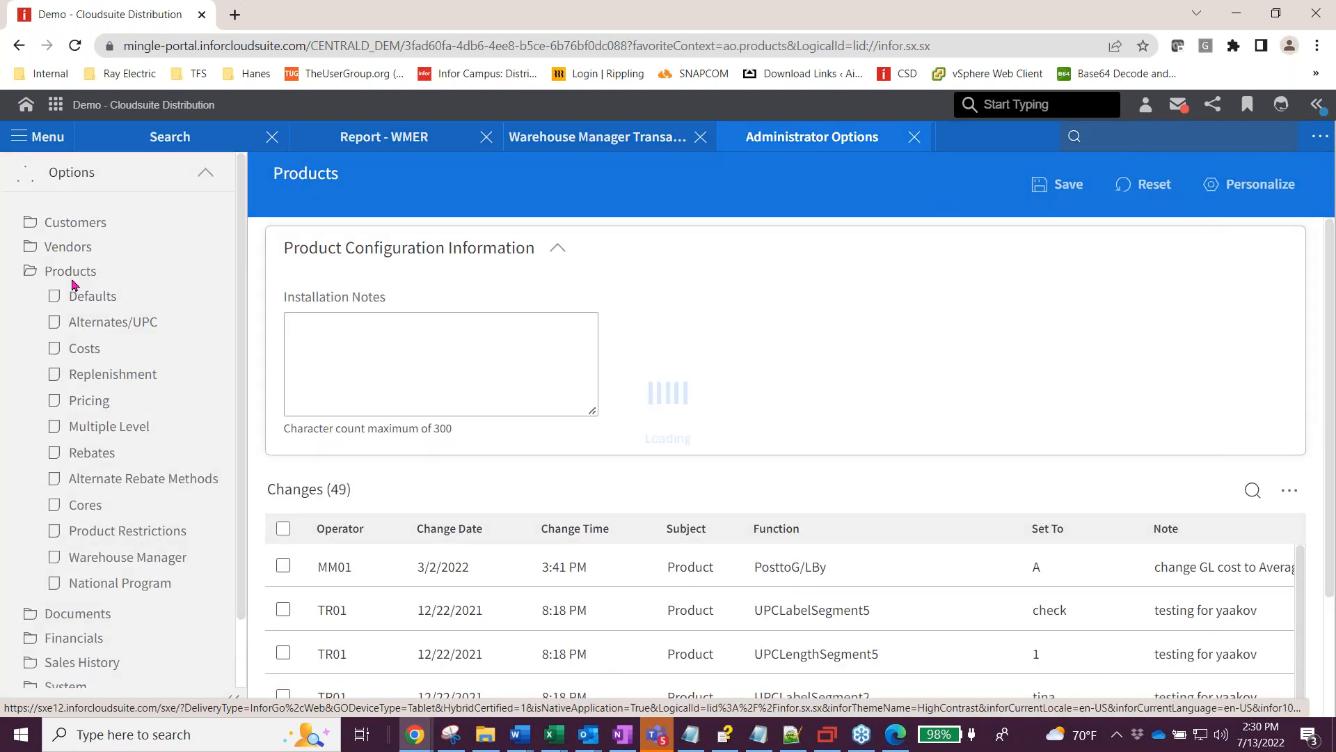
click(118, 559)
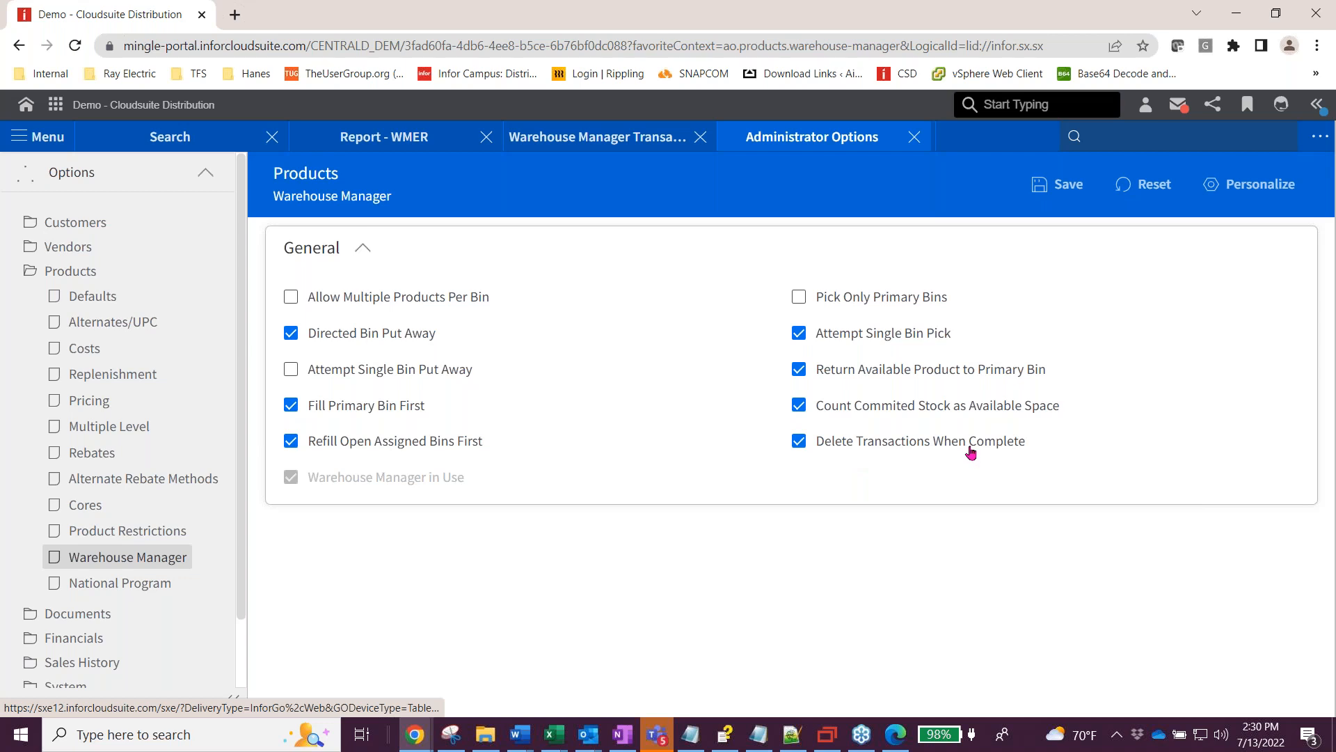
click(916, 139)
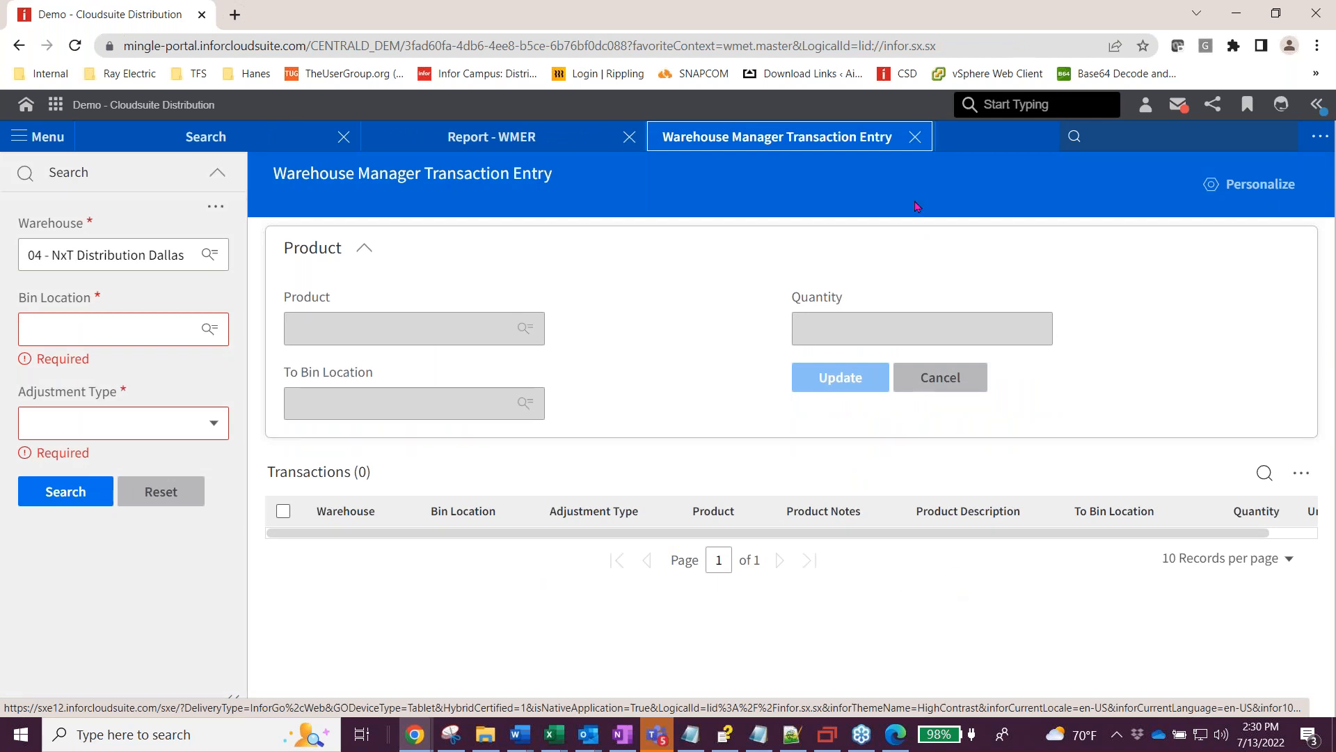
Close Warehouse Manager Transaction Entry and open Bin Inquiry (wmib).
click(915, 137)
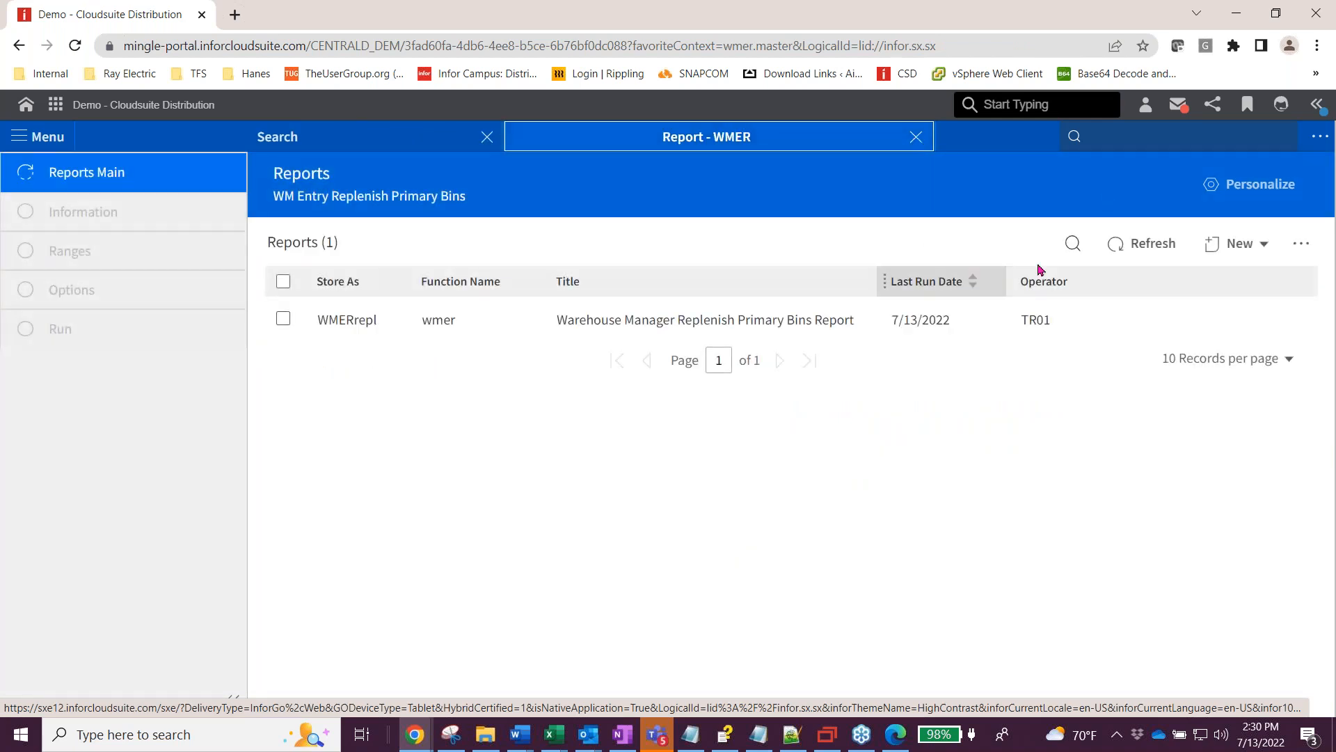
click(1142, 147)
text(emio)
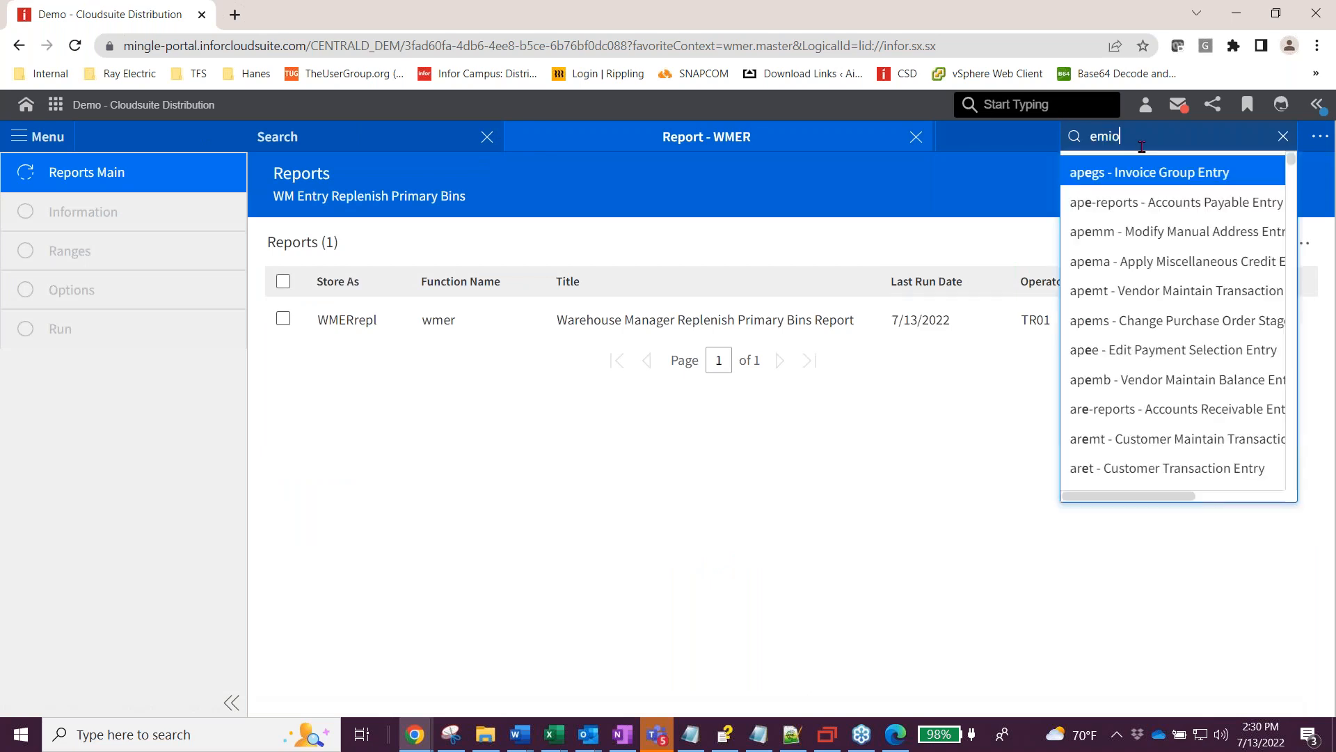
key(BackSpace)
key(BackSpace)
key(BackSpace)
key(BackSpace)
text(wmib)
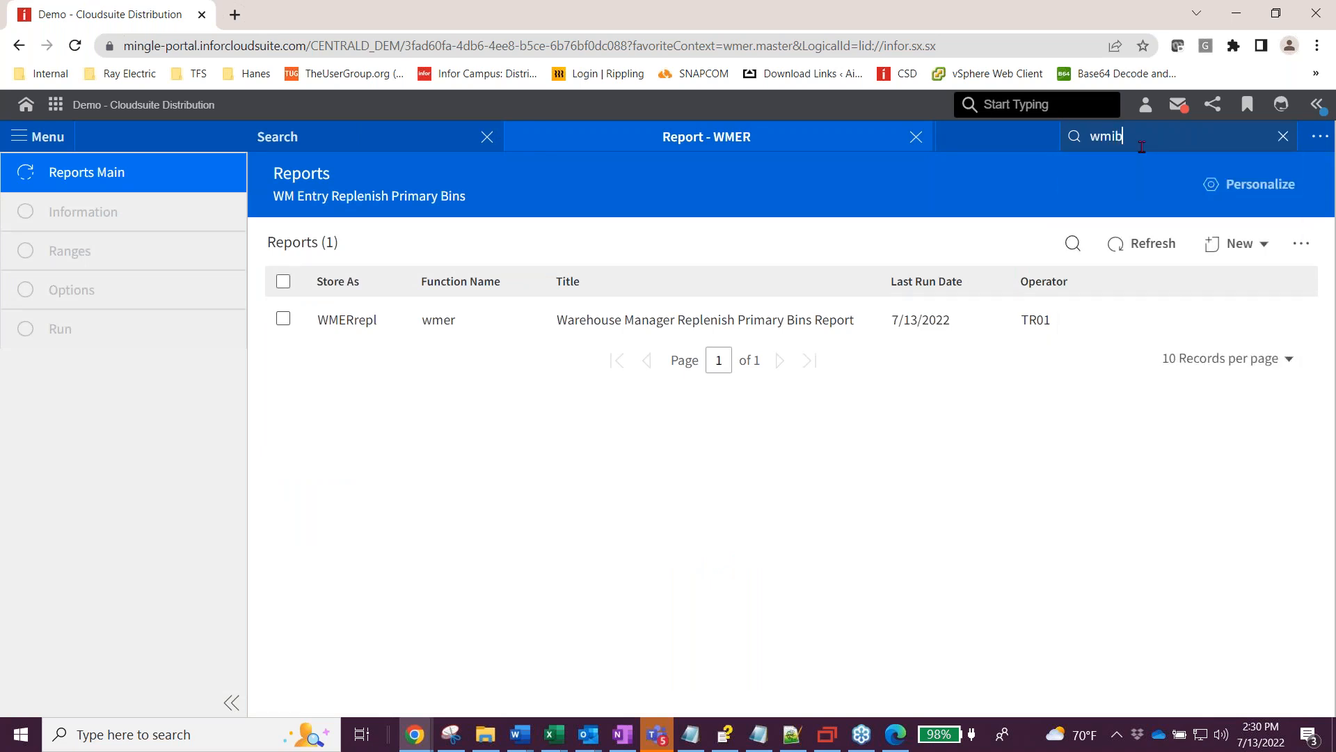
key(Return)
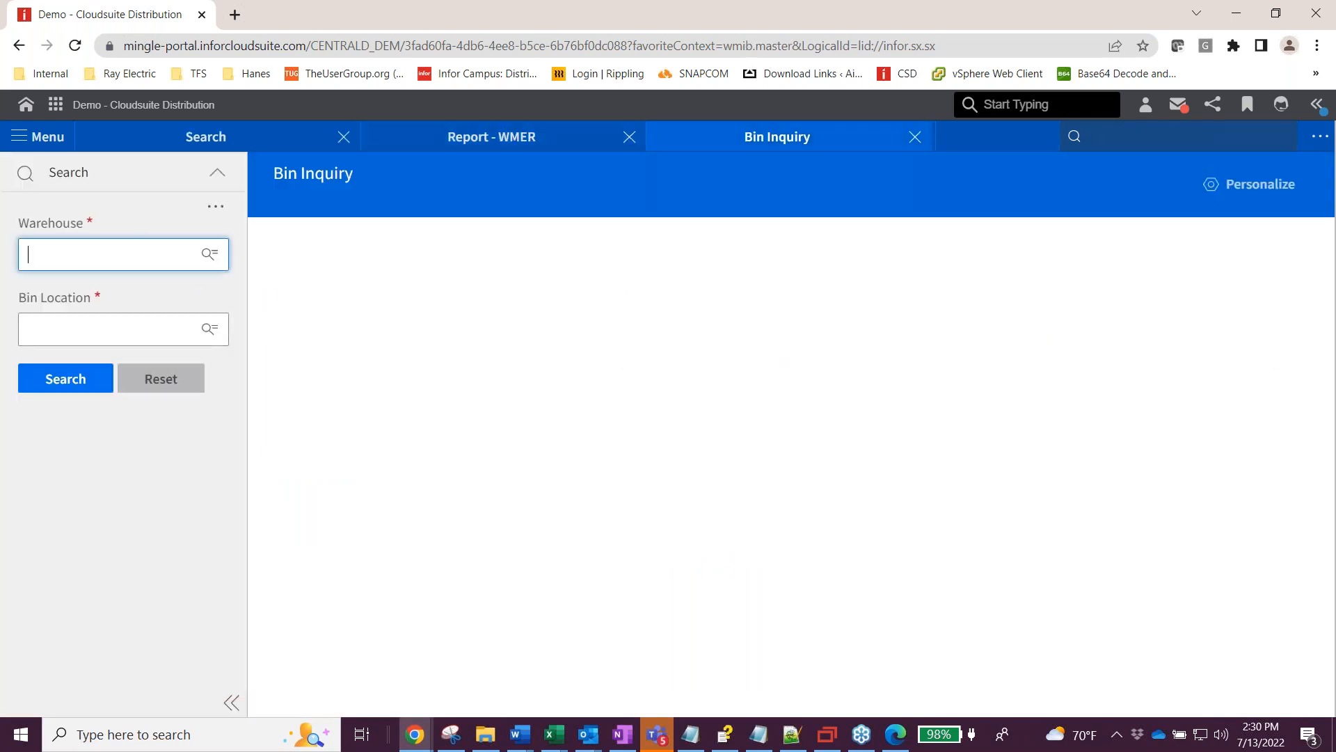
Look up bin location 01/aa/002/abc in warehouse 04 - NxT Distribution Dallas and review its bin information and stored products.
click(78, 326)
click(210, 329)
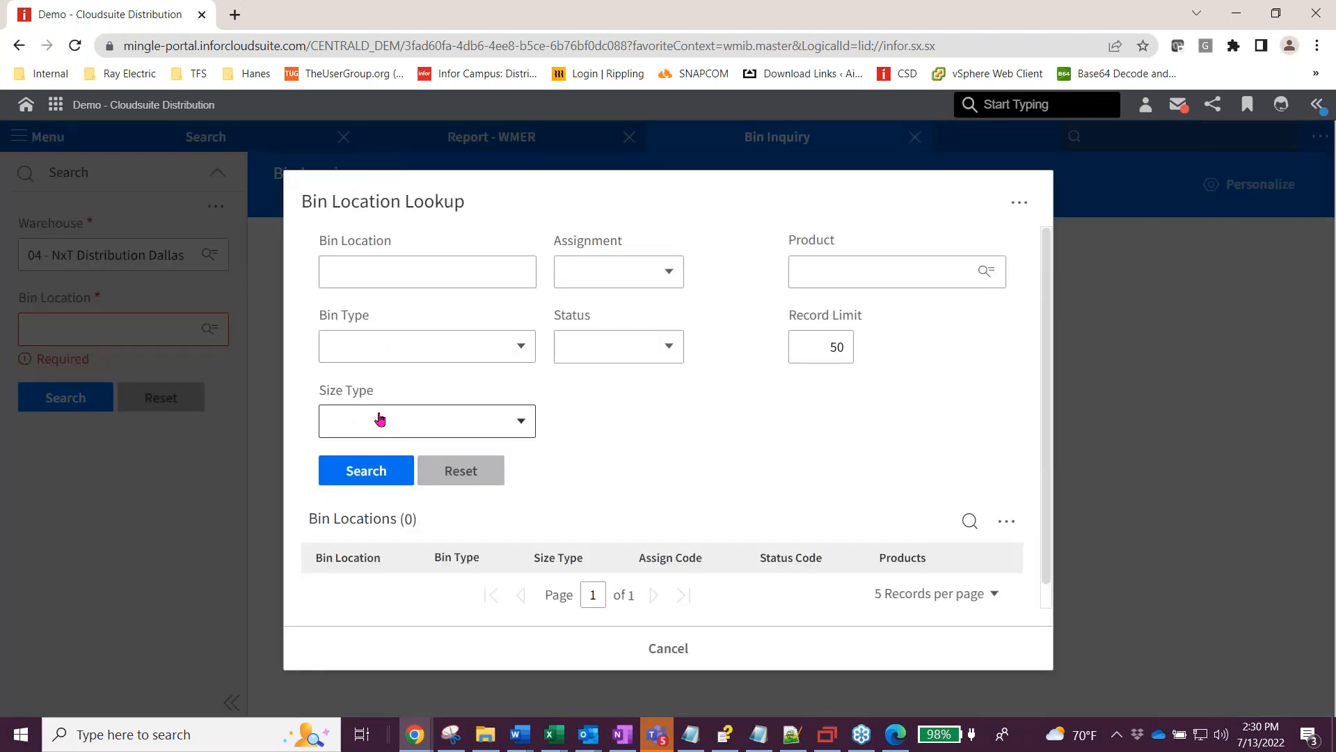
click(378, 470)
click(405, 603)
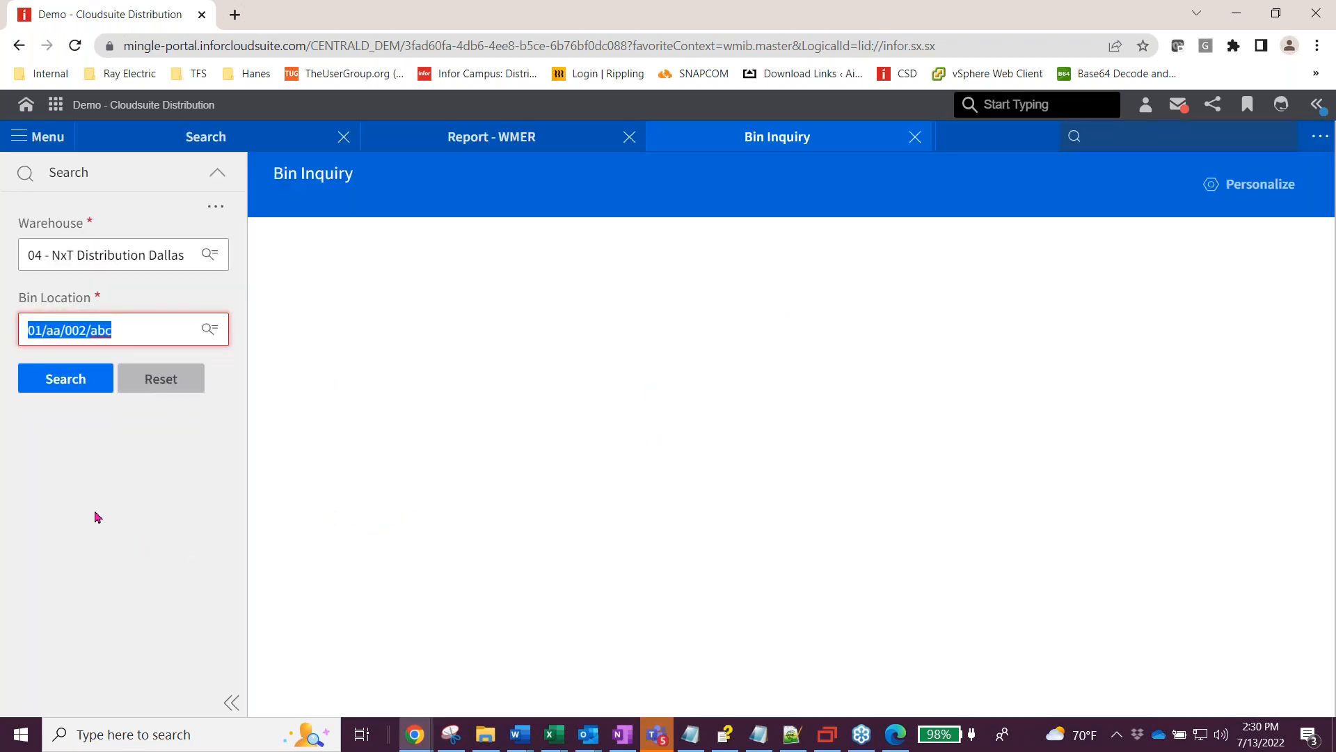
click(62, 385)
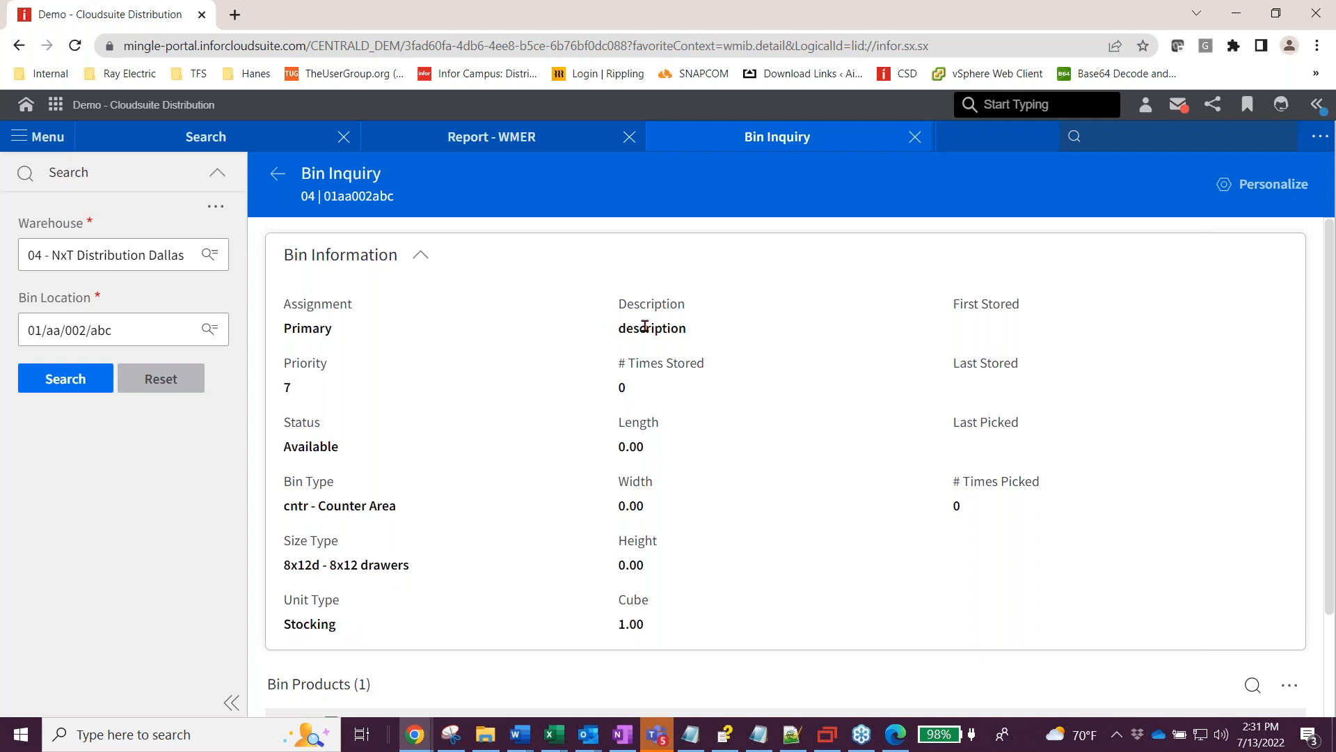
drag(617, 327, 698, 334)
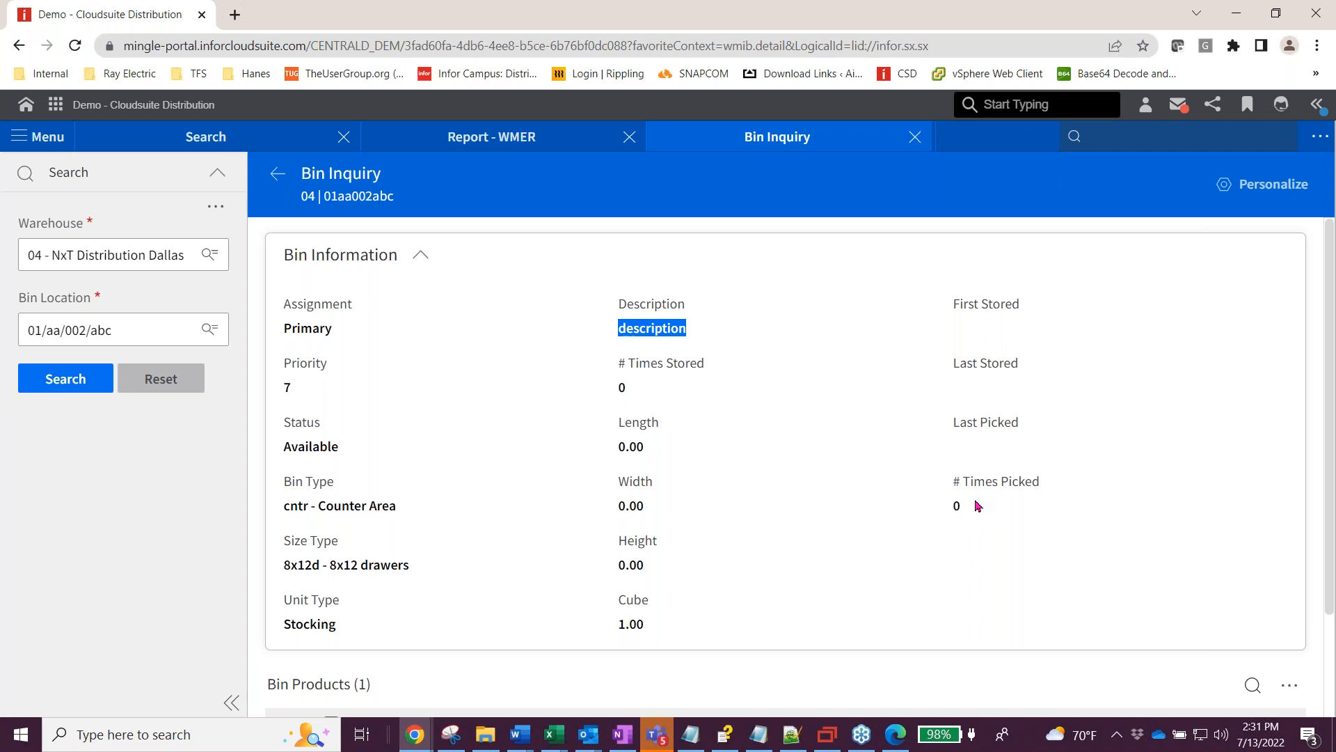
scroll(977, 506, down, 2)
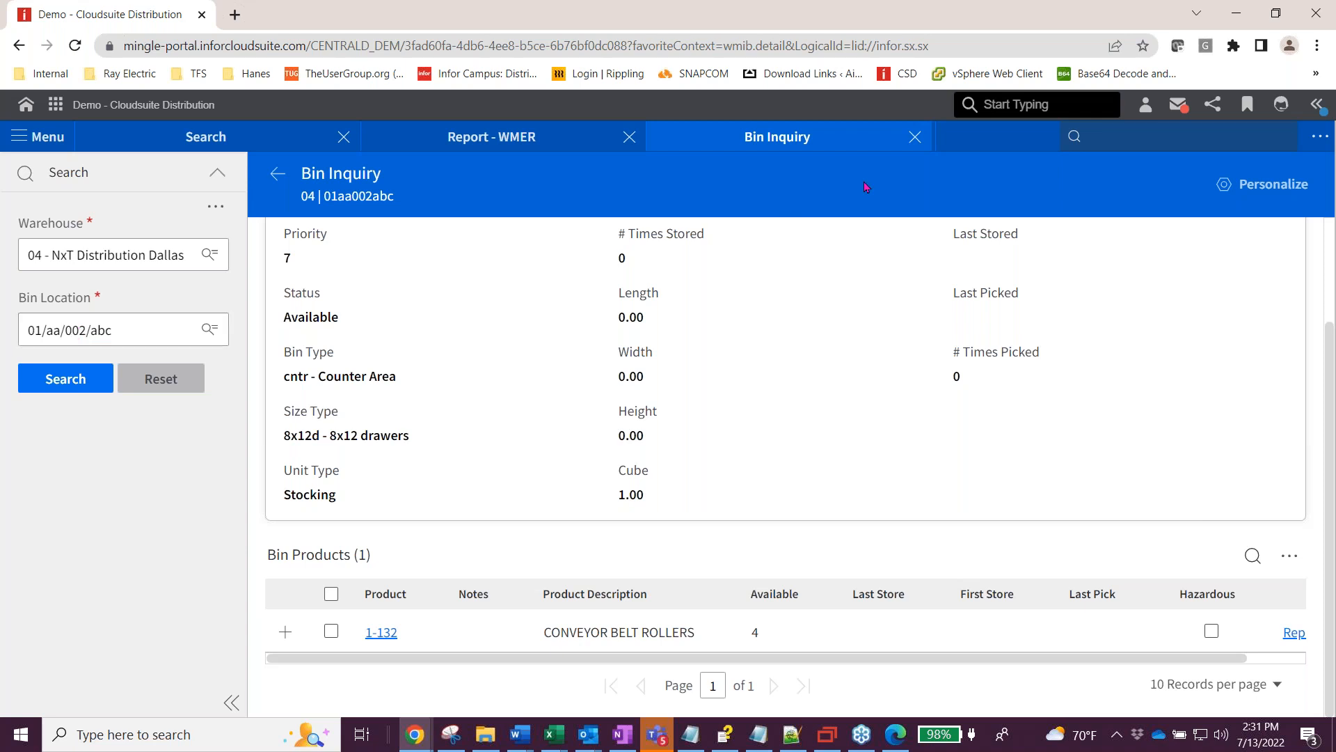
Close Bin Inquiry and open Bin Product Inquiry (wmip).
click(915, 137)
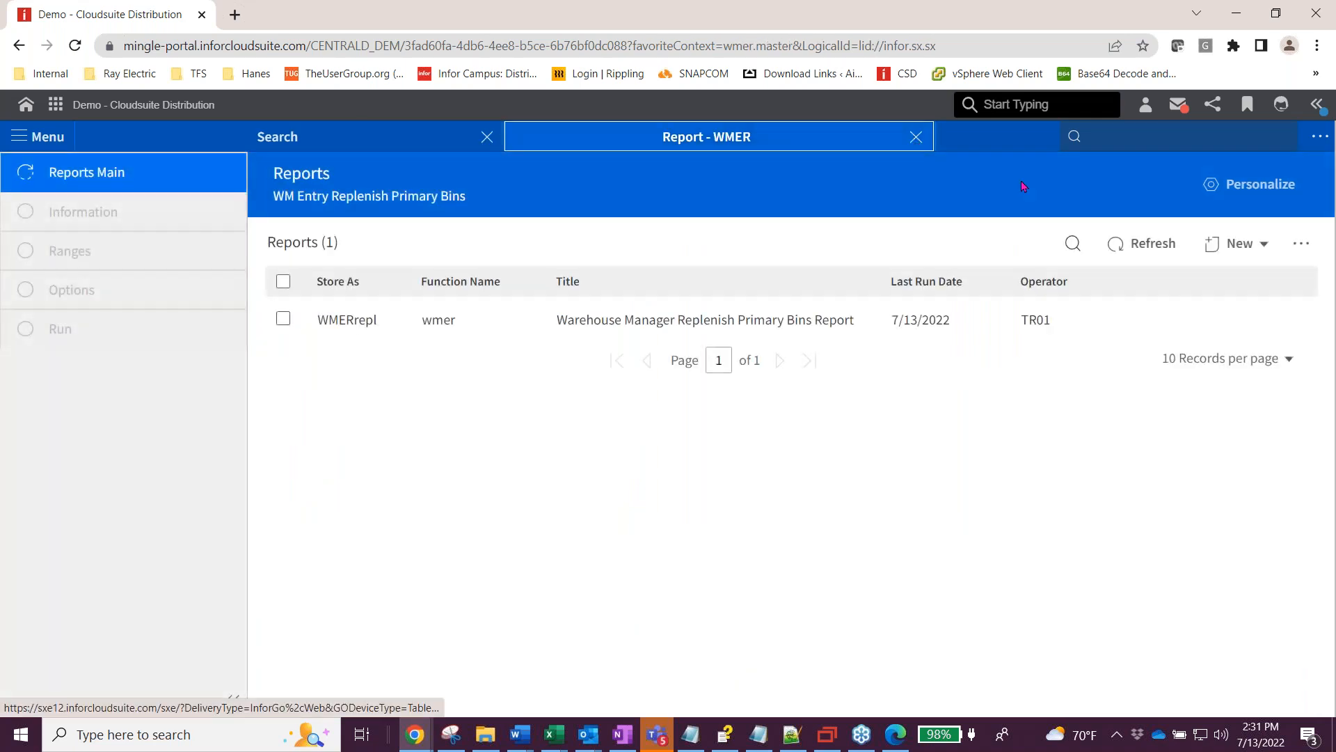
click(1109, 129)
text(w)
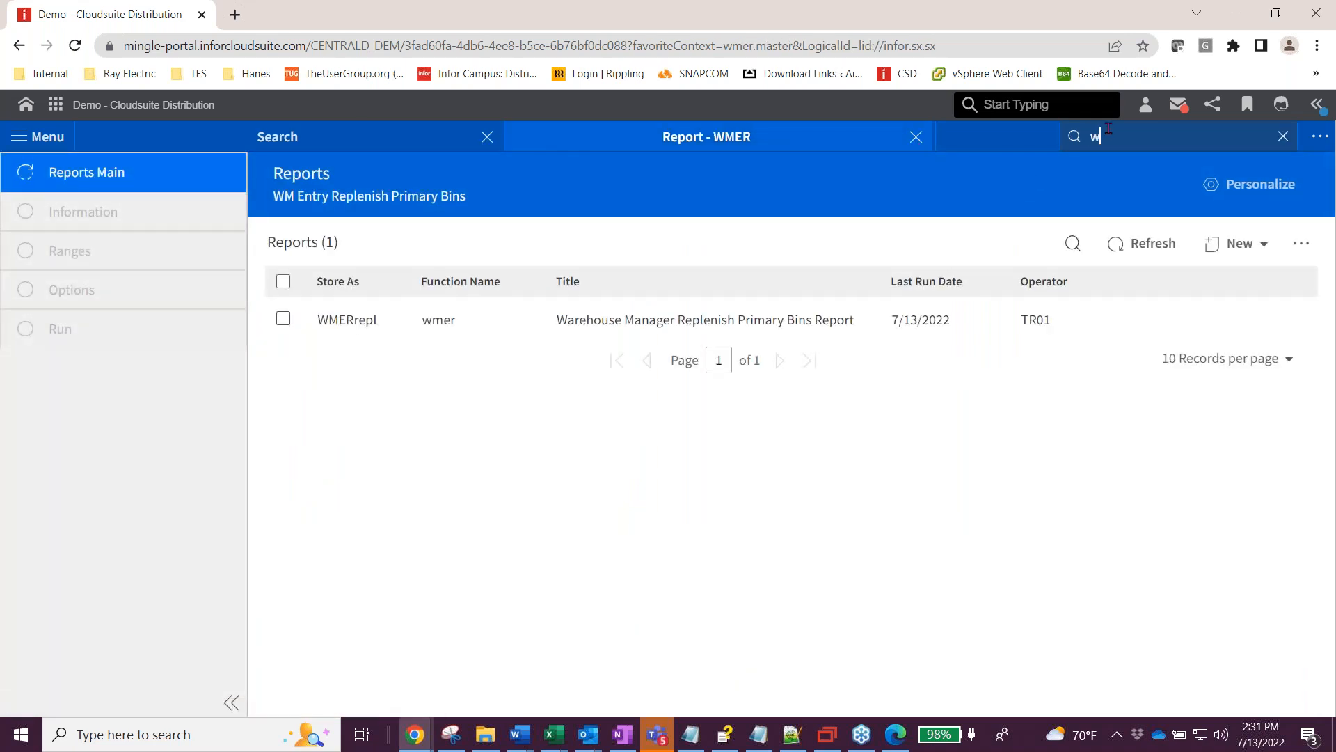
text(mip)
key(Return)
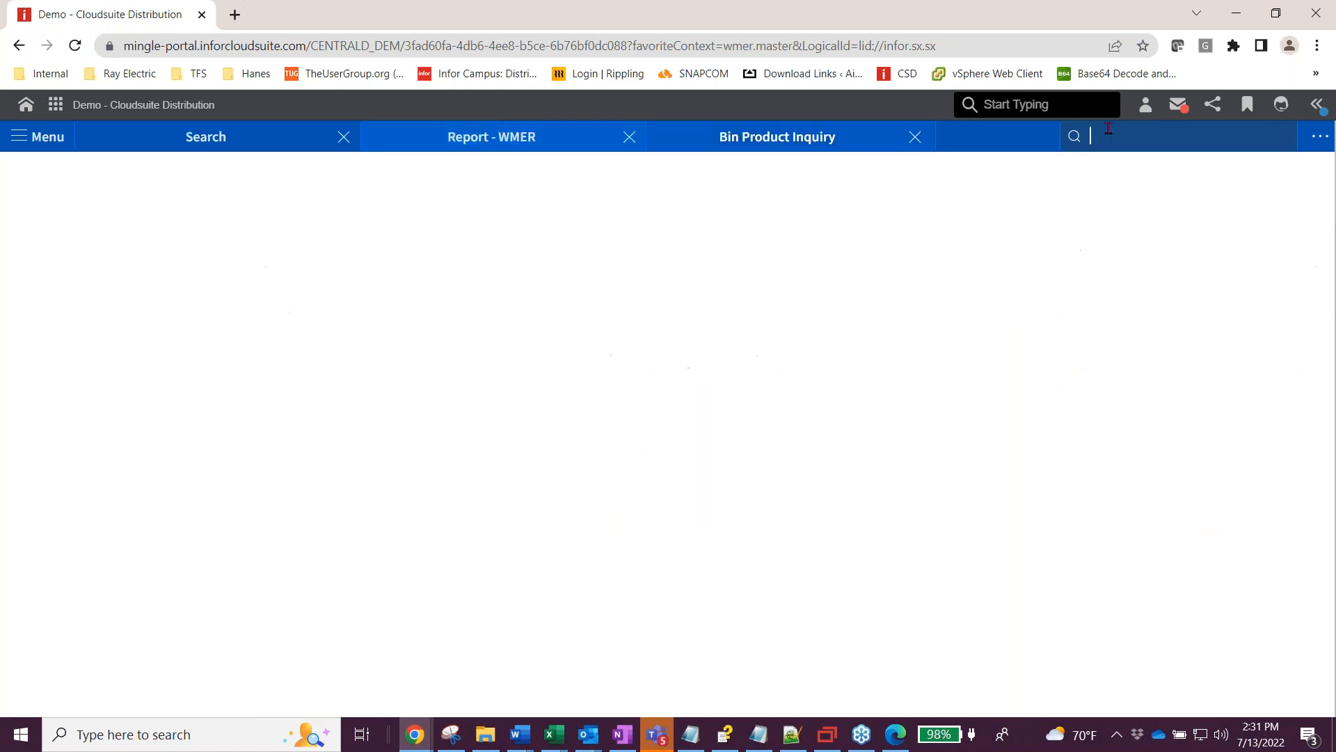
Search warehouse 04 - NxT Distribution Dallas for the bin locations of product 12-F and of product 1-134.
click(122, 254)
click(123, 295)
click(90, 330)
click(35, 367)
click(62, 380)
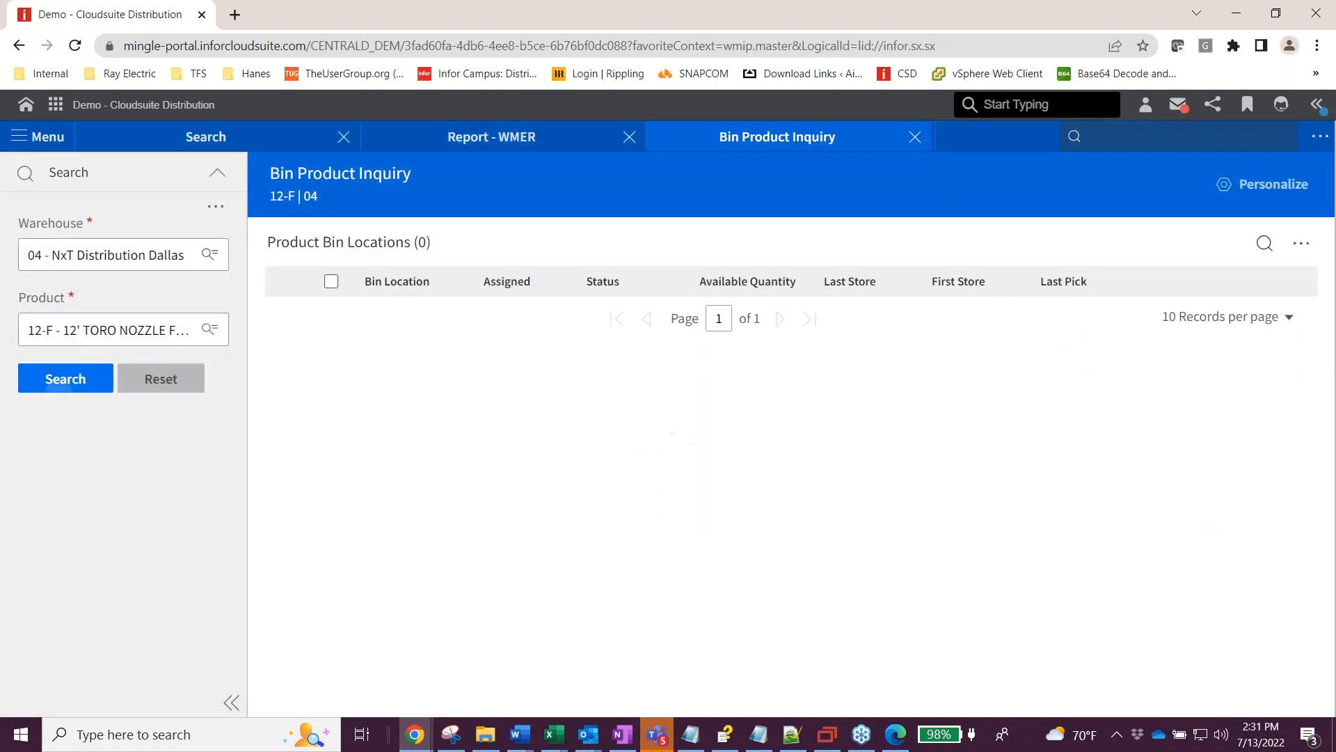
click(66, 330)
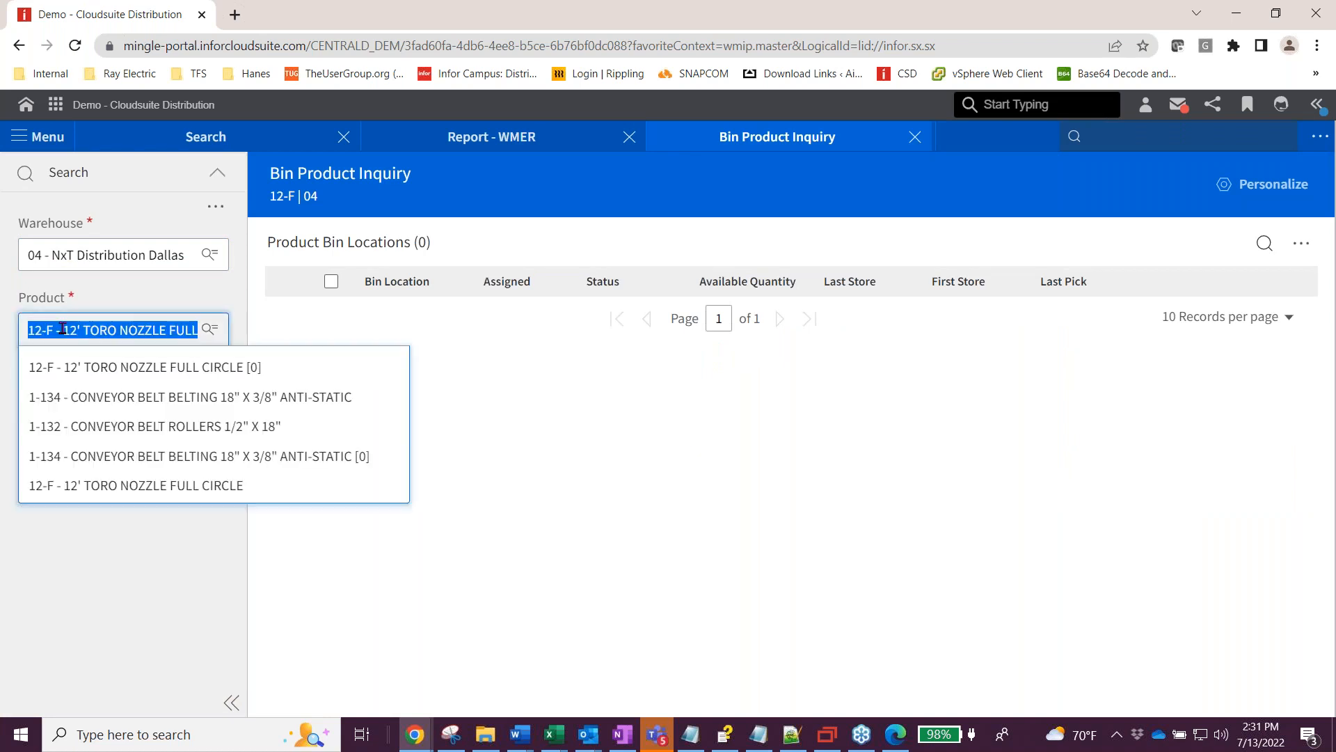
click(74, 393)
click(61, 372)
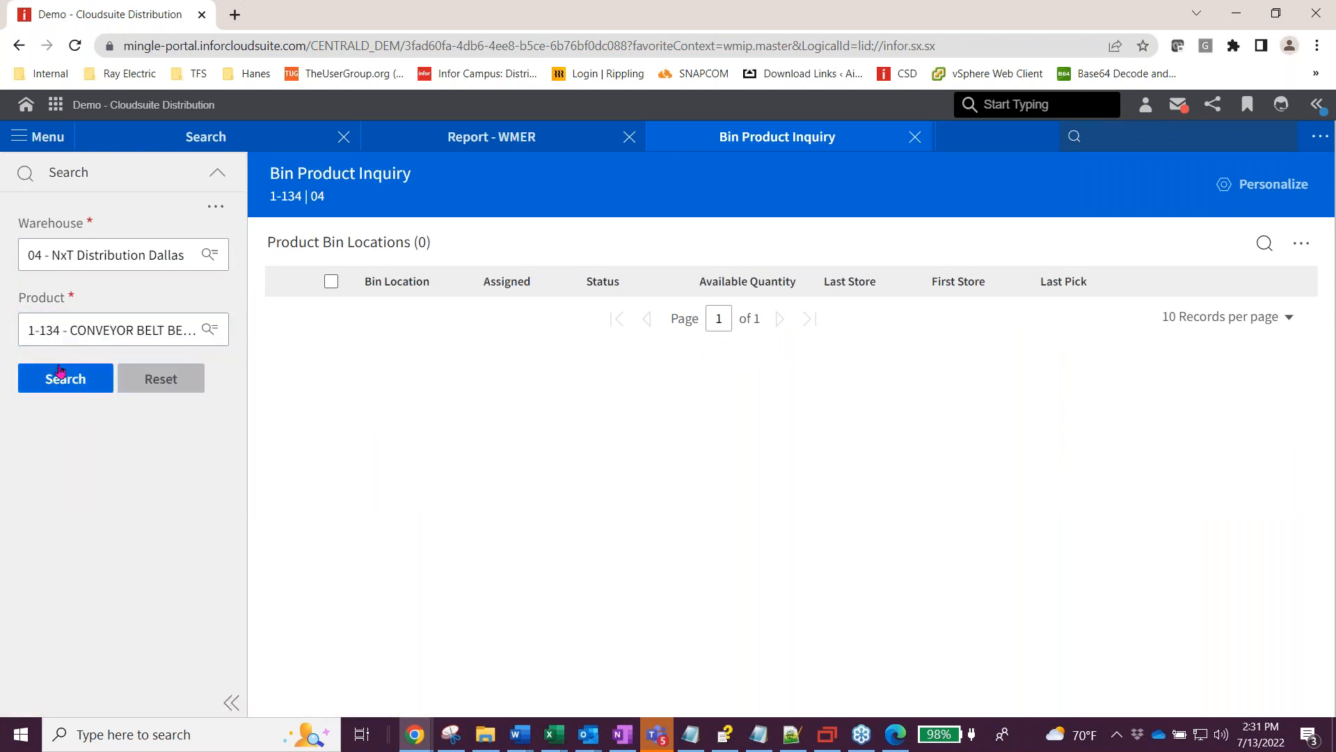
Search warehouse 04 for product 1-132's bin locations and review the detailed quantities of its primary bin 01/aa/002/abc.
click(66, 330)
click(48, 423)
click(65, 378)
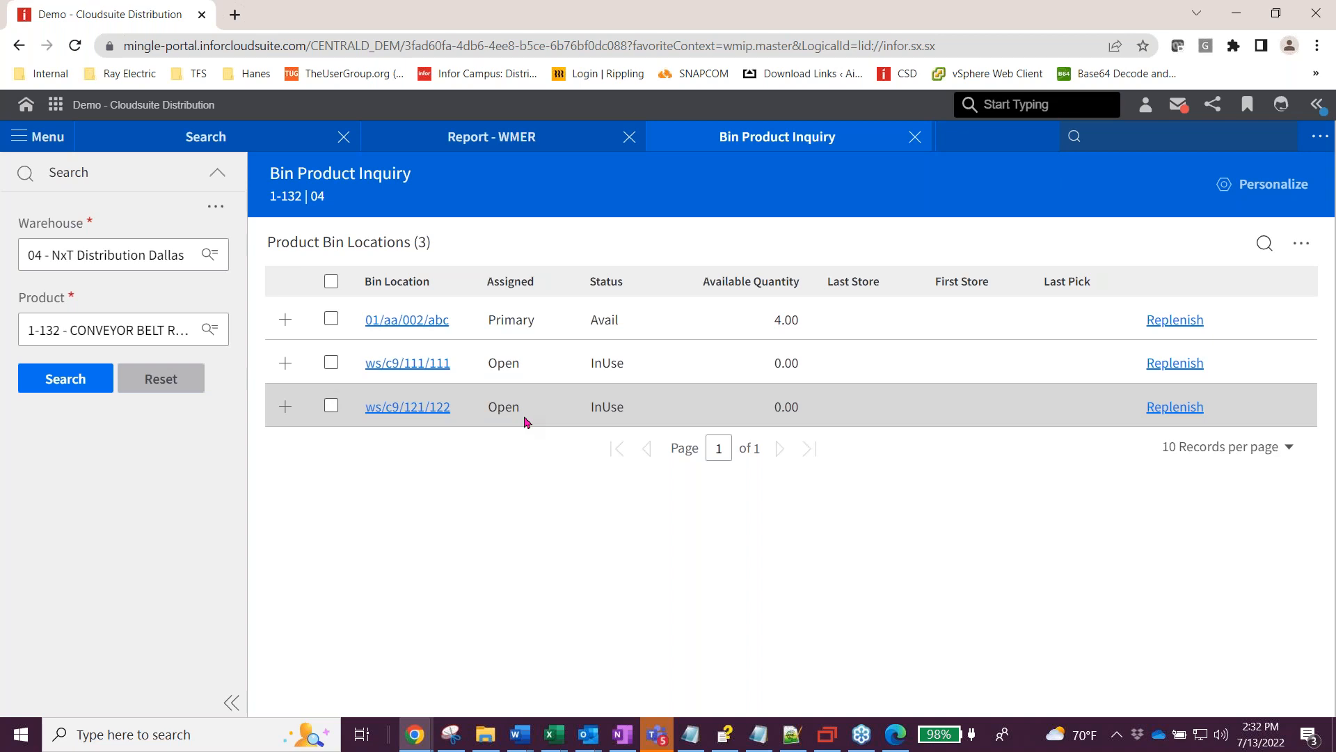
click(283, 321)
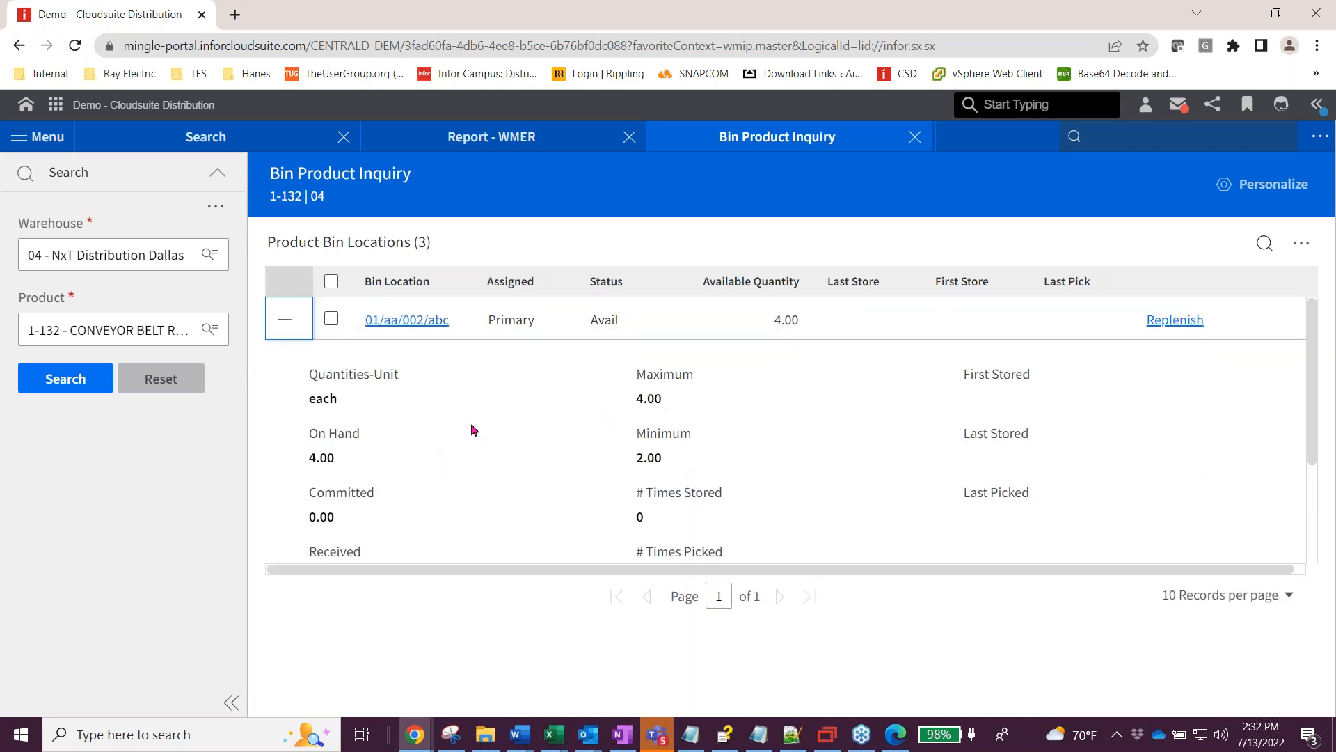
scroll(471, 429, down, 2)
scroll(449, 443, up, 1)
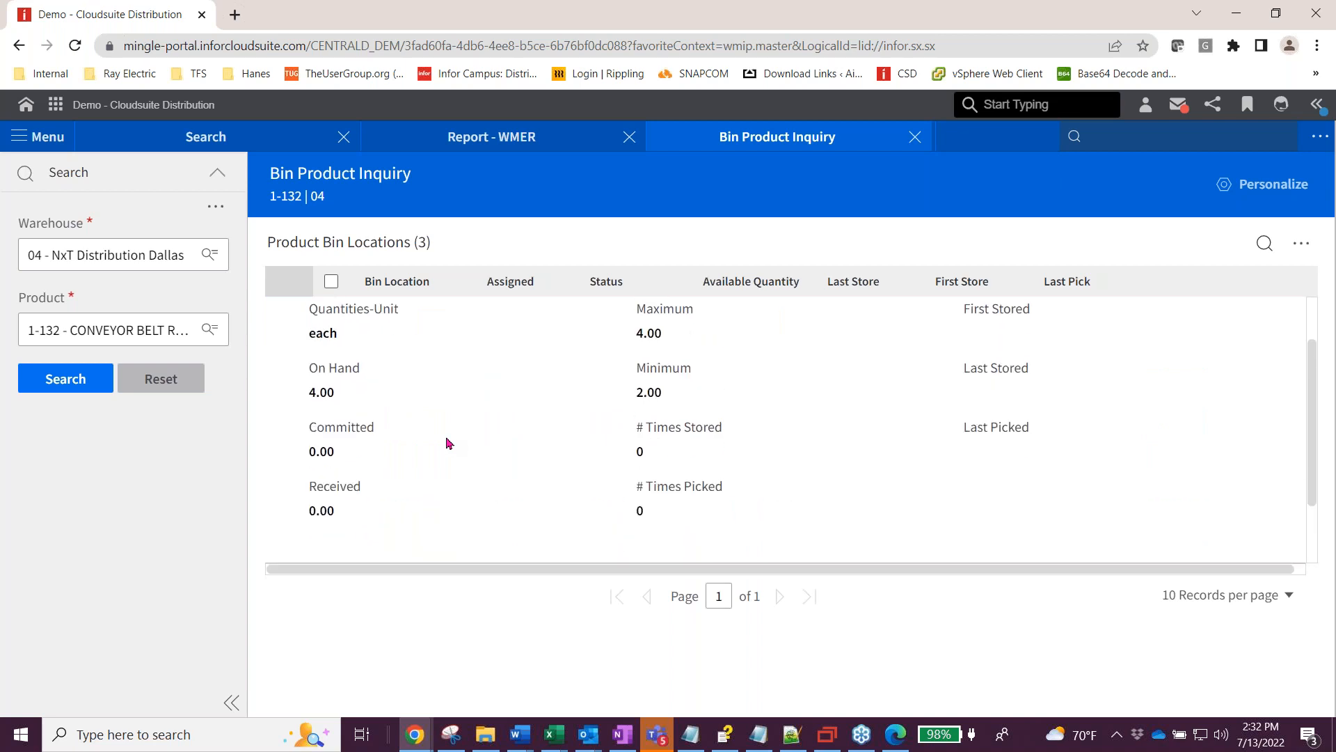
scroll(447, 443, up, 1)
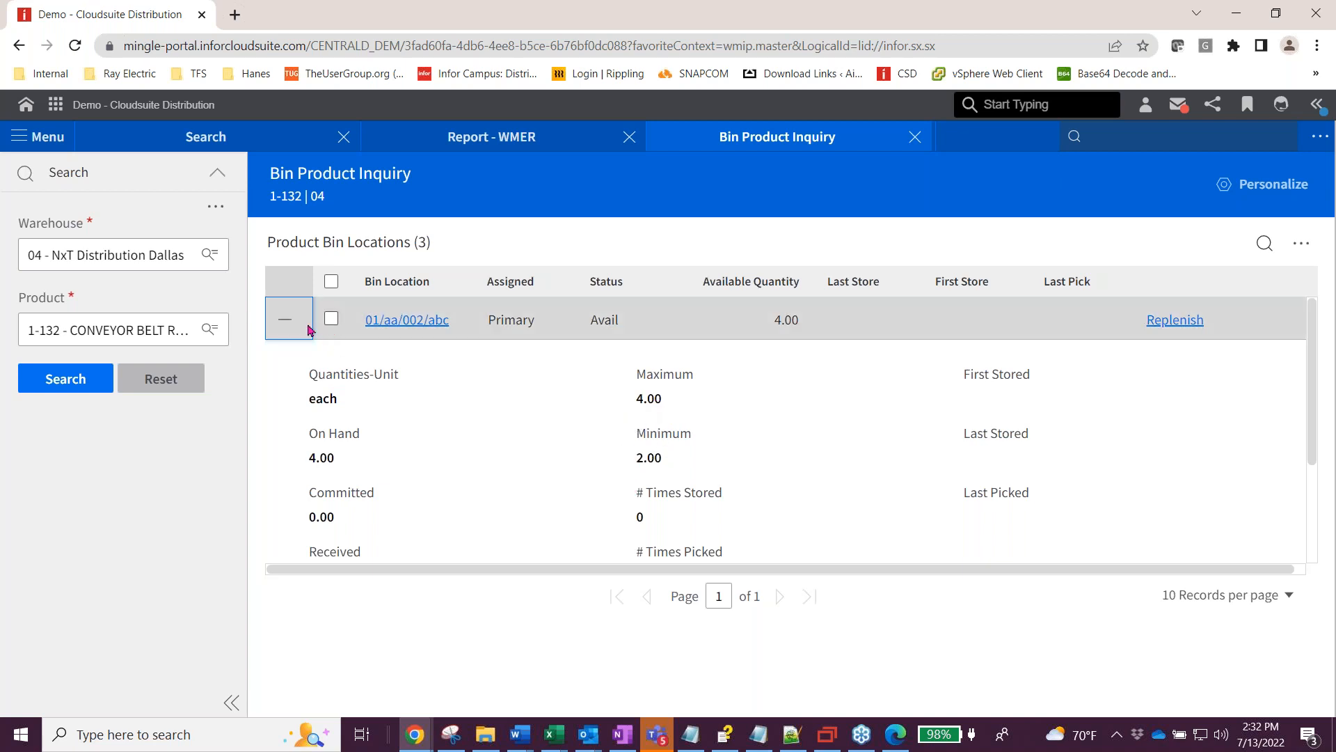
click(287, 320)
Check the replenishment status of product 1-132 in bin 01/aa/002/abc, and repeat the search for warehouse 04 without product or building/row filters.
click(1182, 322)
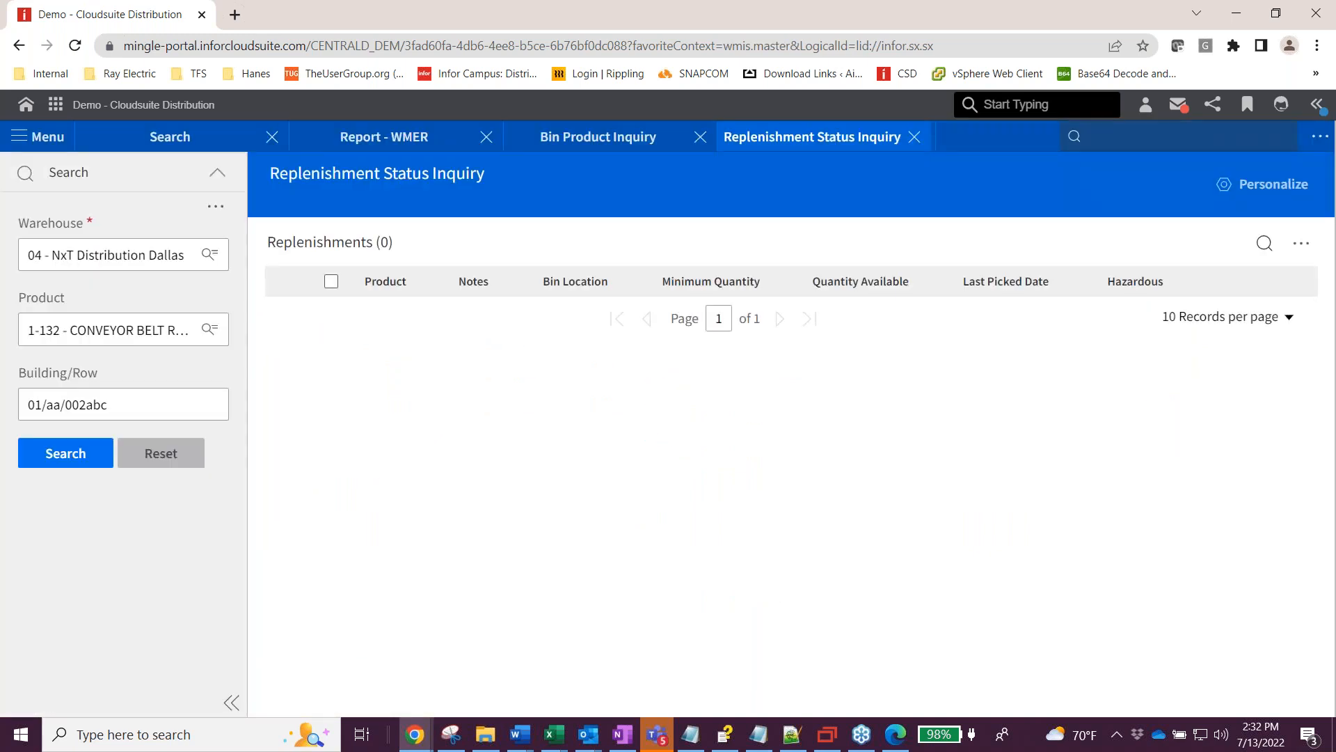
click(66, 460)
click(161, 453)
click(113, 254)
click(111, 284)
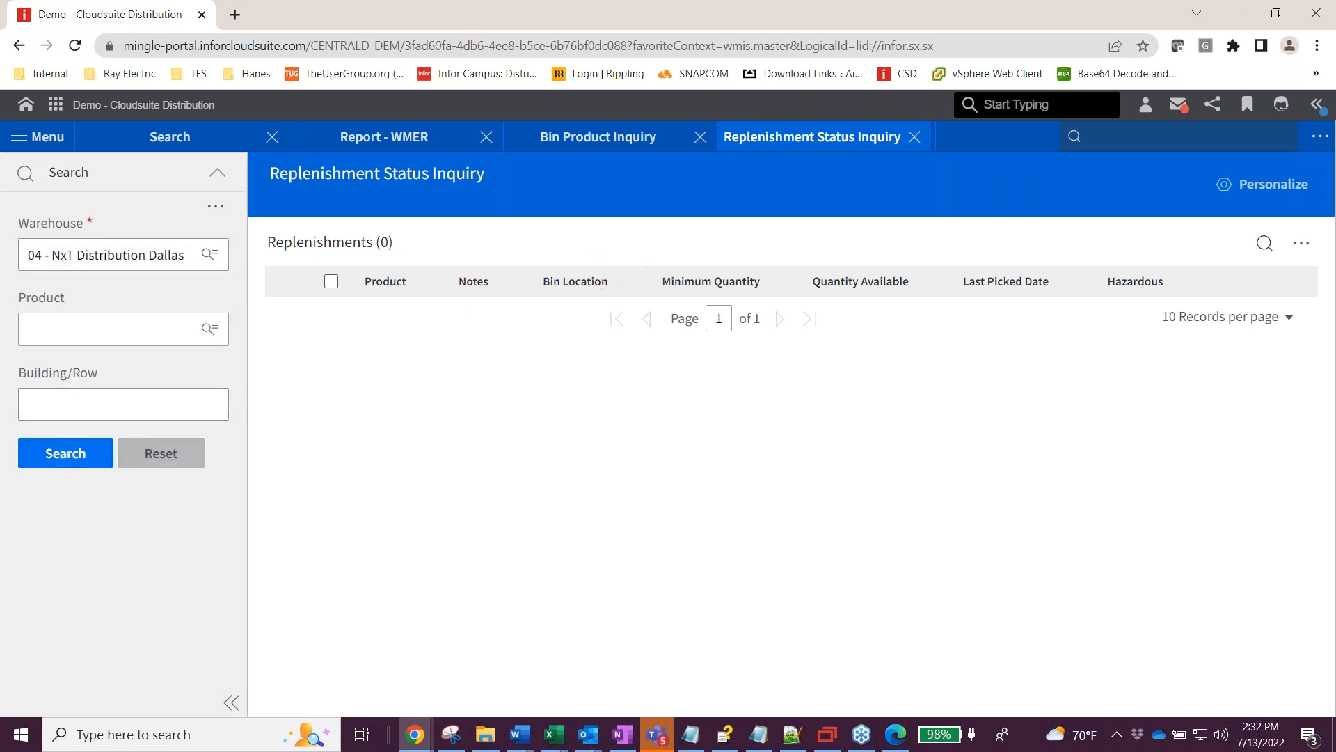
click(75, 453)
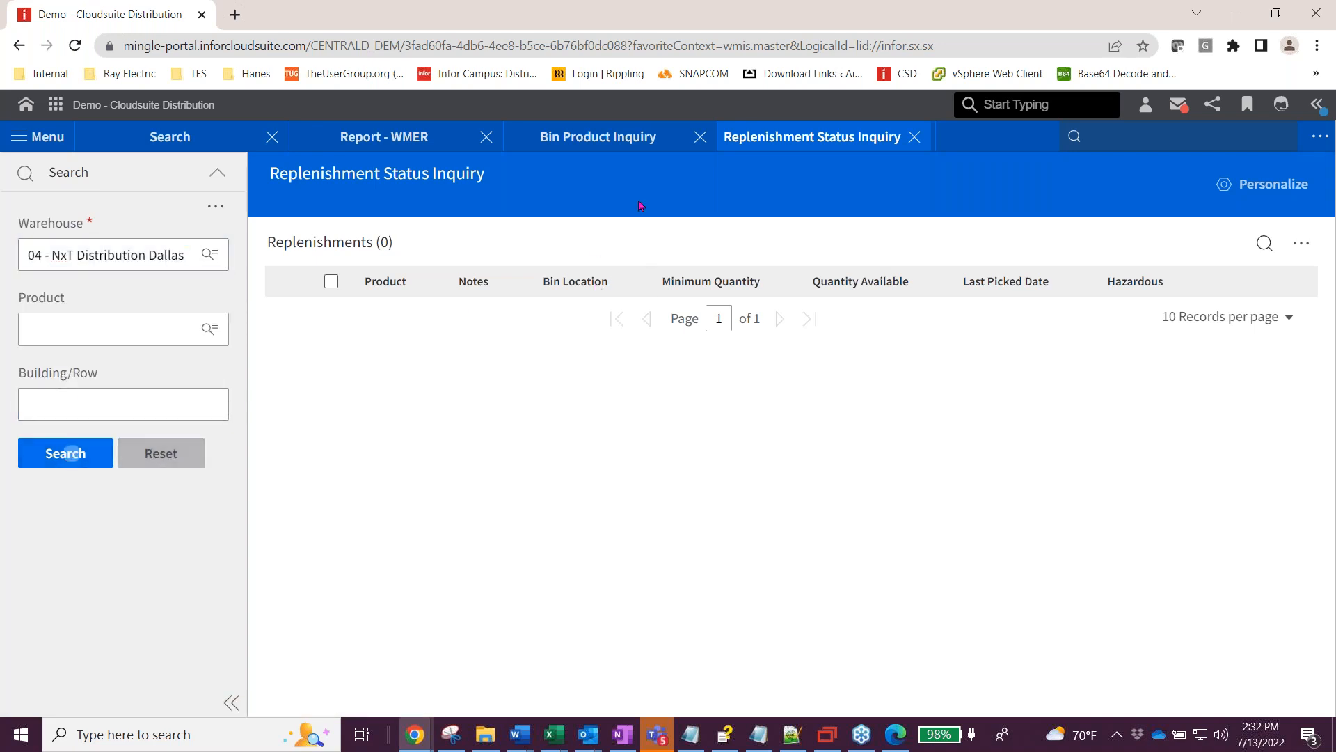
Close Replenishment Status Inquiry, Bin Product Inquiry and the WMER report.
click(609, 139)
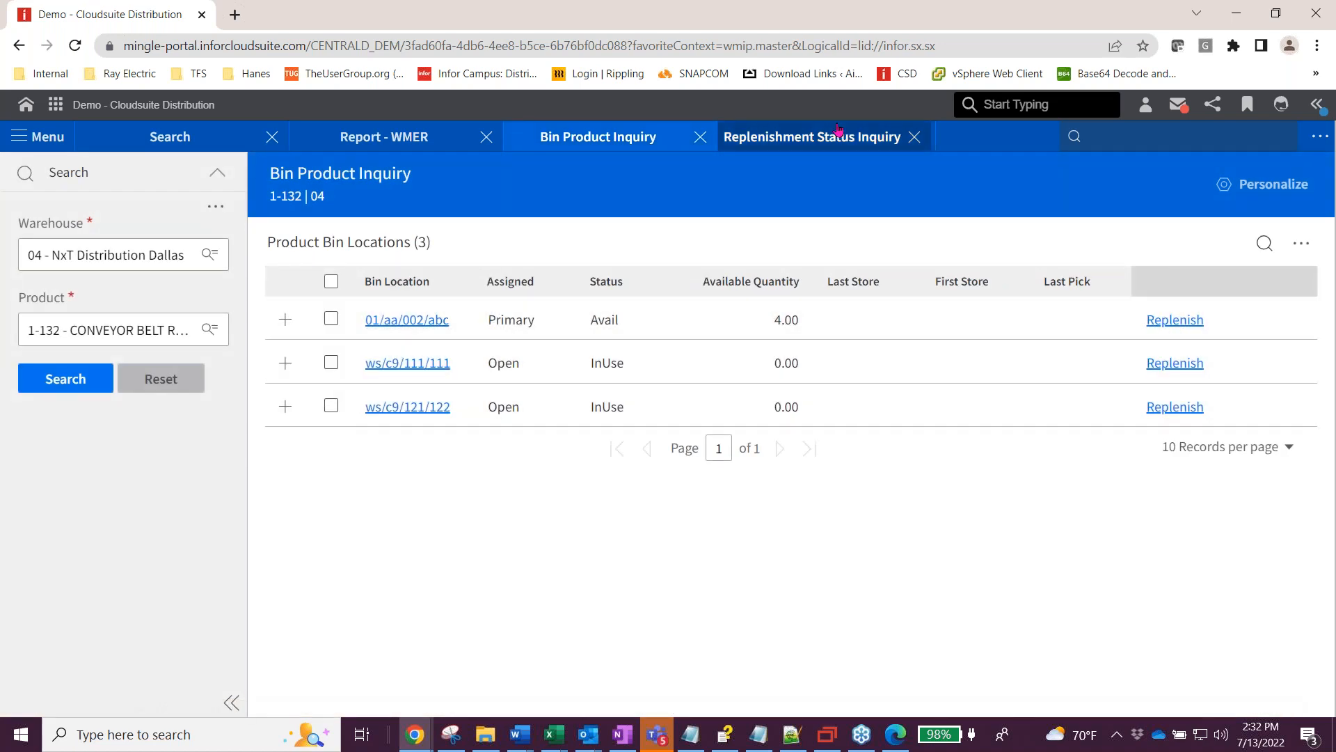
click(916, 138)
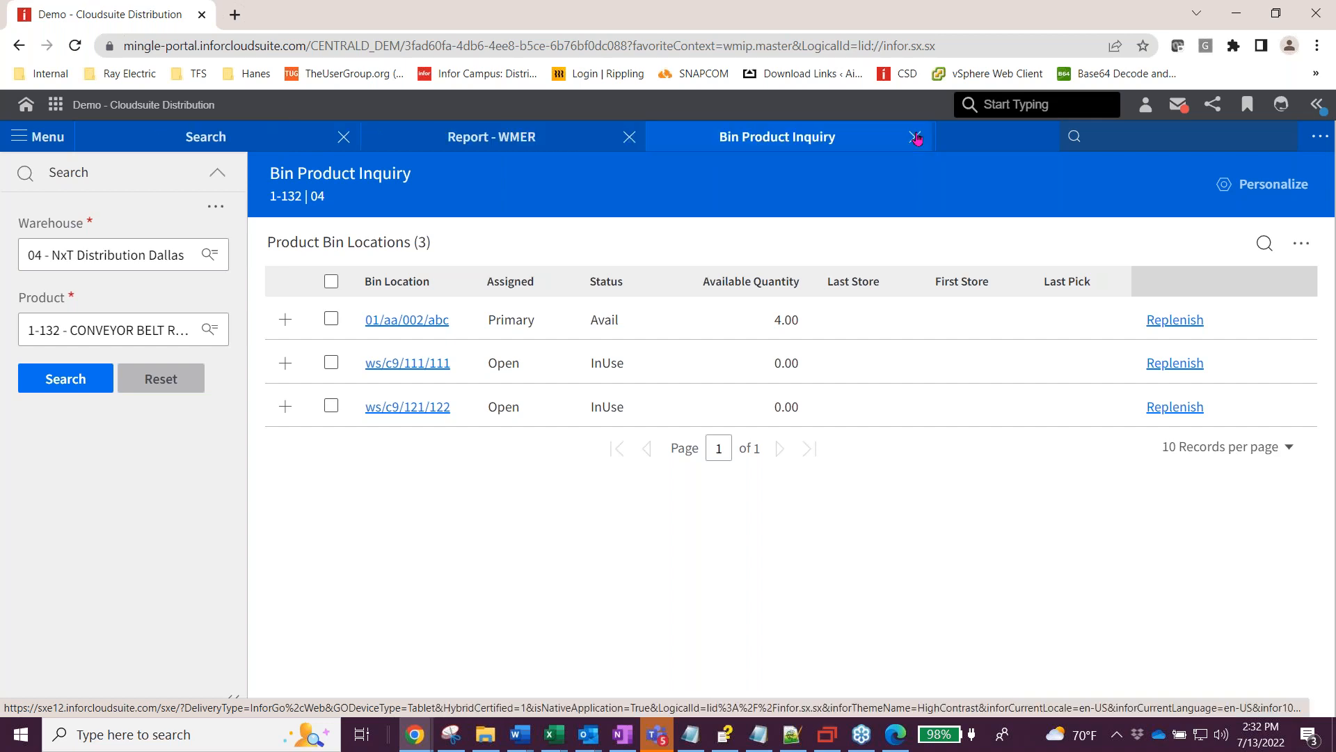
click(916, 138)
click(916, 137)
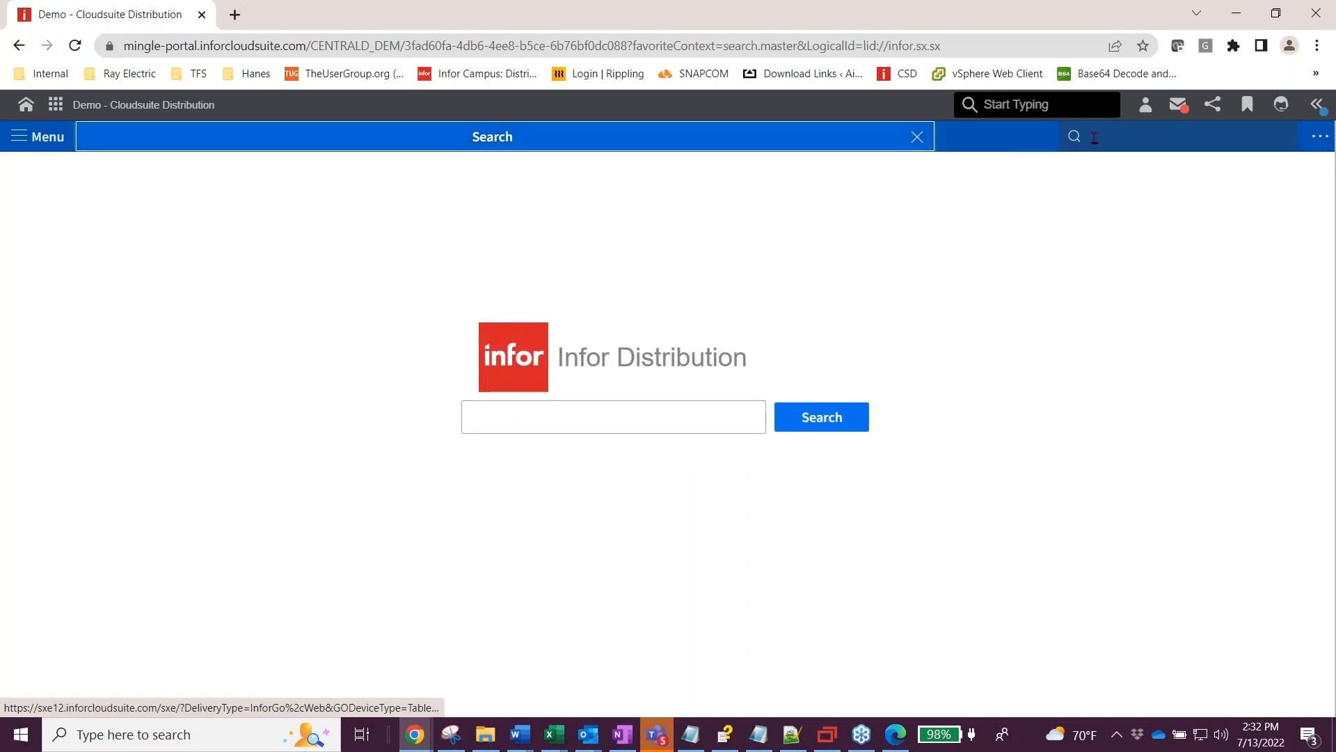
Open the WM Audit Report (wmra).
text(wrma)
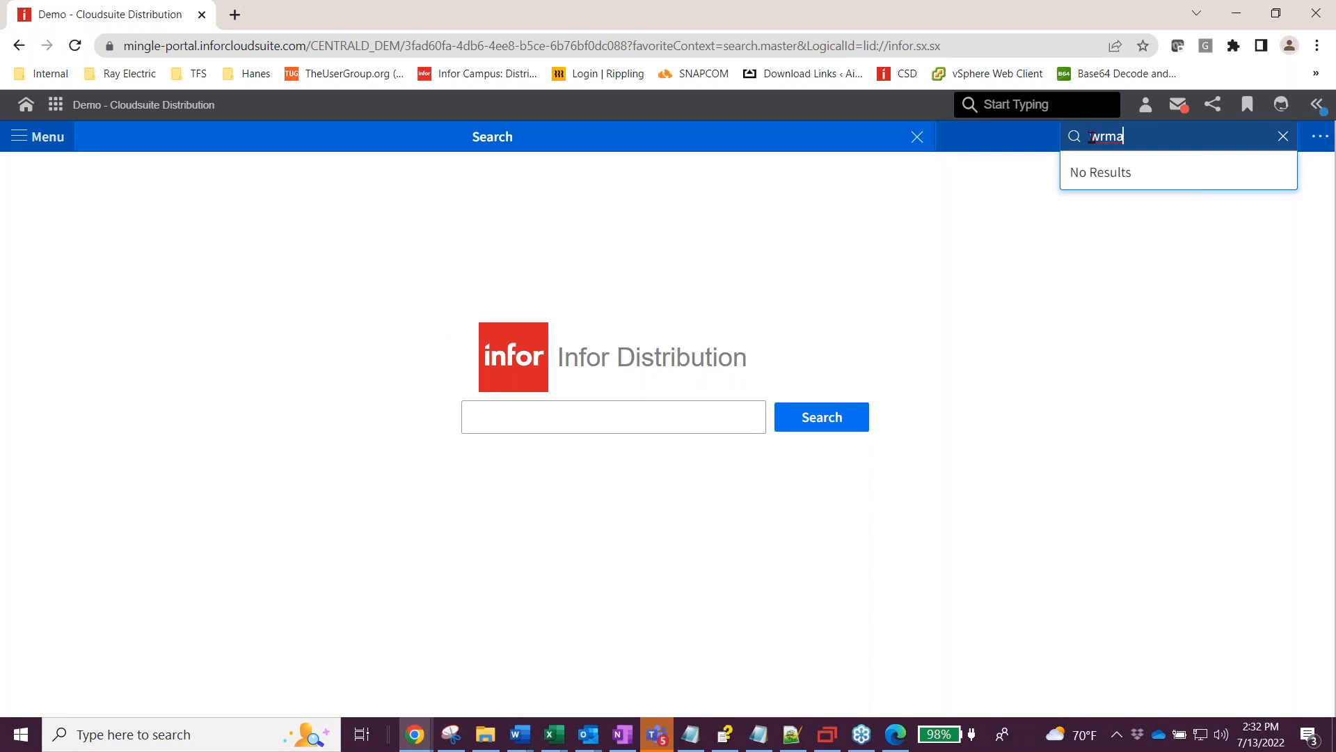
key(Return)
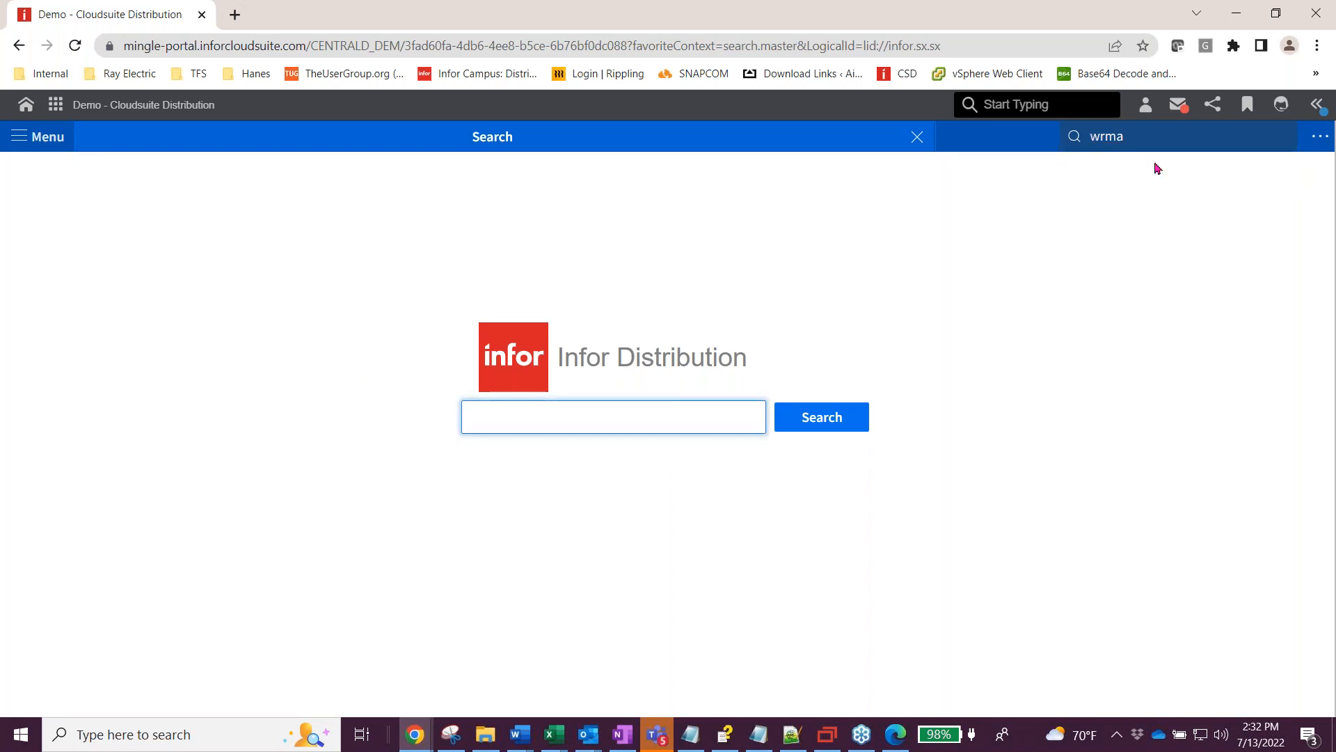
click(1141, 137)
key(BackSpace)
key(BackSpace)
key(BackSpace)
key(BackSpace)
text(wmra)
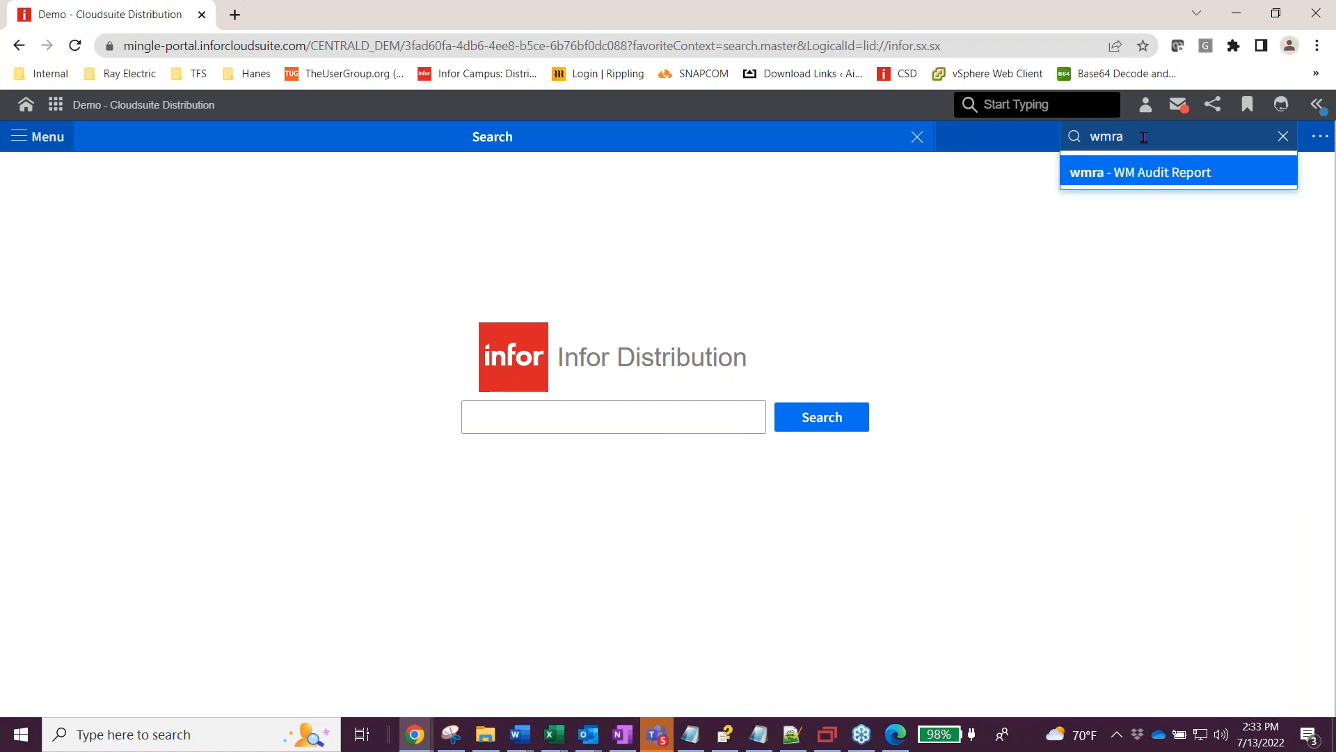
key(Return)
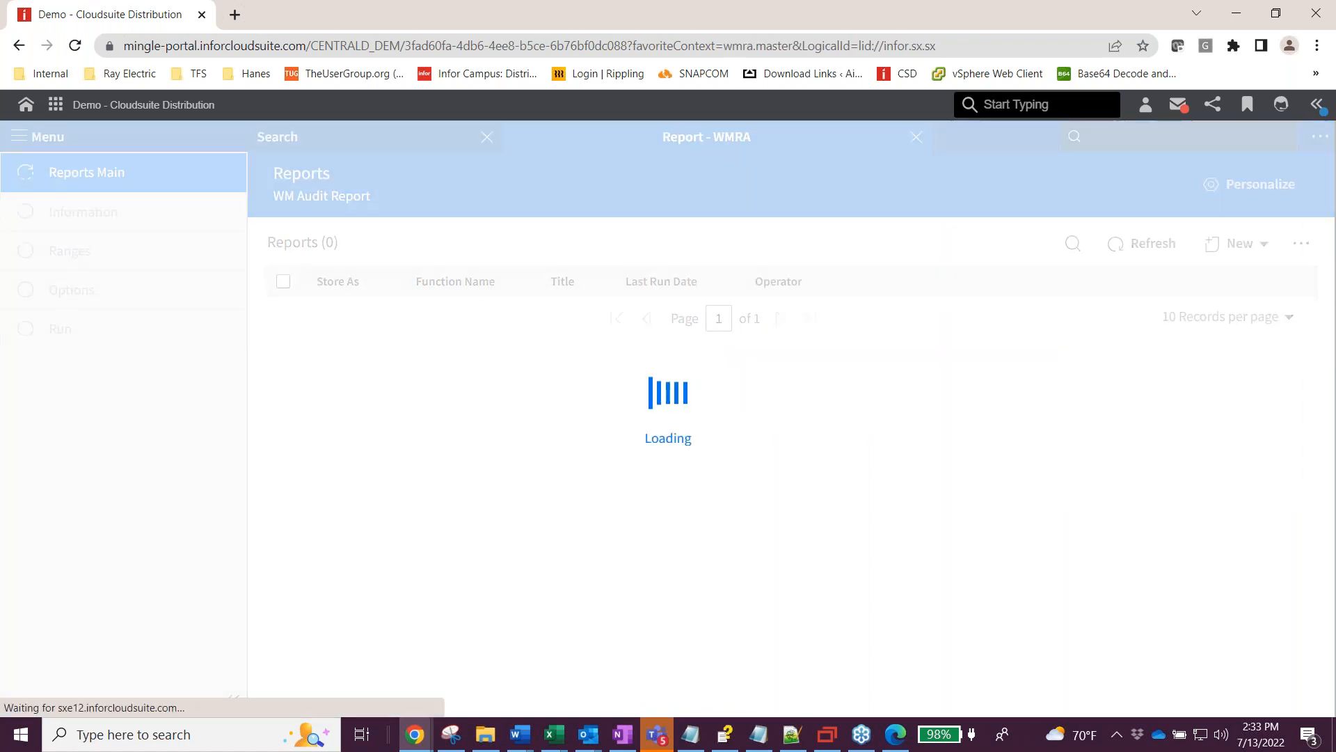
Start a one-time Warehouse Manager Audit report with print type View, leaving the product and class ranges blank.
click(1225, 250)
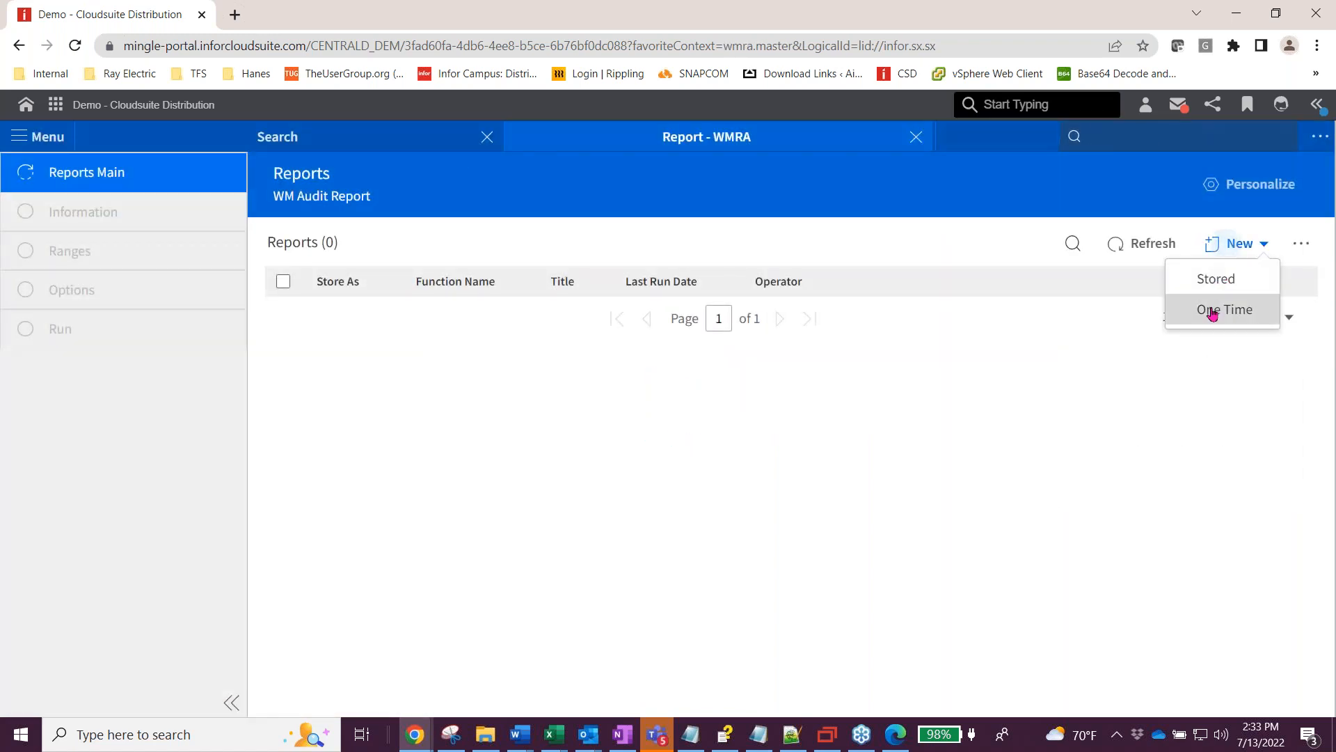
click(1212, 313)
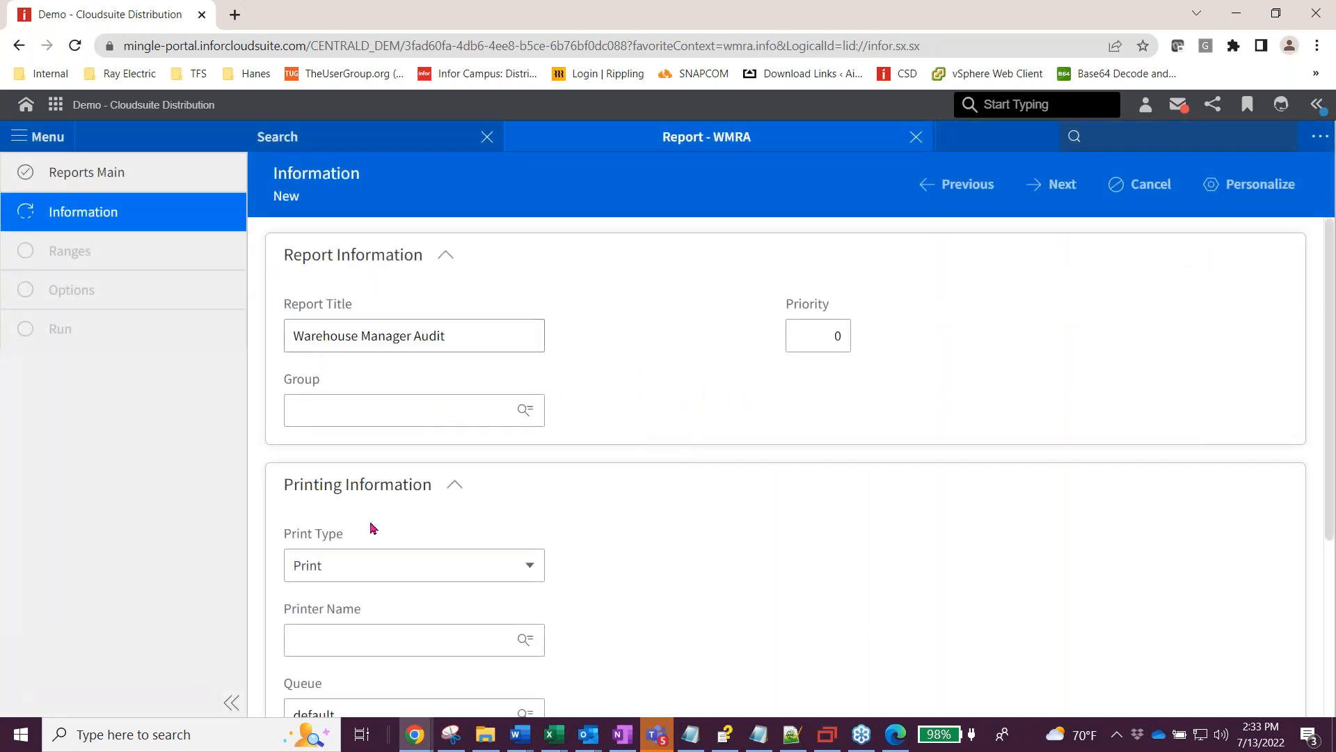
click(352, 571)
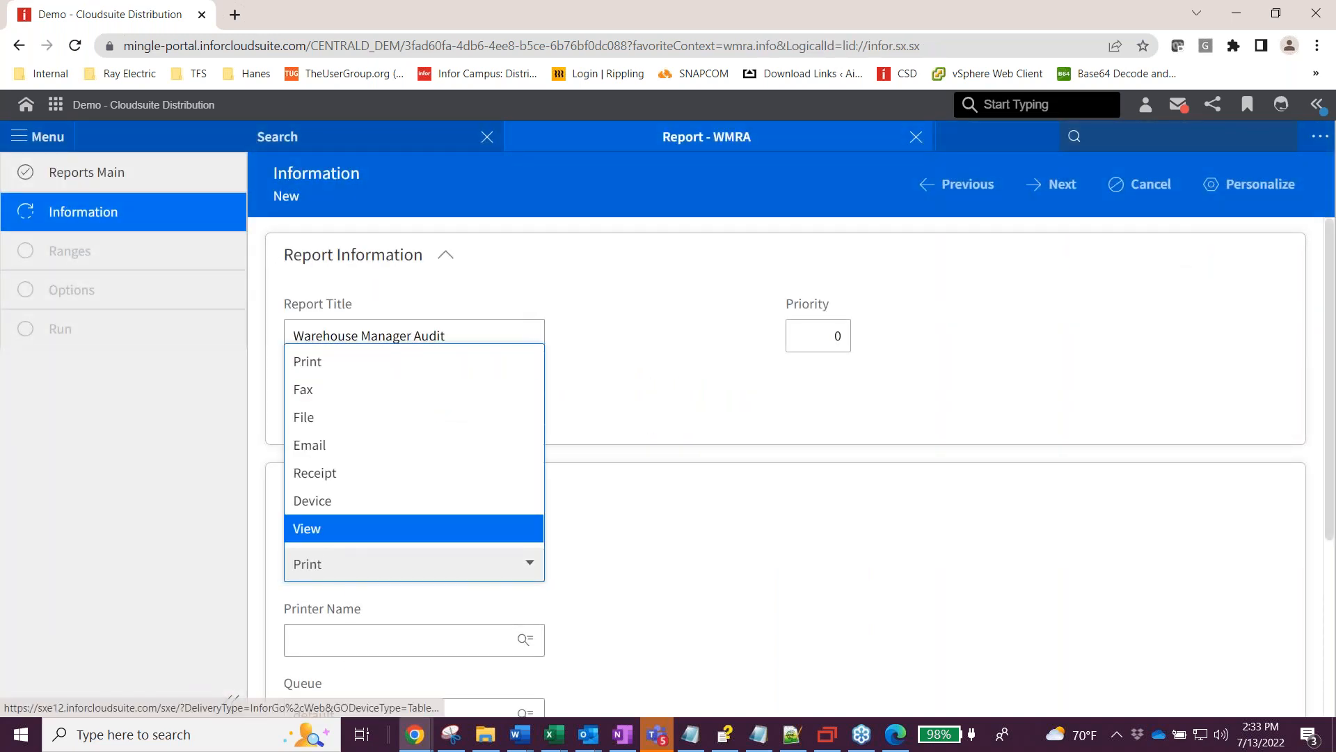
click(351, 529)
click(1052, 184)
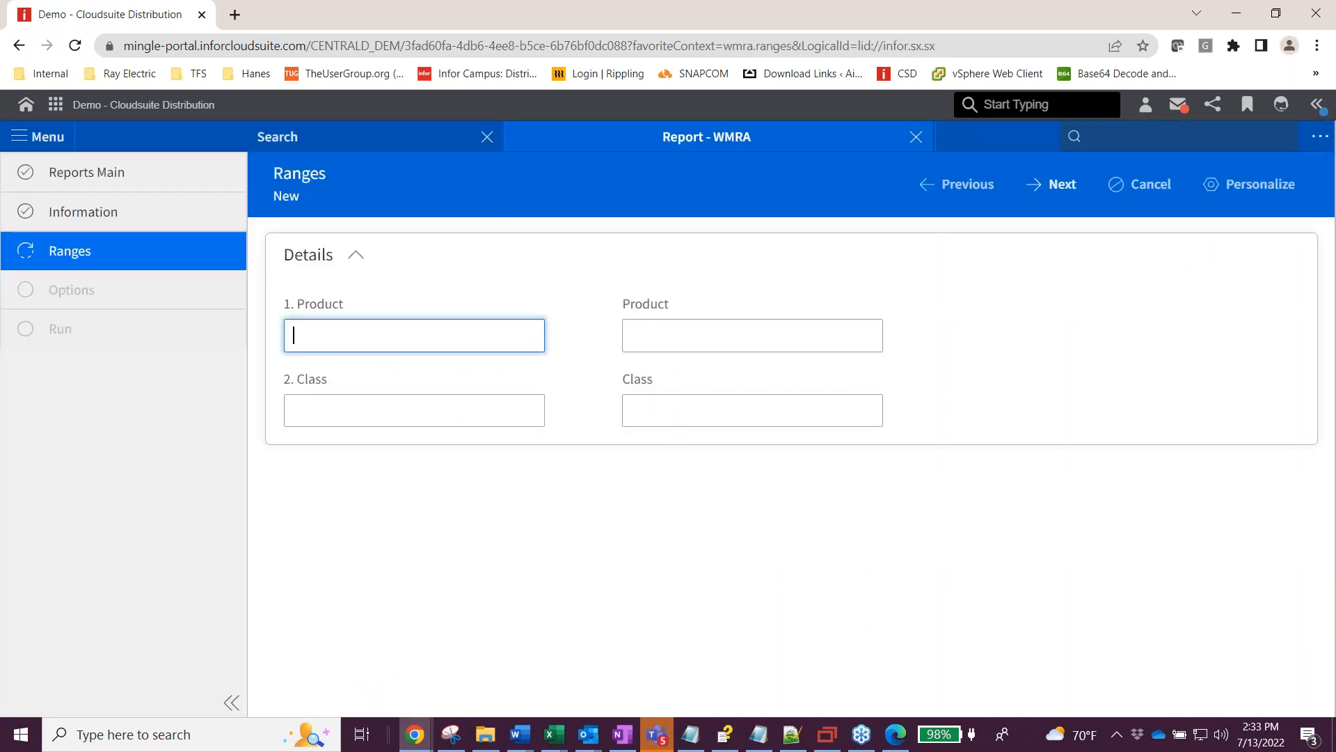
click(1050, 185)
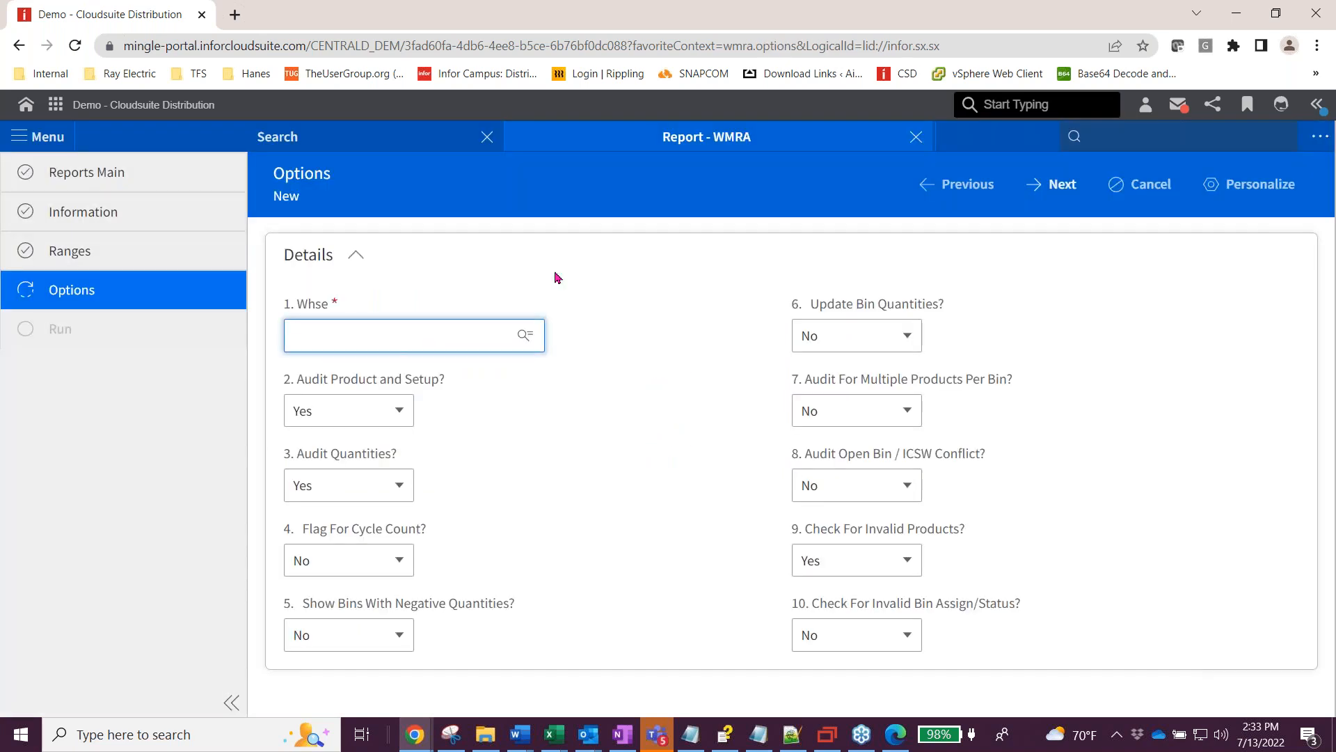
Set the audit report's warehouse to 04 - NxT Distribution Dallas, and cancel and close the report at the run stage.
click(373, 328)
click(372, 380)
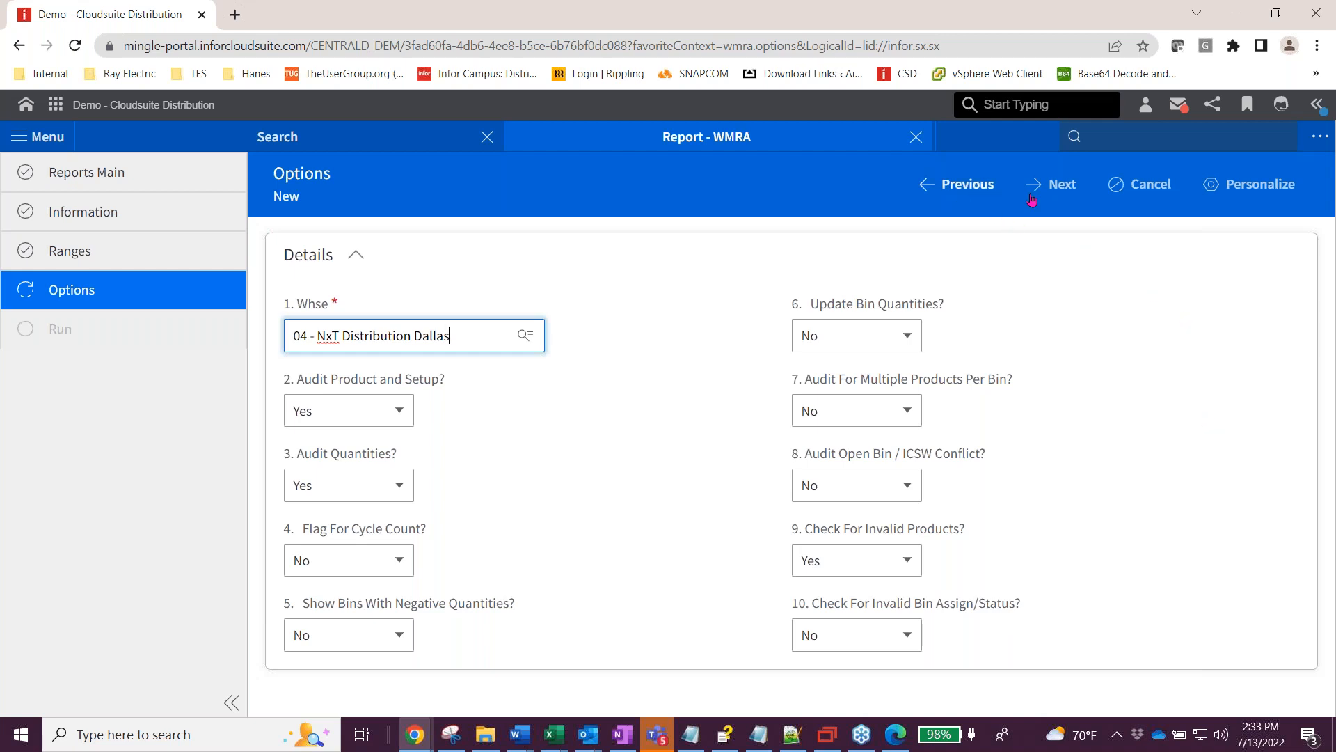
click(1050, 185)
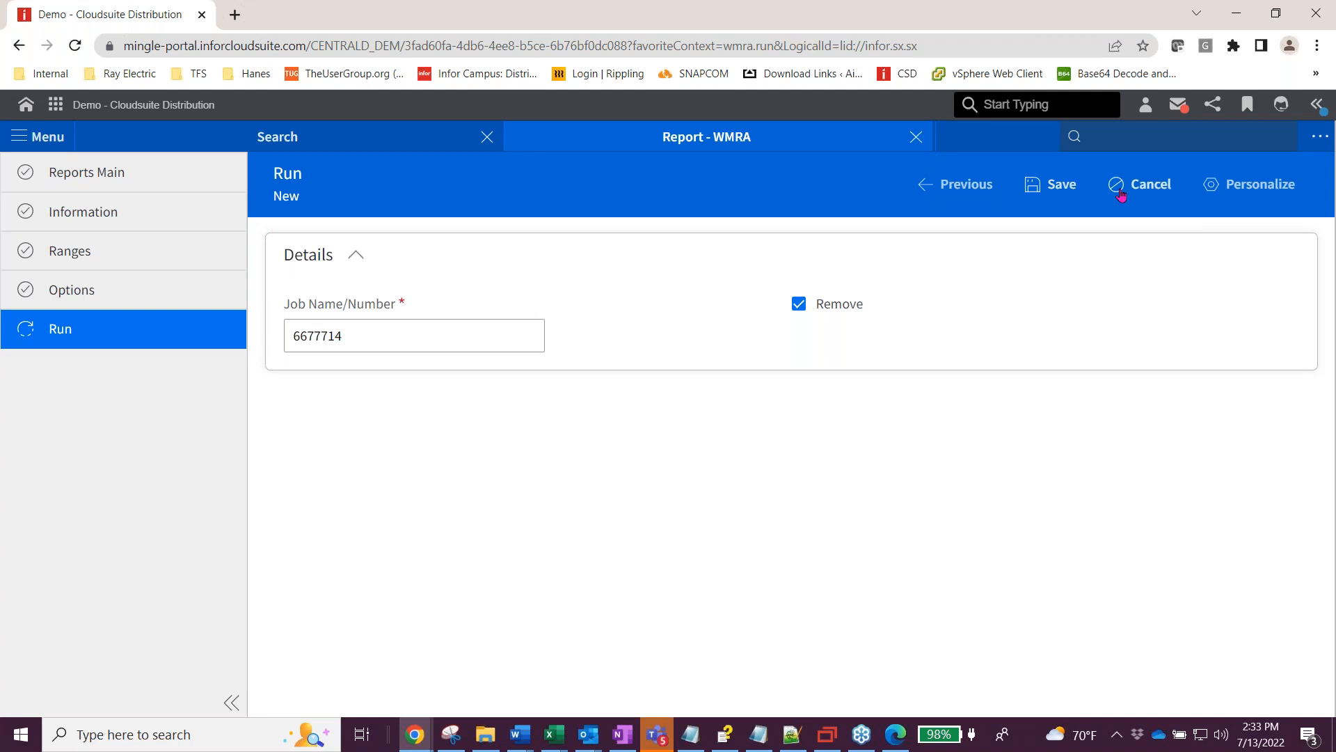
click(1142, 187)
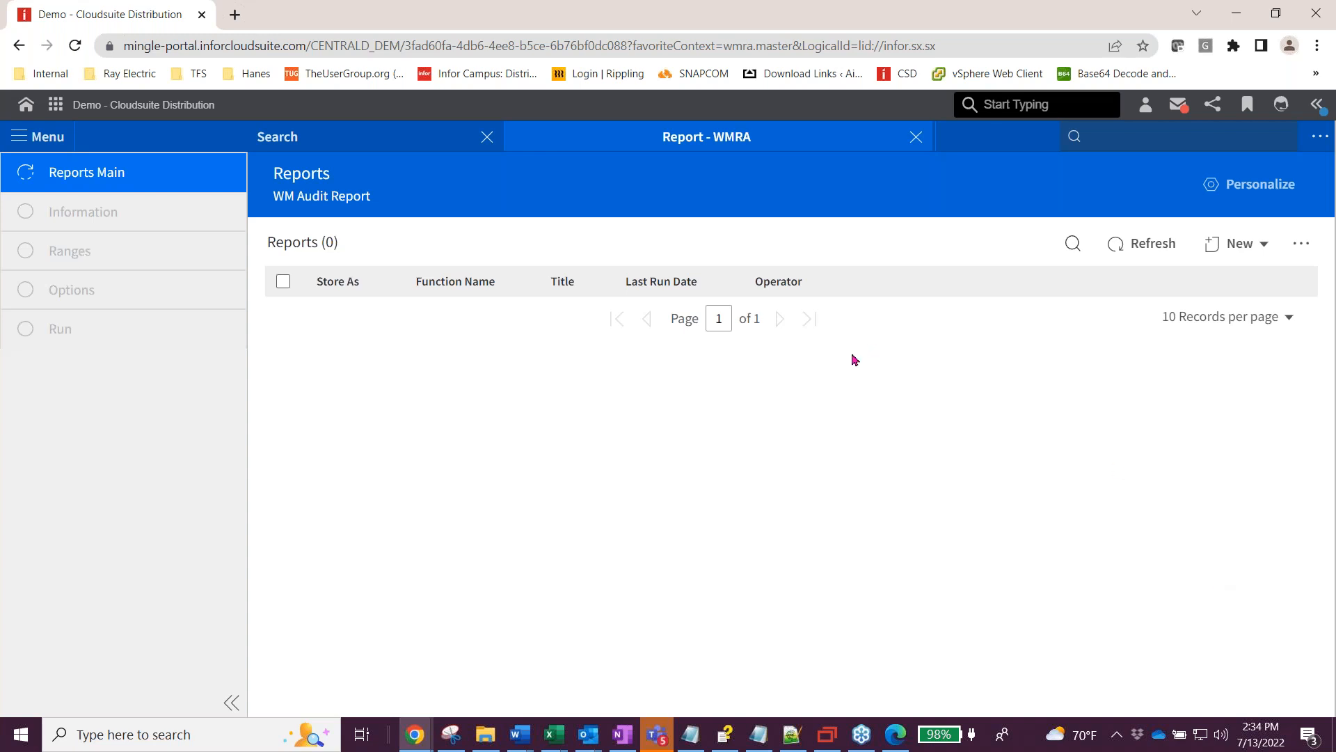
click(916, 138)
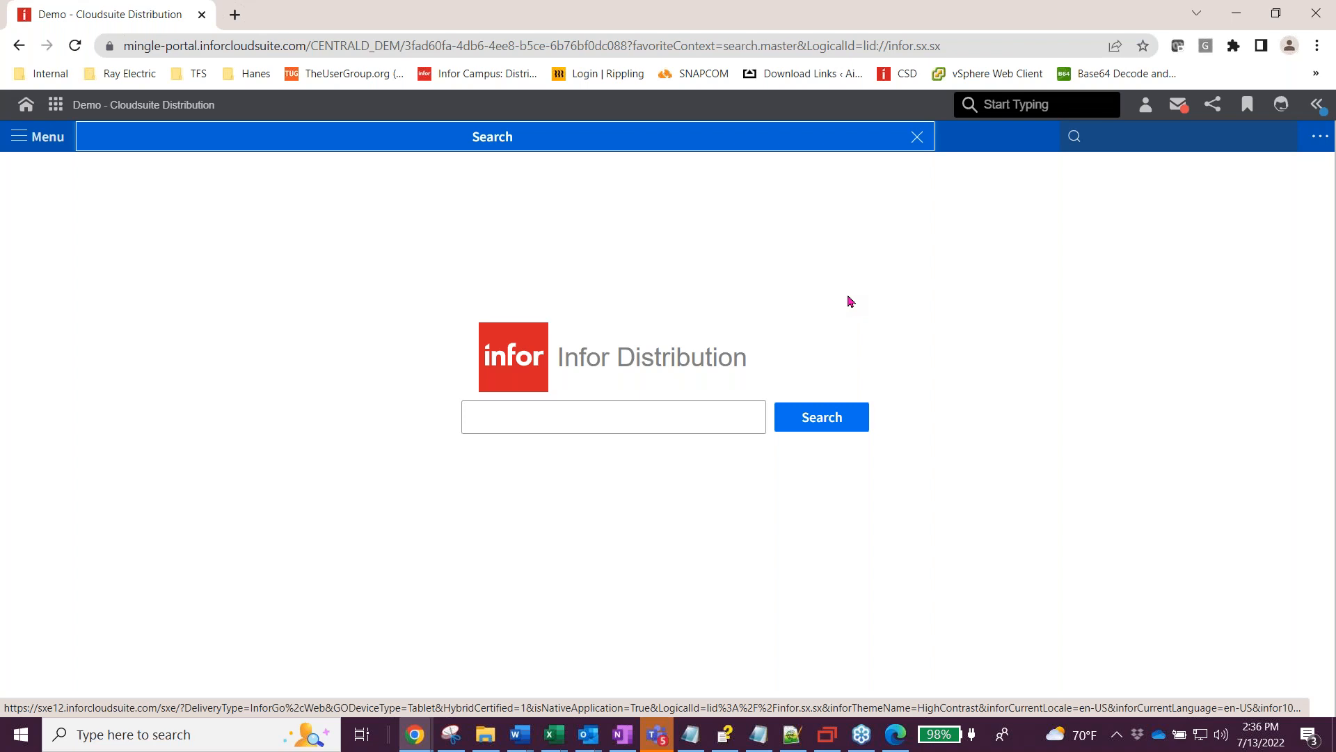
Open Bin Location and Product Setup (wmsb).
click(1113, 135)
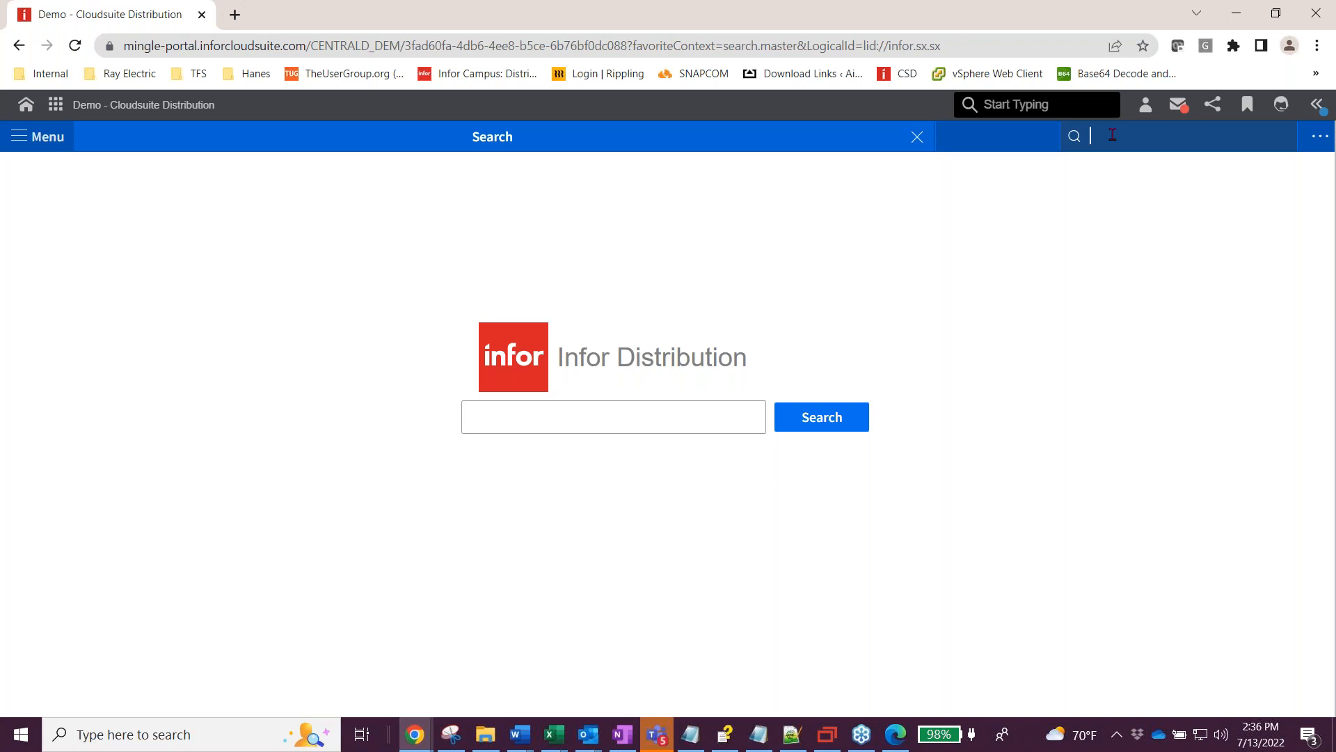
text(wmsb)
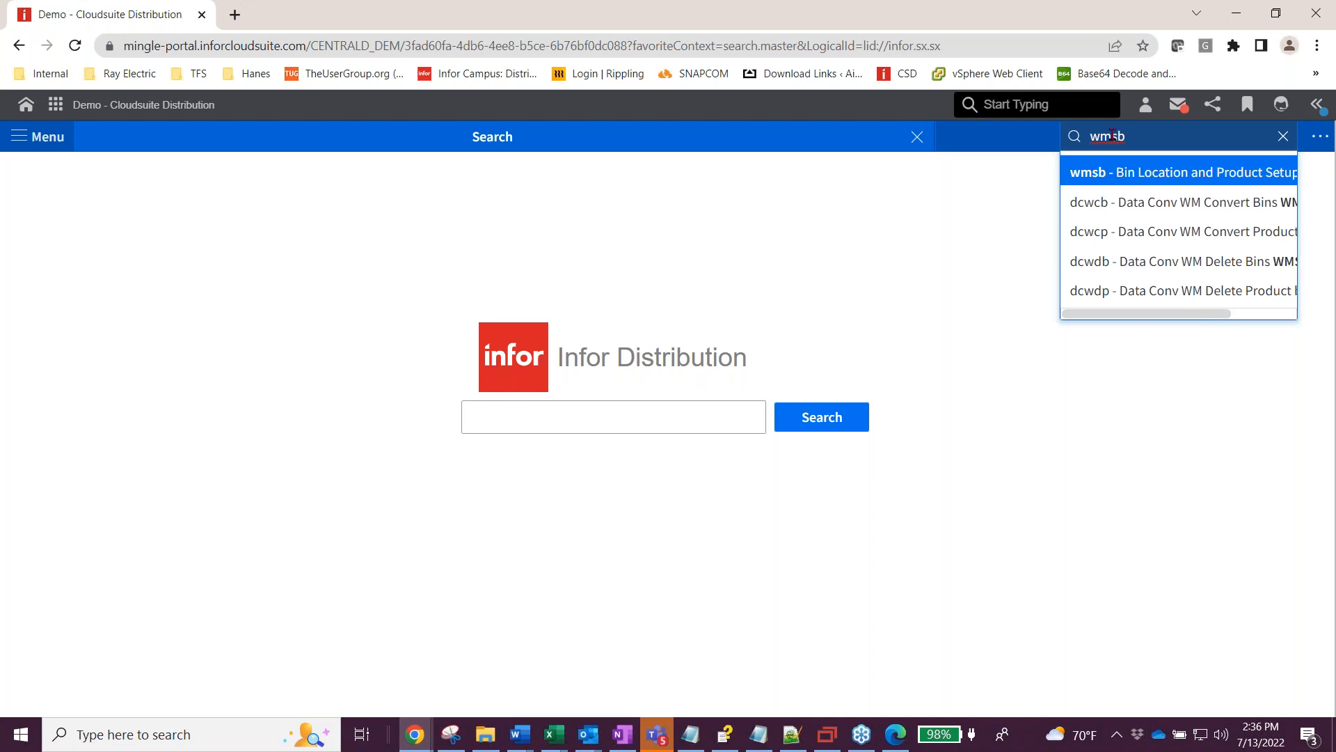
click(1113, 177)
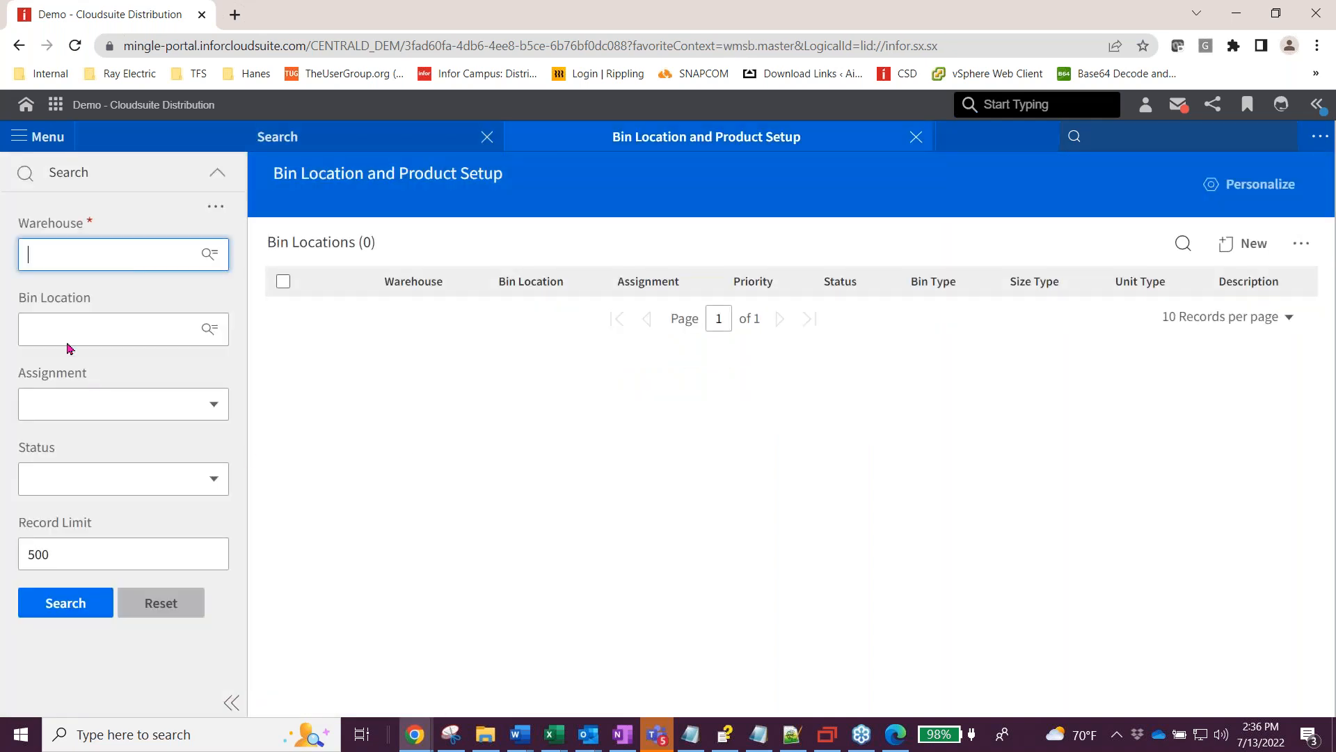
Search for the bin locations of warehouse 04 and view the products assigned to bin ws/c3/002/001.
click(63, 240)
click(67, 292)
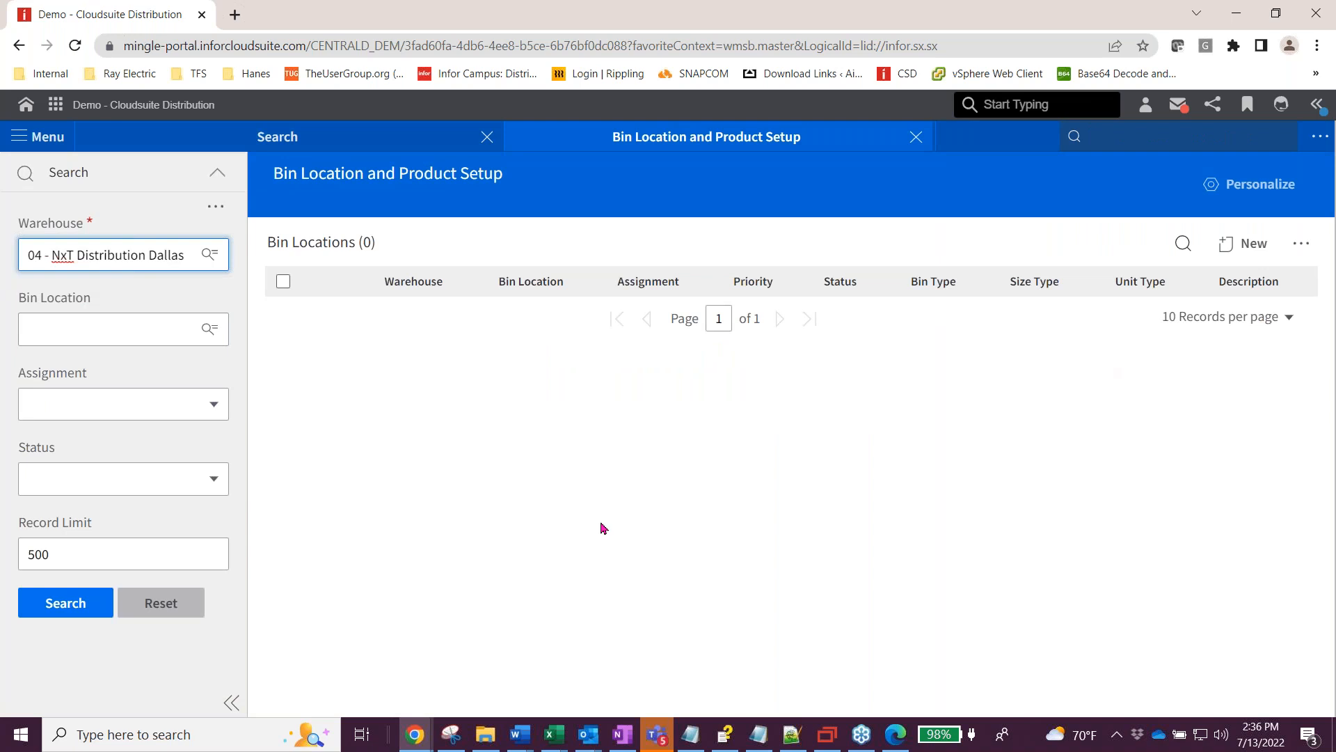
click(75, 611)
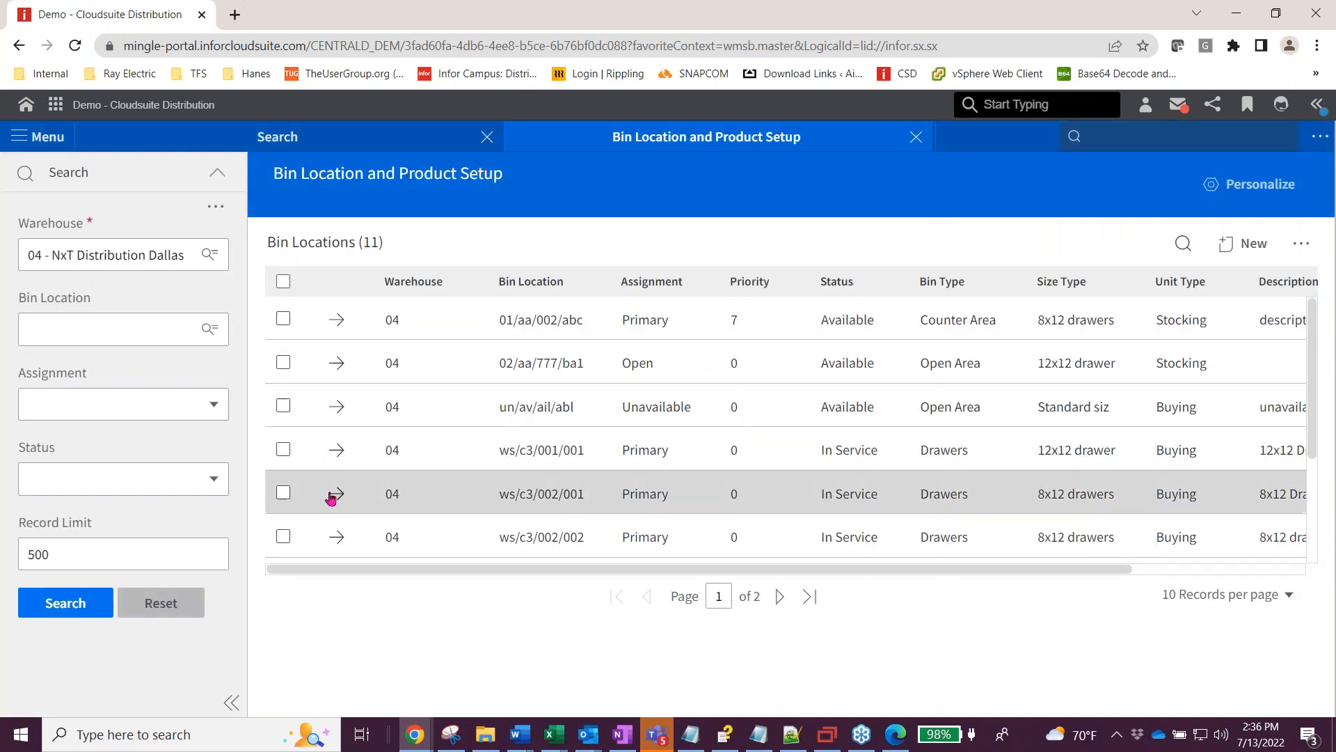
click(330, 494)
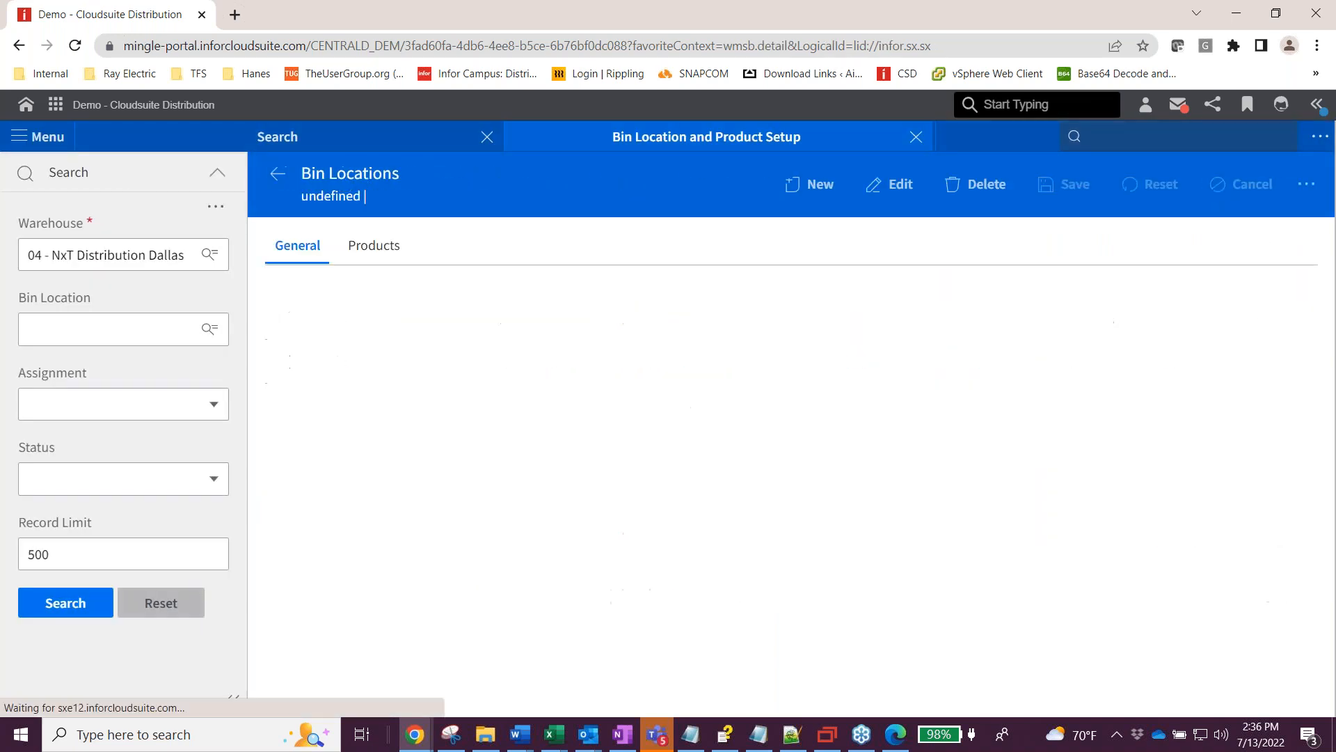
click(365, 241)
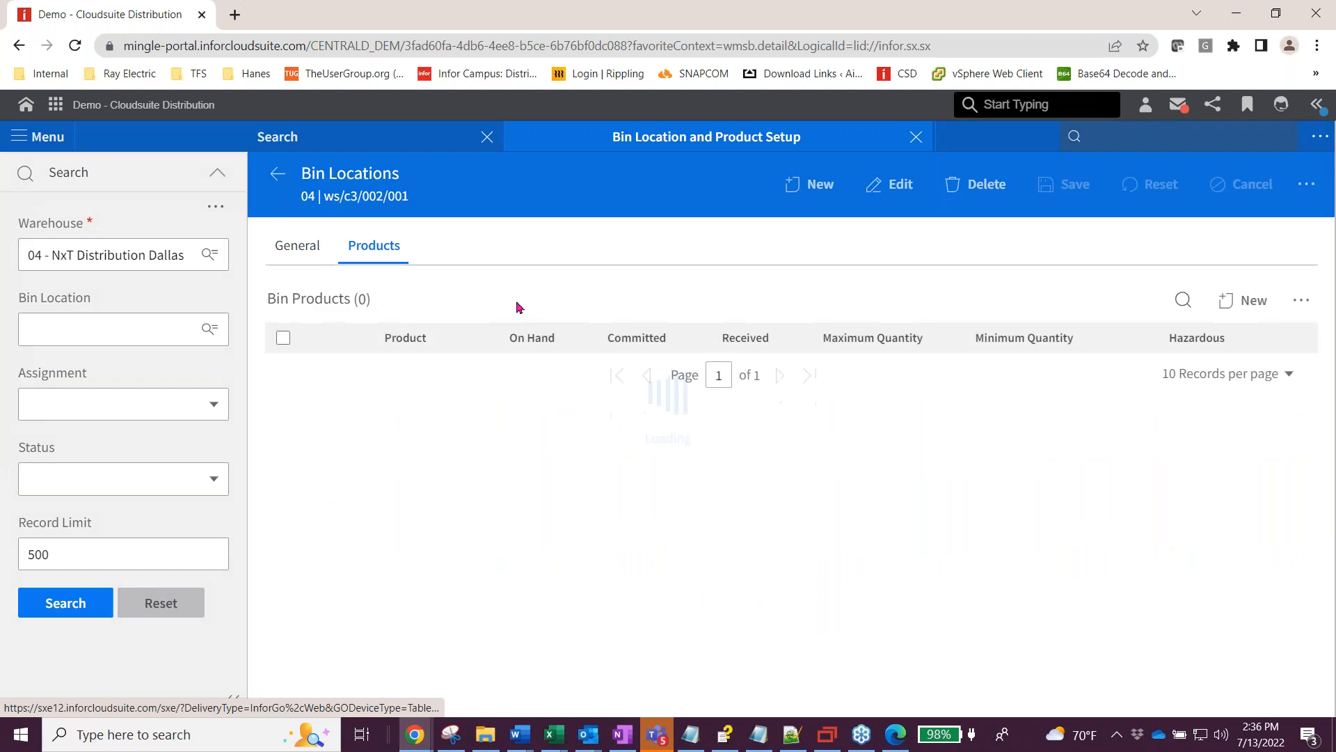
Start a new bin location for warehouse 04 with status Staging, and return to the bin list without saving it.
click(811, 185)
click(423, 381)
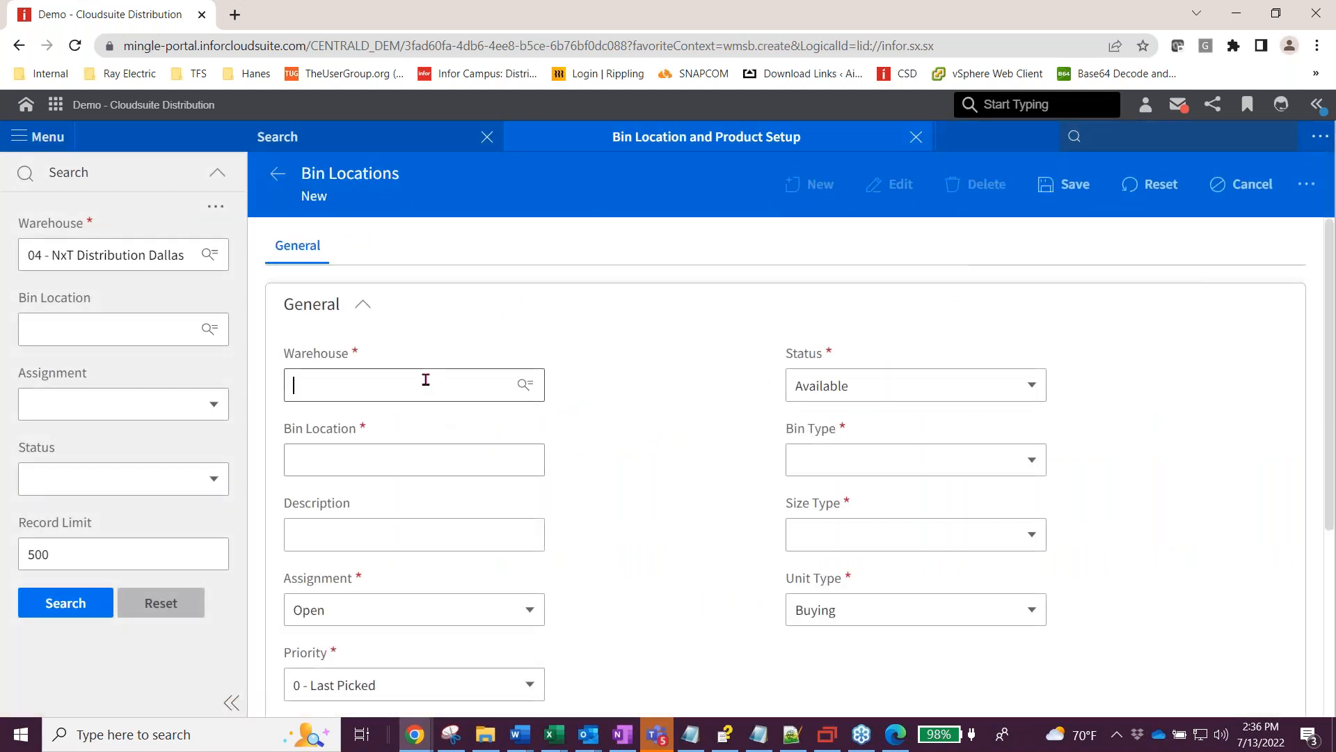
click(417, 423)
click(853, 388)
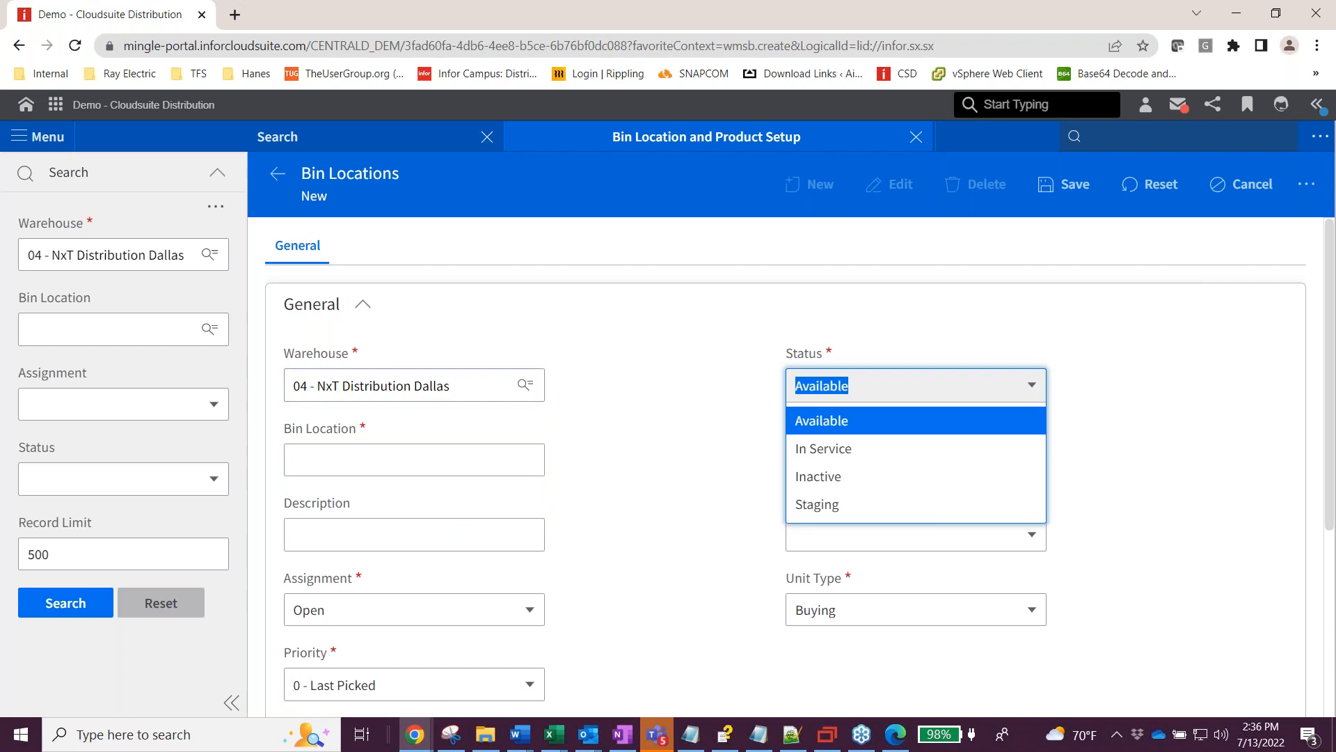
click(818, 504)
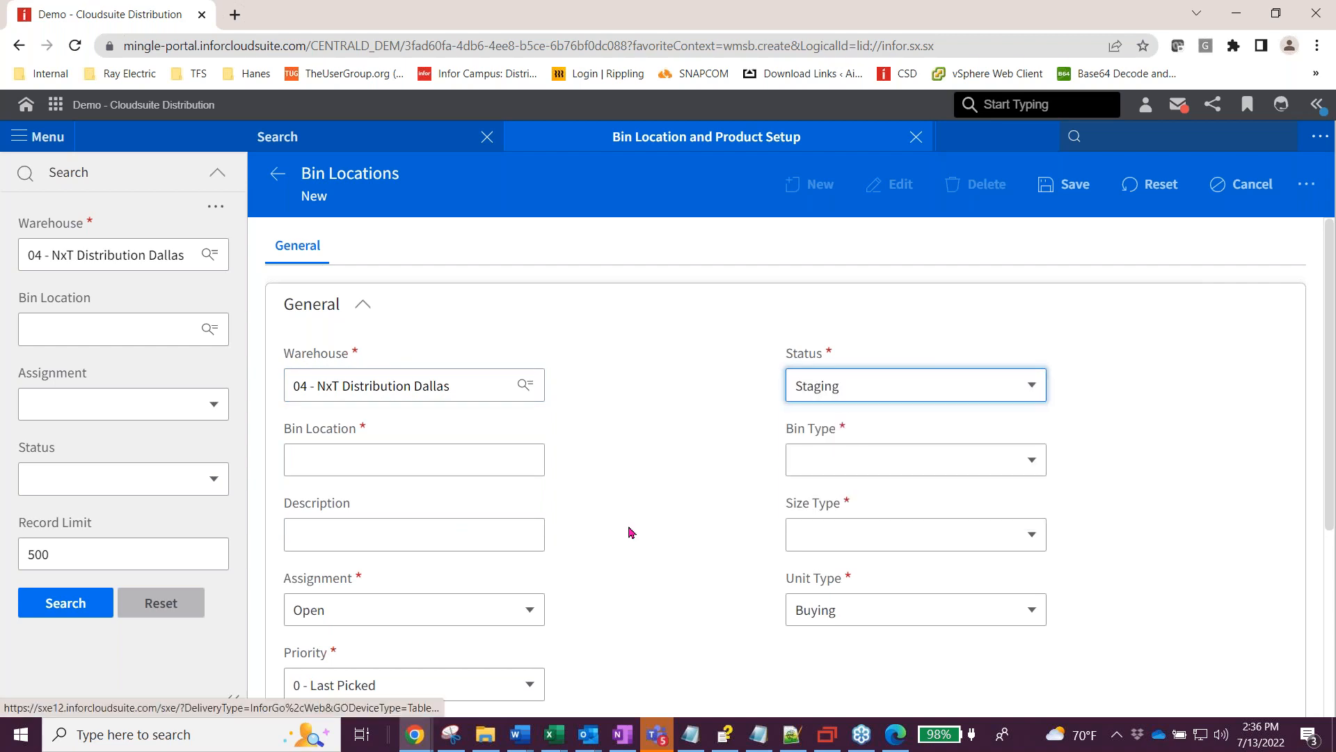
click(393, 459)
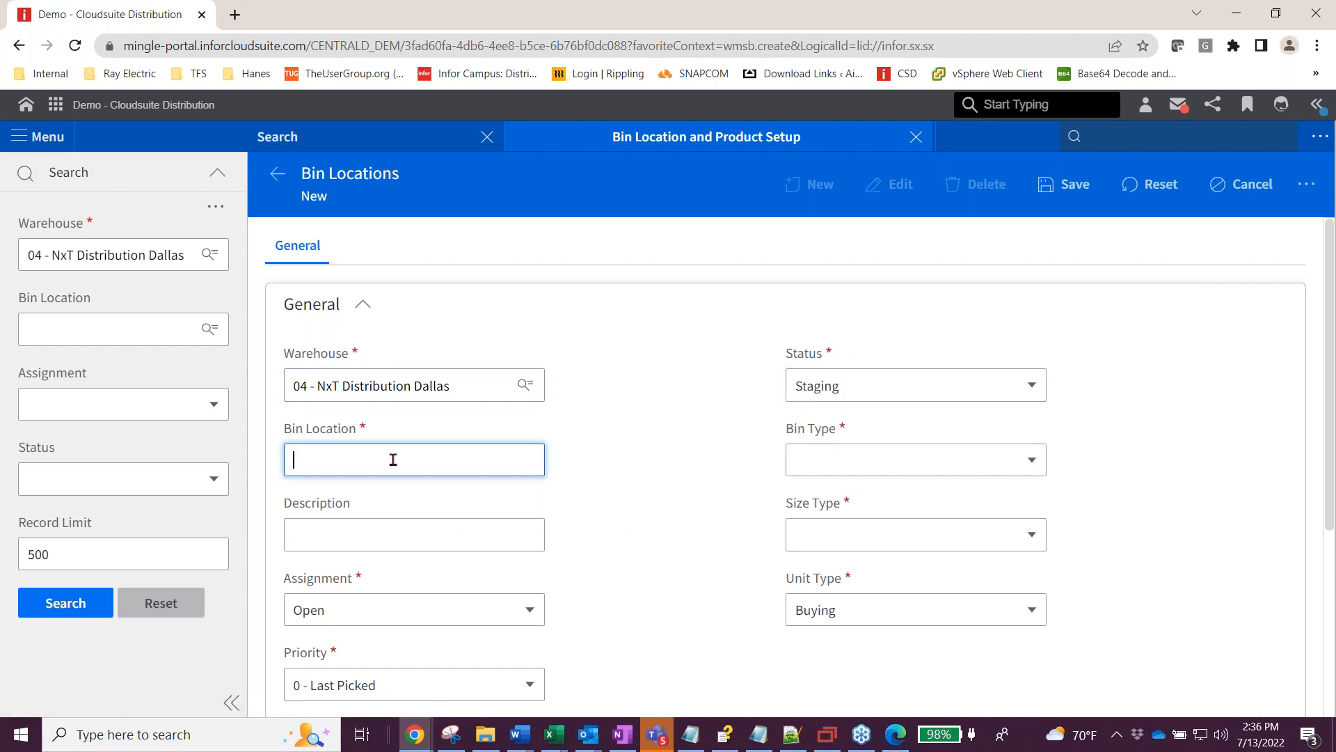
scroll(653, 461, down, 3)
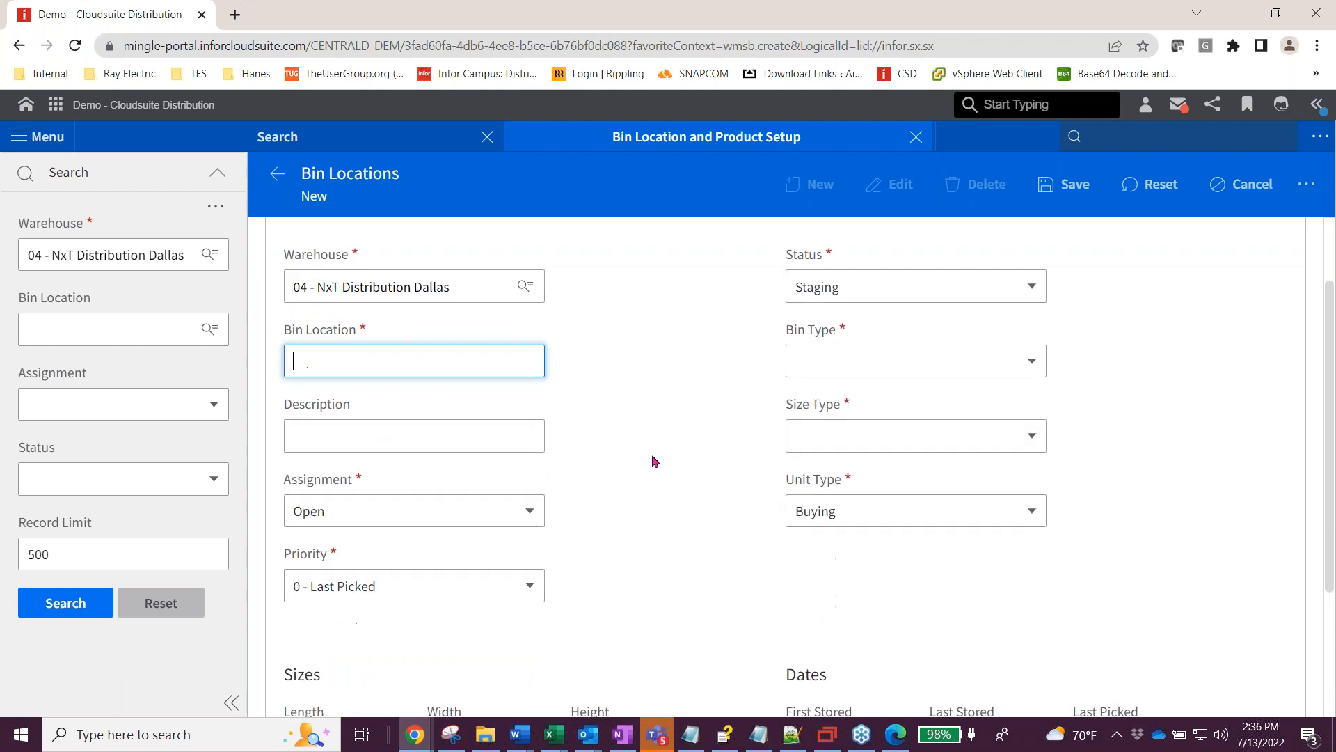
scroll(653, 461, up, 3)
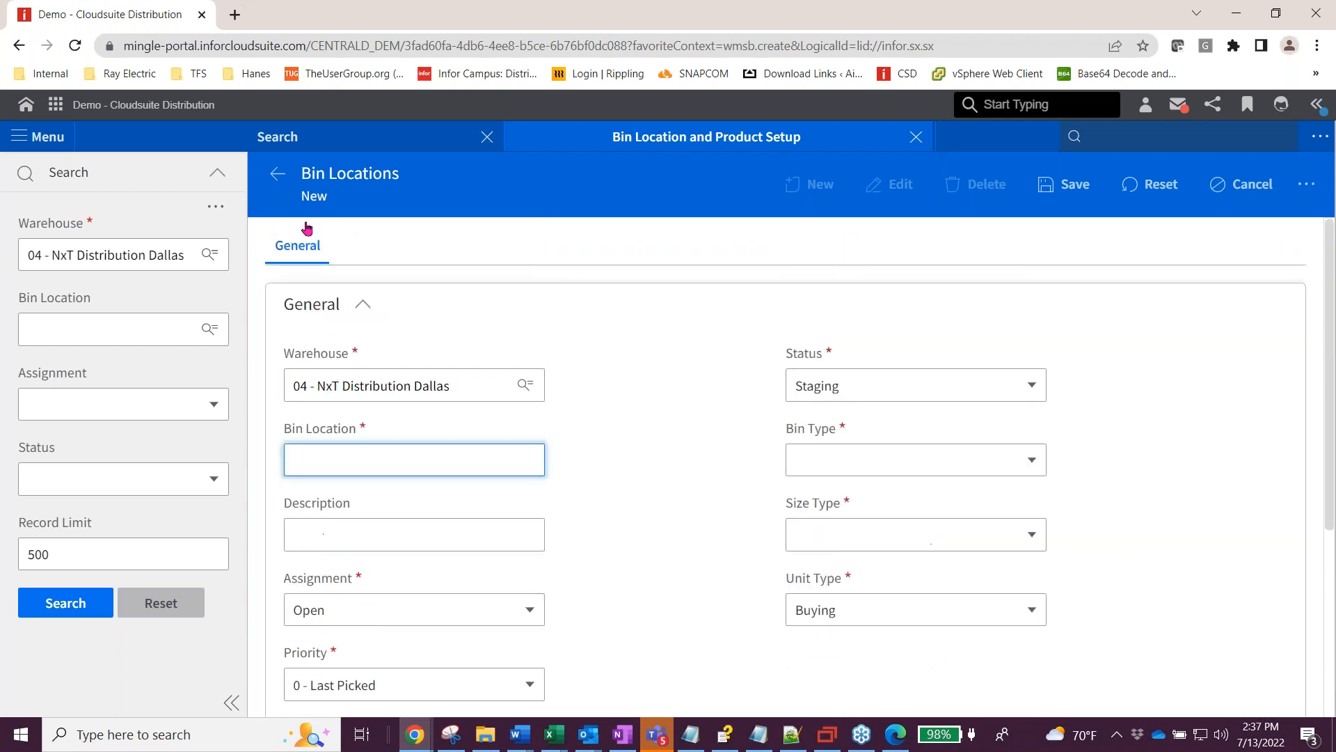
click(277, 173)
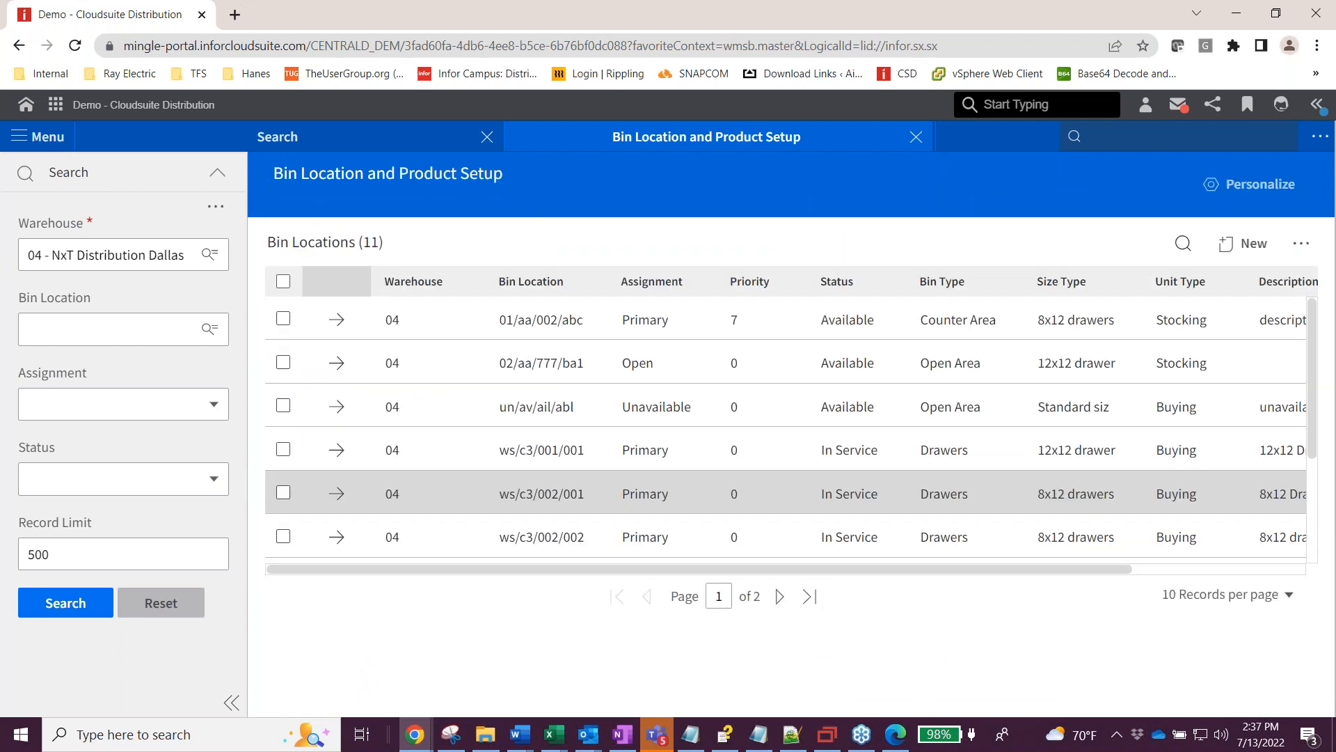